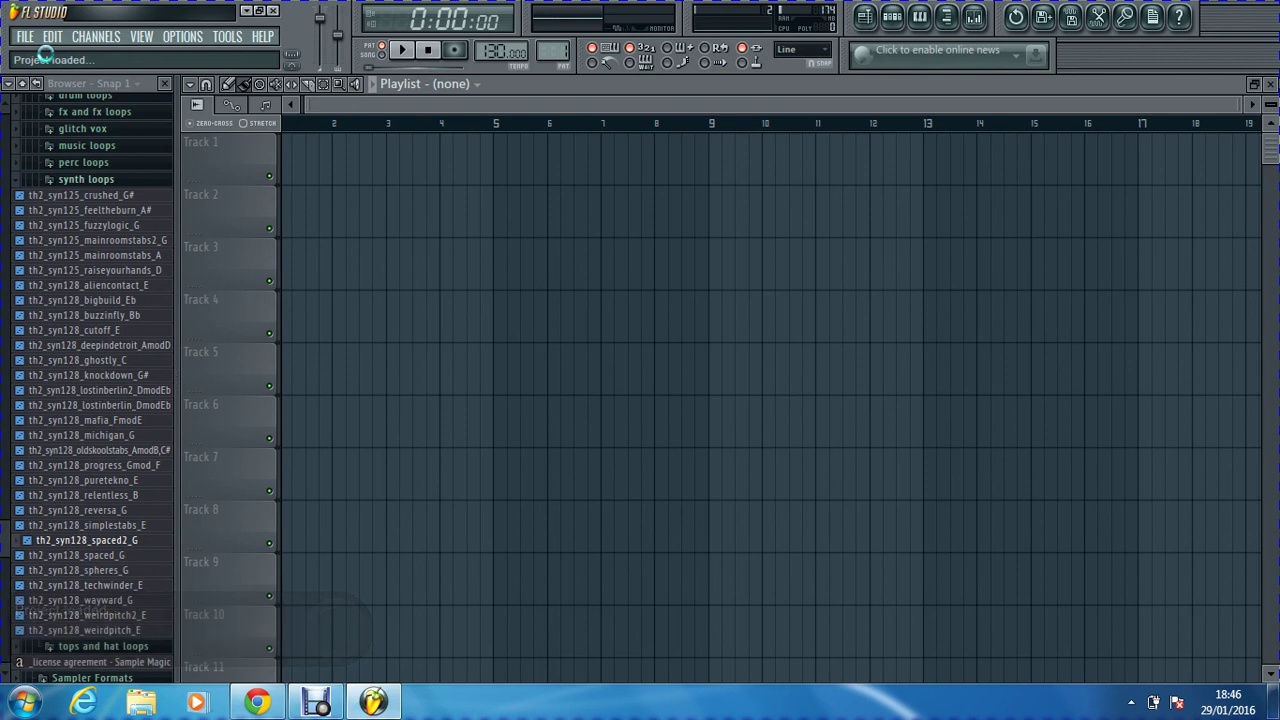
Step: Collapse the browser and open the guitars 125 bpm folder under rex, 1, rex files, guitar loops
click(24, 85)
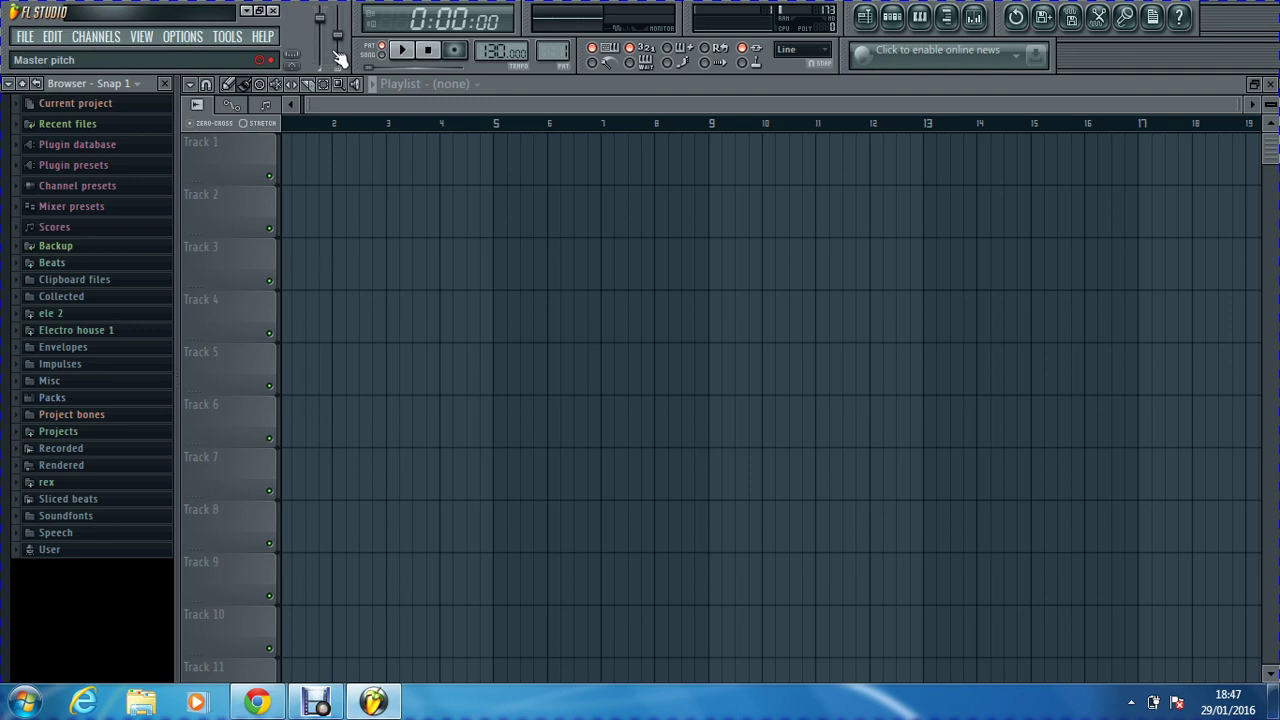
click(78, 484)
click(68, 499)
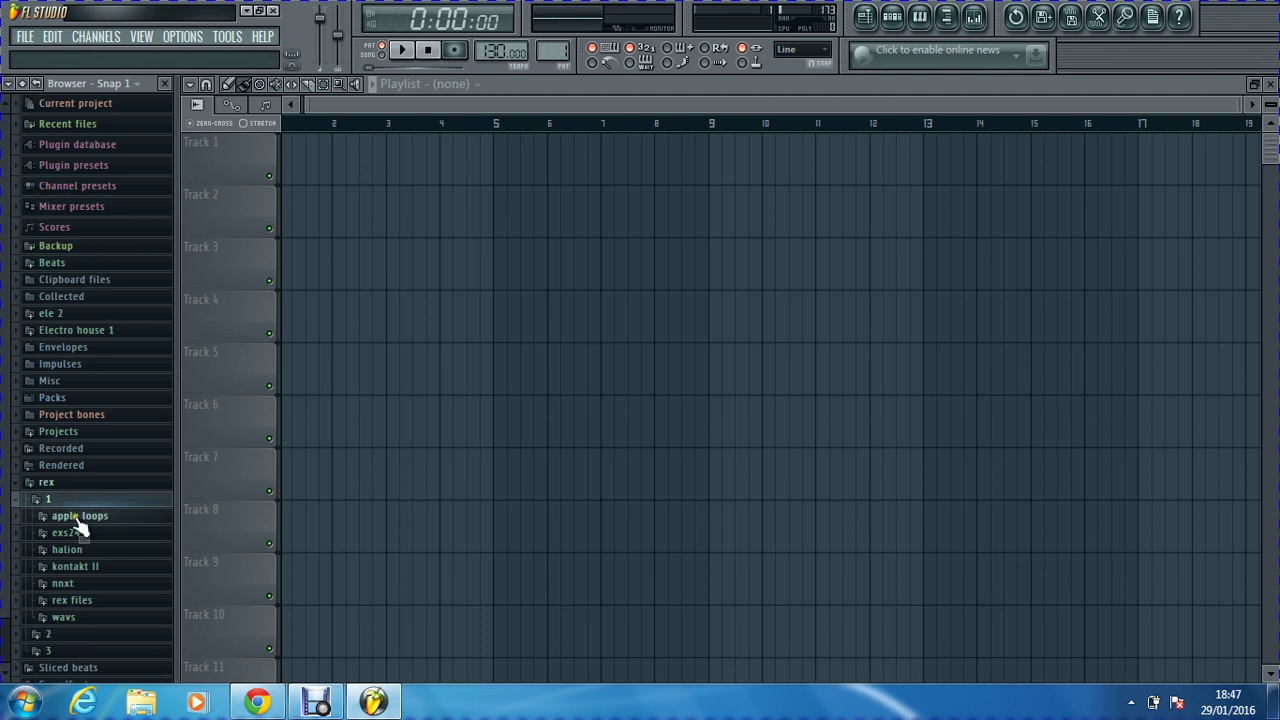
click(80, 601)
click(50, 588)
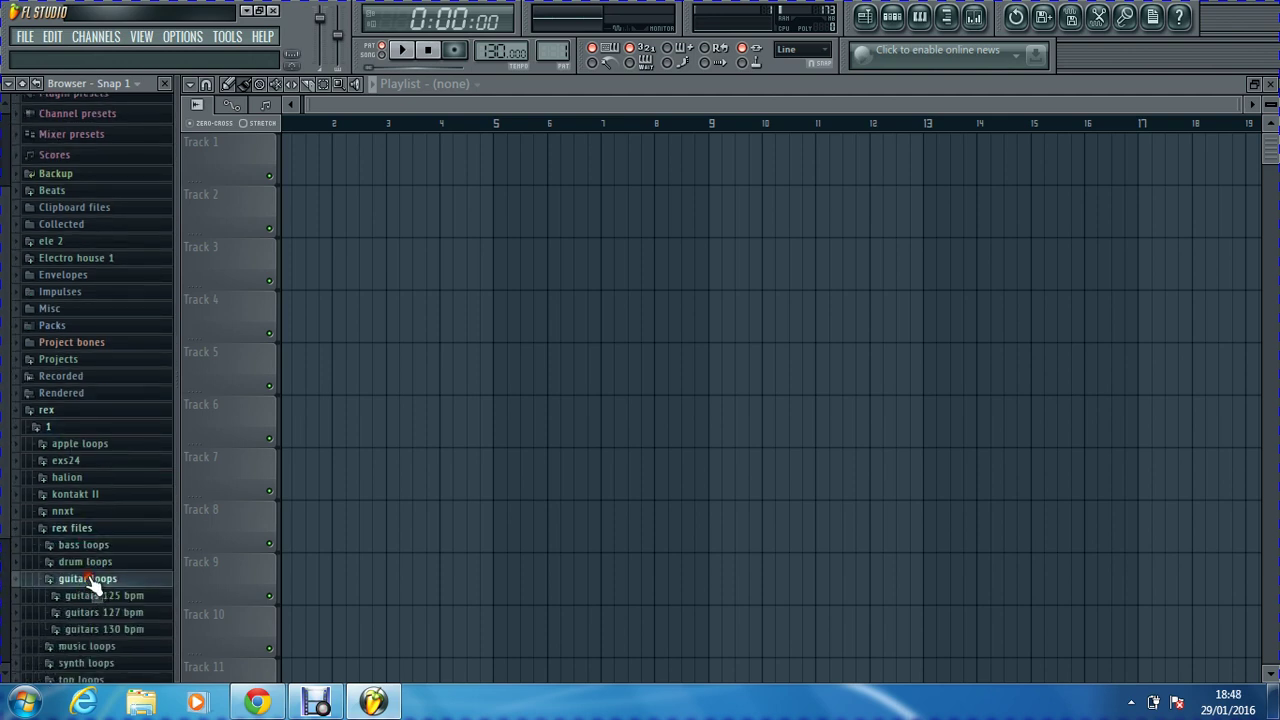
click(117, 591)
Step: Switch playback to song mode, start it, and preview the eh_guit_125_d# loop before collapsing the rex folder
click(381, 55)
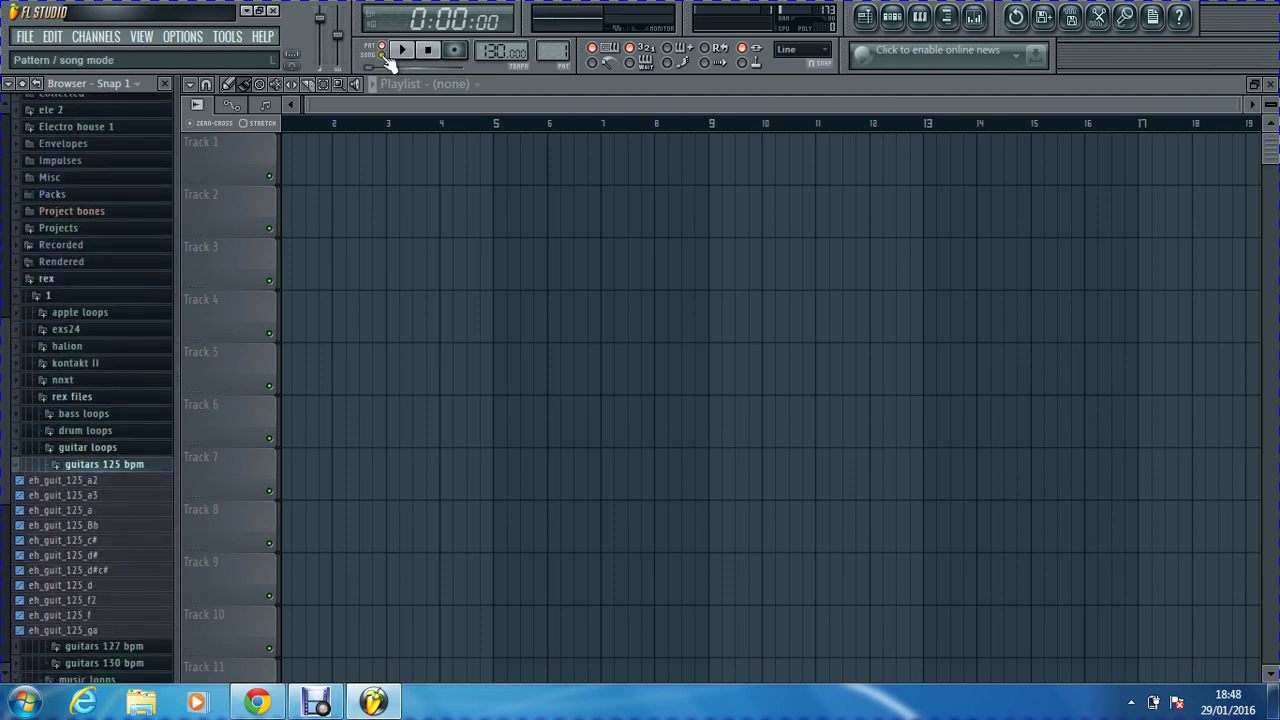
click(401, 49)
click(66, 555)
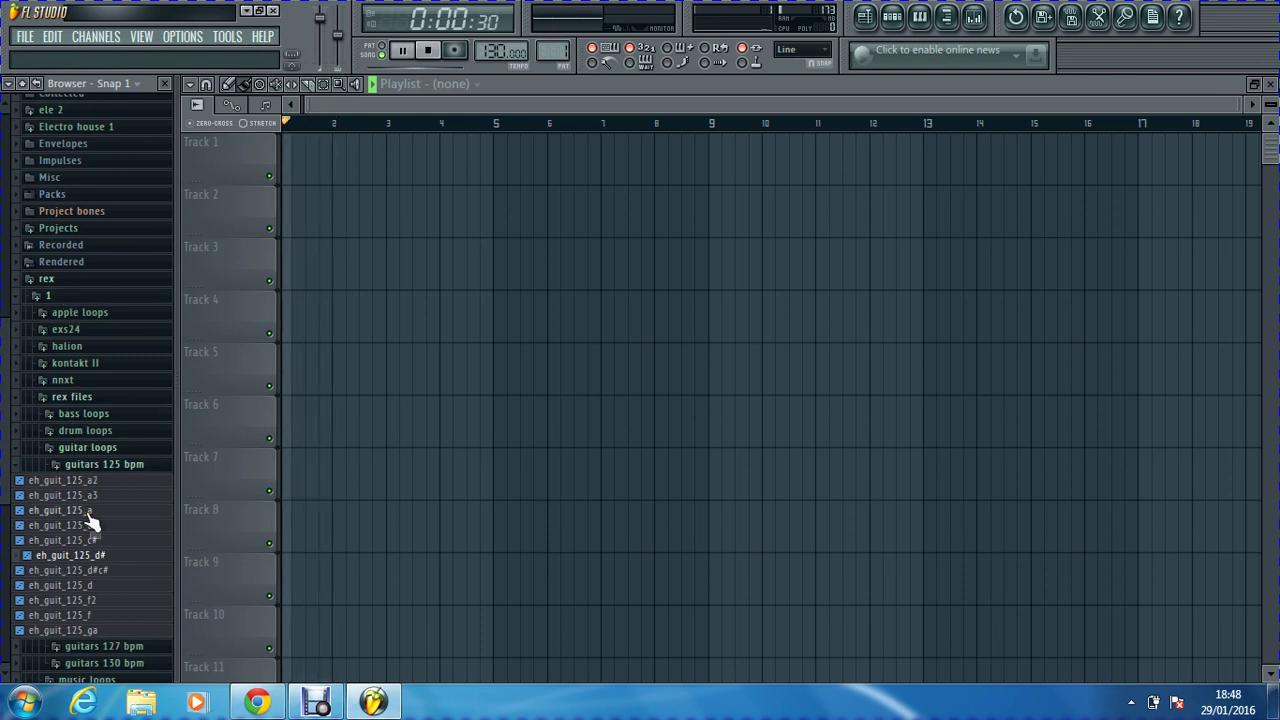
click(70, 280)
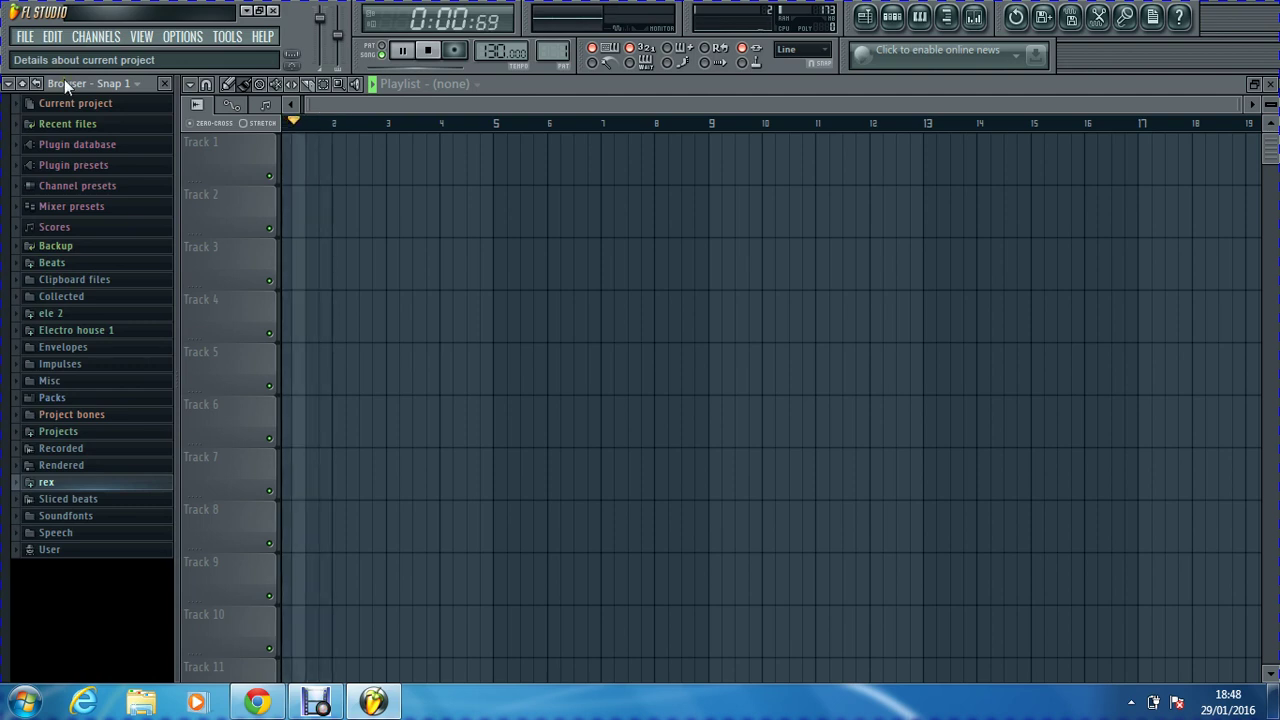
Step: Audition DM-BD 0011, chorus vox_2 - Part_1 and FX_WindChimes from the Nowhere near demo project samples, then collapse the browser
click(80, 382)
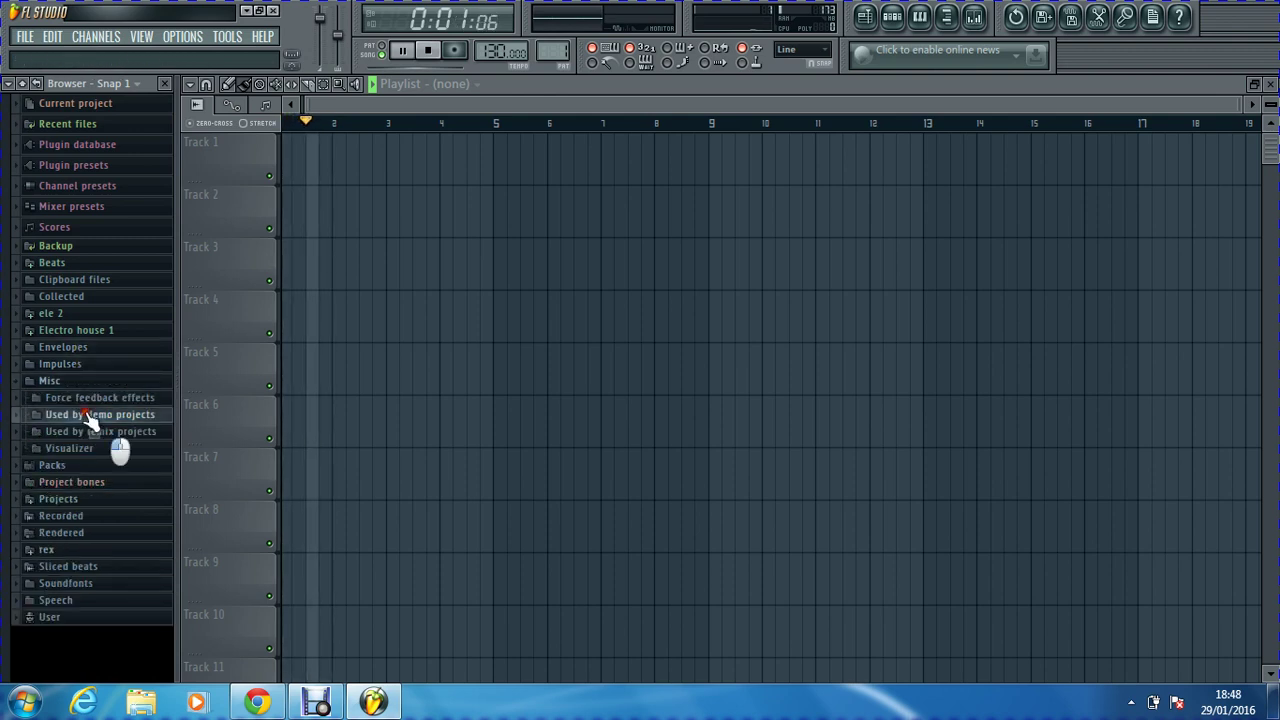
click(88, 416)
click(100, 440)
click(100, 467)
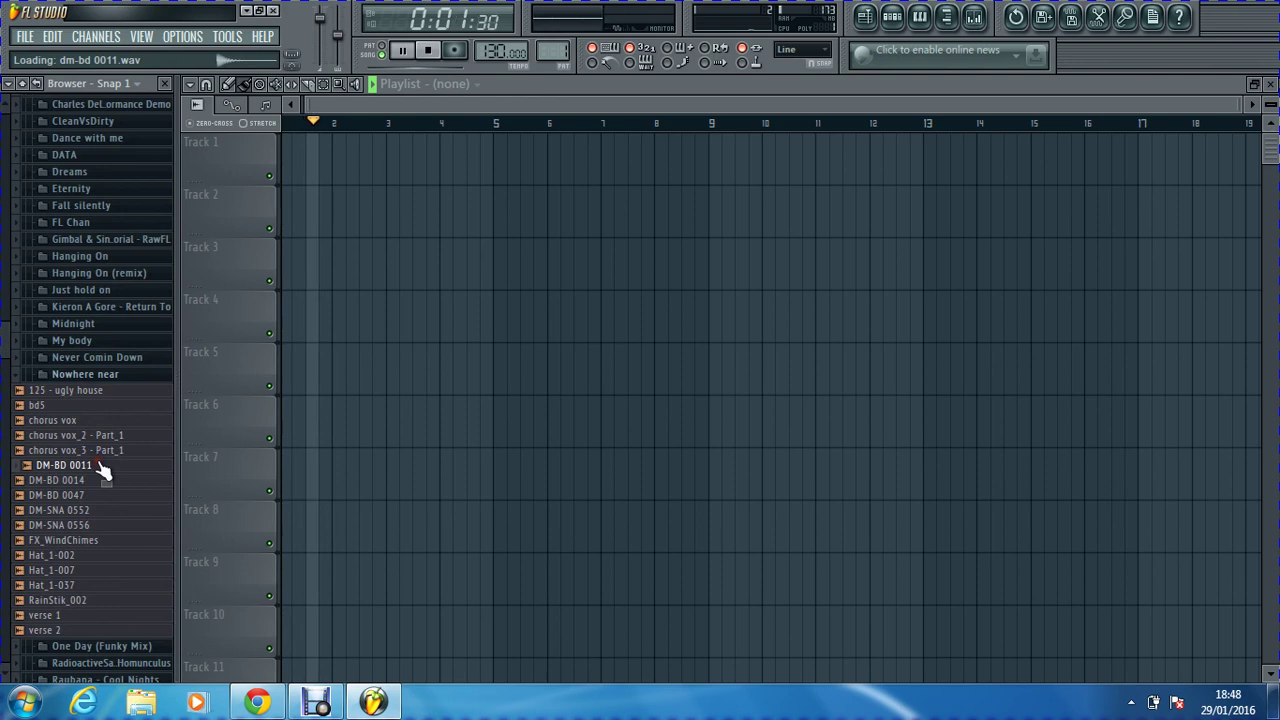
click(99, 437)
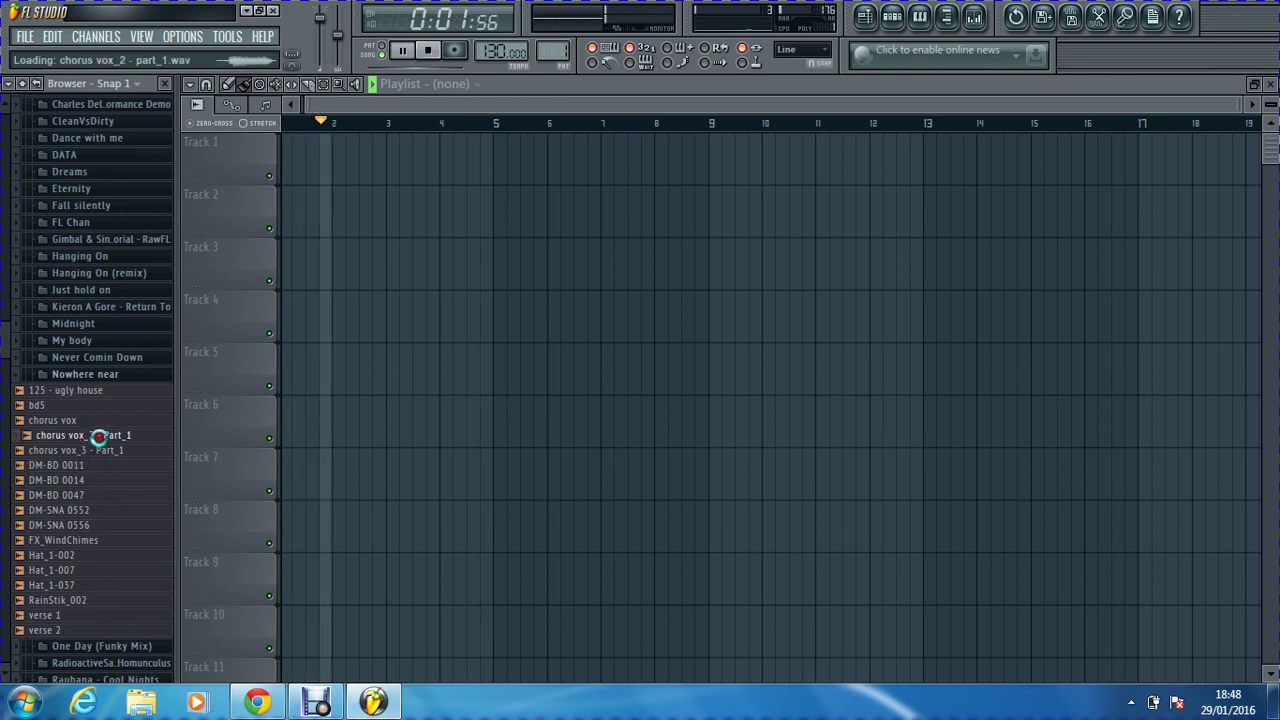
click(90, 540)
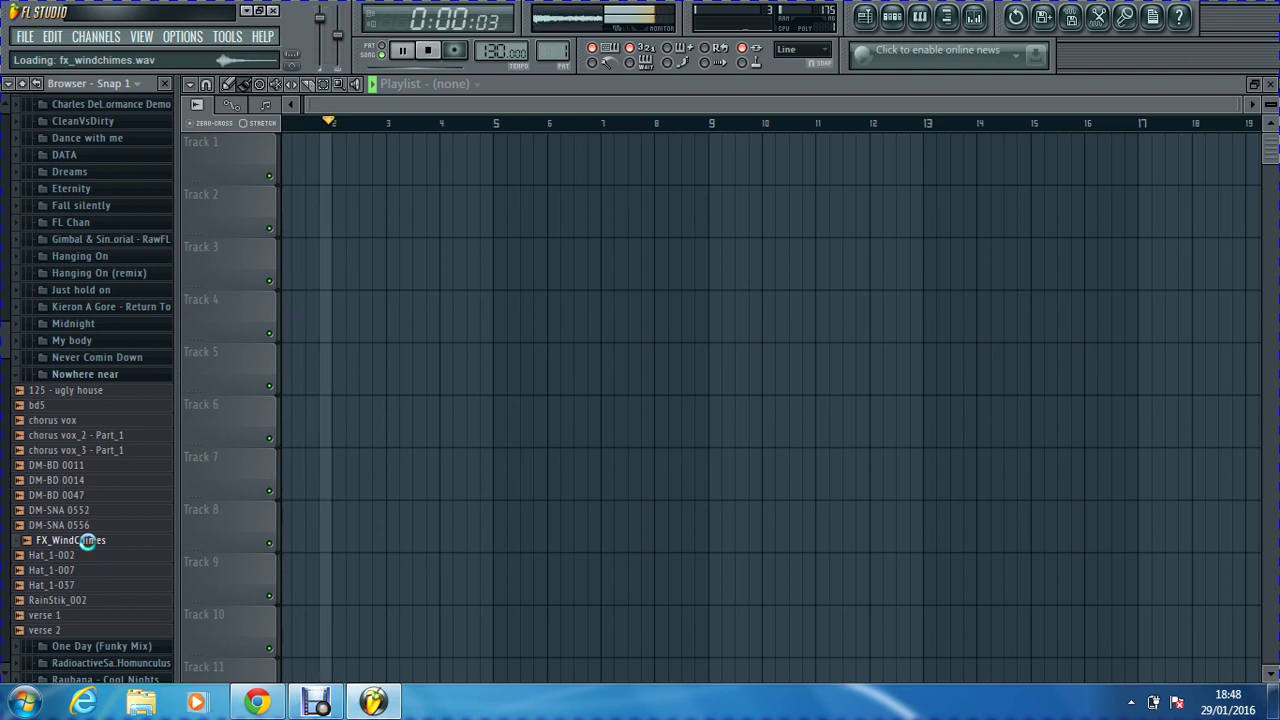
click(100, 377)
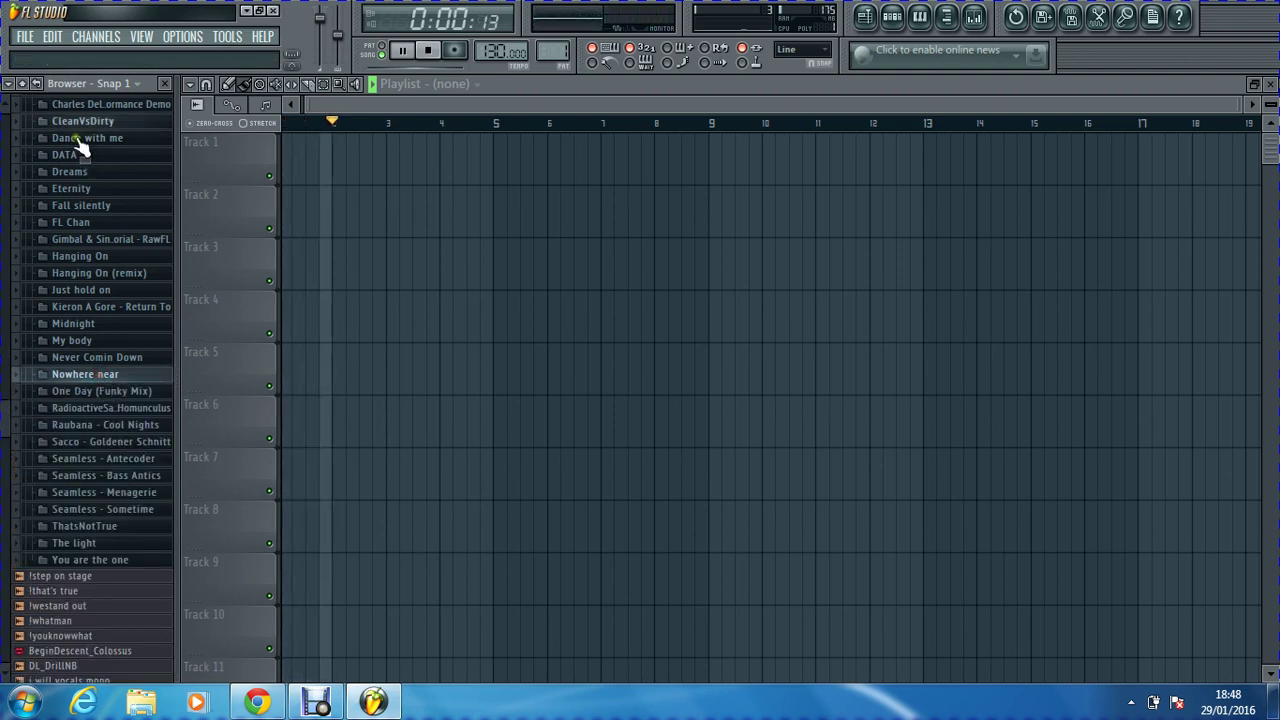
click(24, 86)
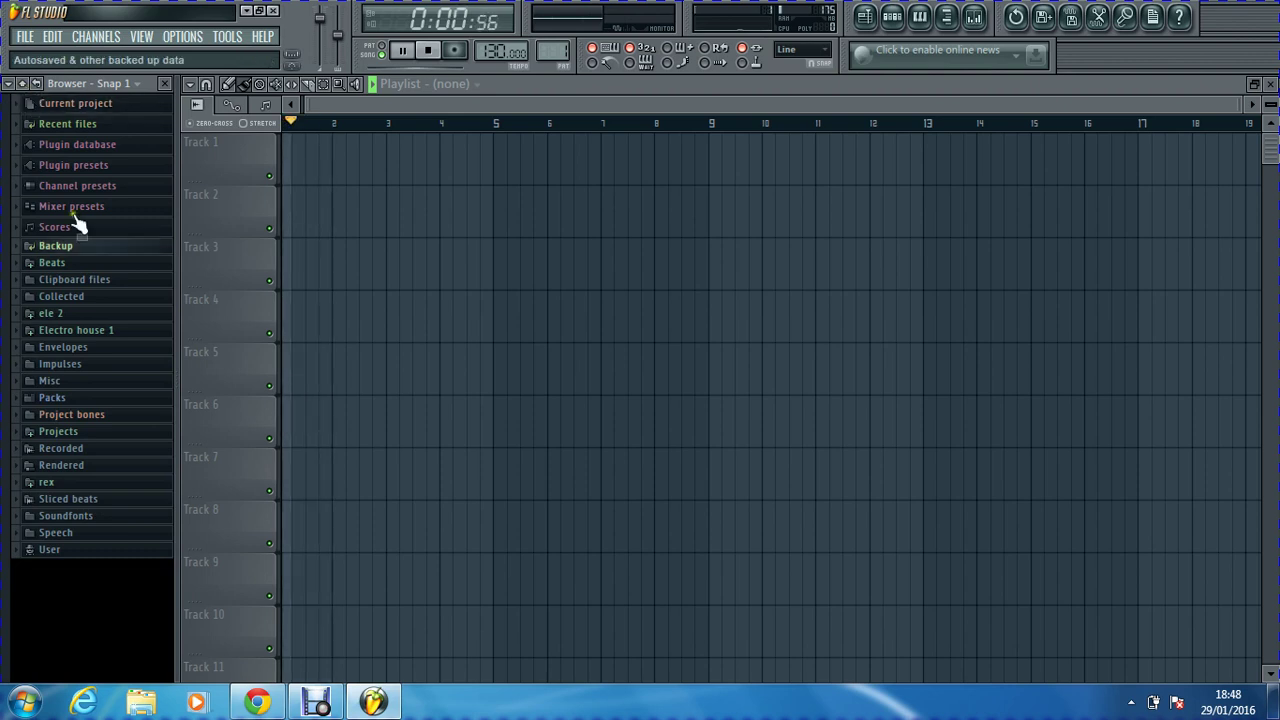
Step: Look through the rex folder's subfolders, stop the playback, and leave the folder collapsed
click(77, 487)
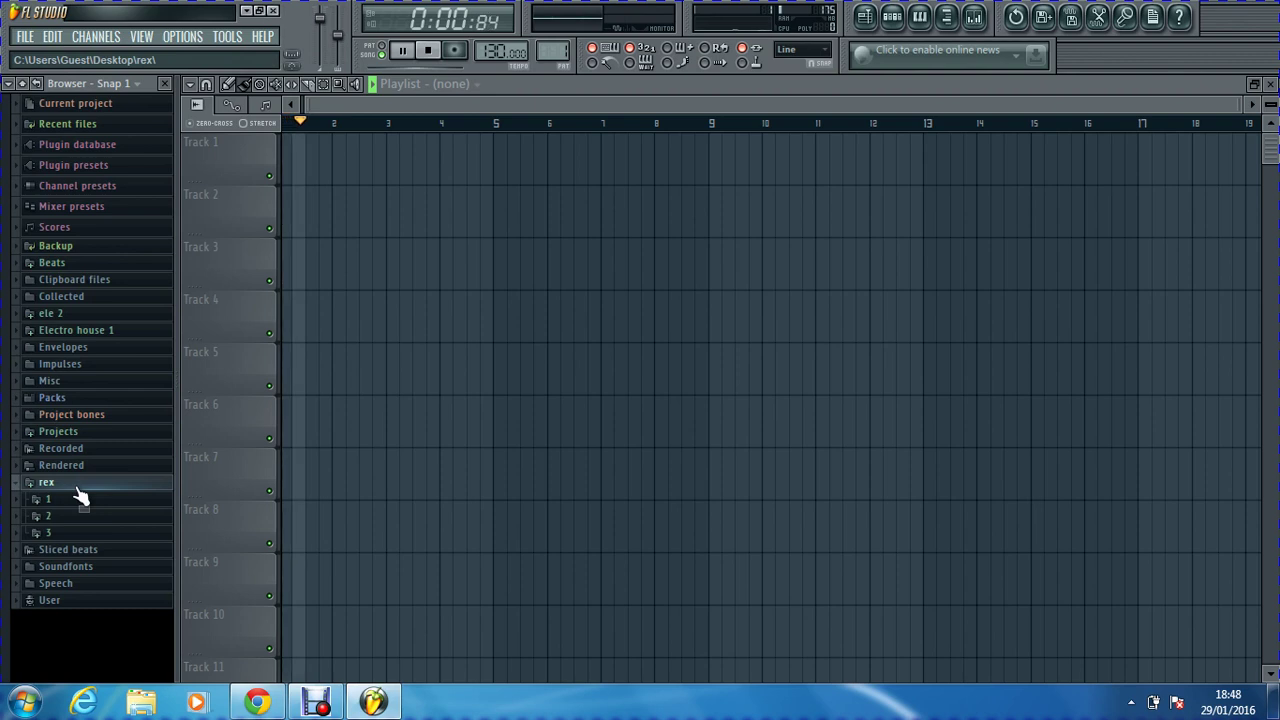
click(78, 500)
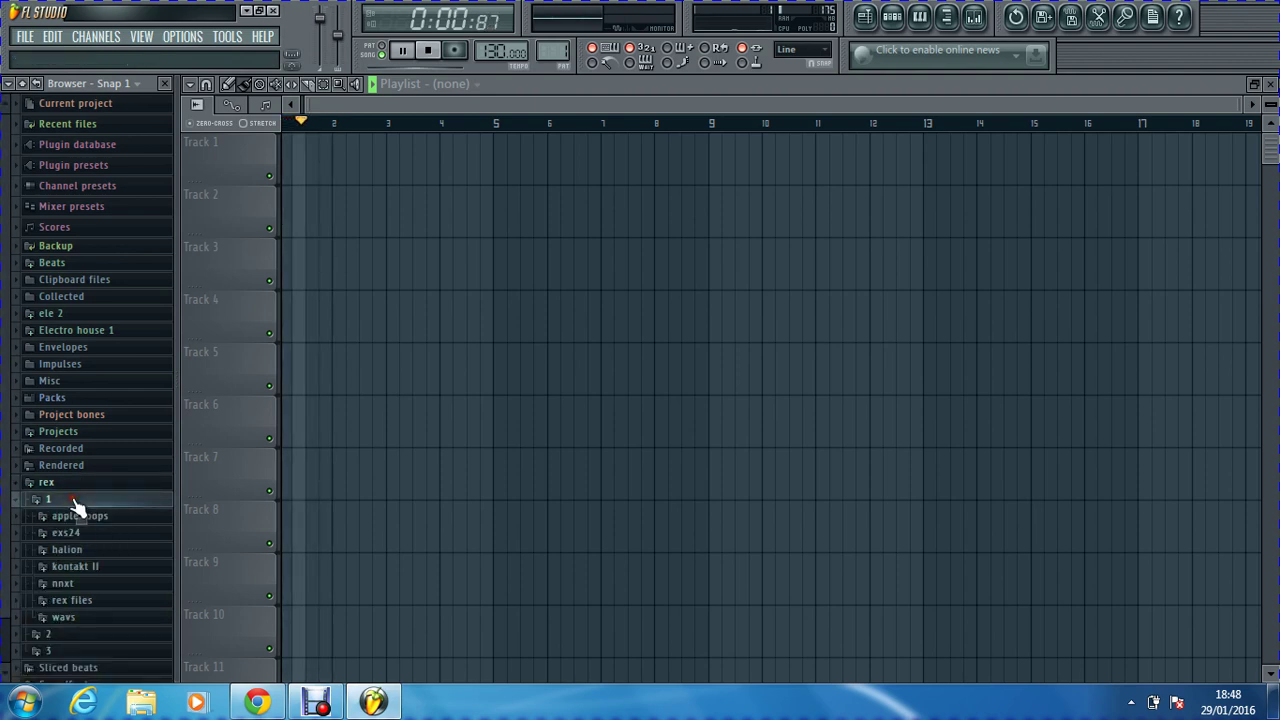
click(76, 499)
click(68, 484)
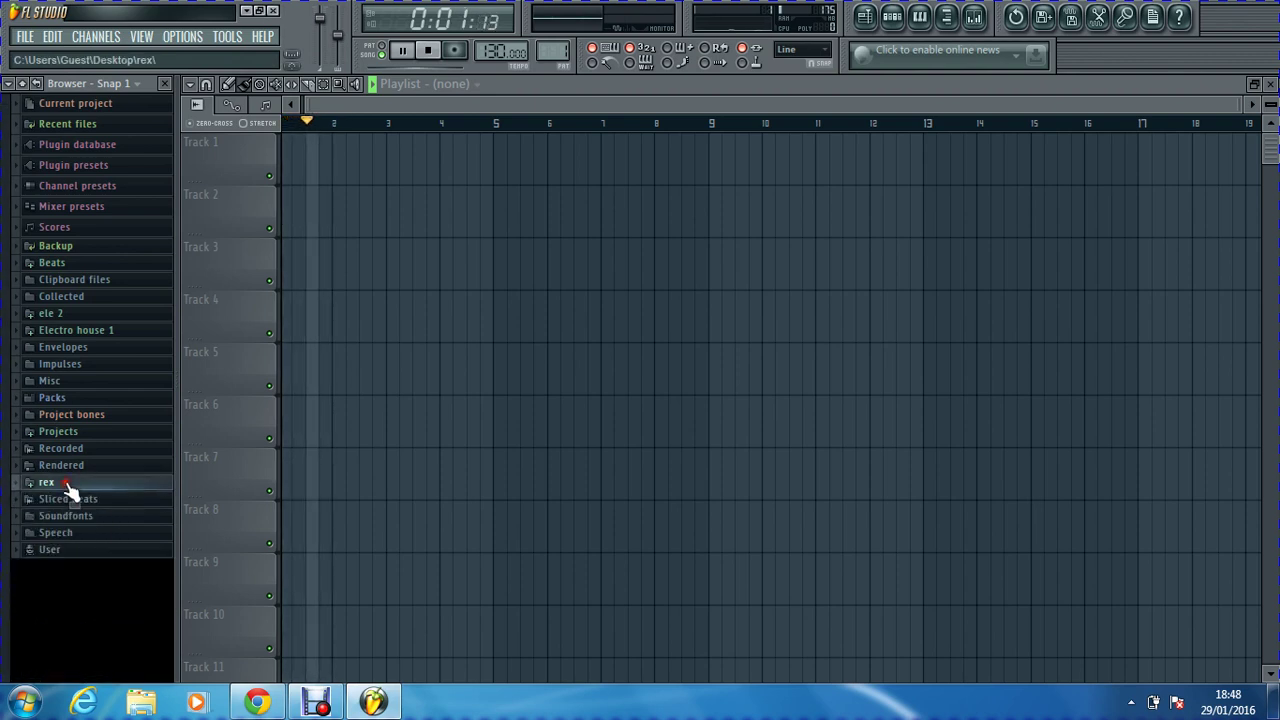
key(space)
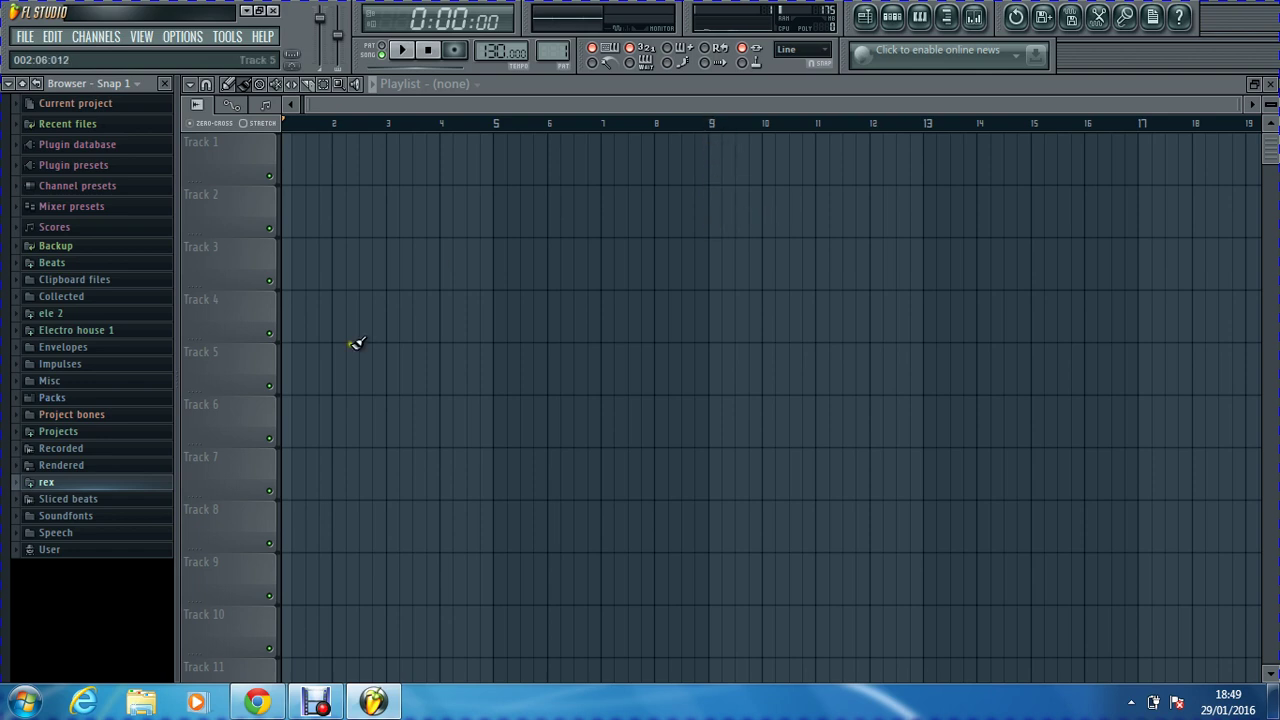
click(78, 484)
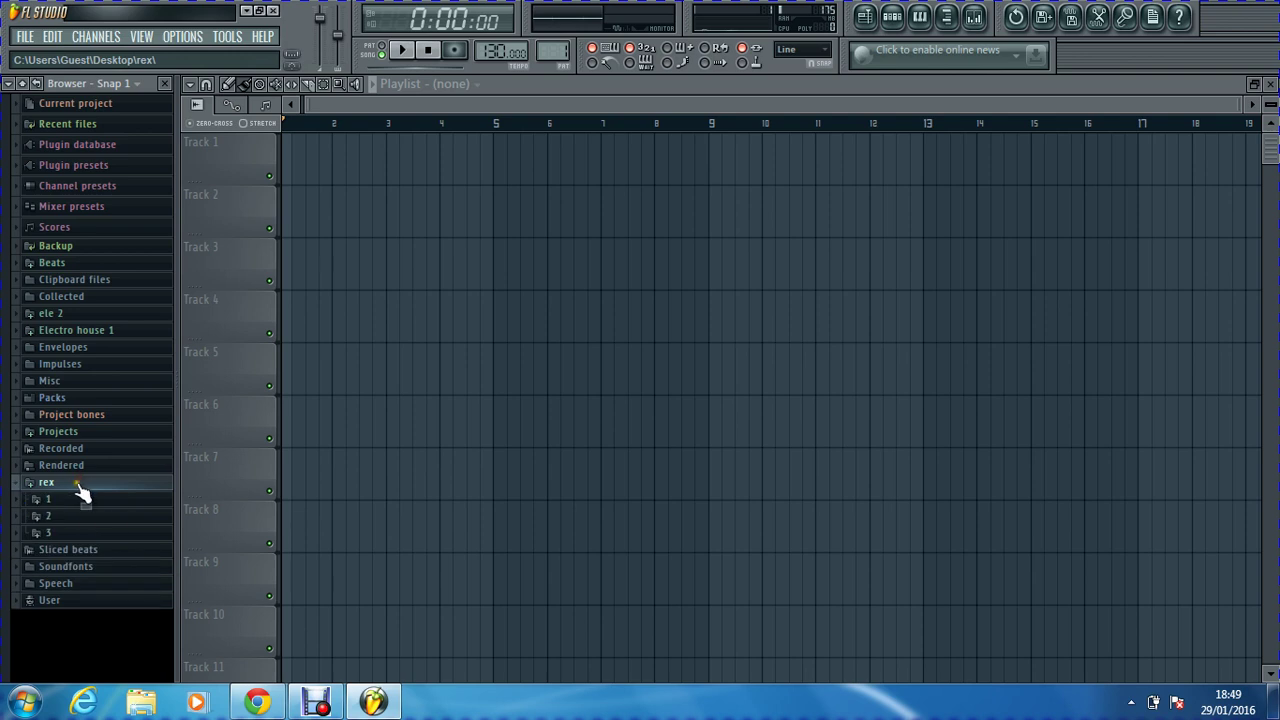
click(78, 484)
Step: Open the IS_AHB_Synth_Loops_128_Bpm folder under Electro house 1, ACid House Basslines
click(92, 331)
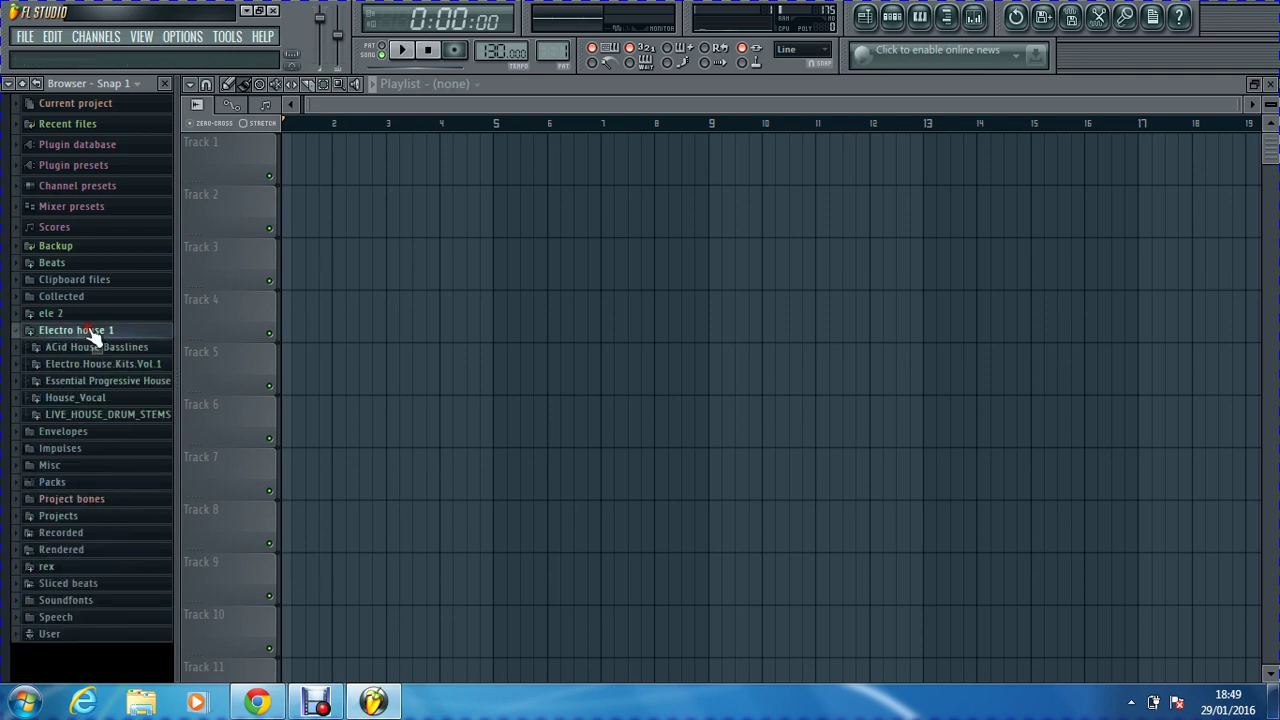
click(90, 348)
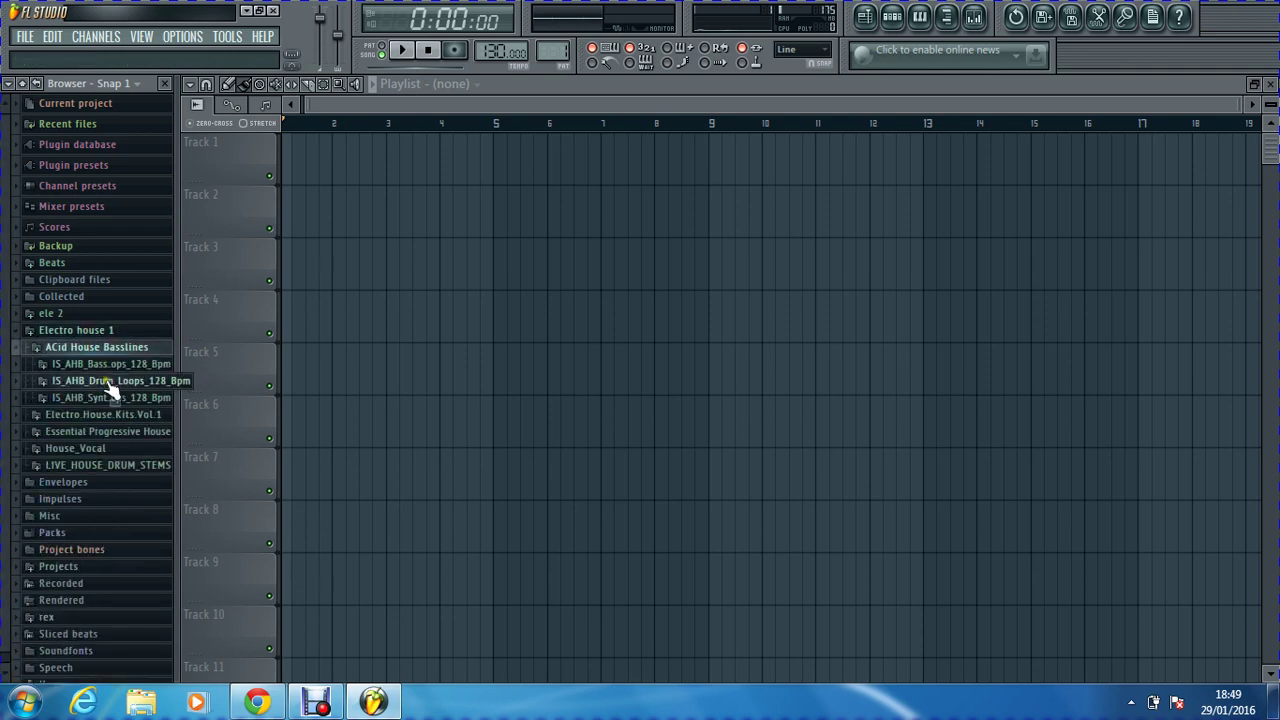
click(118, 397)
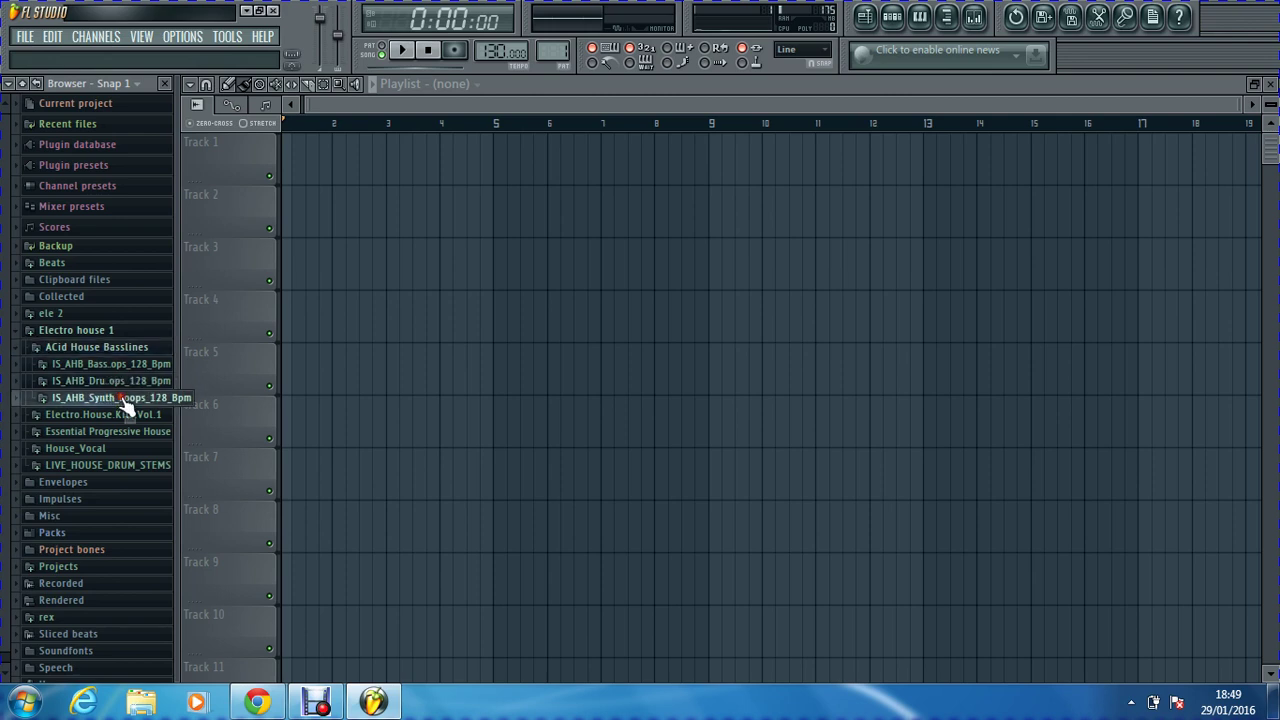
Step: Audition IS_AHB synth loops 20, 22, 23, 24, 25, 27 and 30 in the browser
click(122, 403)
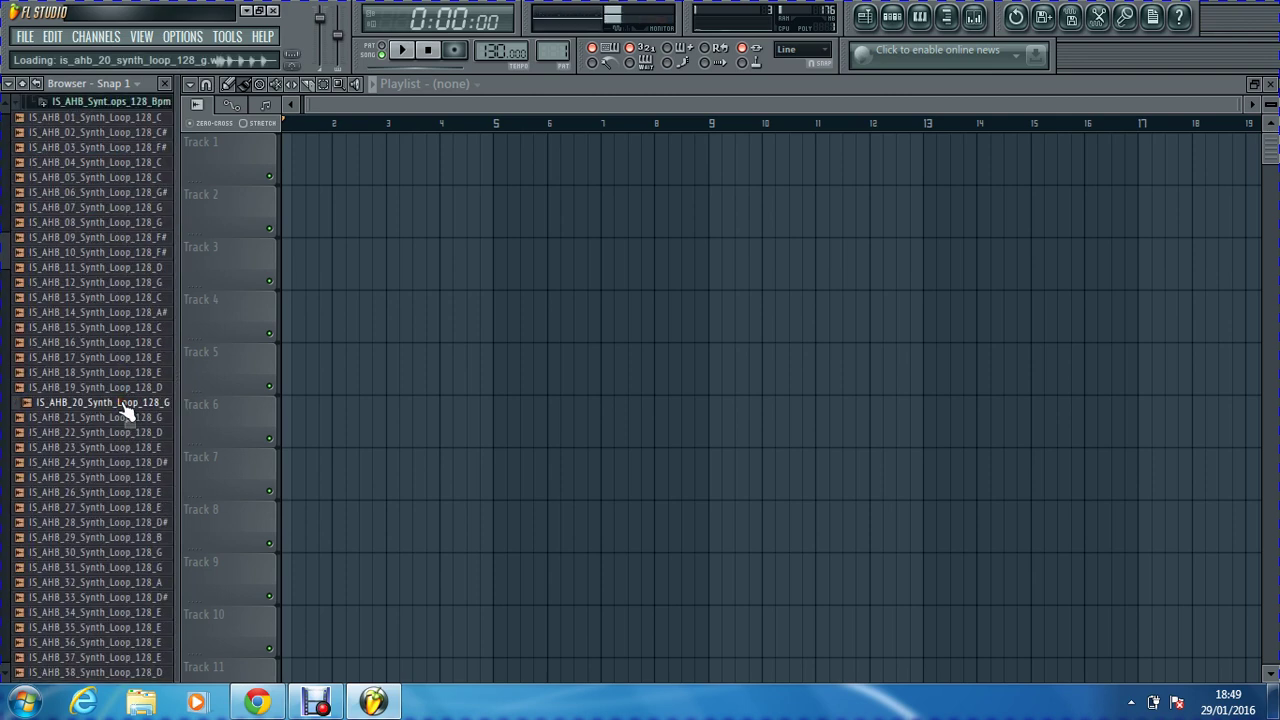
click(121, 431)
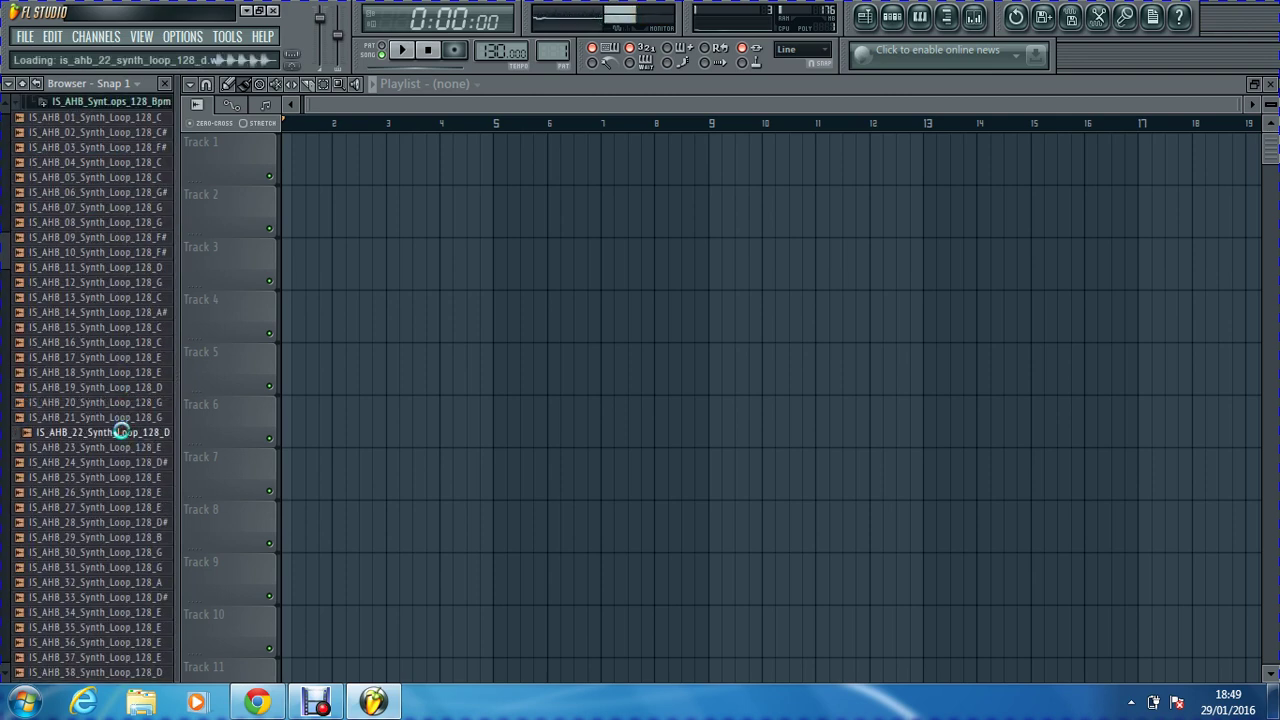
click(123, 448)
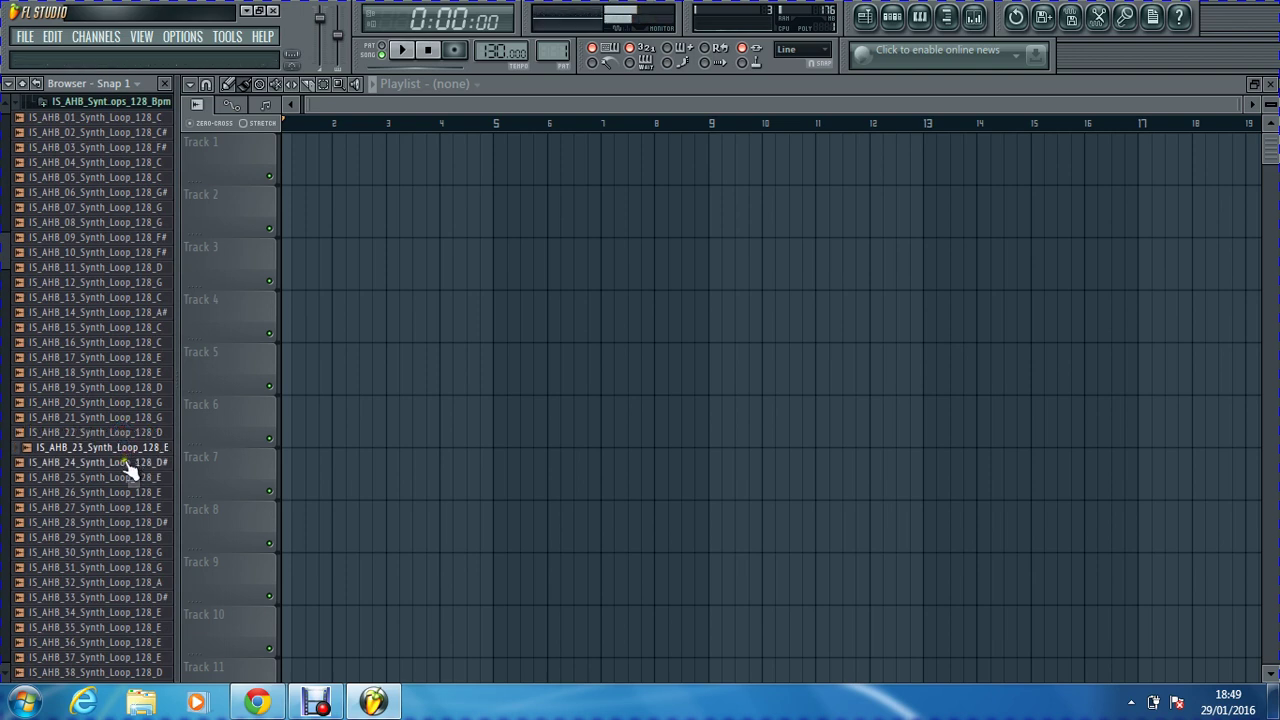
click(127, 463)
click(128, 477)
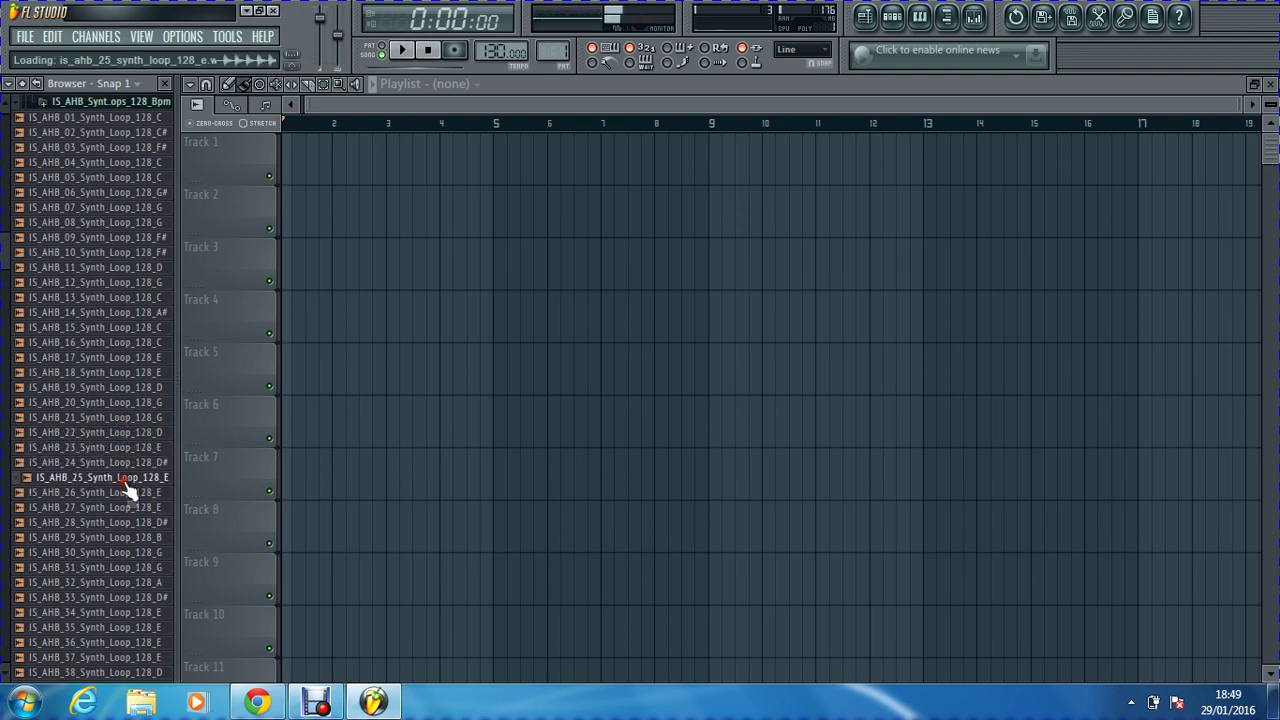
click(120, 507)
click(126, 553)
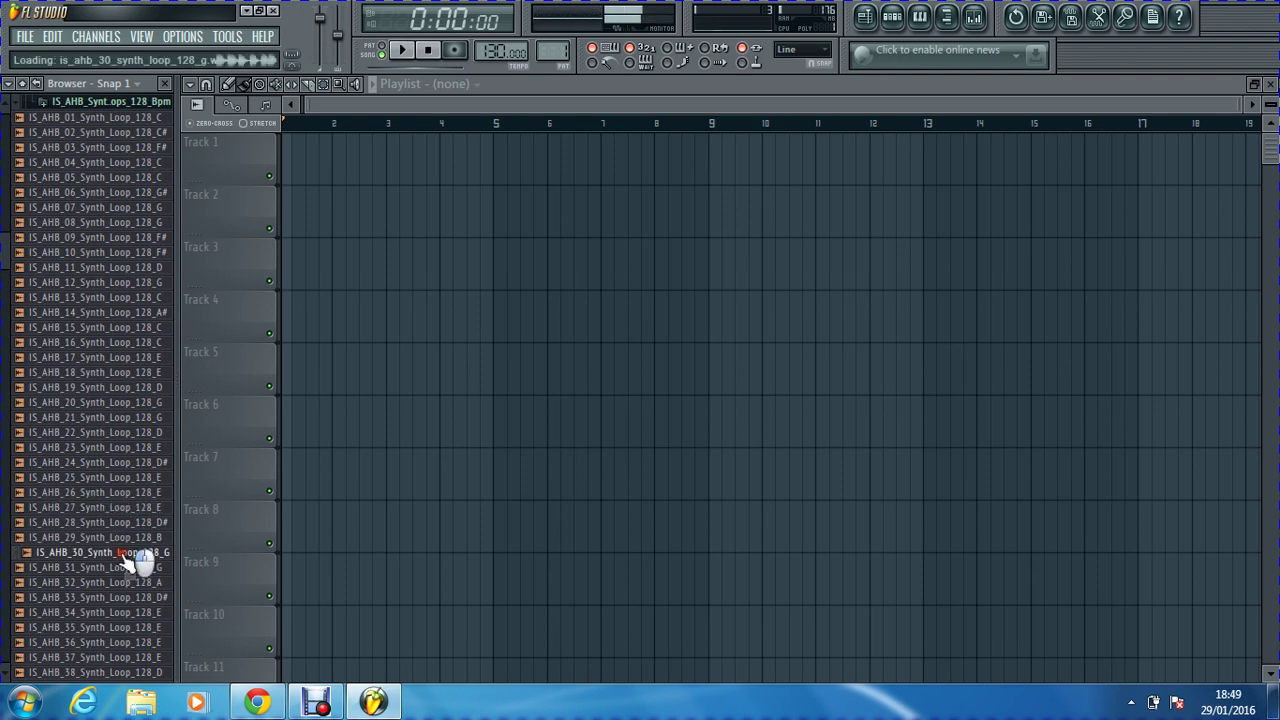
Step: Place IS_AHB_30_Synth_Loop_128_G at the start of Track 1 and repeat it back to back up to bar 9
drag(126, 565, 221, 178)
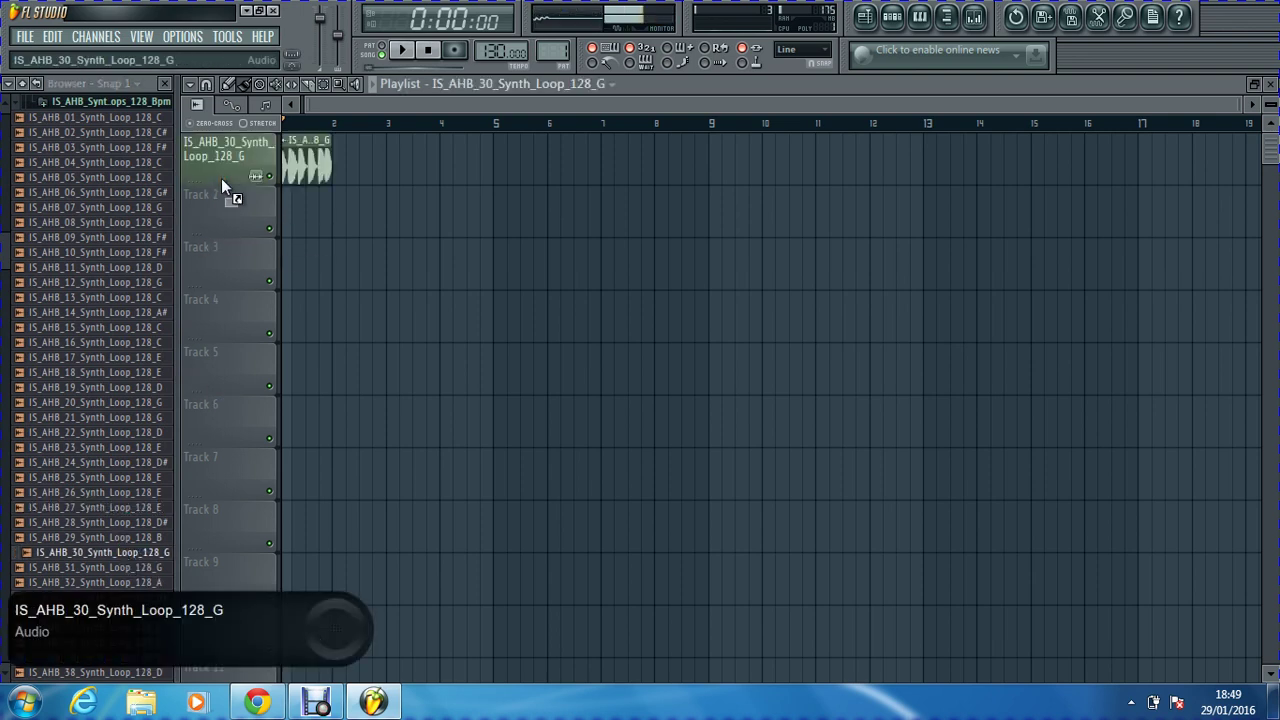
click(340, 157)
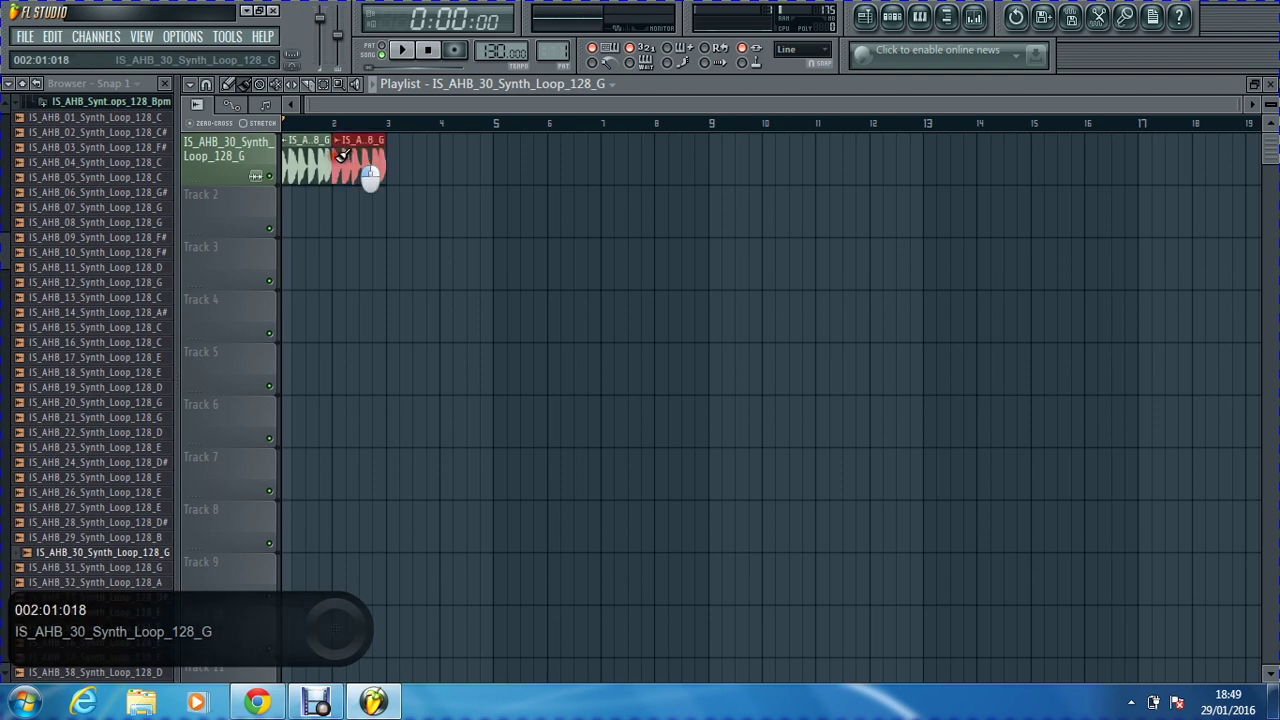
drag(422, 172, 449, 173)
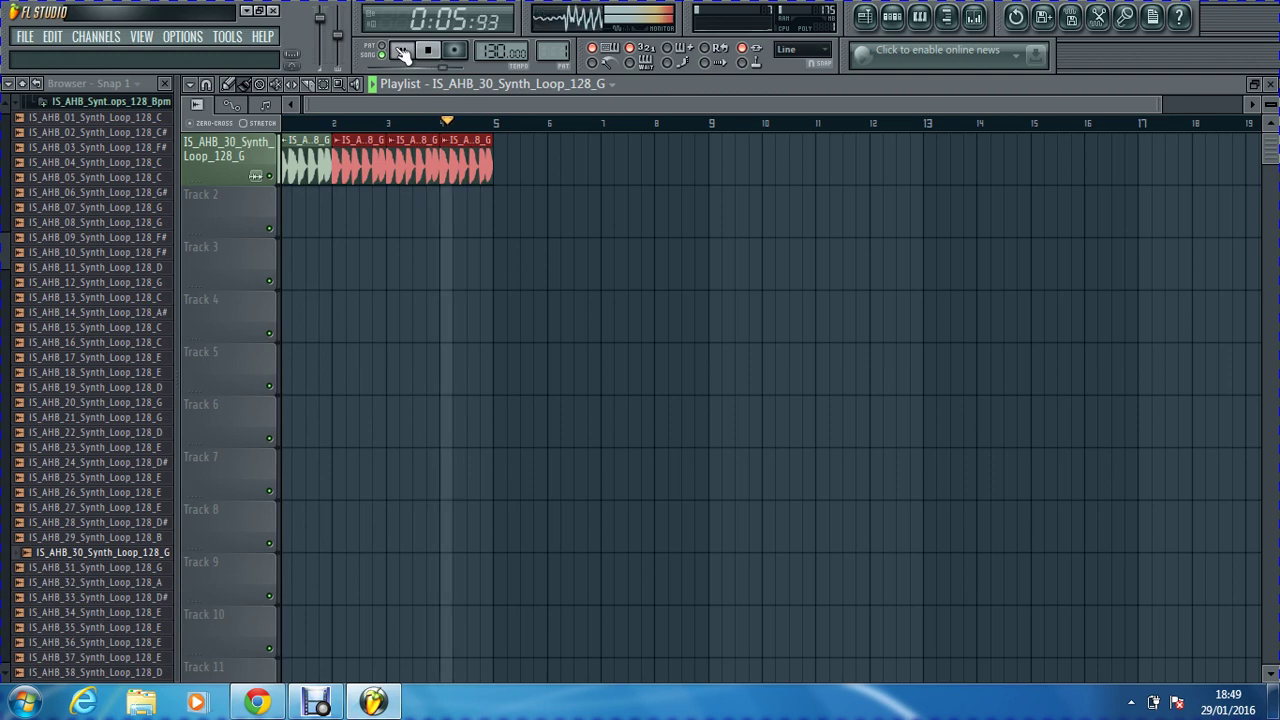
click(400, 51)
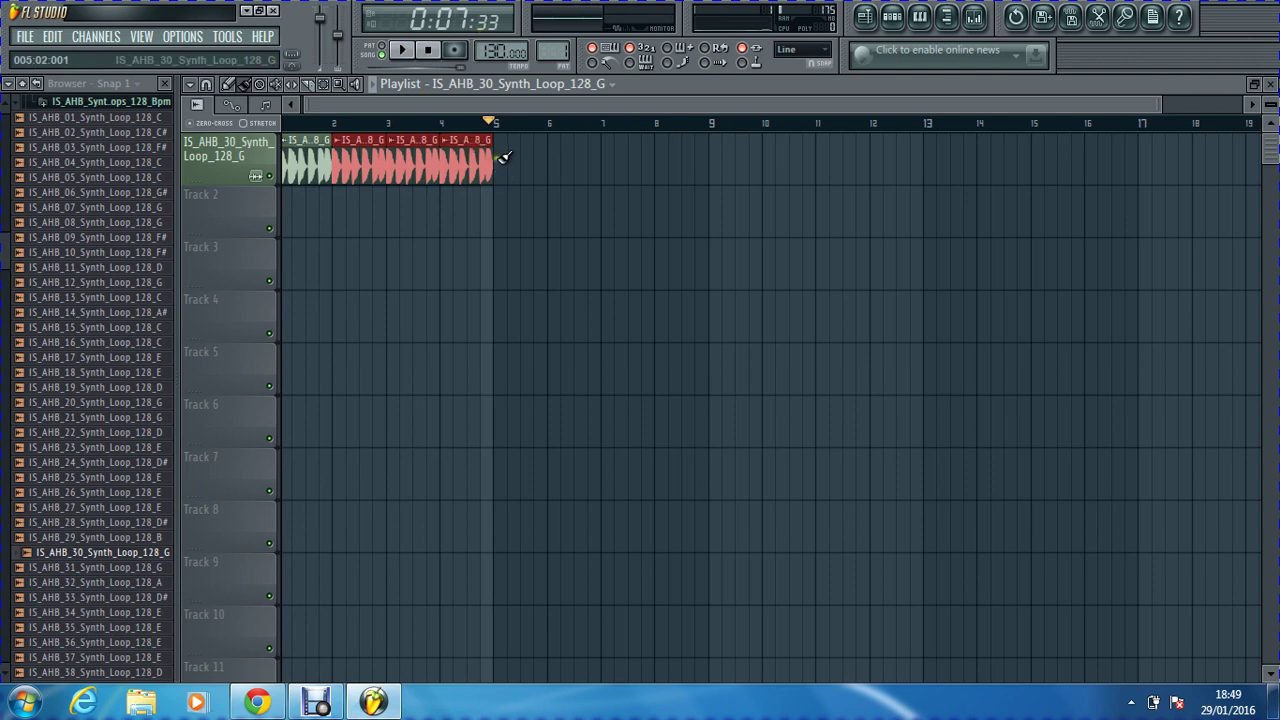
drag(500, 165, 660, 160)
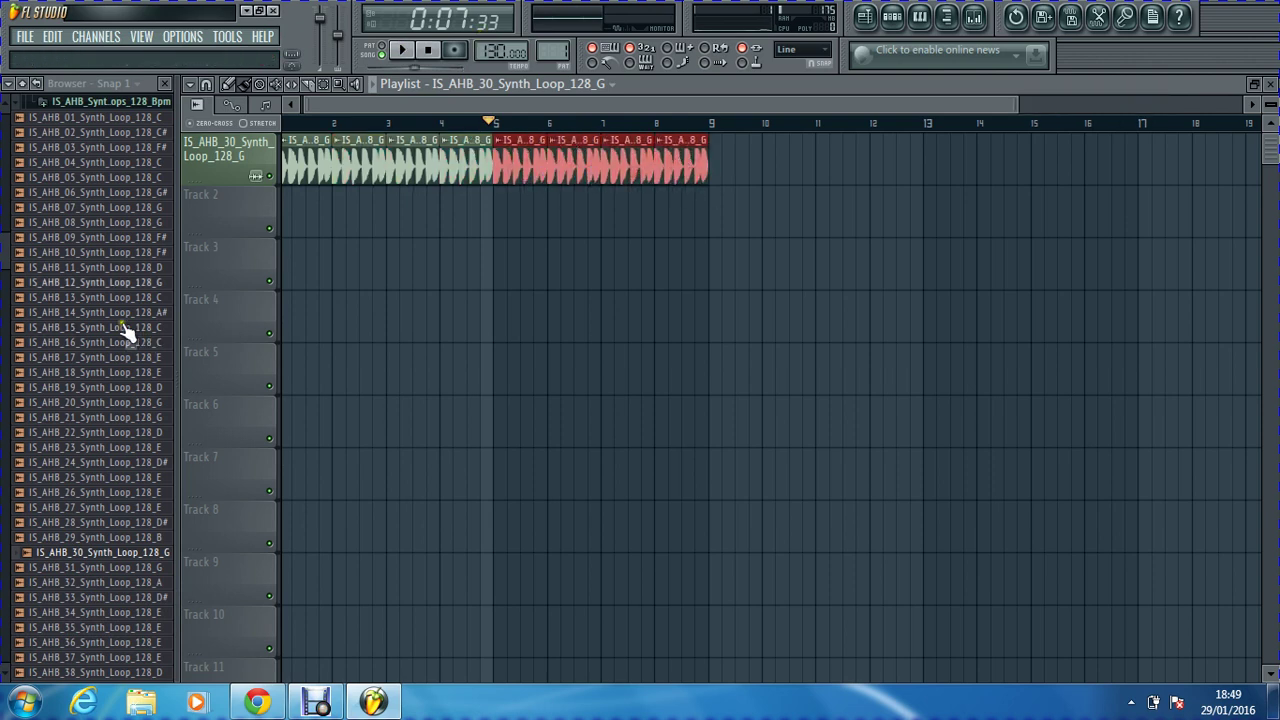
Step: Collapse the ACid House Basslines folder and open the FX folder under ele 2, Afro.Tech
click(126, 102)
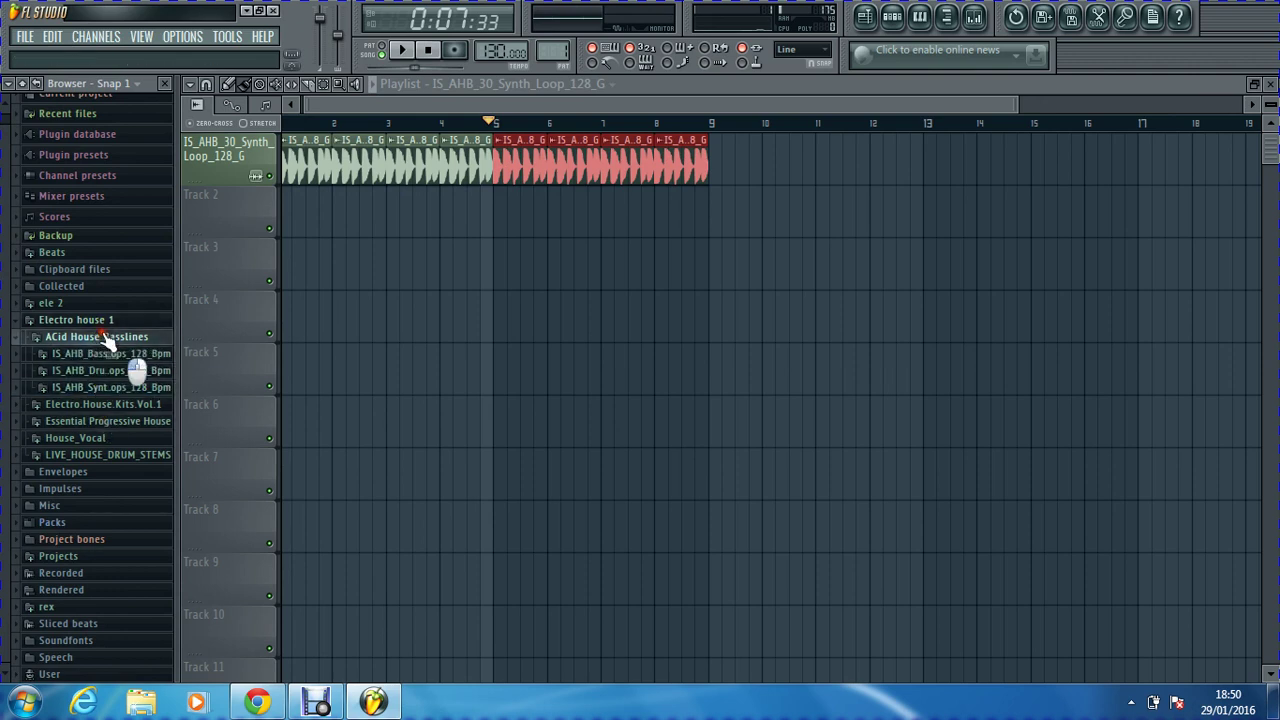
click(100, 337)
click(86, 318)
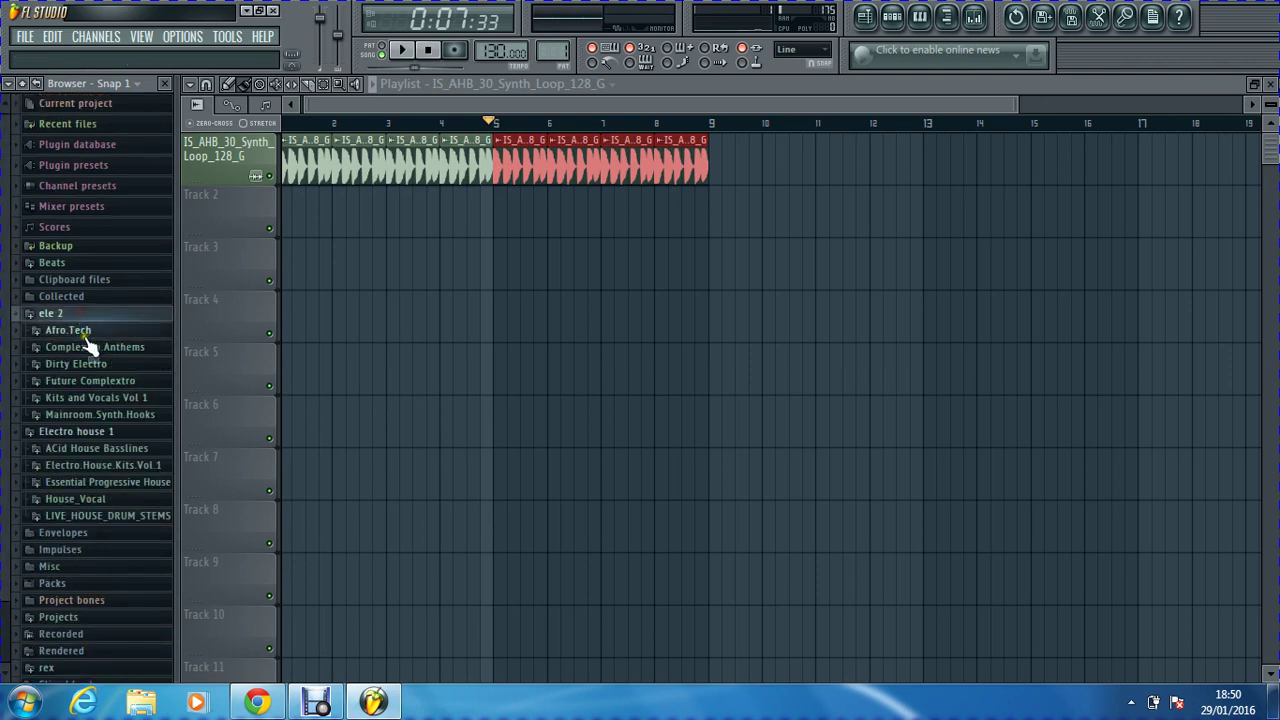
click(86, 330)
click(88, 382)
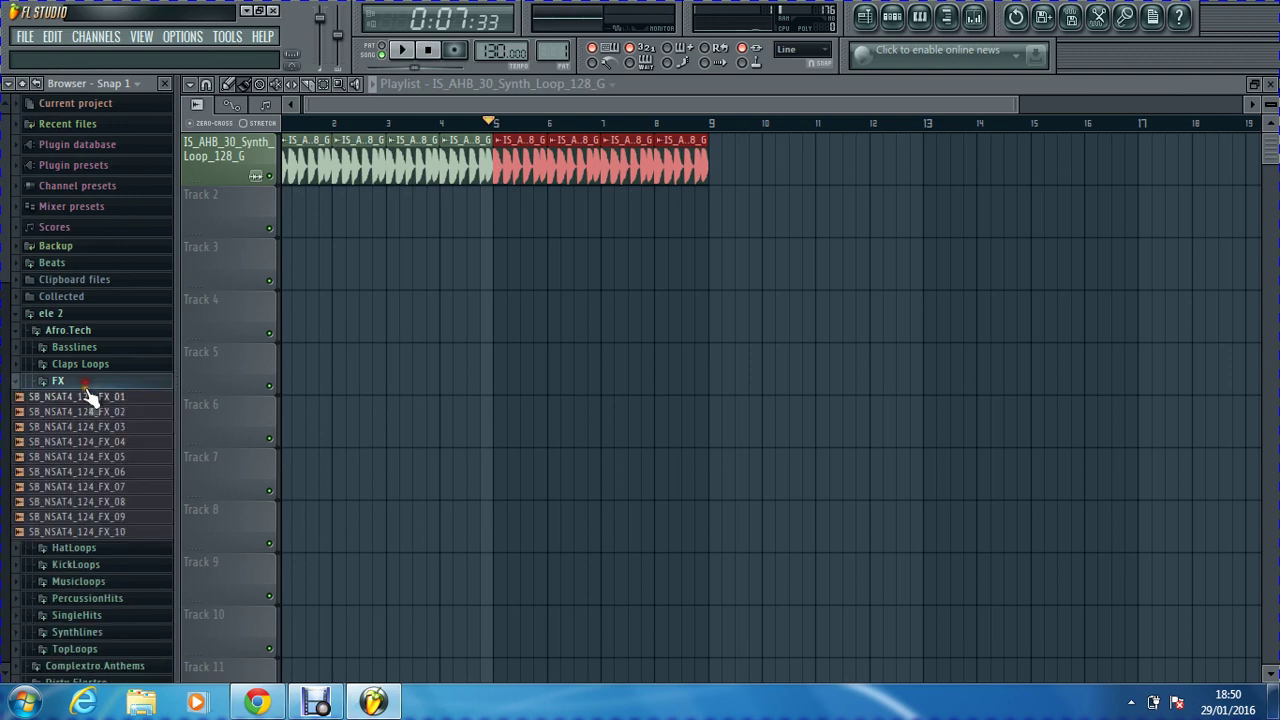
Step: Preview SB_NSAT4_124_FX_06 and SB_NSAT4_124_FX_07, and place FX_07 at the start of Track 2
click(90, 471)
click(94, 486)
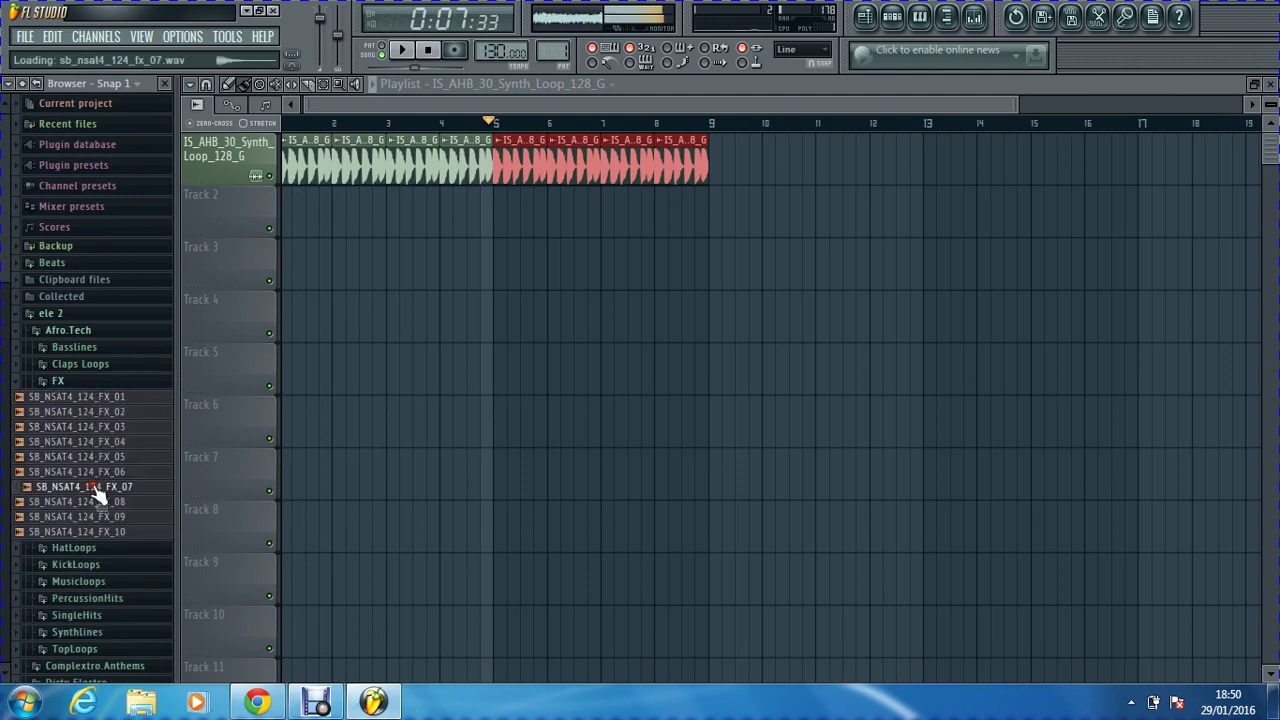
drag(96, 488, 240, 228)
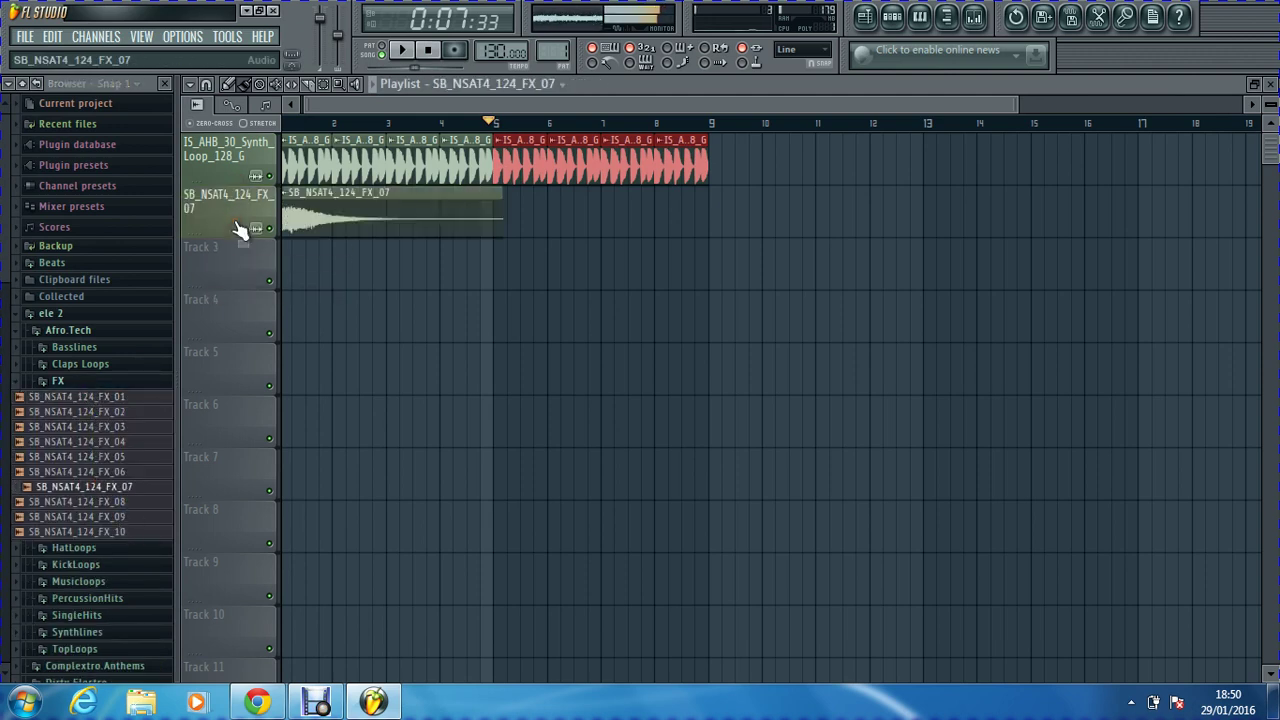
double_click(338, 222)
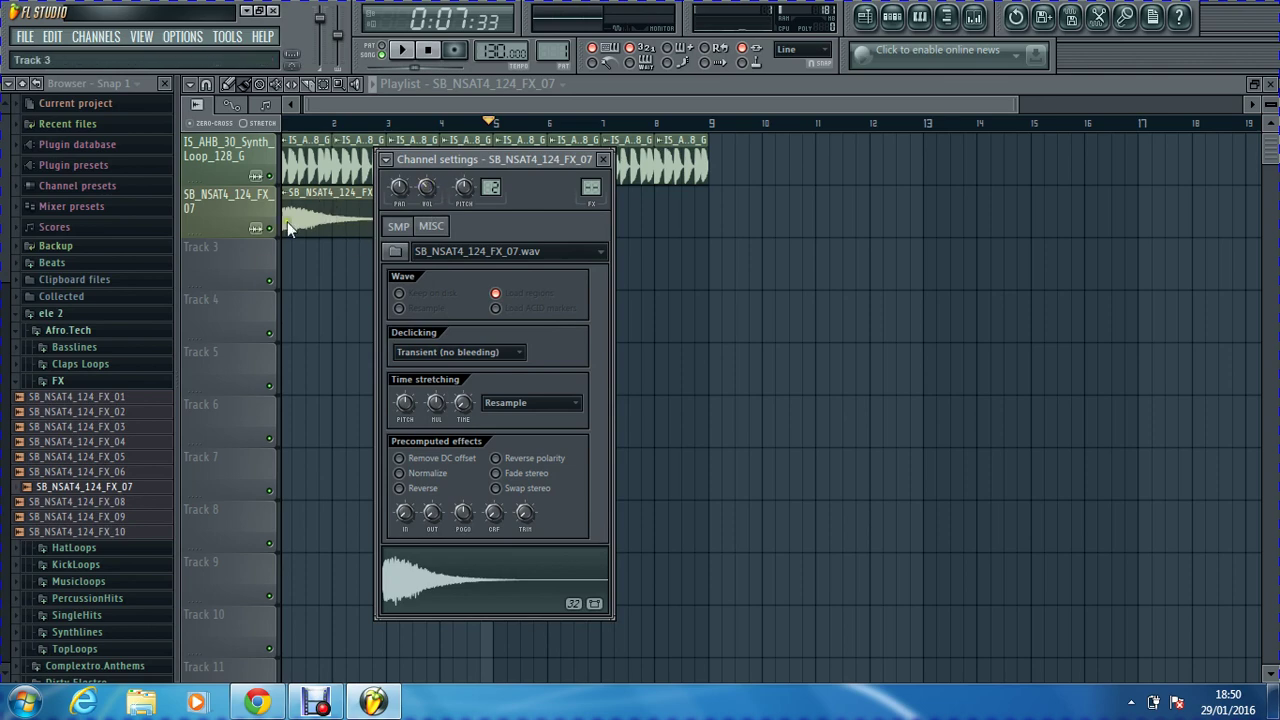
click(98, 443)
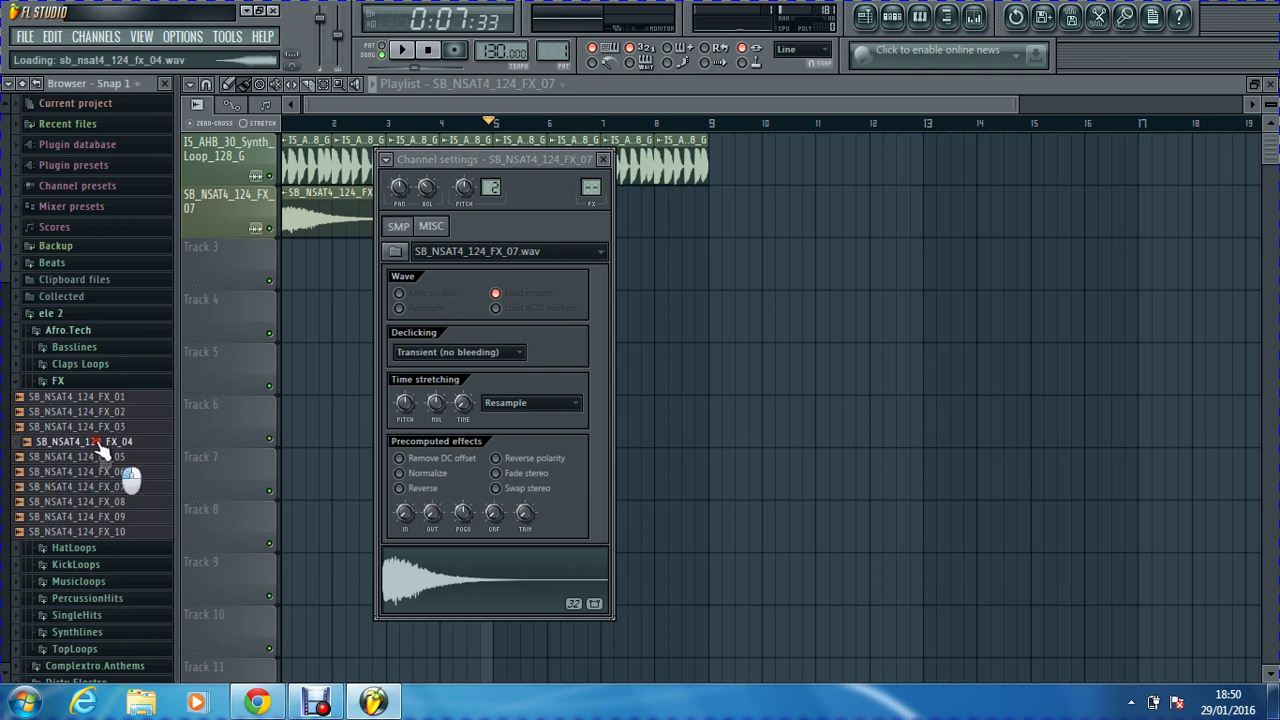
drag(105, 452, 229, 275)
drag(340, 268, 458, 269)
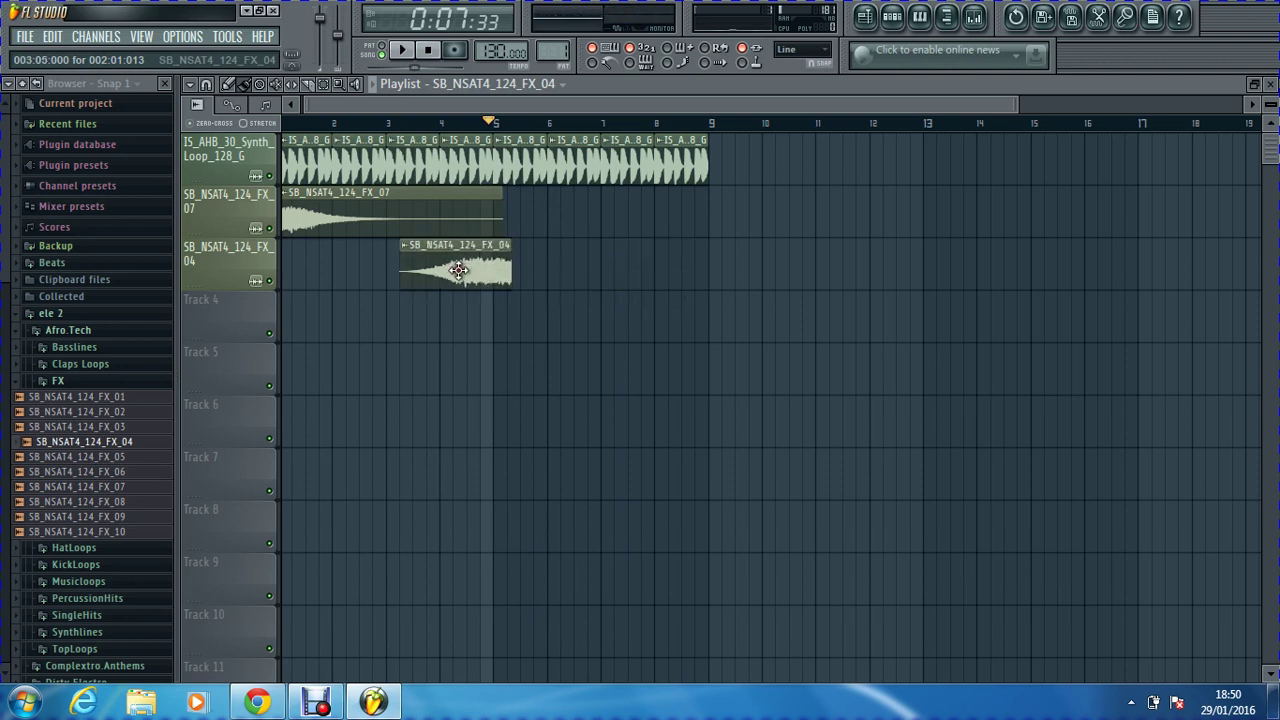
right_click(458, 269)
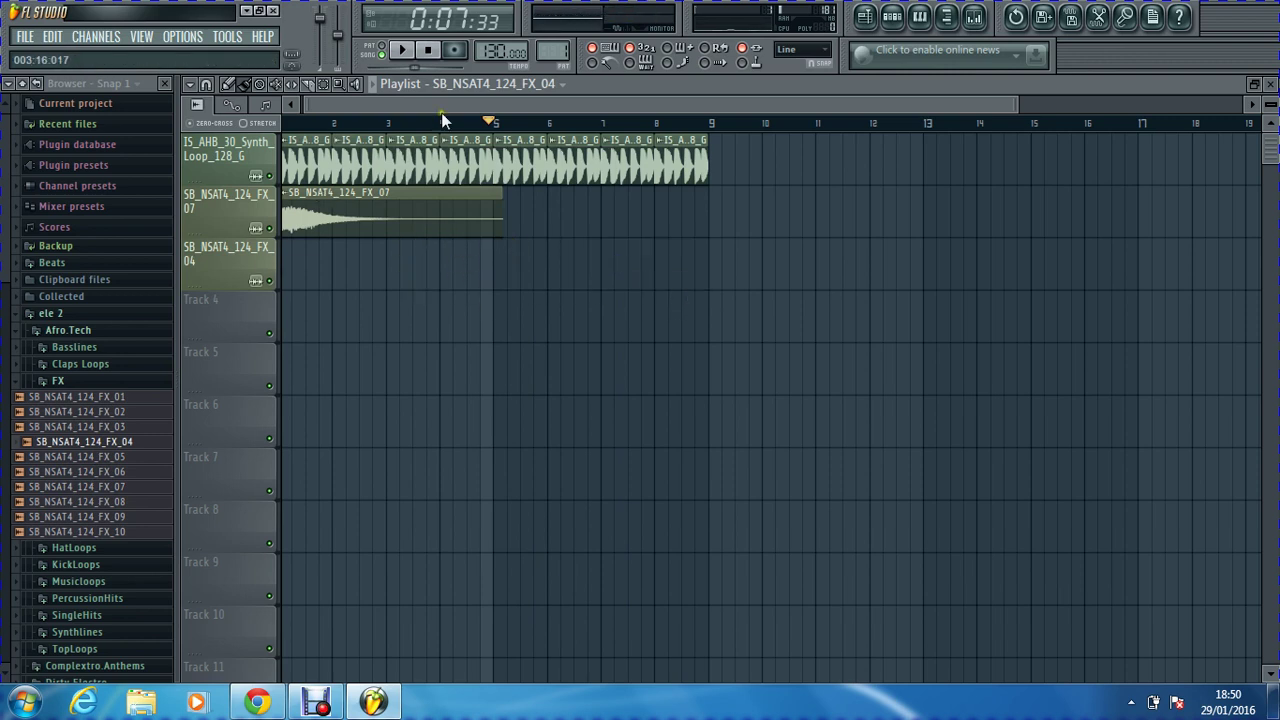
Step: Play the arrangement from the start and add a second SB_NSAT4_124_FX_07 clip at bar 5 on Track 2
click(430, 55)
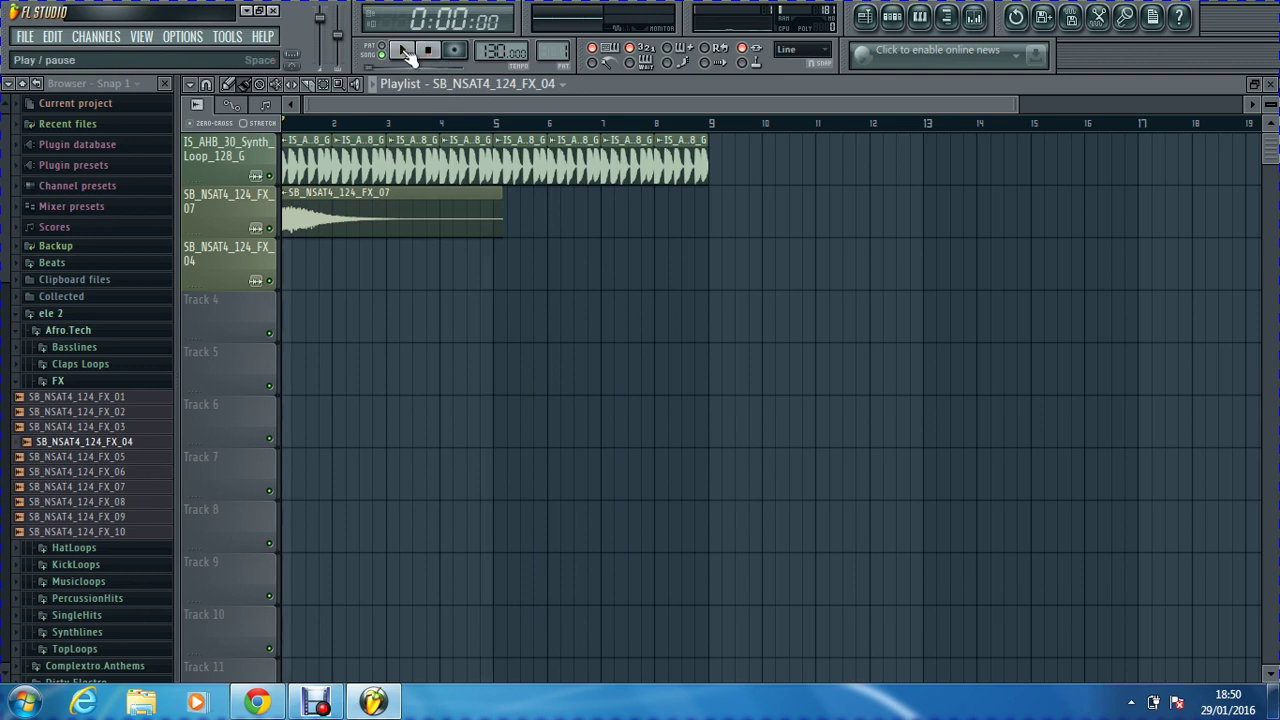
click(404, 51)
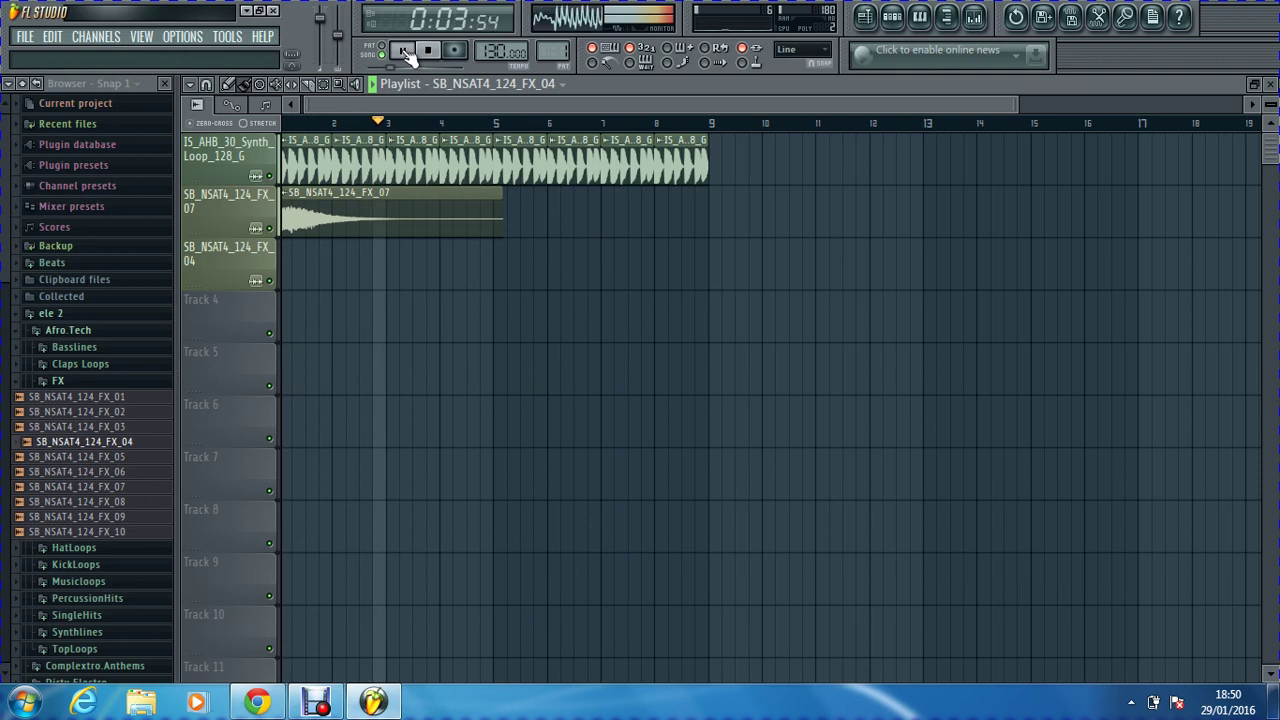
click(343, 200)
drag(500, 251, 510, 197)
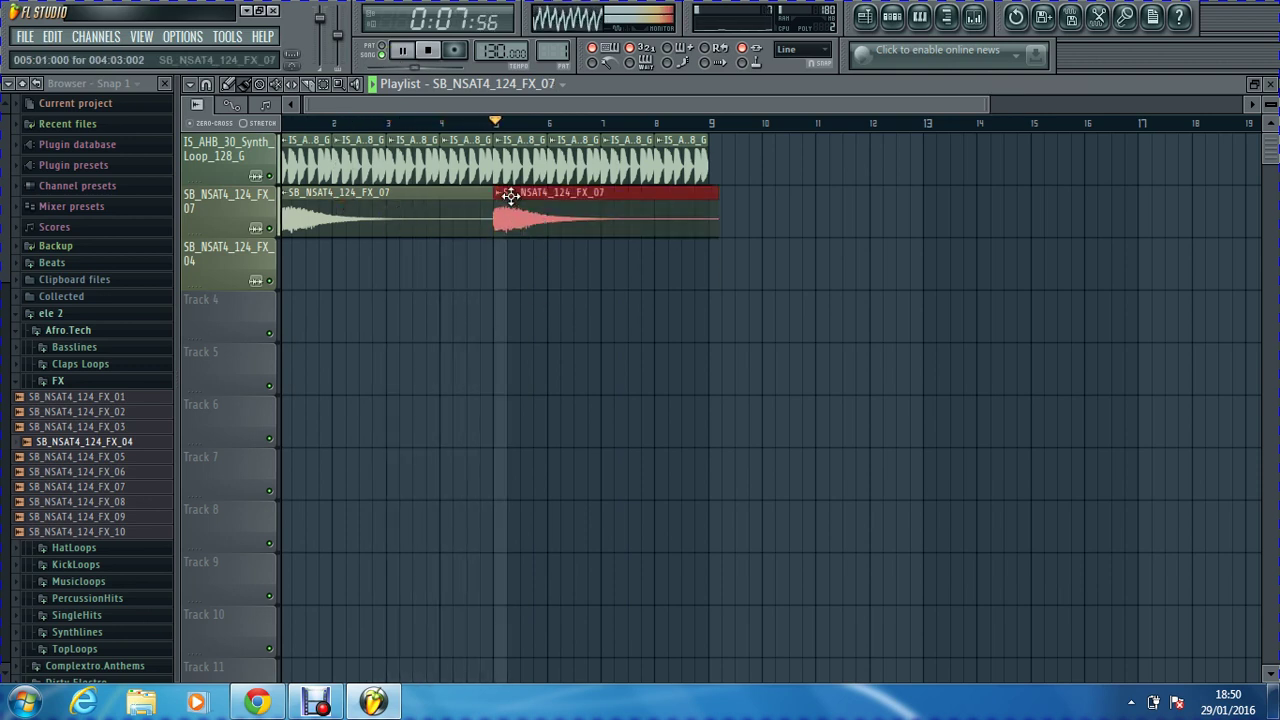
Step: Repeat the IS_AHB_30 synth loop back to back on Track 1 from bar 9 up to bar 13, and stop playback
click(675, 160)
click(720, 160)
mouse_move(720, 160)
mouse_down()
mouse_move(749, 180)
mouse_move(903, 137)
mouse_up()
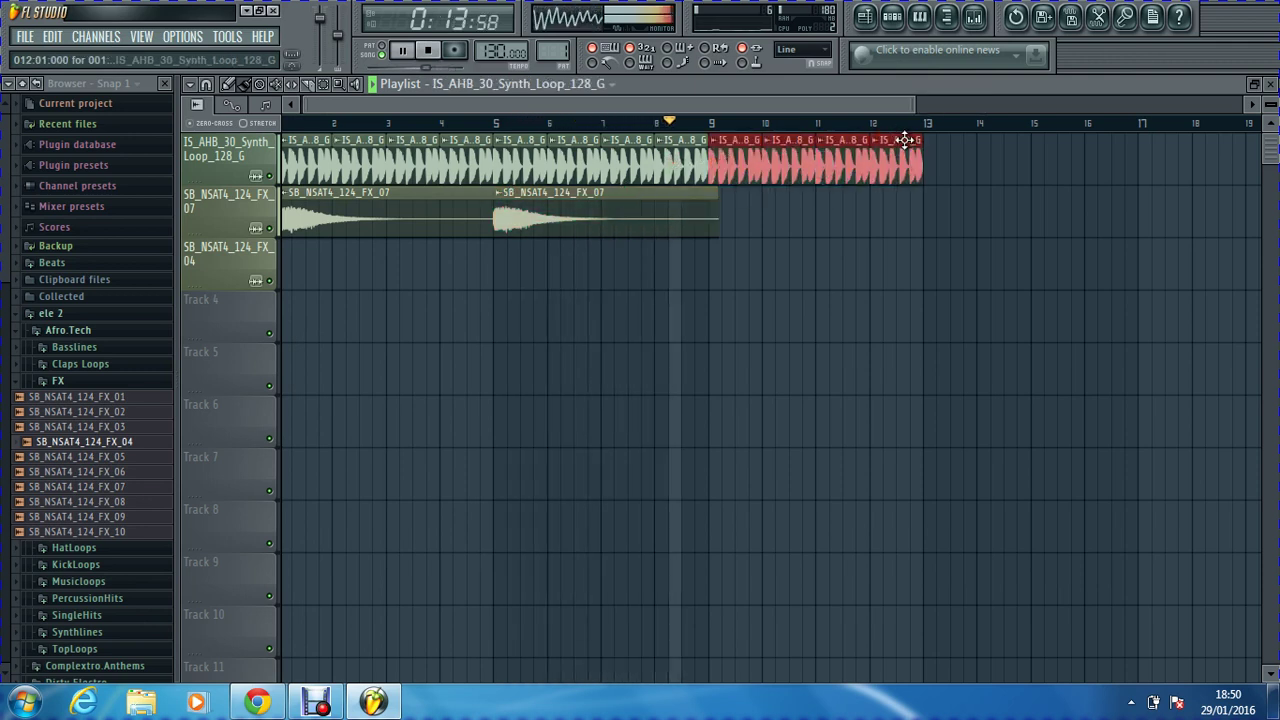
key(space)
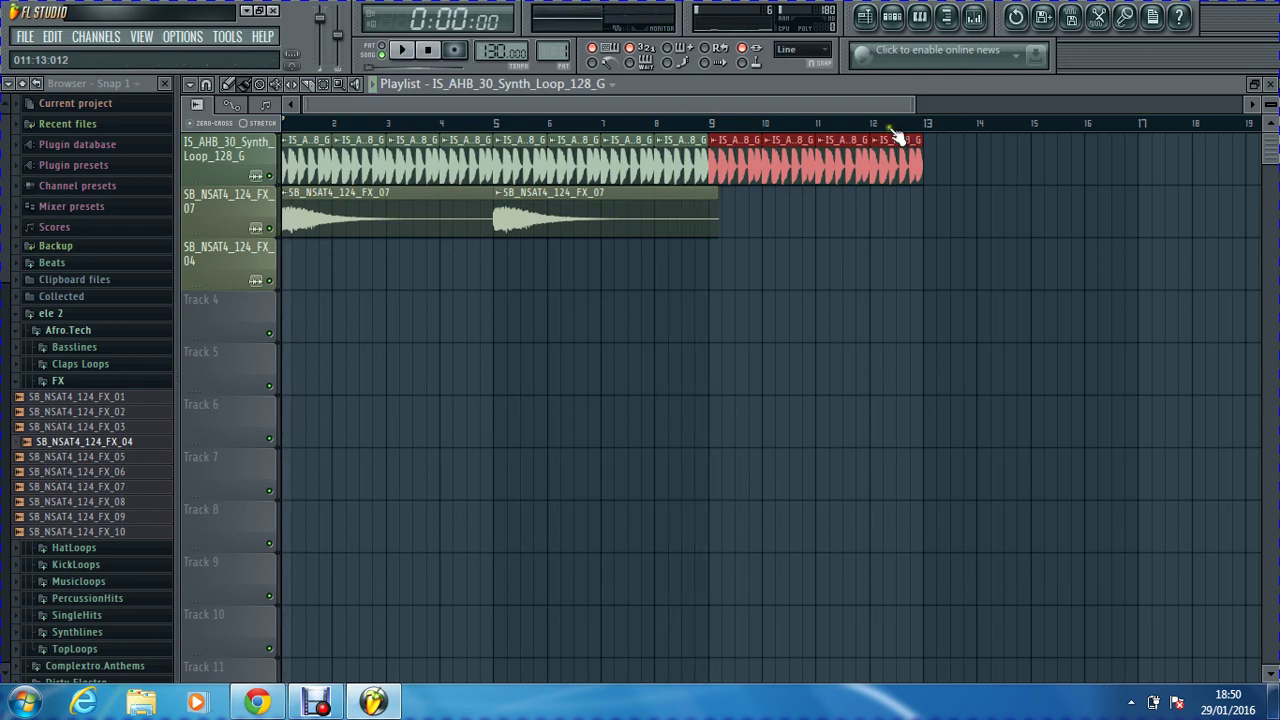
Step: Preview more FX samples, including SB_NSAT4_124_FX_05, and place SB_NSAT4_124_FX_08 at the start of Track 3
click(88, 456)
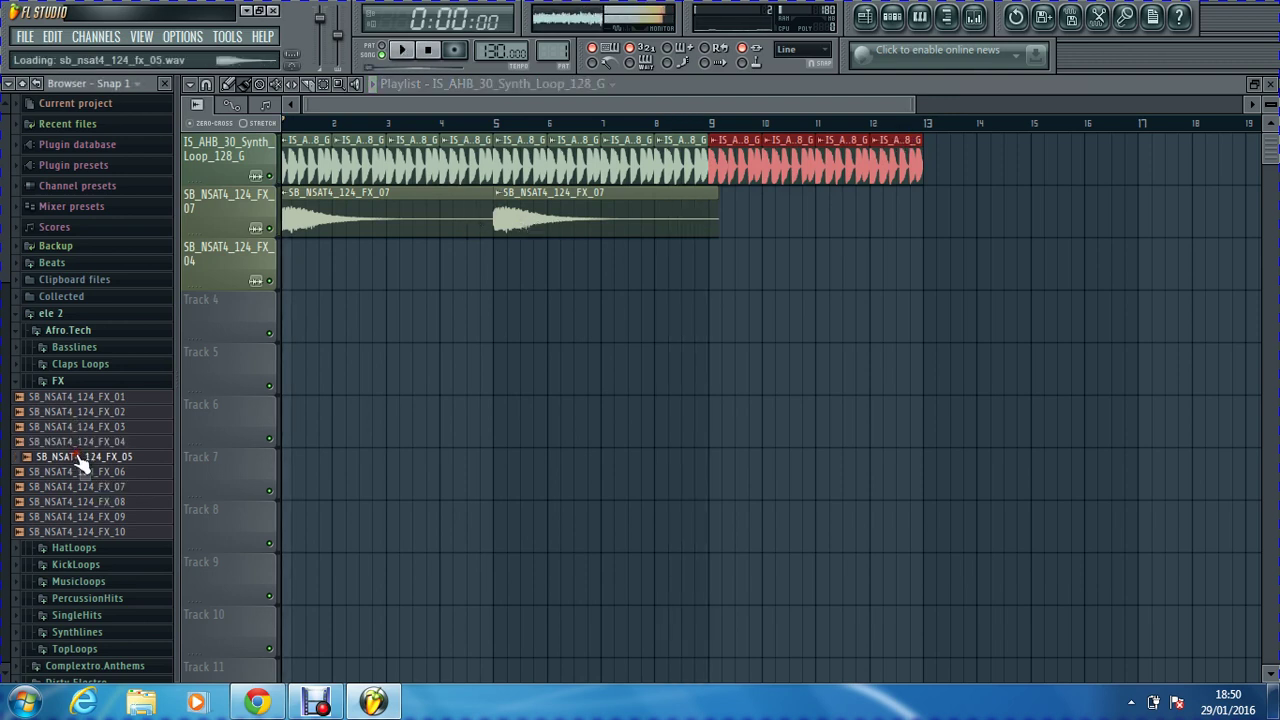
click(88, 471)
drag(80, 486, 239, 262)
click(84, 500)
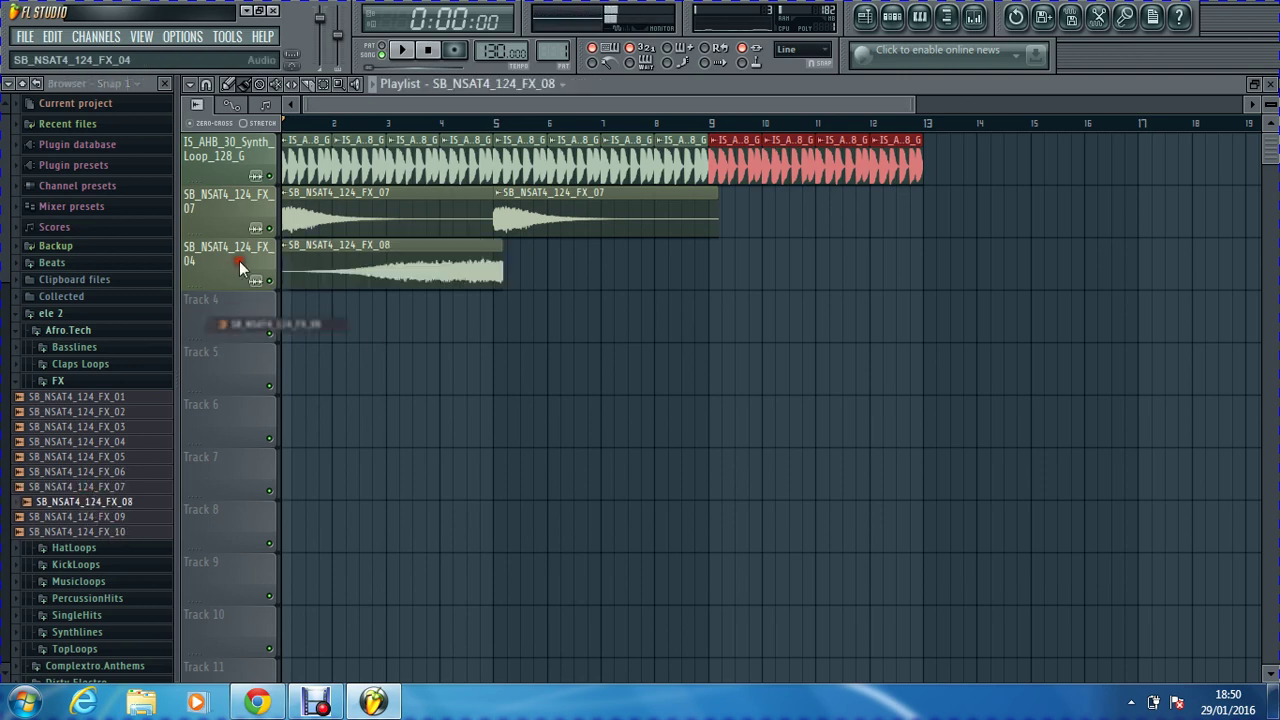
click(345, 276)
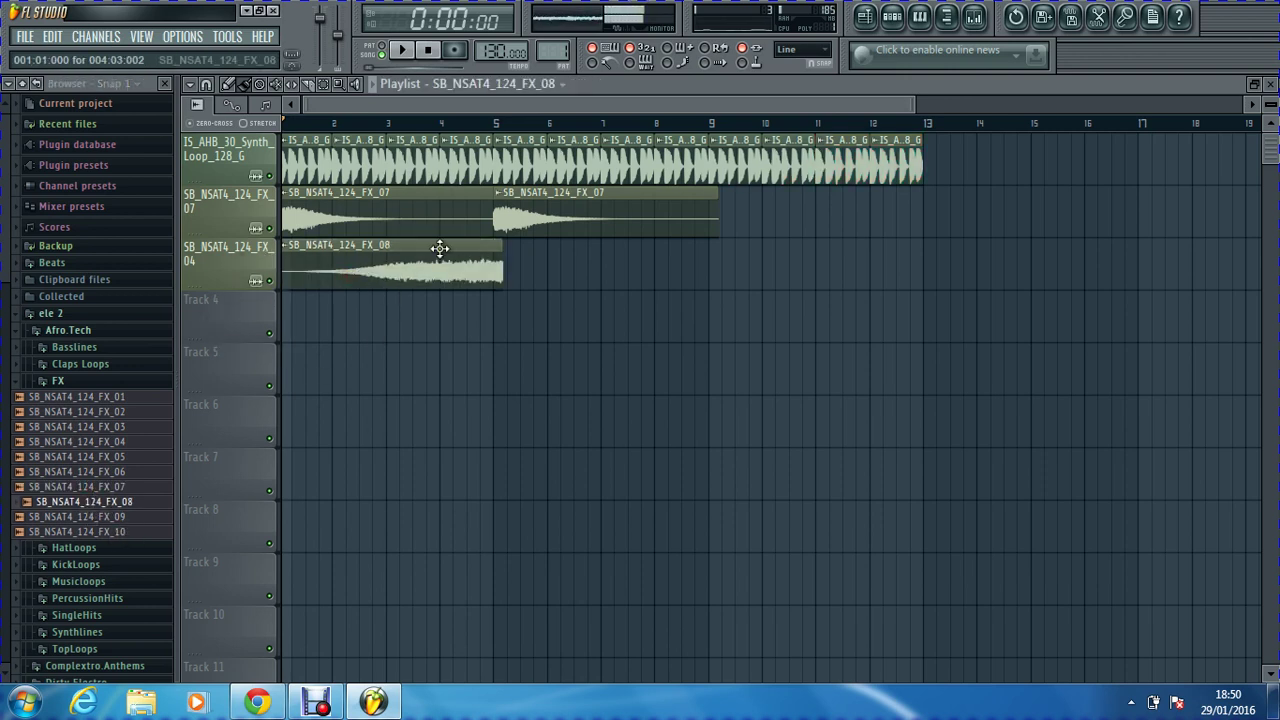
Step: Raise the channel pitch of SB_NSAT4_124_FX_08 until its clip on Track 3 ends exactly at bar 5
drag(913, 105, 607, 106)
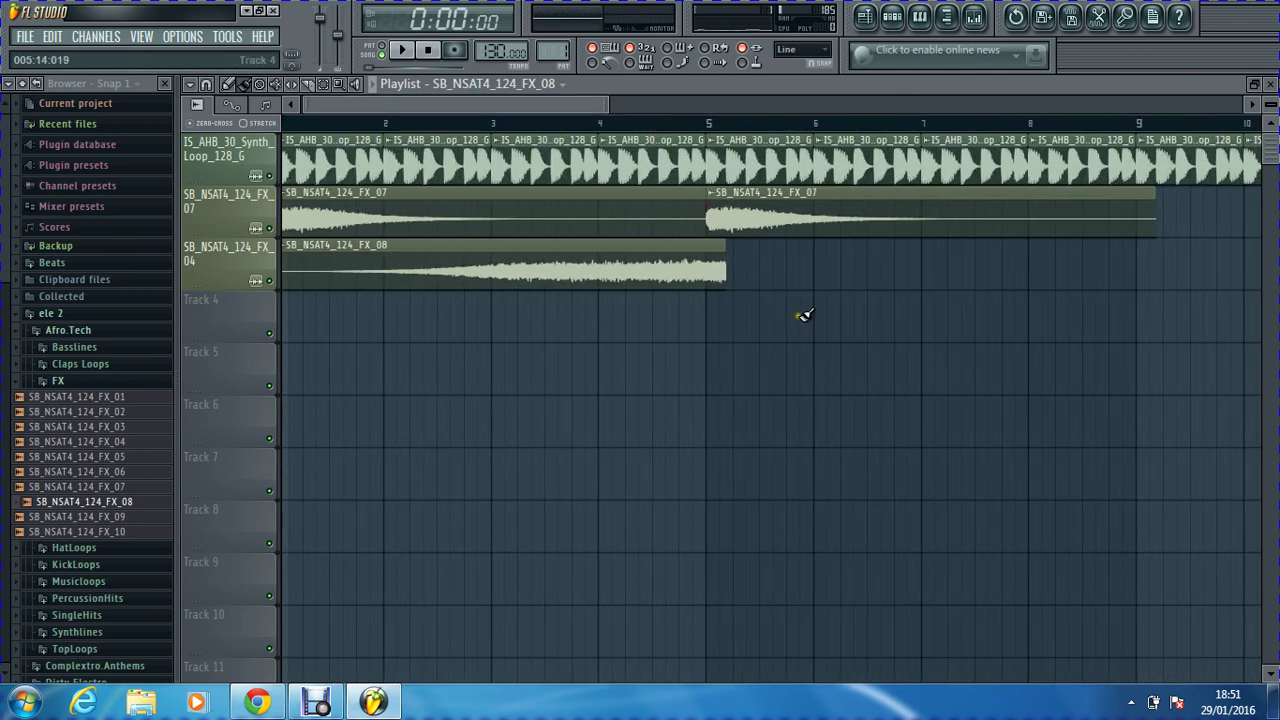
double_click(677, 260)
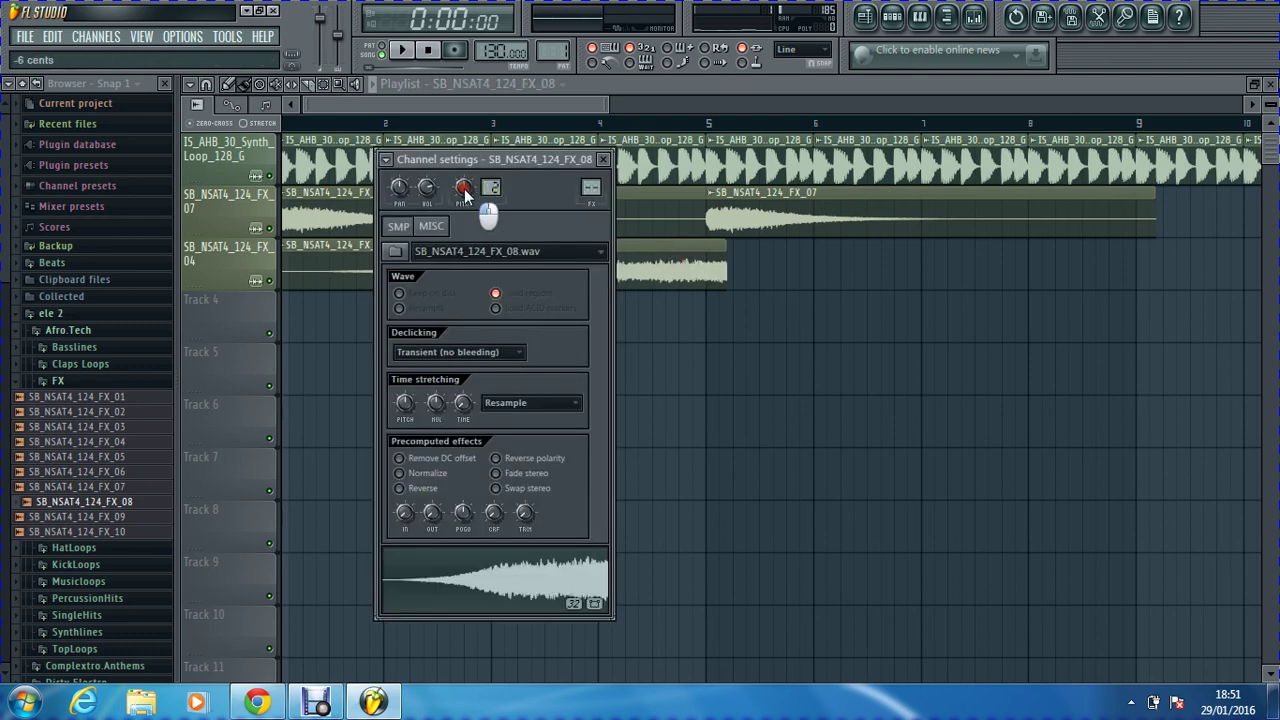
drag(463, 192, 465, 84)
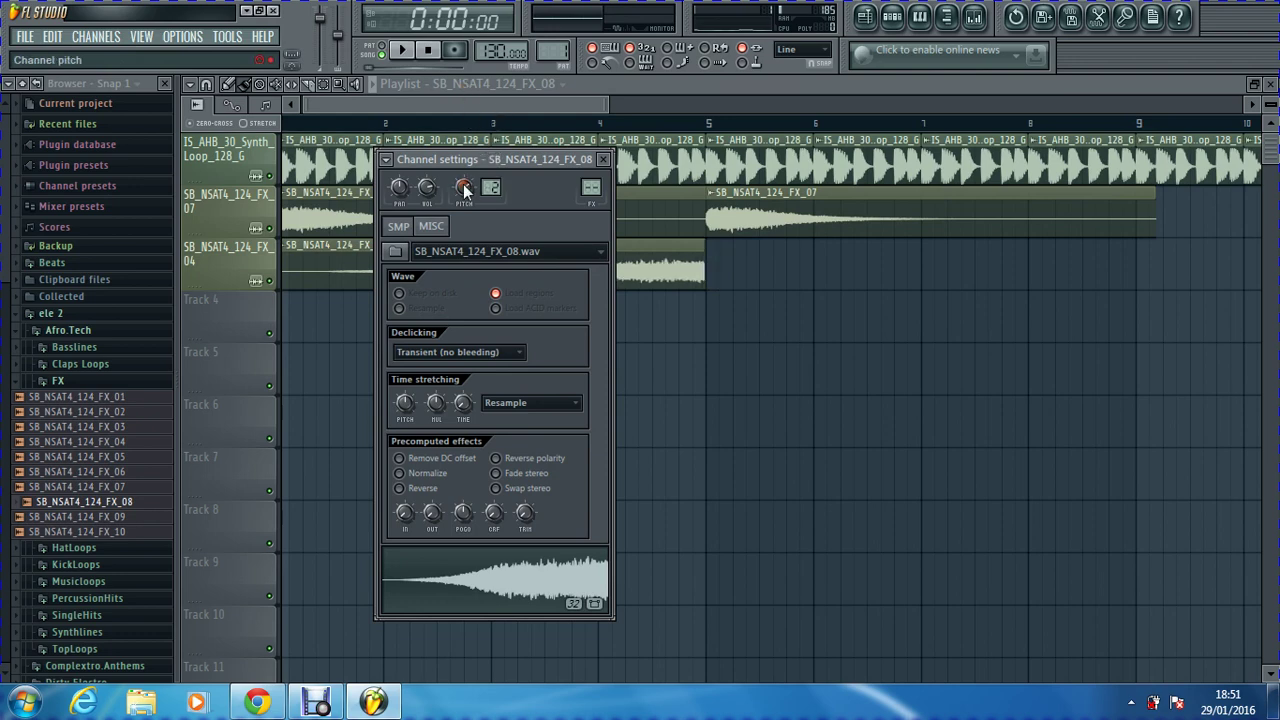
click(603, 159)
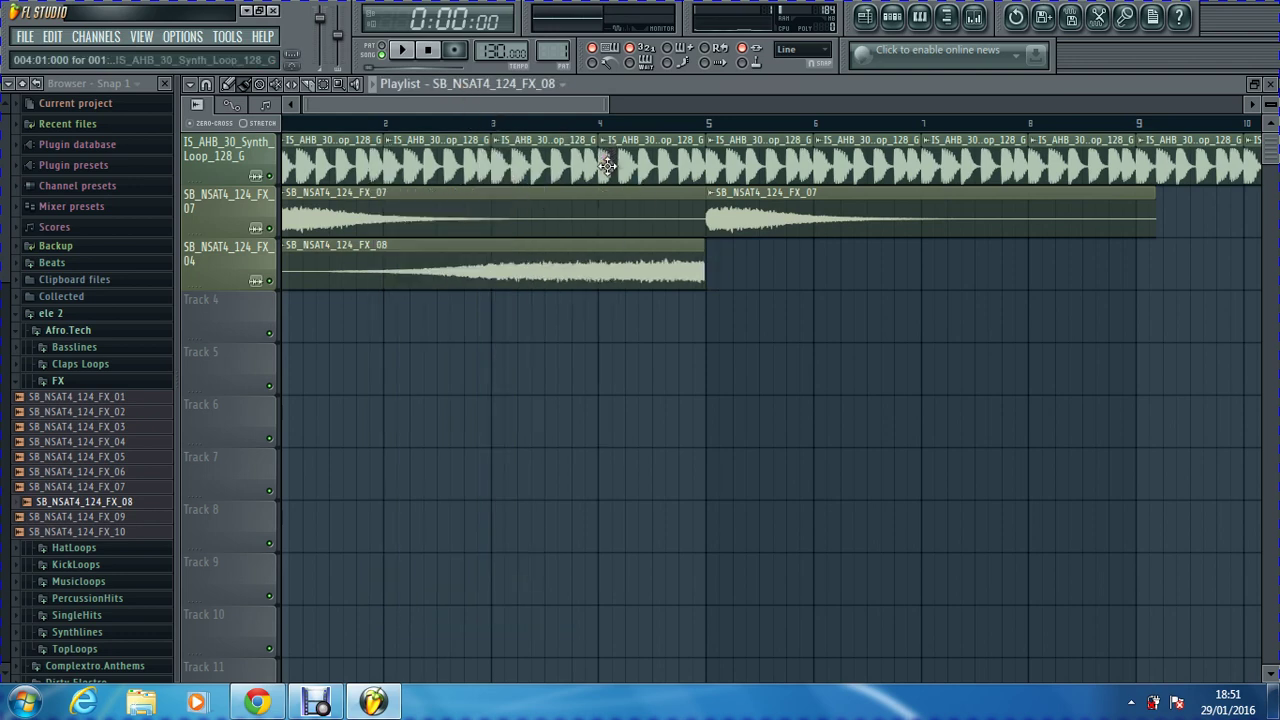
Step: Move the SB_NSAT4_124_FX_08 clip on Track 3 to span bars 5 to 9, leaving no copy after it
drag(663, 262, 1262, 270)
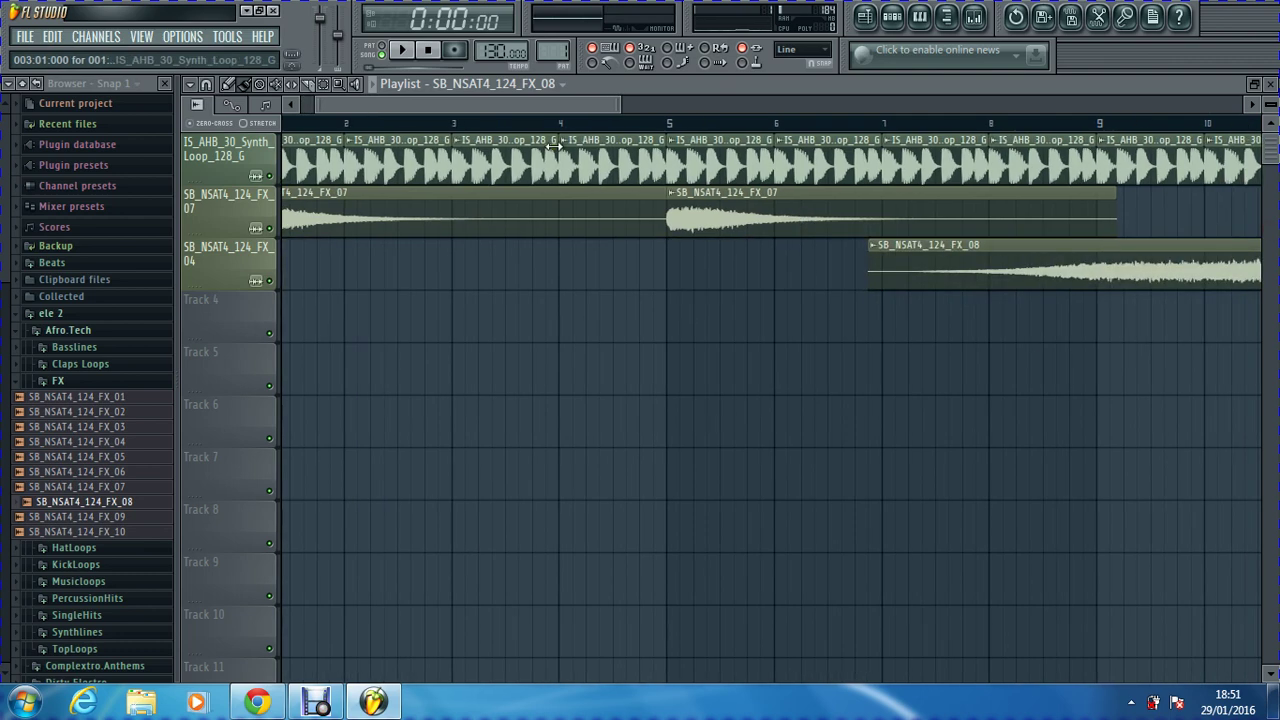
drag(542, 103, 668, 103)
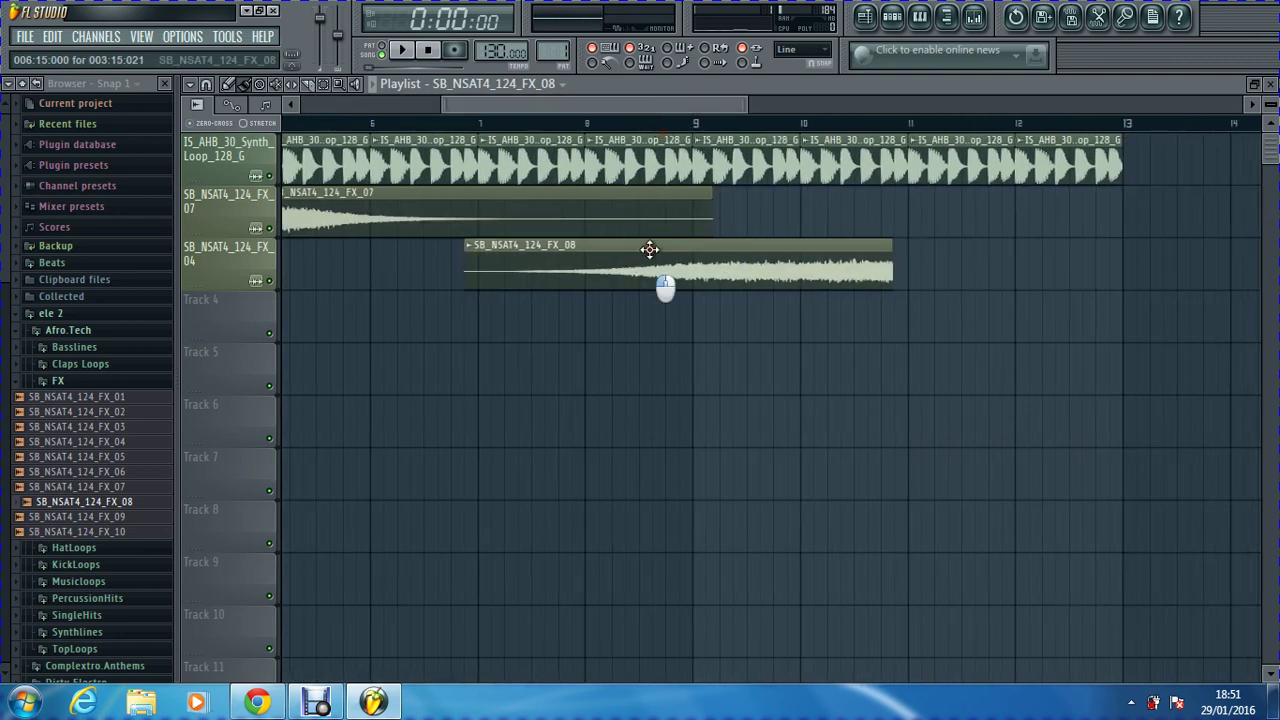
drag(651, 250, 451, 256)
drag(692, 271, 699, 269)
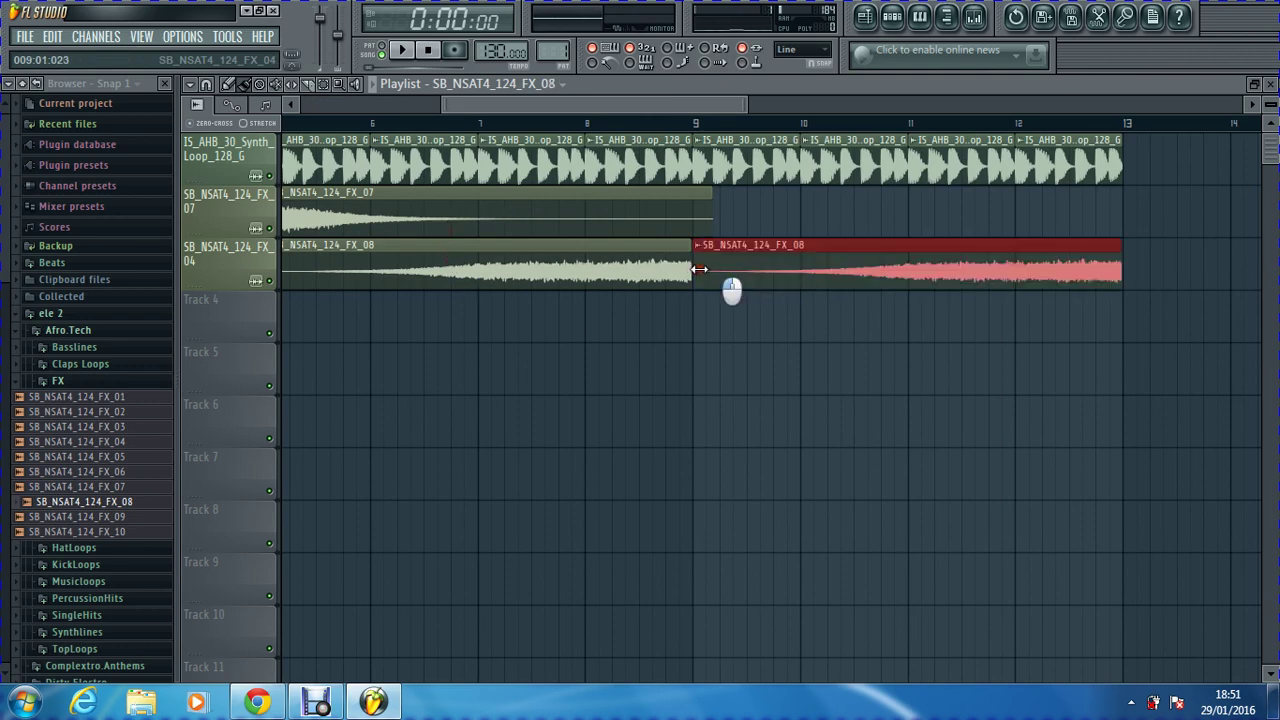
right_click(755, 264)
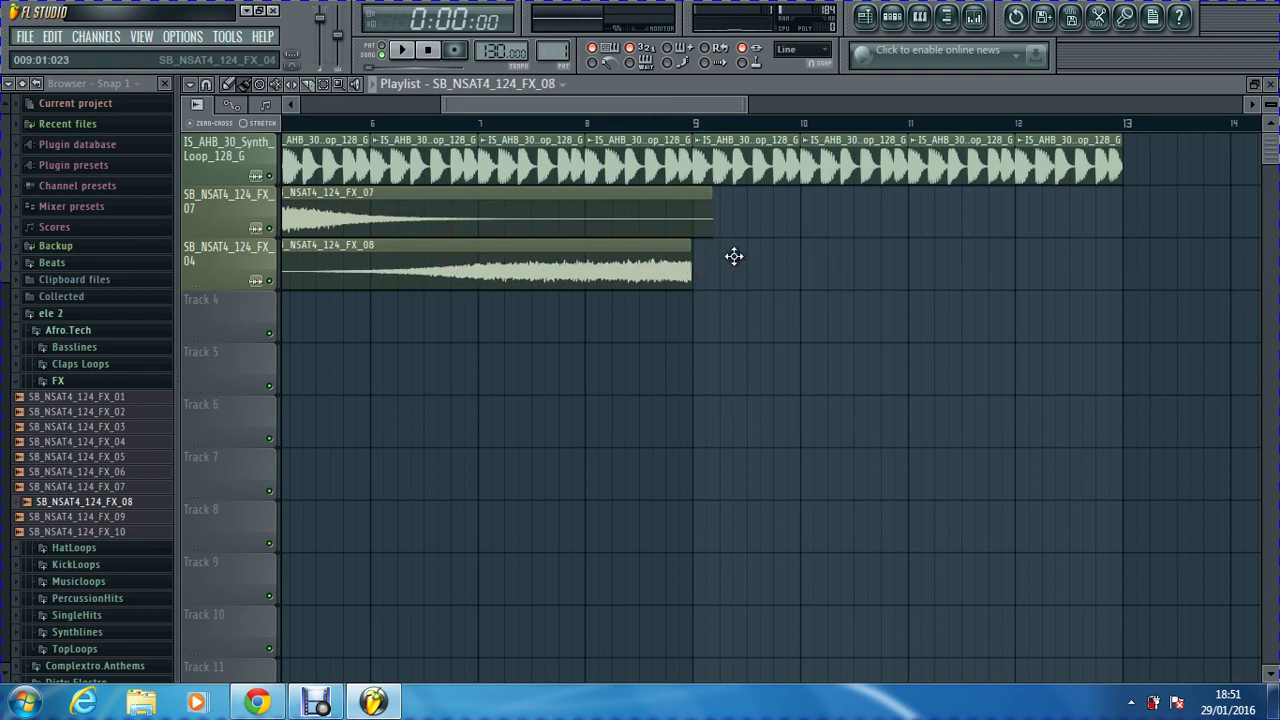
Step: Place an SB_NSAT4_124_FX_07 clip at bar 9 on Track 3, directly after the FX_08 clip
click(626, 209)
click(709, 266)
drag(720, 265, 707, 265)
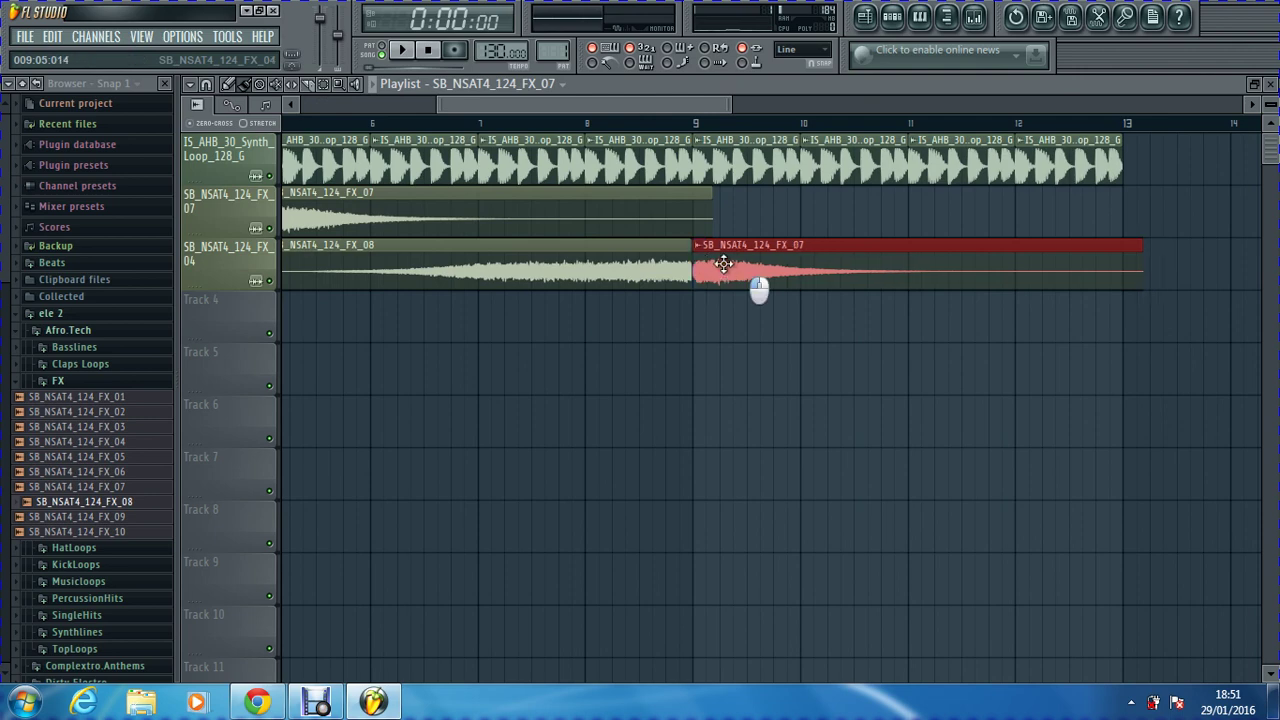
drag(729, 98, 1155, 110)
drag(909, 106, 605, 143)
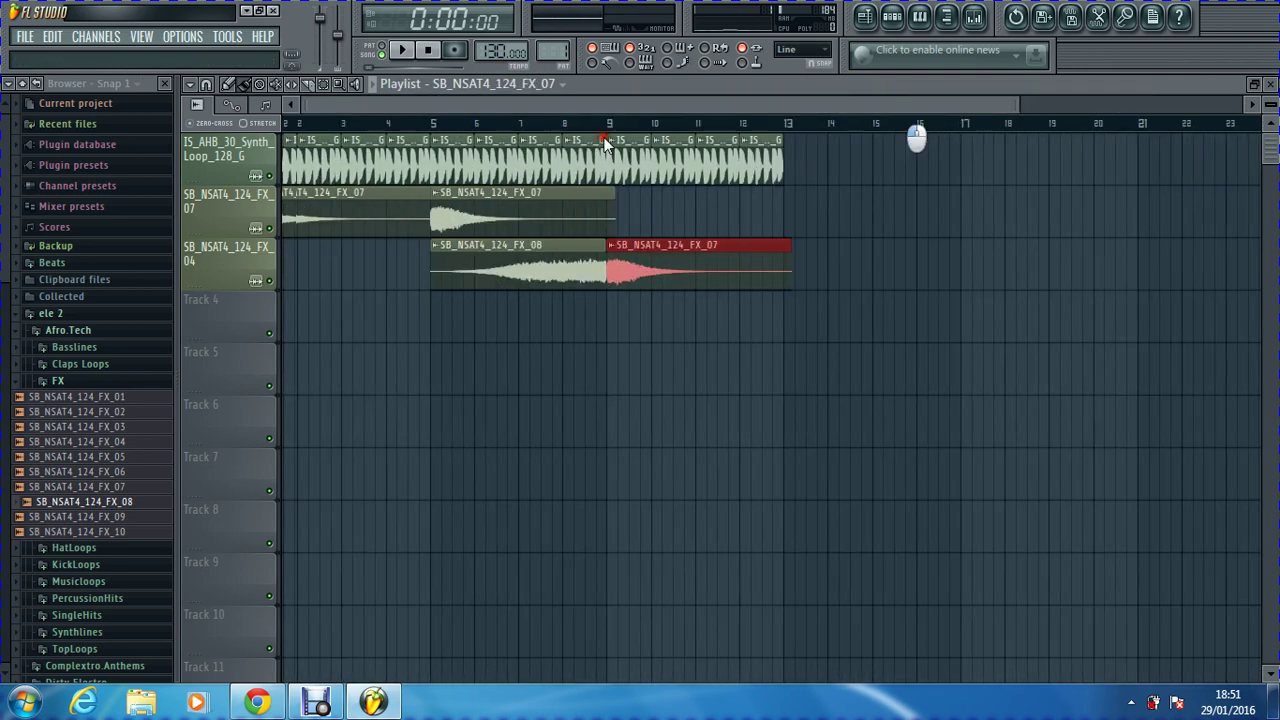
click(787, 153)
double_click(787, 153)
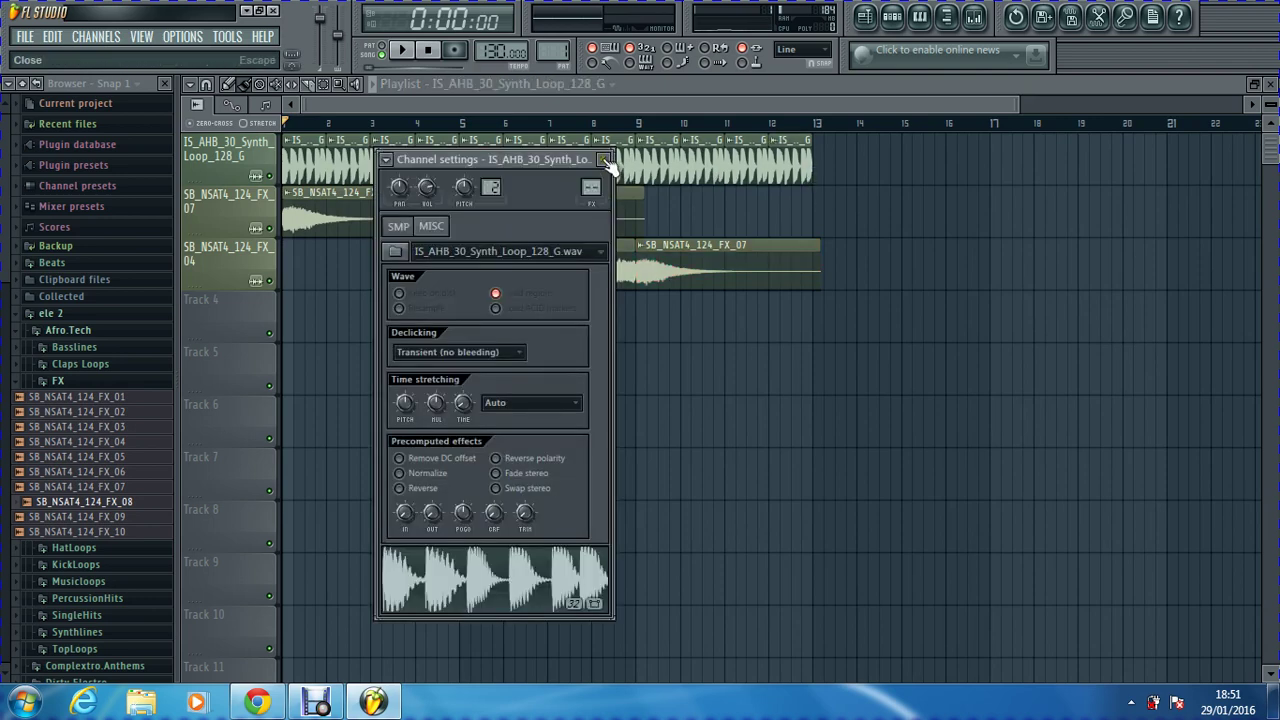
click(603, 160)
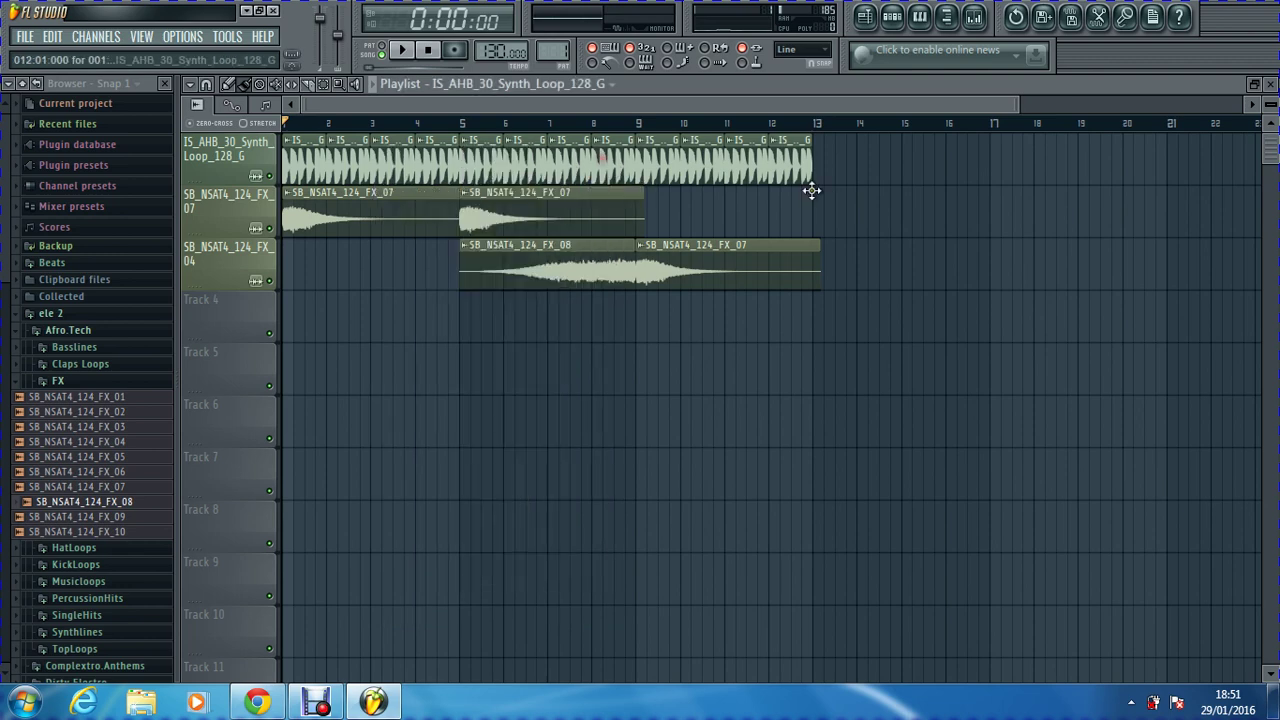
click(878, 264)
click(971, 226)
click(980, 295)
click(903, 350)
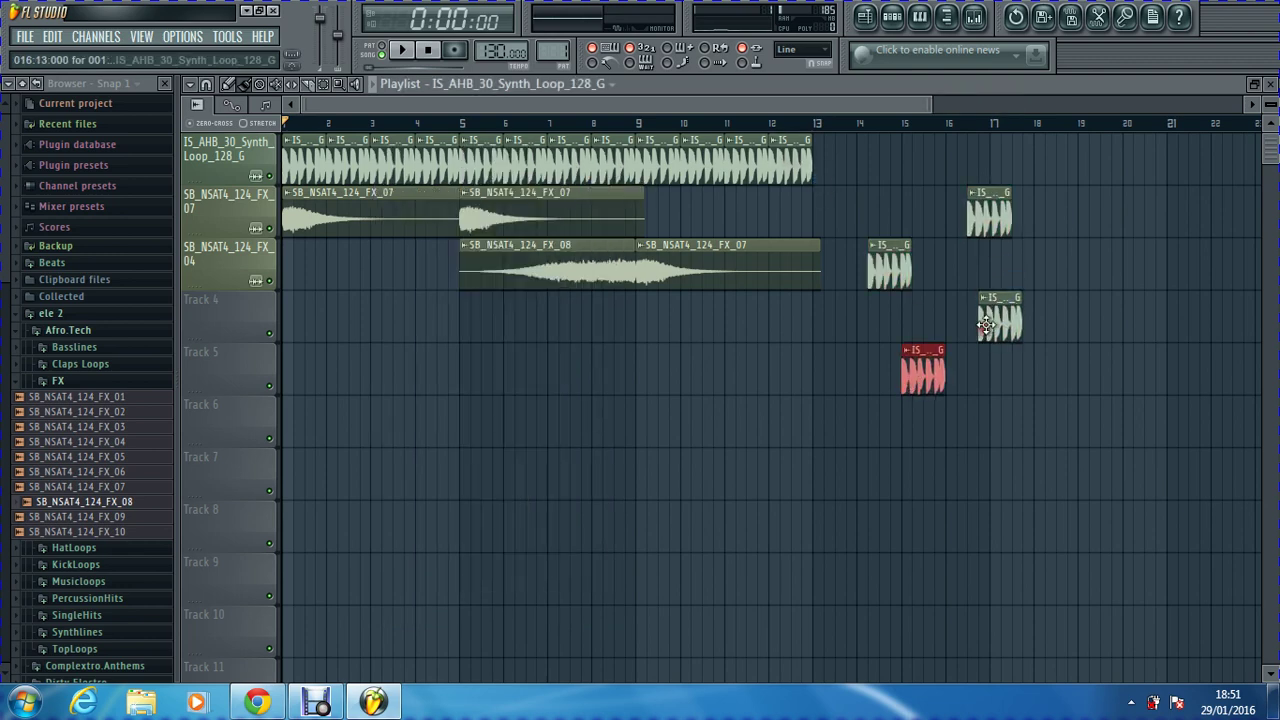
right_click(984, 320)
right_click(908, 365)
right_click(897, 264)
right_click(984, 219)
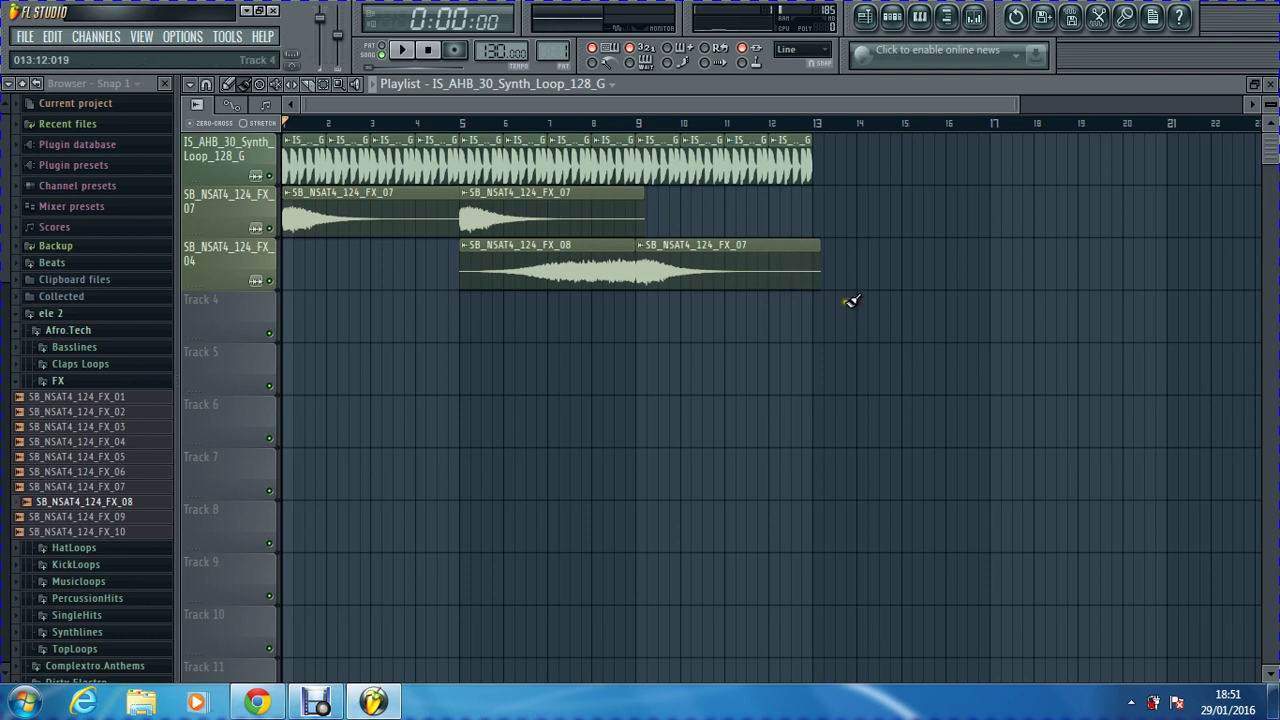
click(735, 262)
click(817, 207)
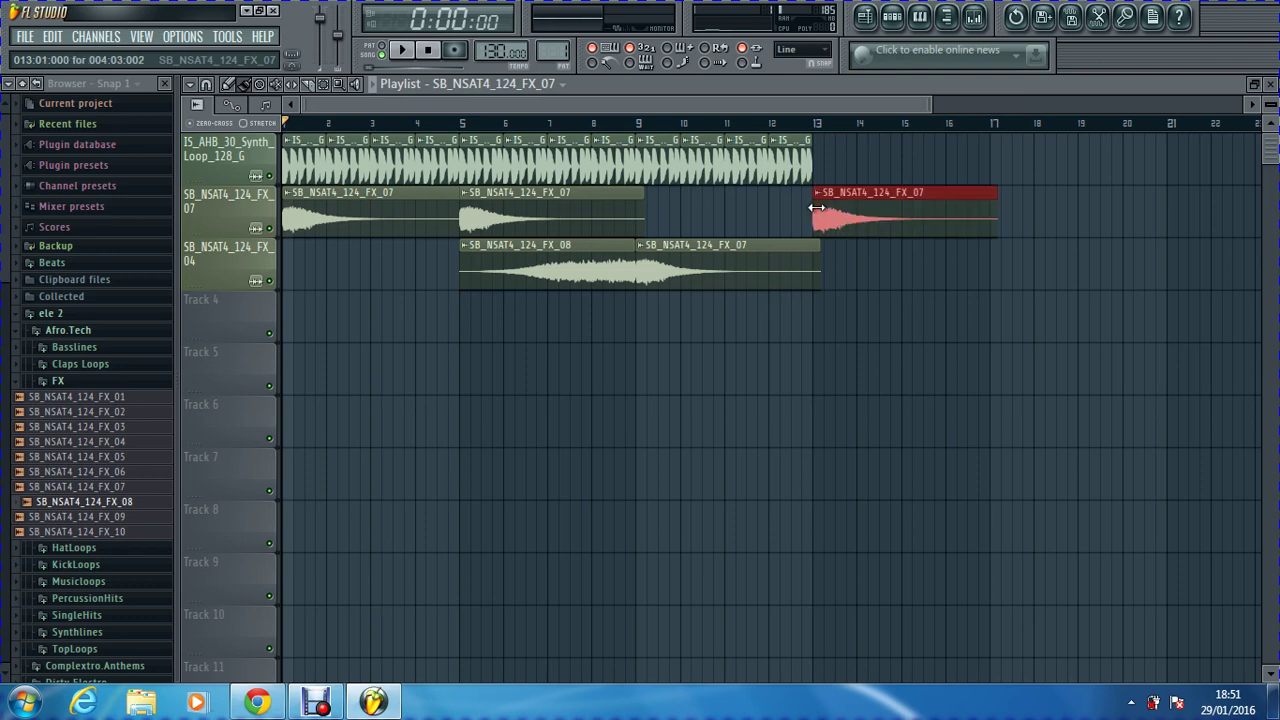
right_click(830, 215)
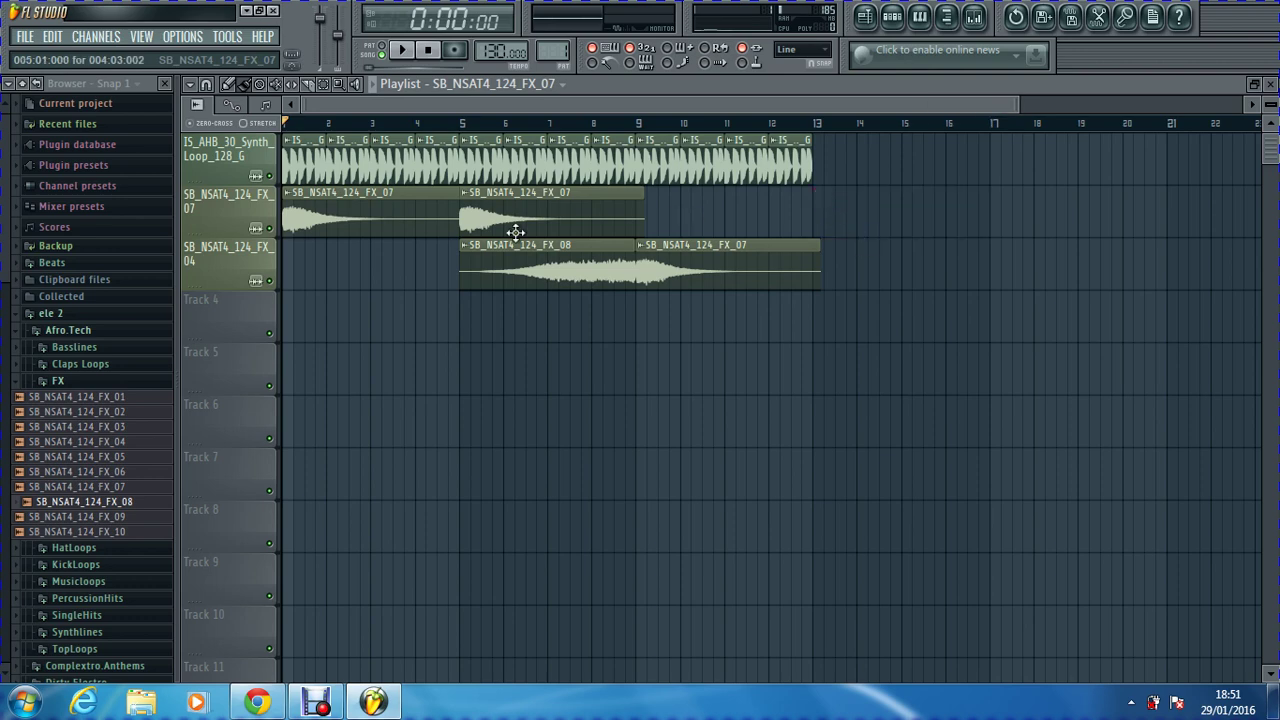
Step: Lower the channel volume of SB_NSAT4_124_FX_08 to about 54%
double_click(571, 277)
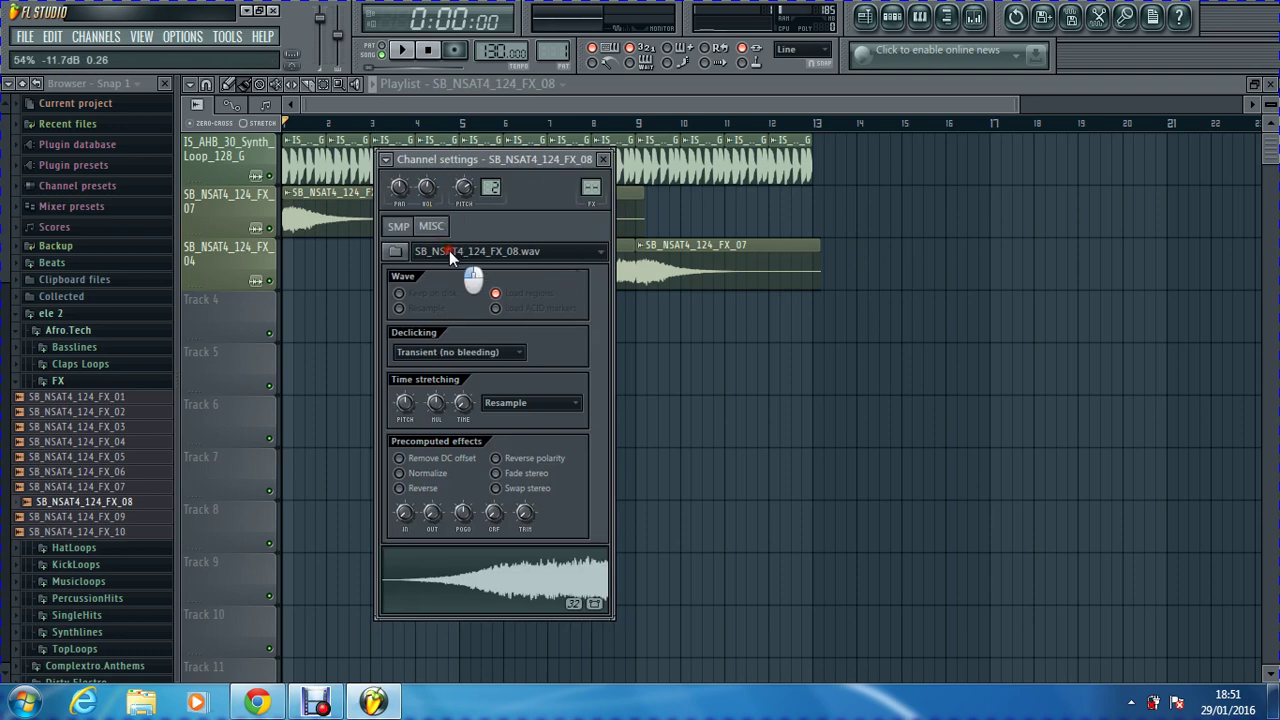
click(468, 108)
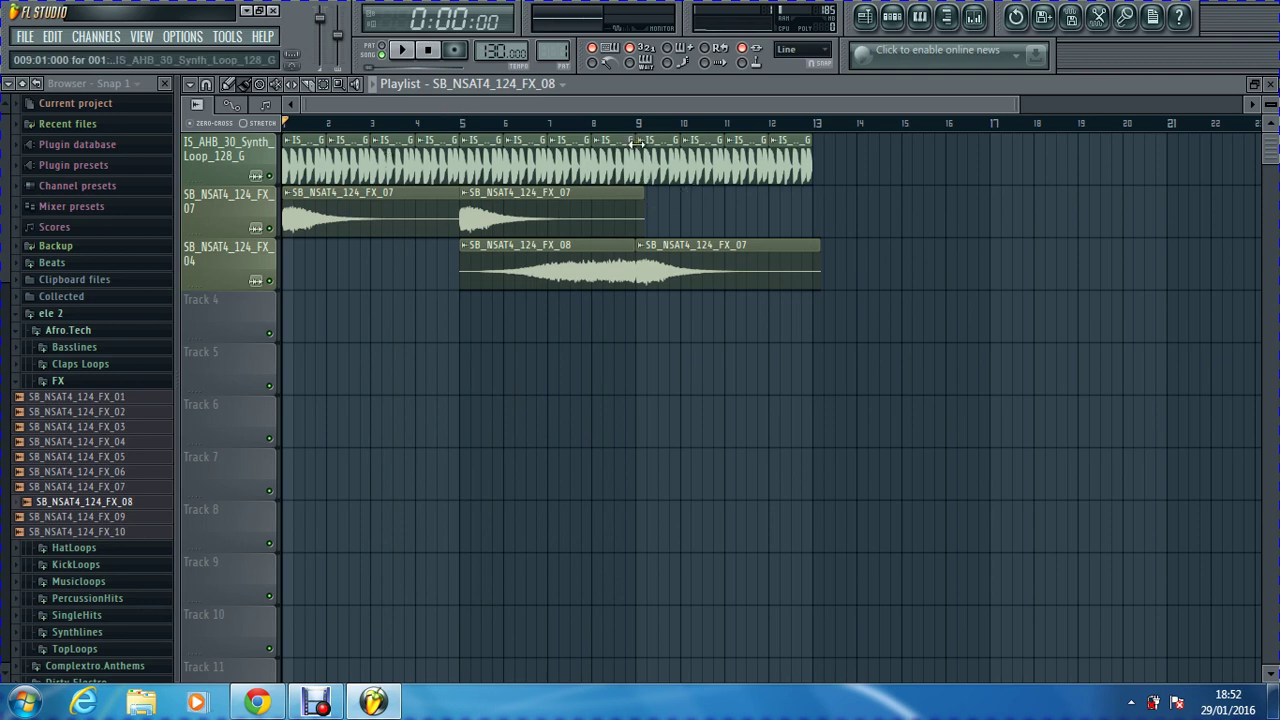
Step: Audition SB_NSAT4_124_KICKLP_02 and KICKLP_05 from the Afro.Tech KickLoops folder, and place KICKLP_05 at bar 9 on Track 4
click(98, 383)
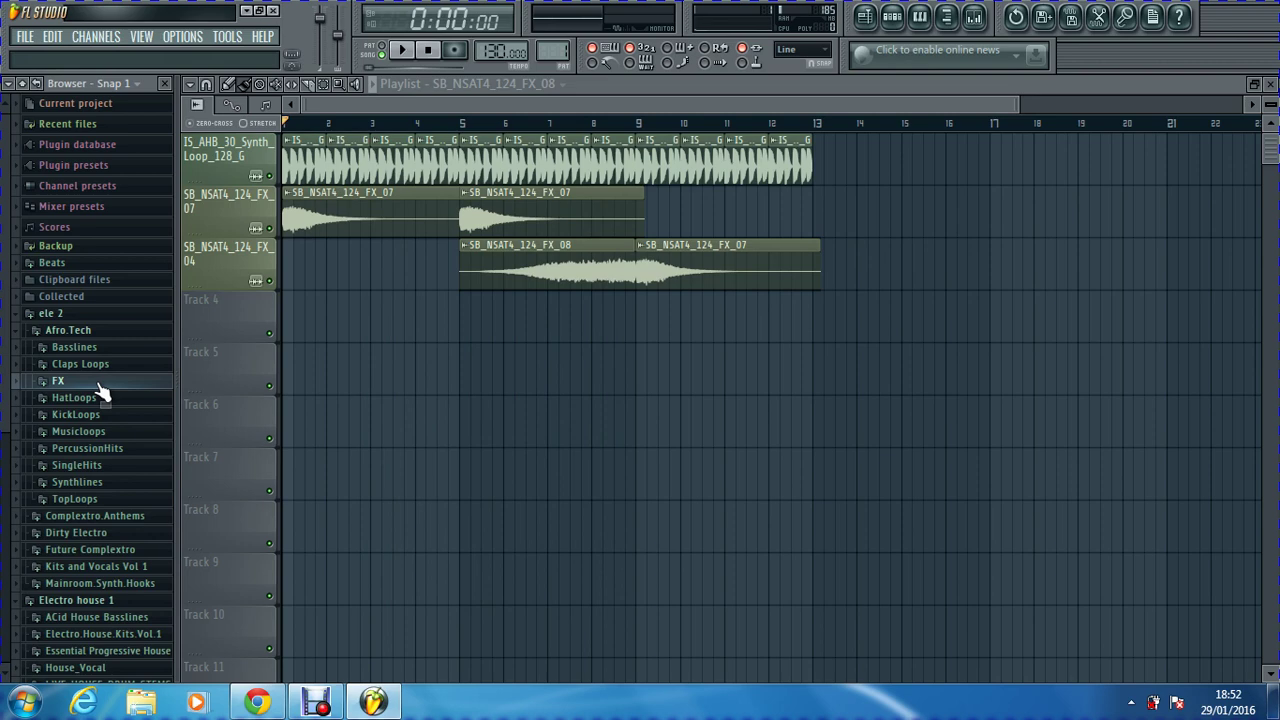
click(88, 400)
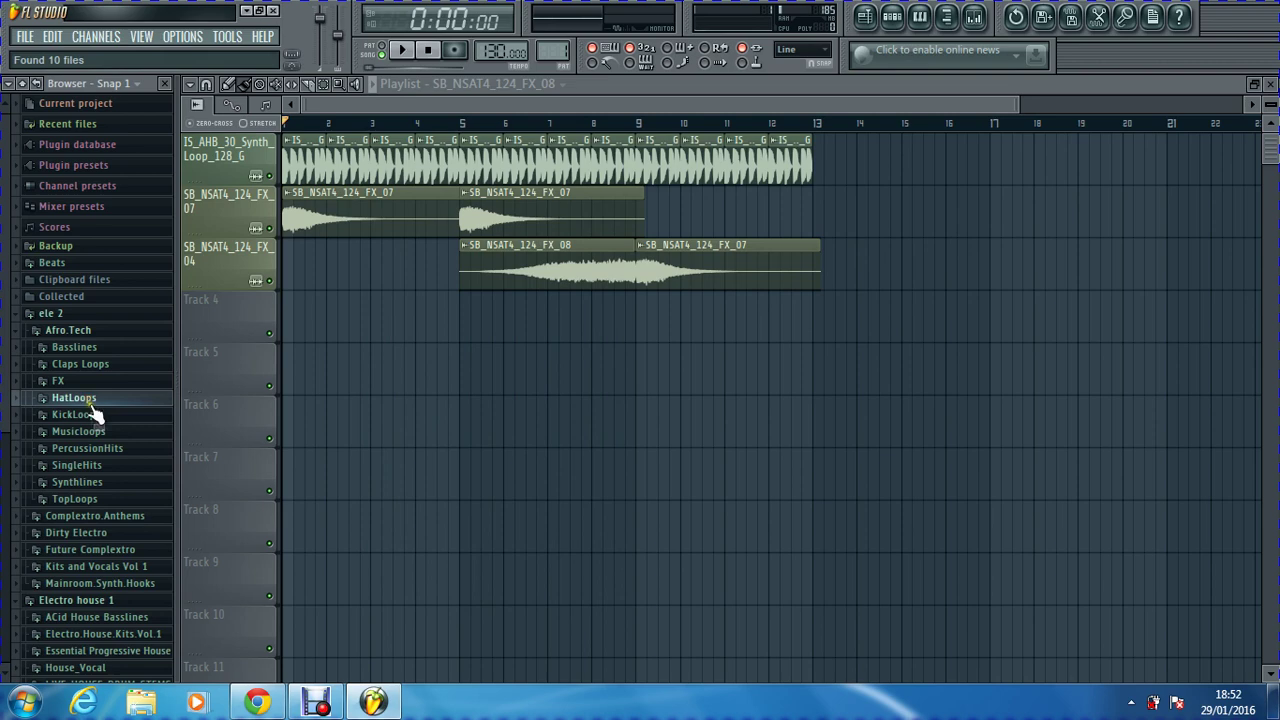
click(95, 414)
click(92, 446)
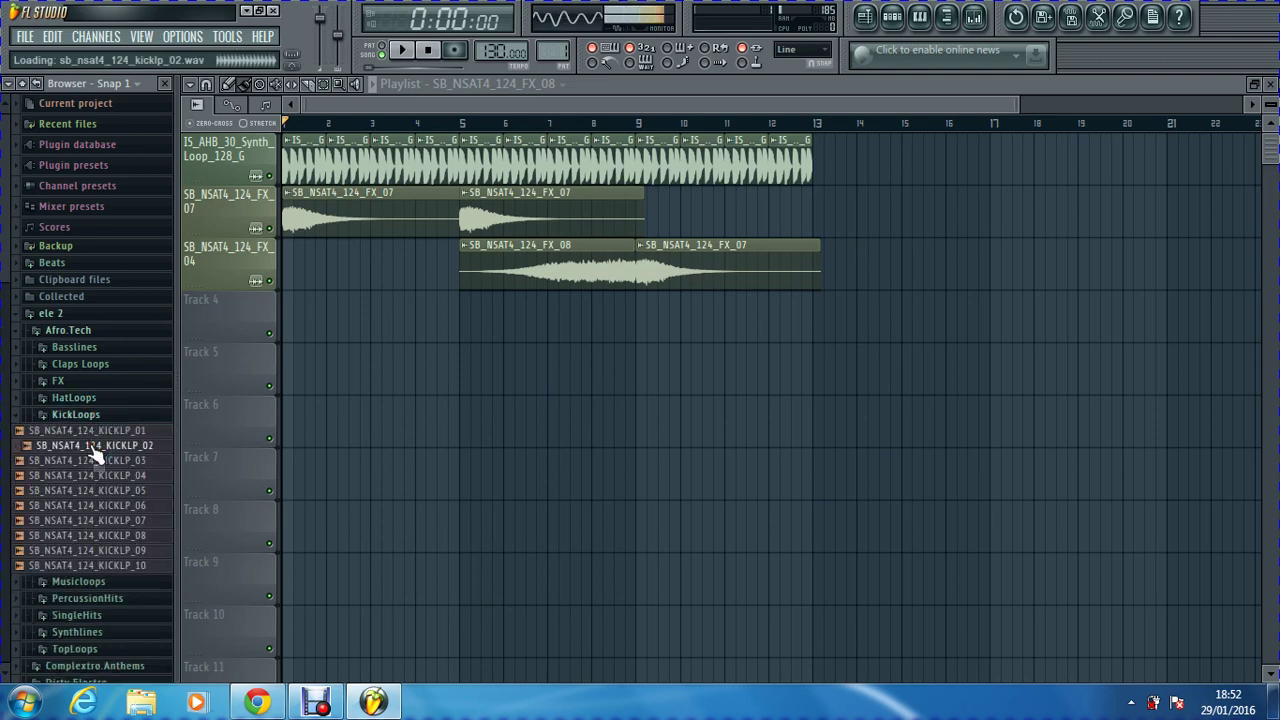
click(92, 490)
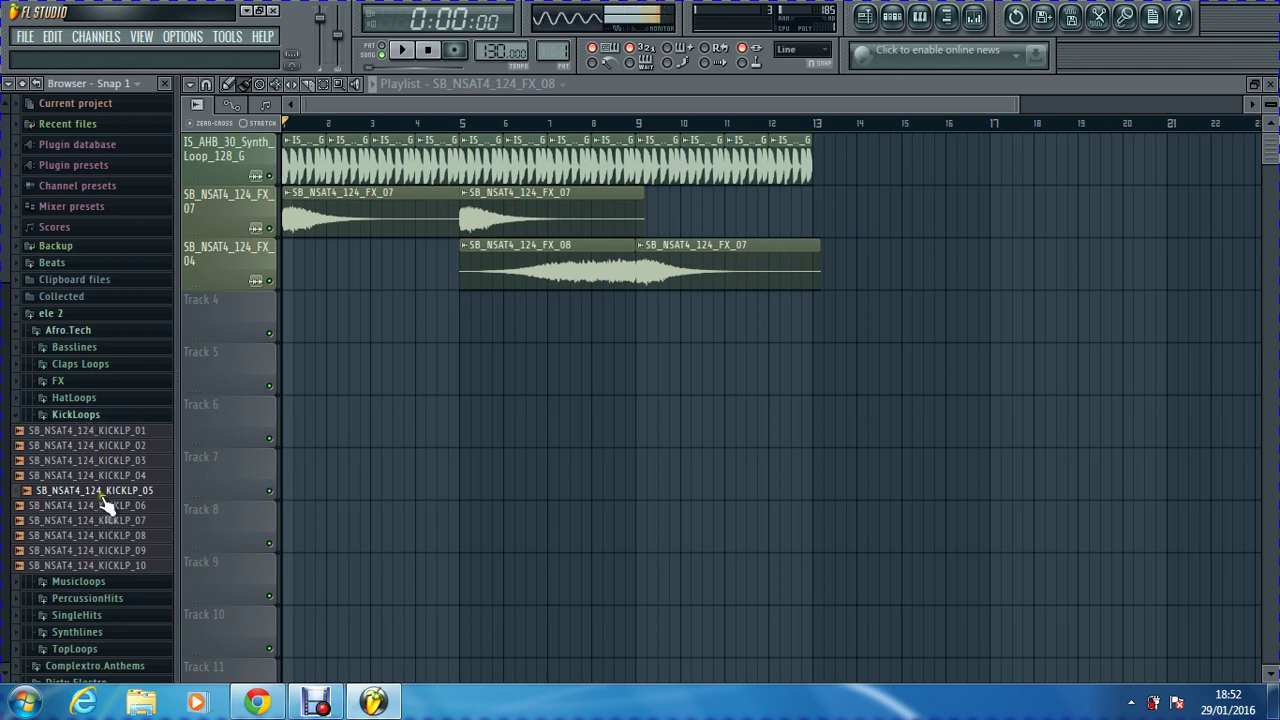
drag(100, 490, 668, 330)
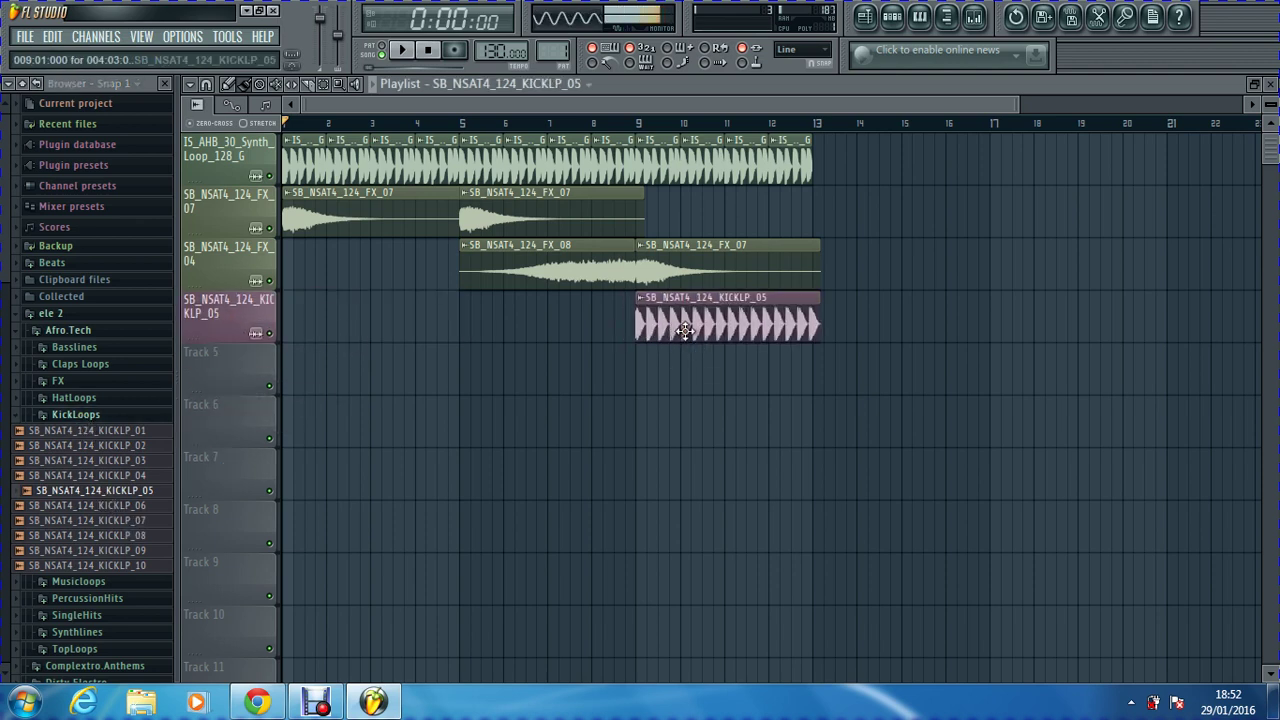
Step: Raise the channel pitch of SB_NSAT4_124_KICKLP_05 to +81 cents so its clip ends at bar 13
drag(1015, 97, 580, 160)
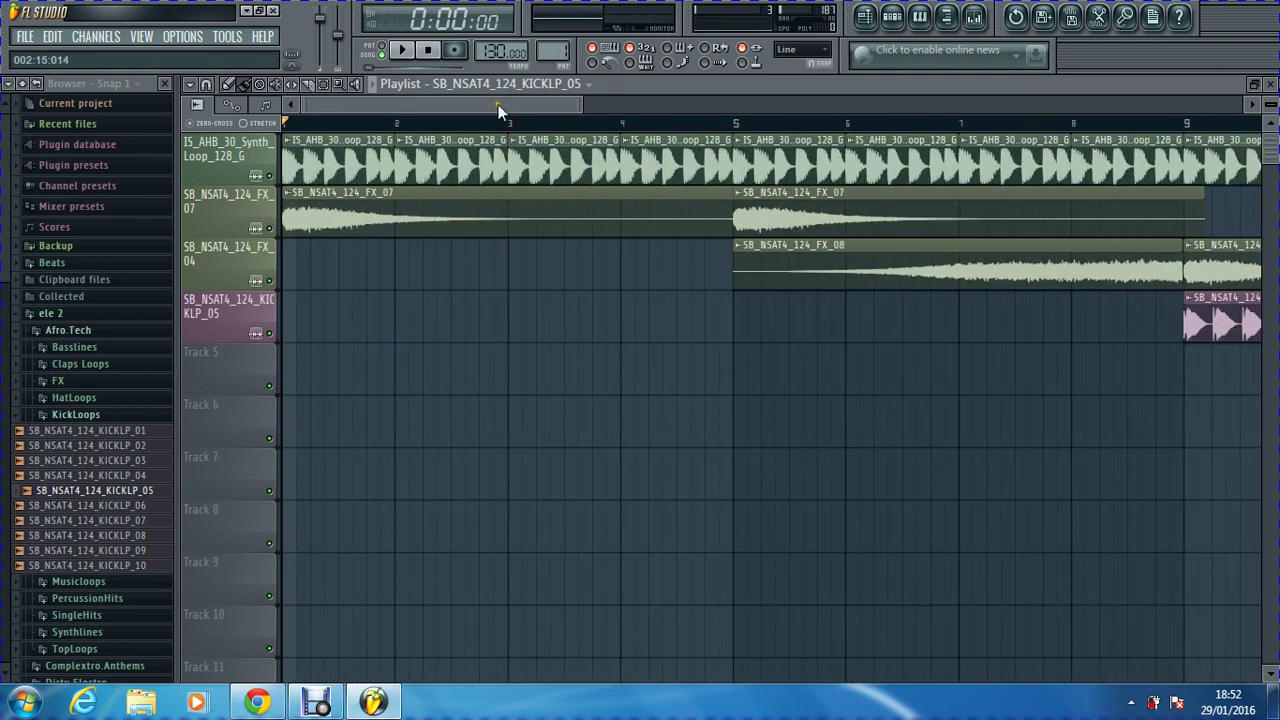
drag(498, 104, 709, 126)
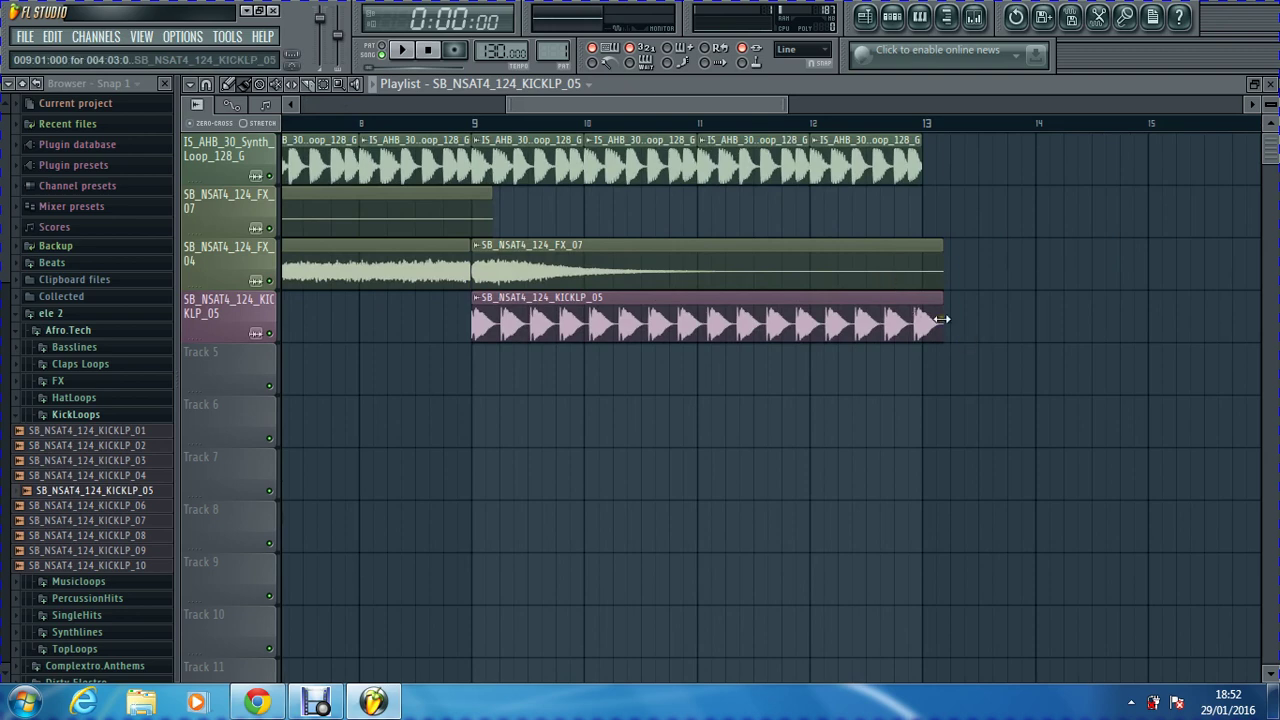
double_click(898, 322)
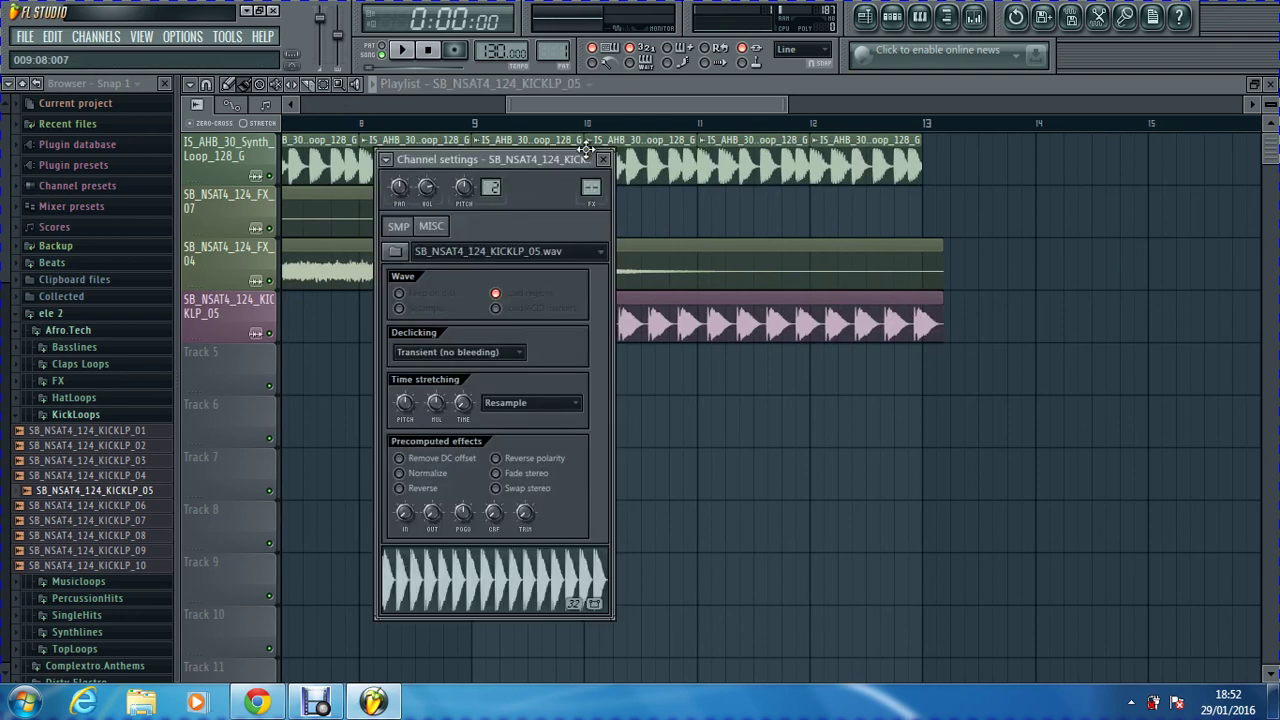
drag(474, 192, 470, 118)
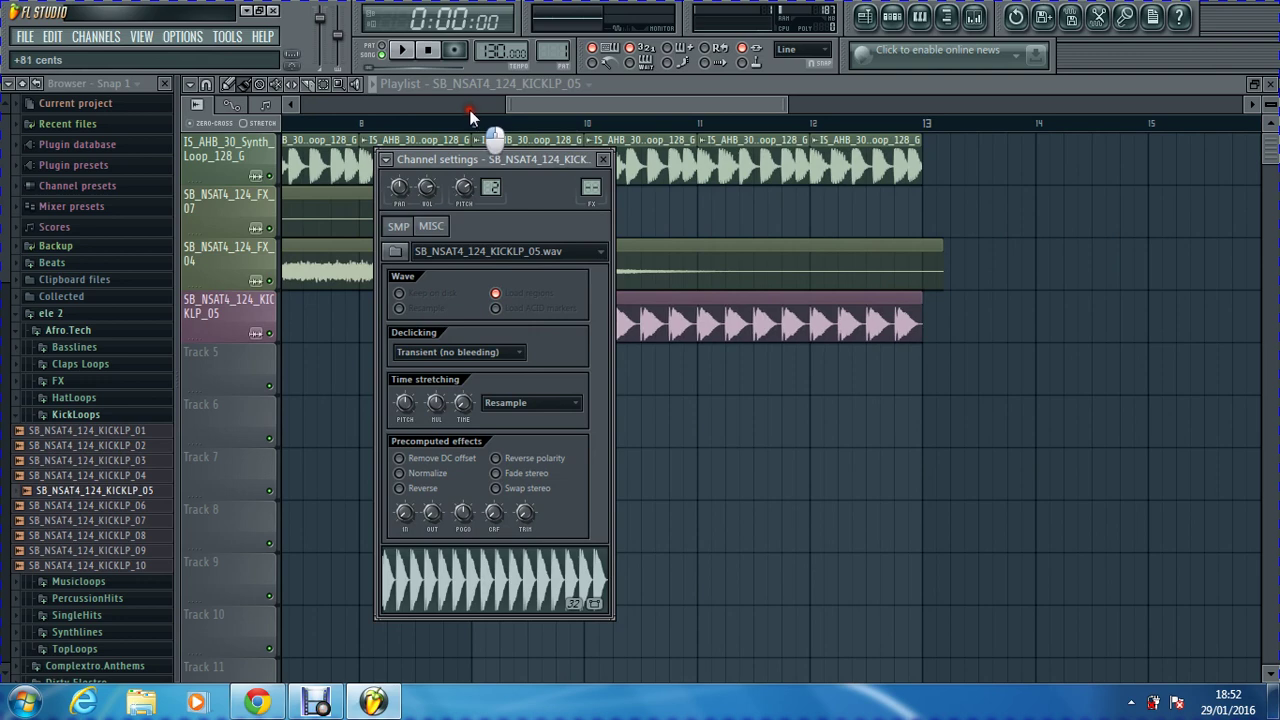
click(603, 160)
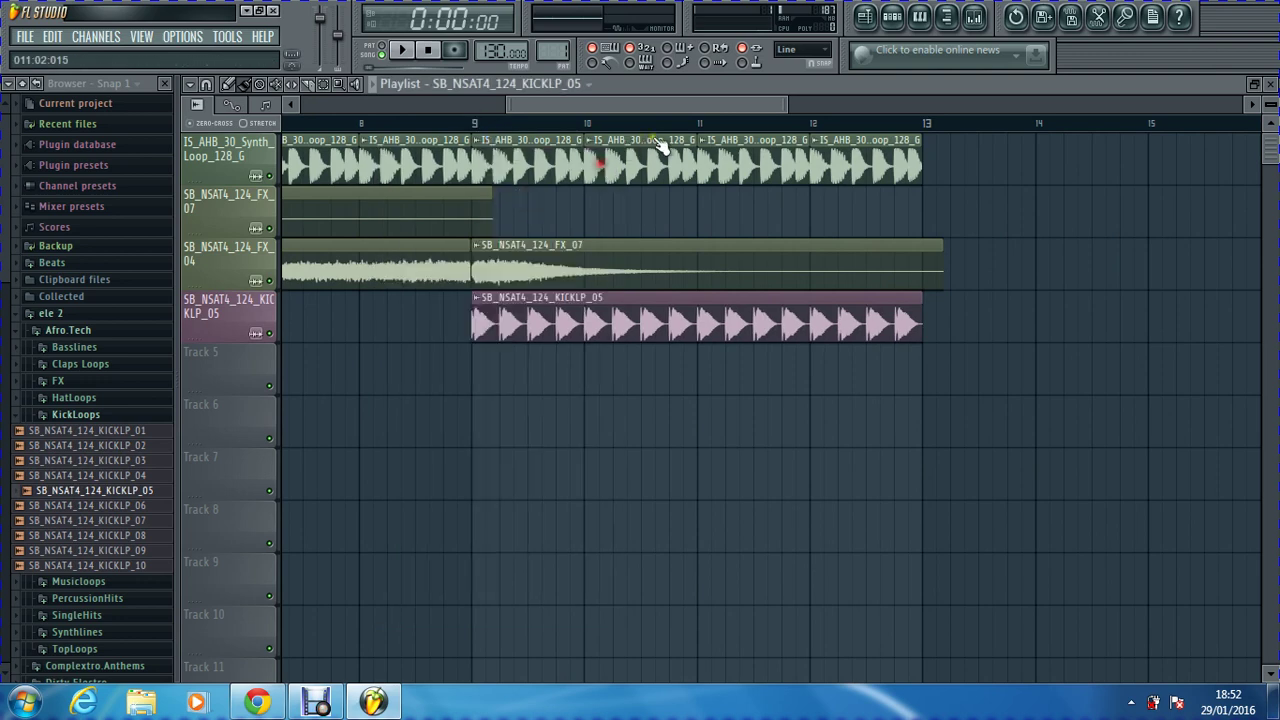
Step: Play the arrangement briefly from the start and pause it within the first bar
drag(780, 103, 439, 119)
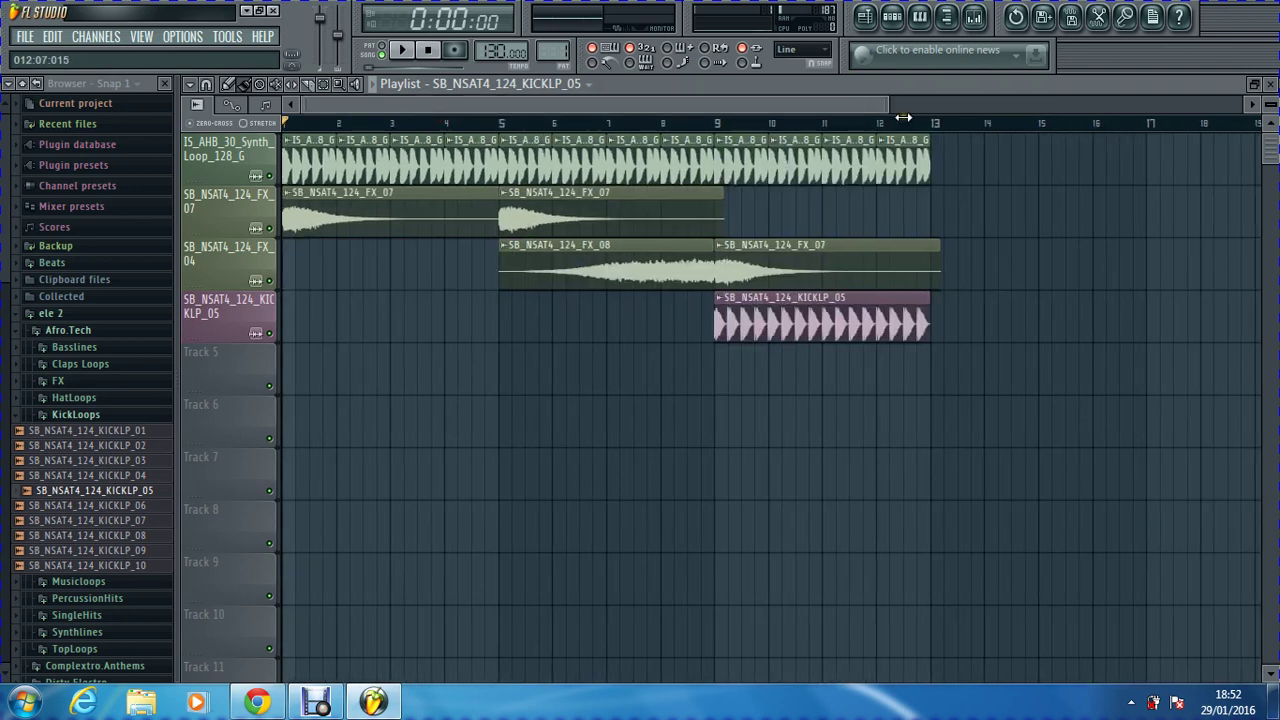
drag(903, 118, 1105, 118)
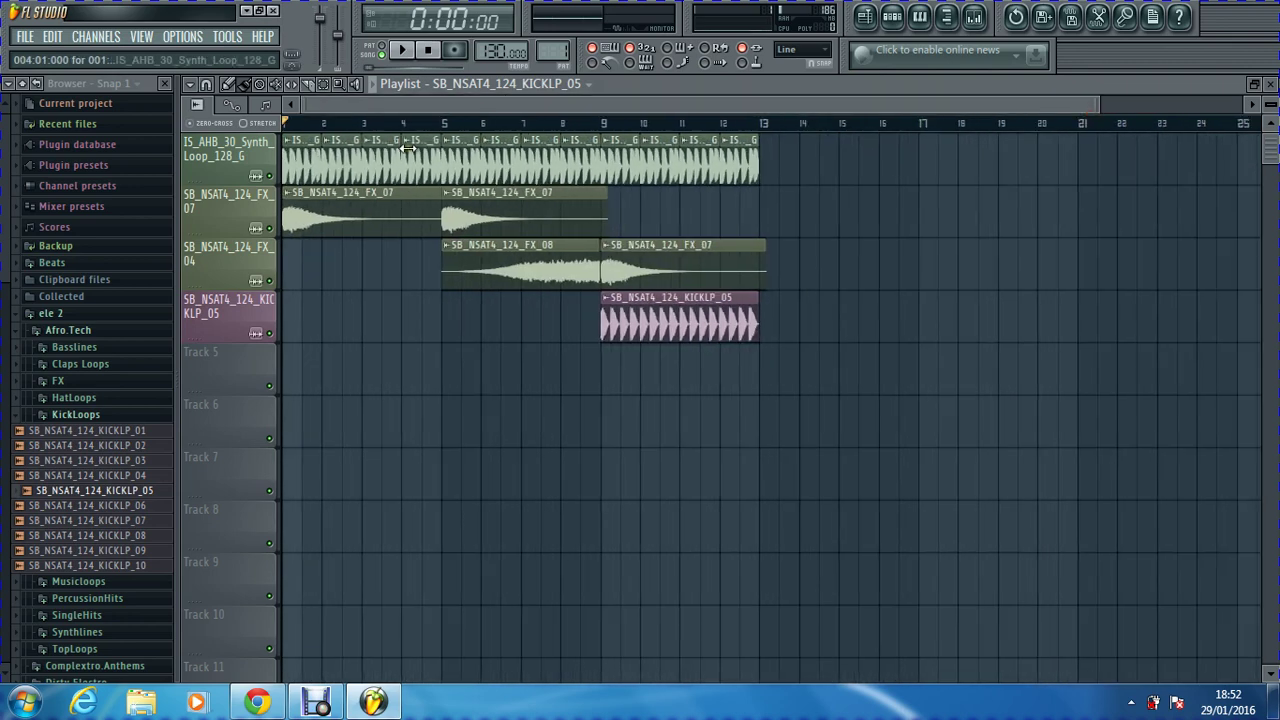
click(400, 50)
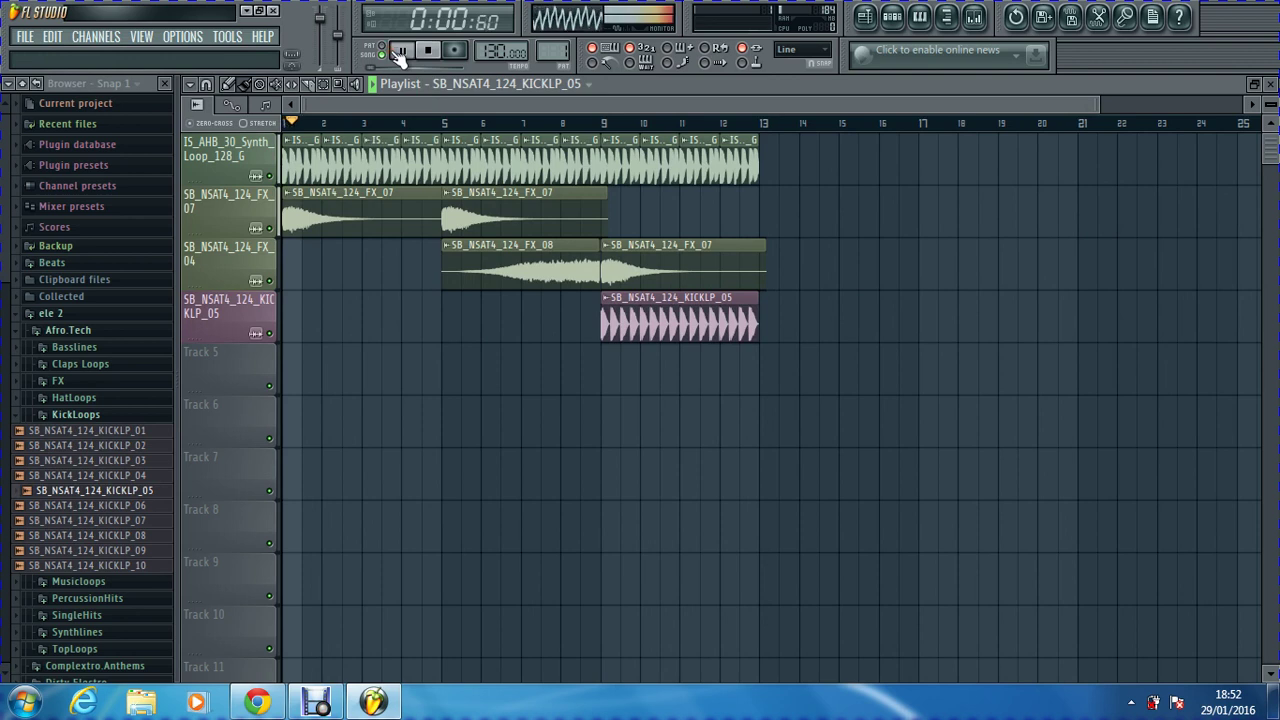
click(400, 50)
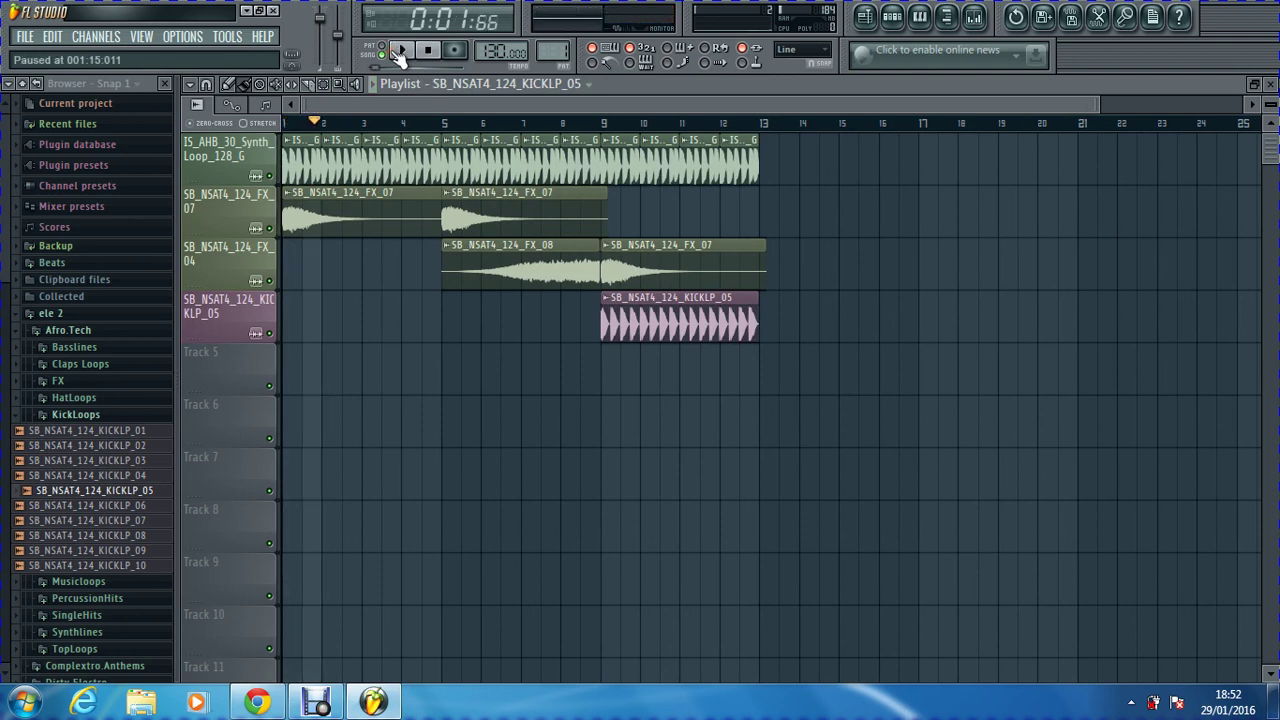
Step: Place SB_NSAT4_124_CLAPLP_04 from the Claps Loops folder at bar 9 on Track 5, below the kick loop
click(95, 366)
click(87, 428)
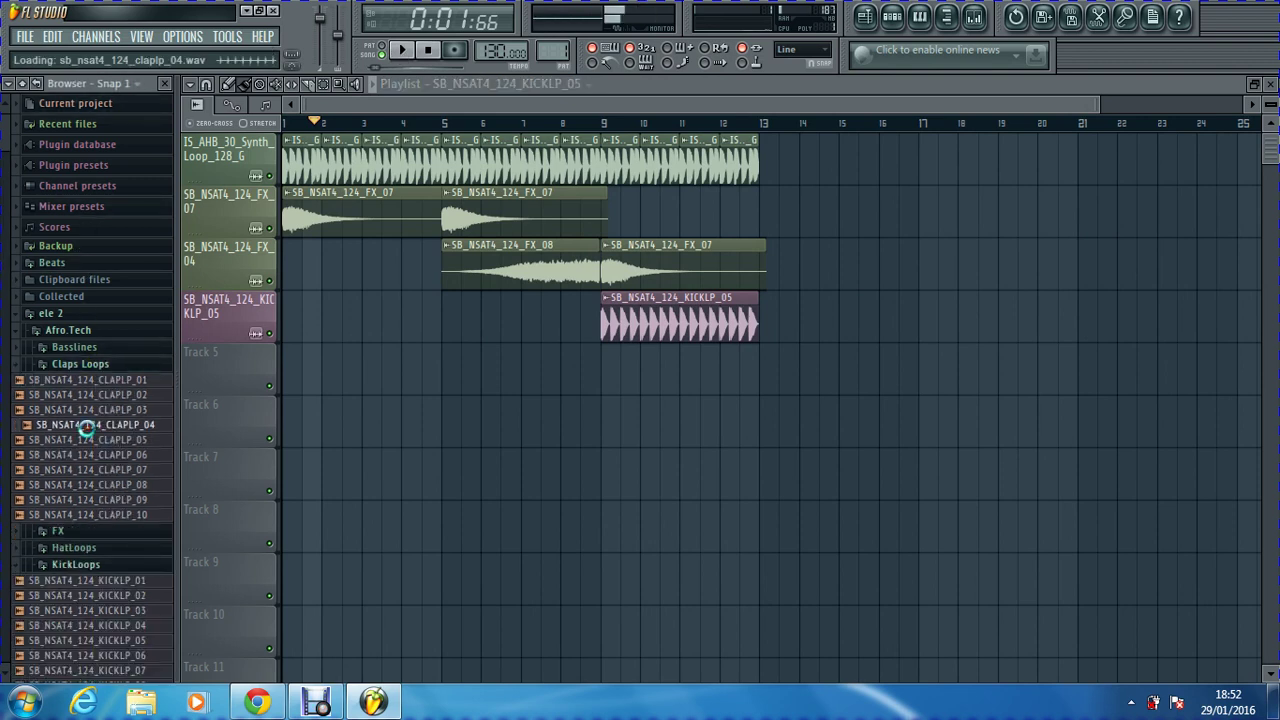
drag(105, 432, 669, 331)
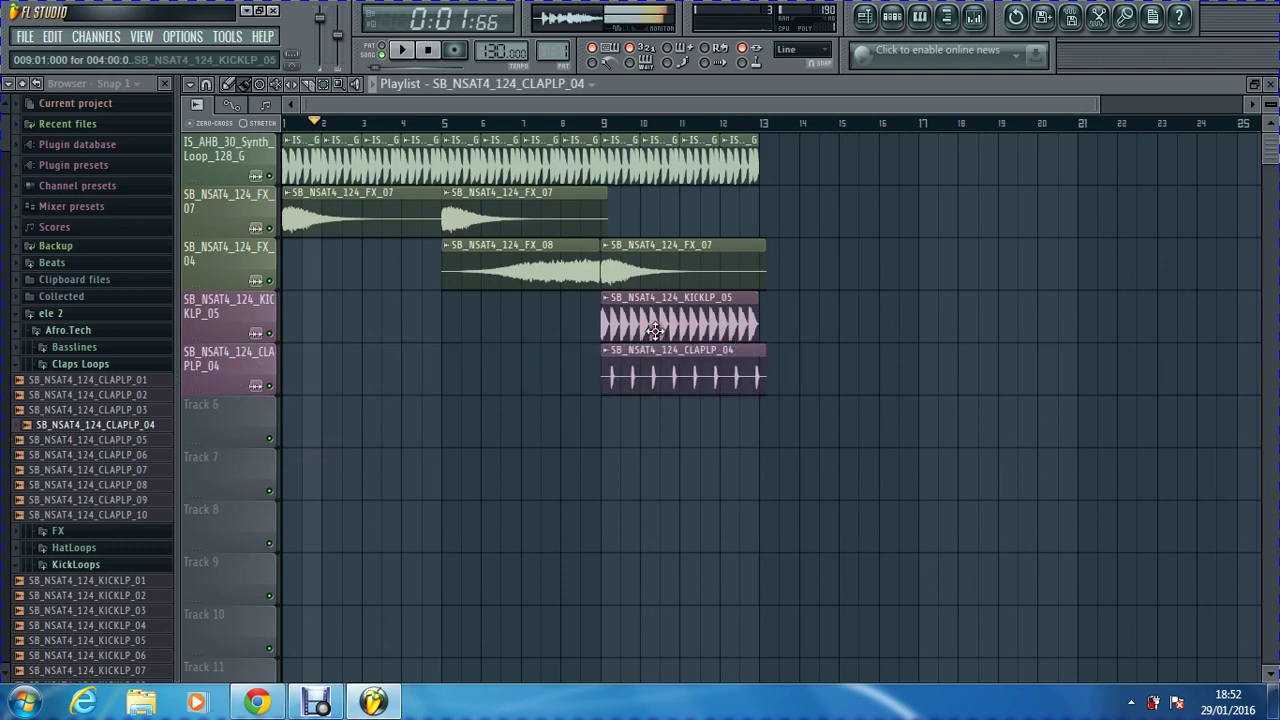
Step: Raise the channel pitch of SB_NSAT4_124_CLAPLP_04 until its clip ends at bar 13
drag(1097, 104, 372, 137)
drag(378, 98, 706, 119)
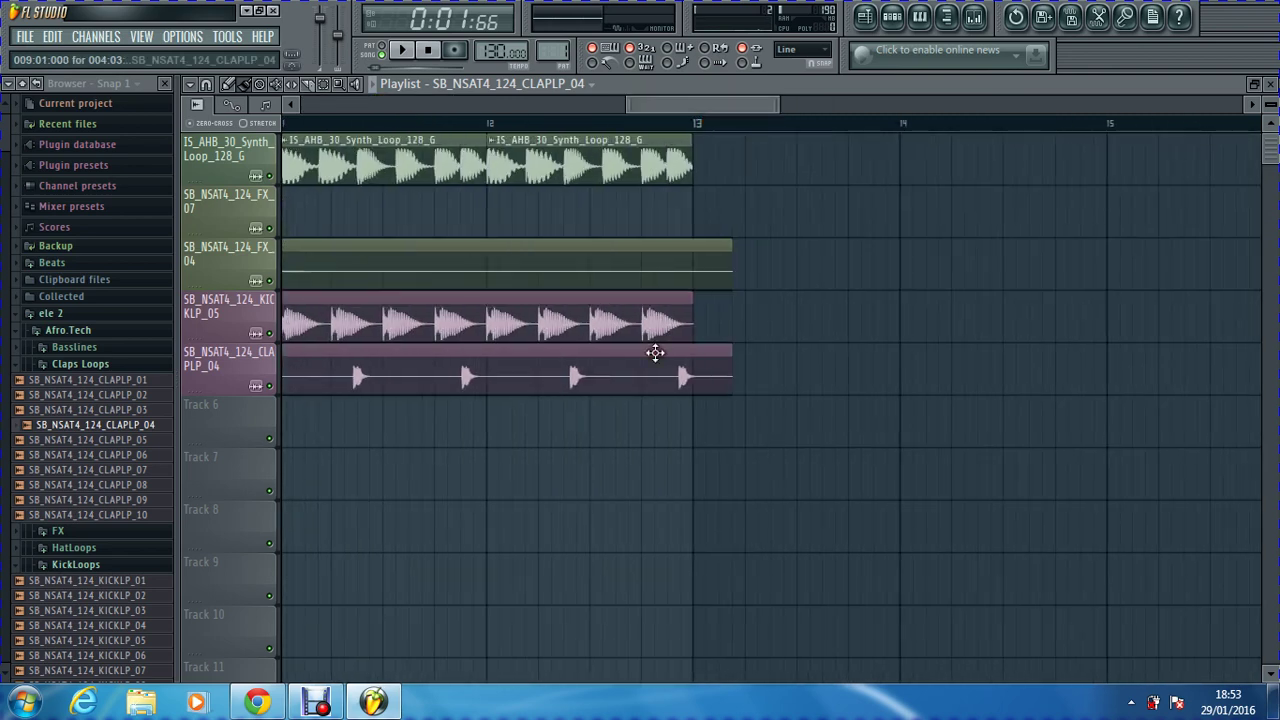
double_click(645, 376)
drag(463, 187, 470, 107)
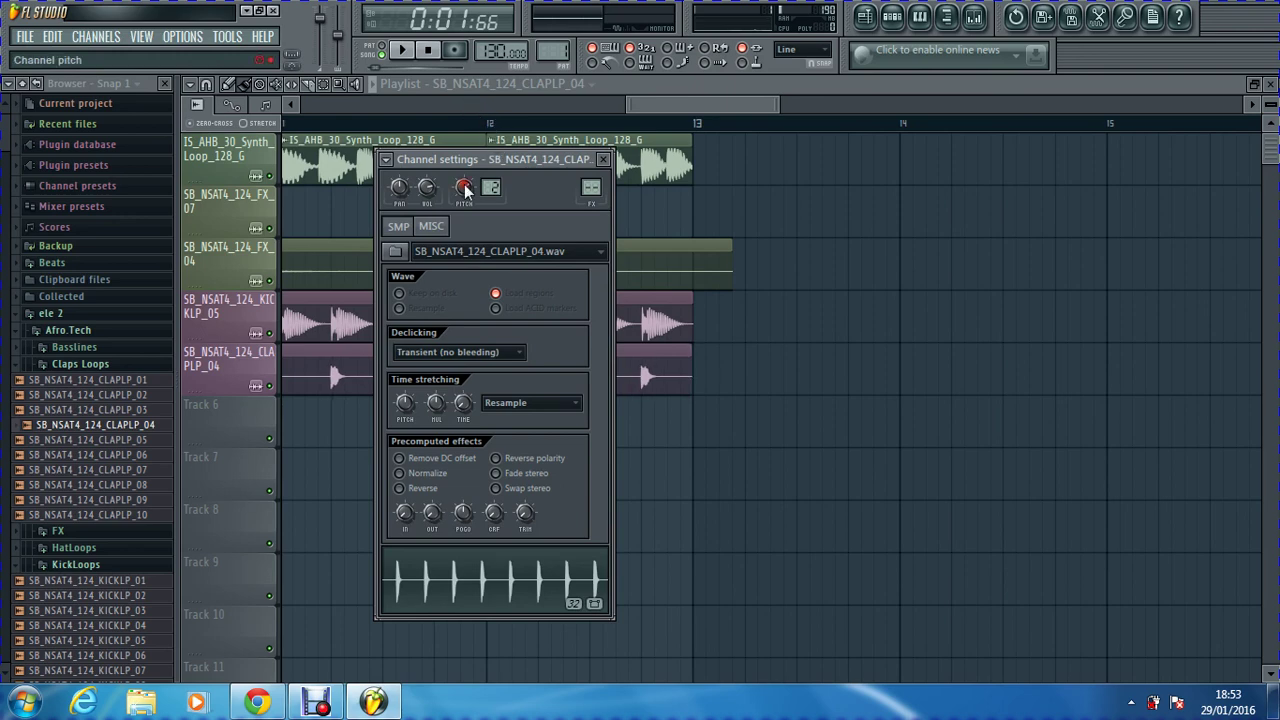
Step: Assign the SB_NSAT4_124_CLAPLP_04 channel to a free mixer track and load Fruity Reeverb in its first effect slot
click(389, 160)
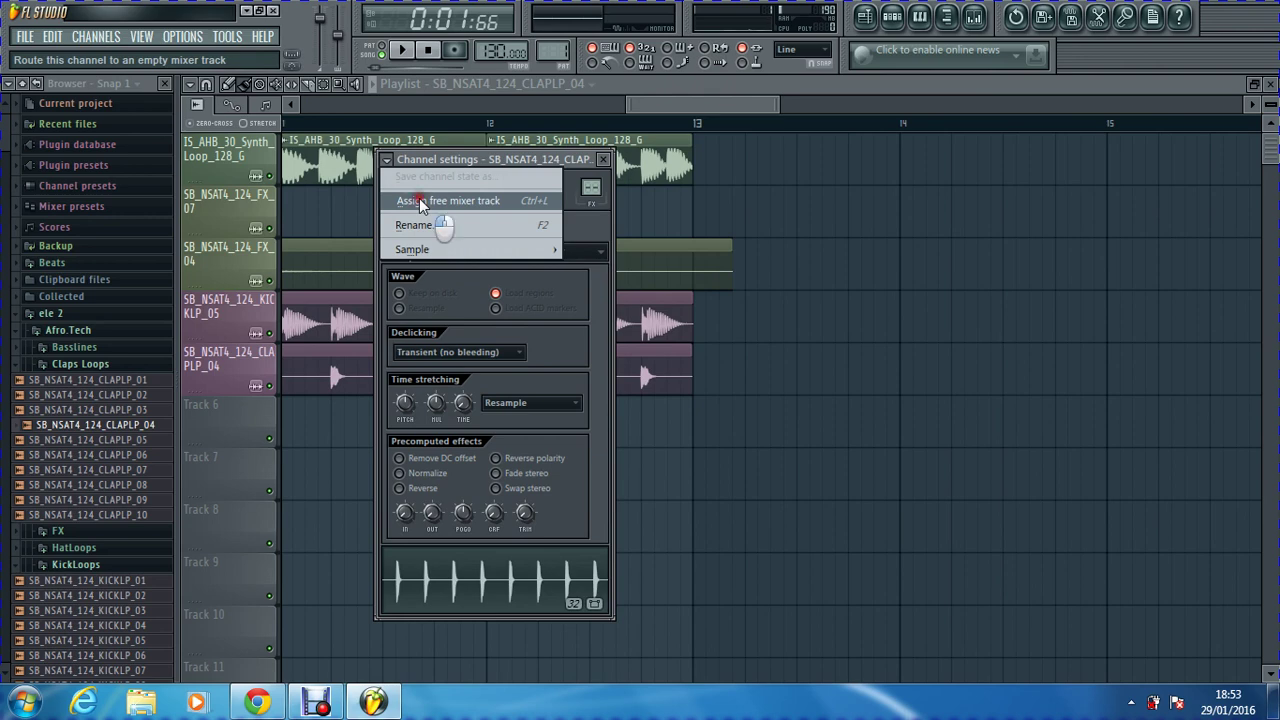
click(419, 198)
click(1035, 166)
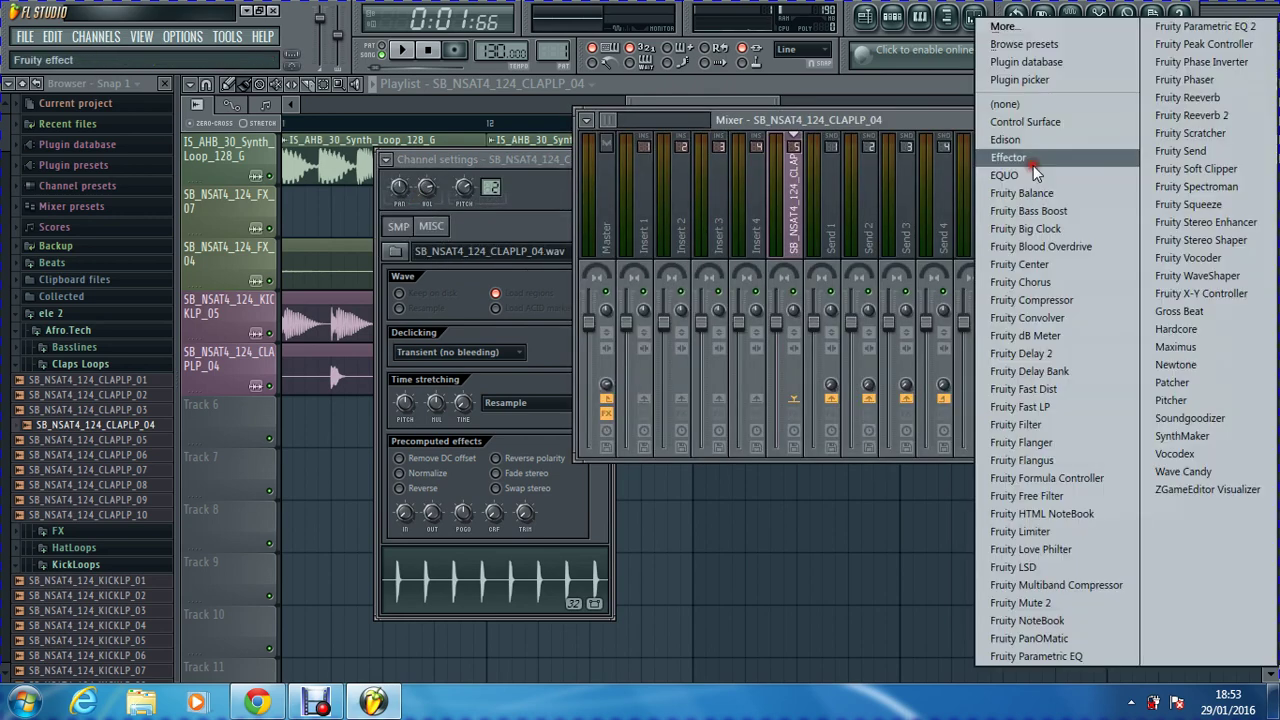
click(1204, 98)
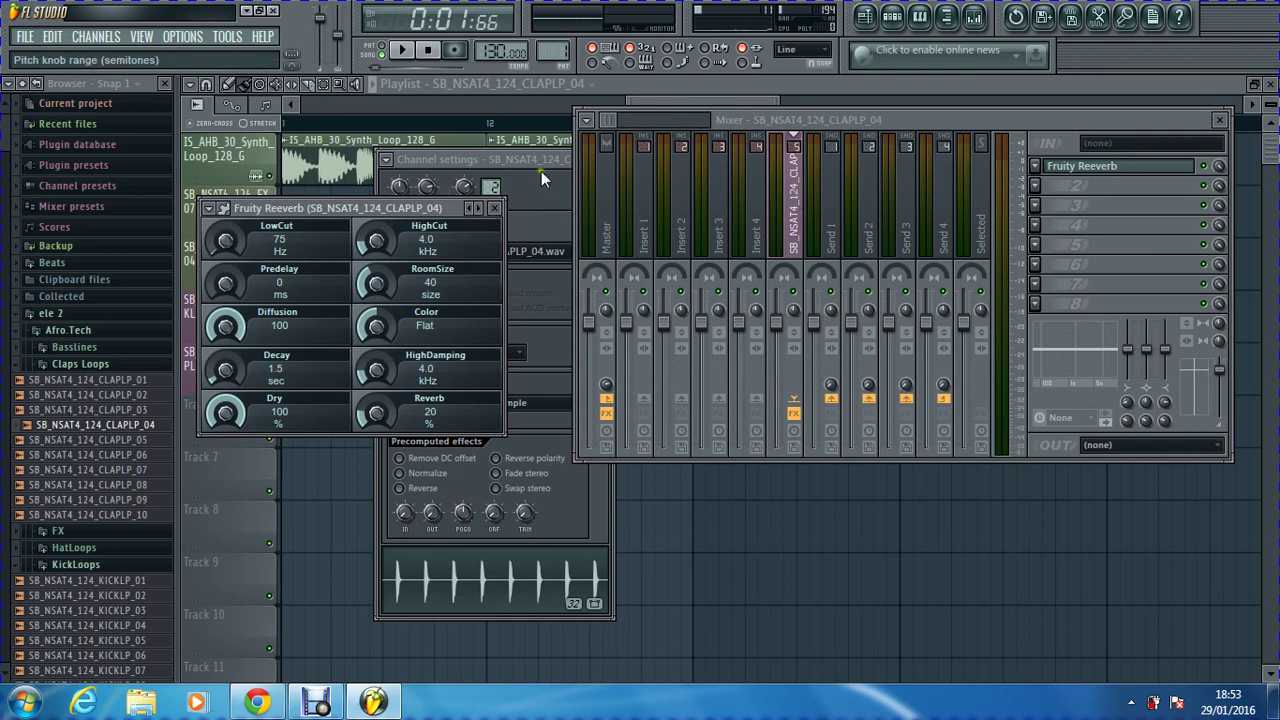
Step: Switch Fruity Reeverb to the preset with 179 ms predelay and room size 100, reduce its mix level, and close the channel, mixer and effect windows
click(466, 210)
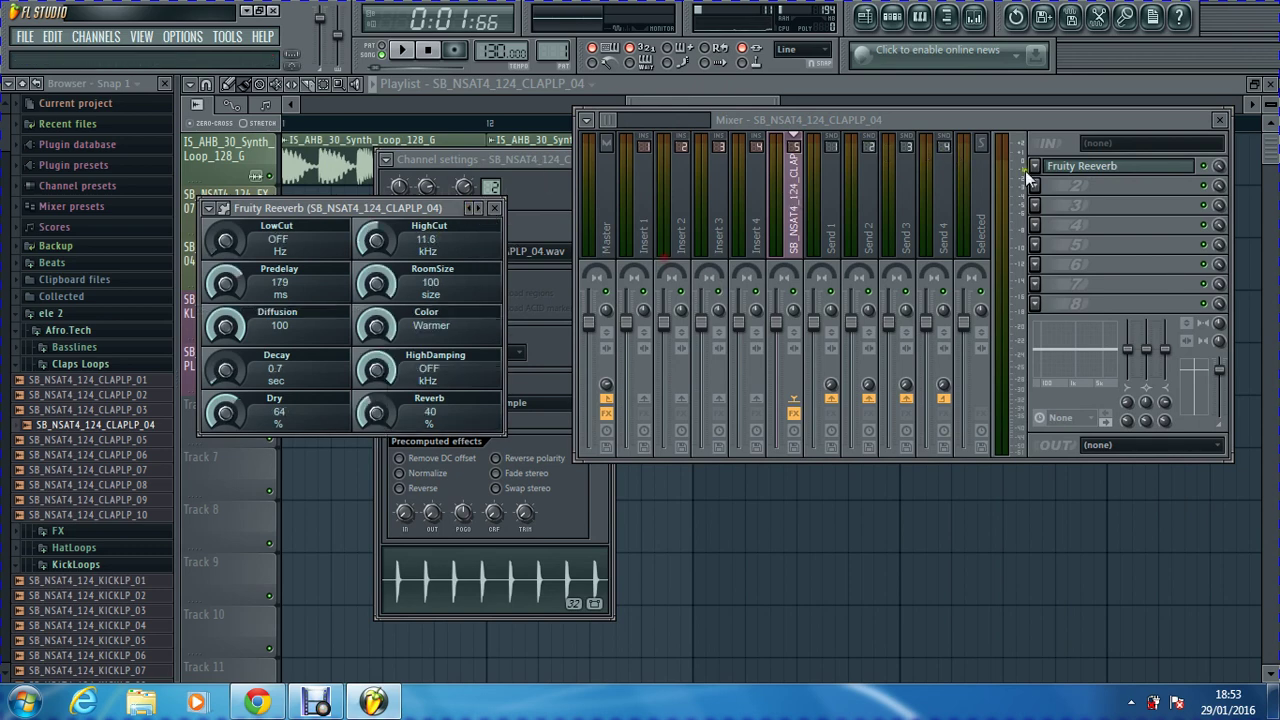
drag(1224, 166, 1236, 331)
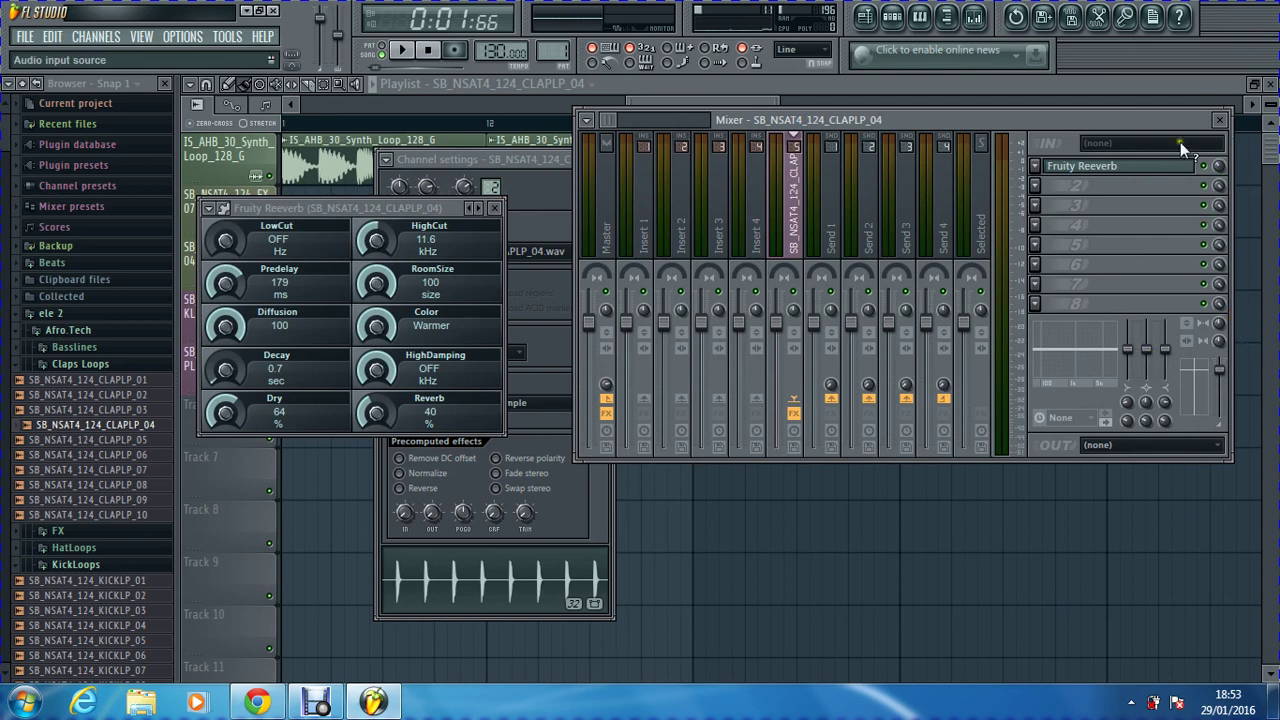
click(1219, 119)
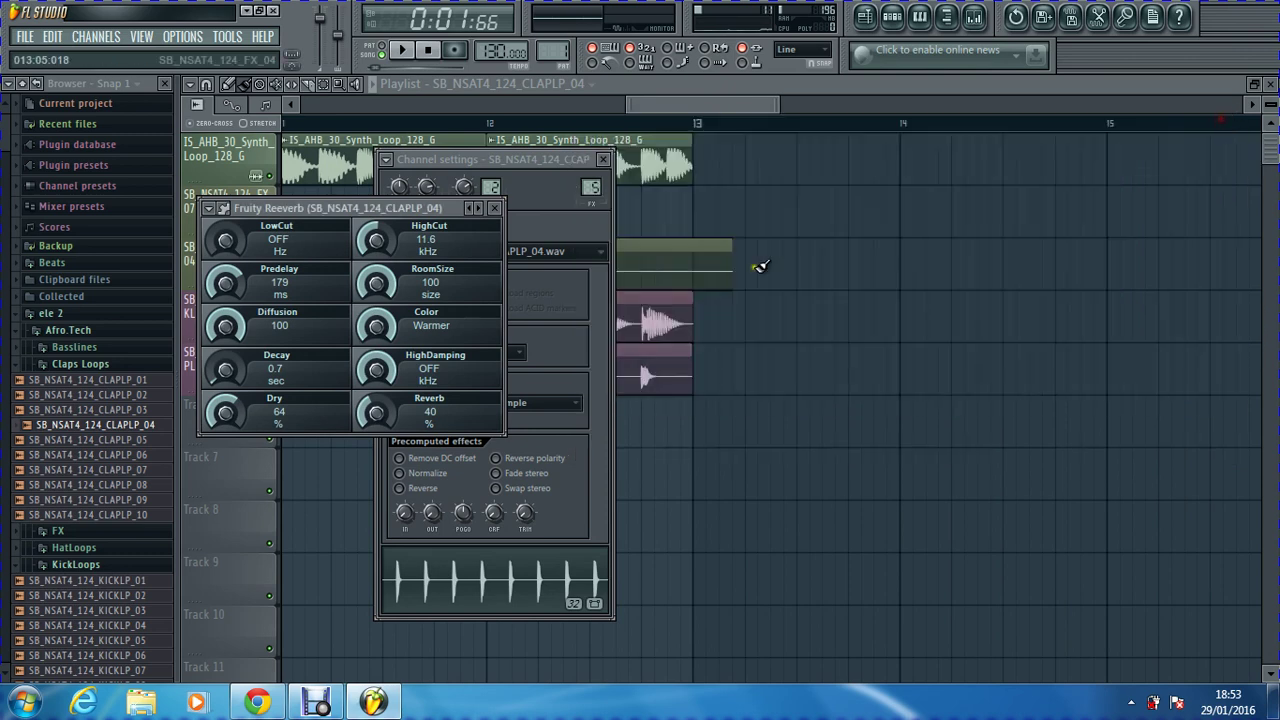
click(604, 161)
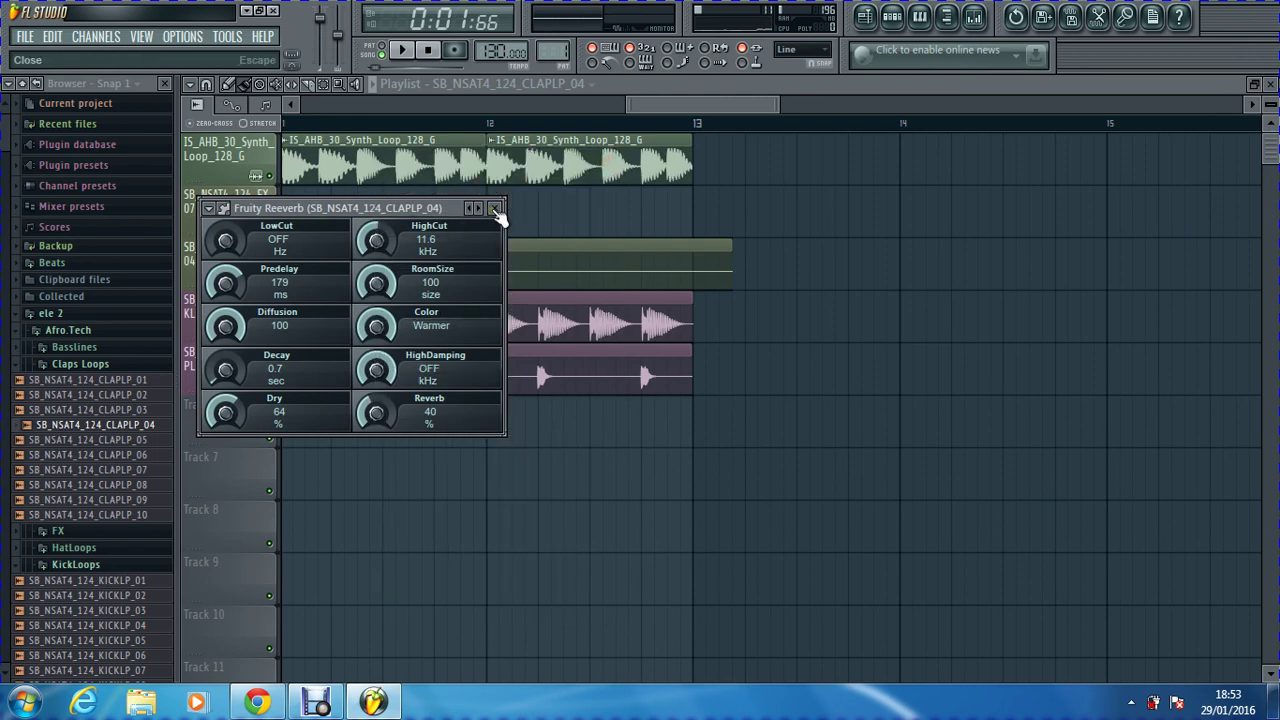
click(494, 209)
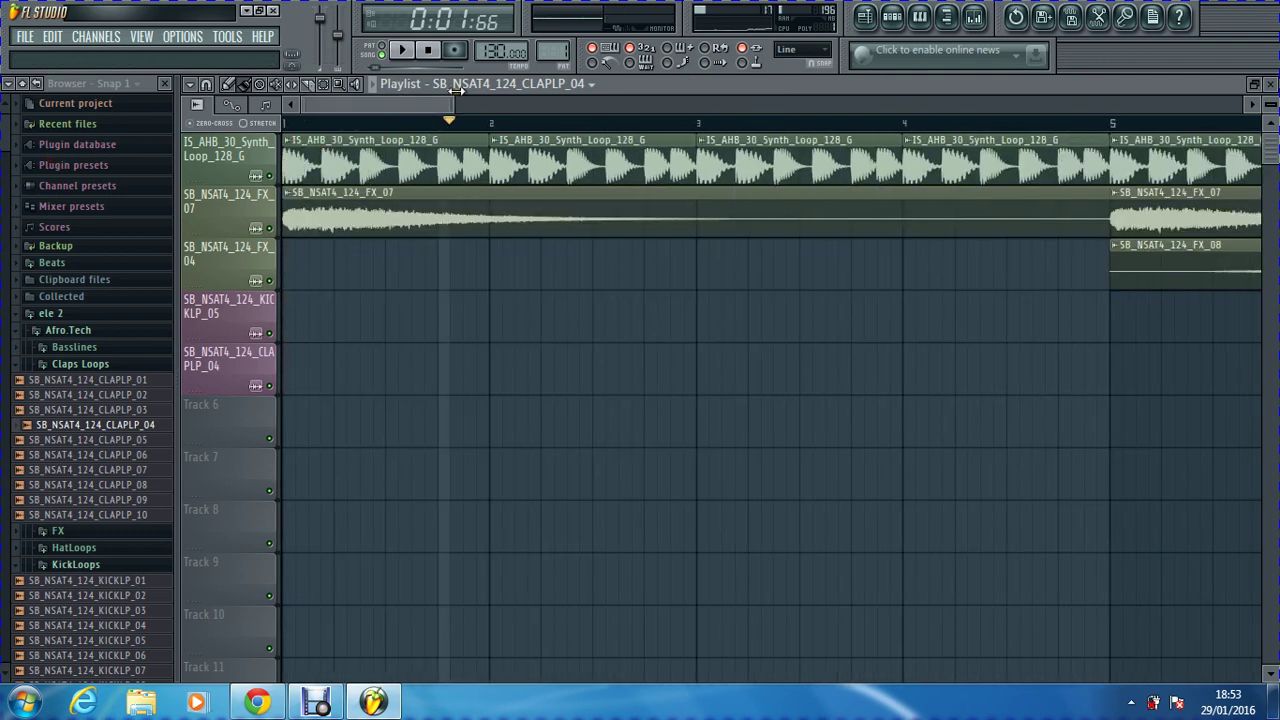
Step: Start playback and extend the IS_AHB_30_Synth_Loop_128_G clips on Track 1 from bar 13 to bar 17
scroll(482, 120, down, 5)
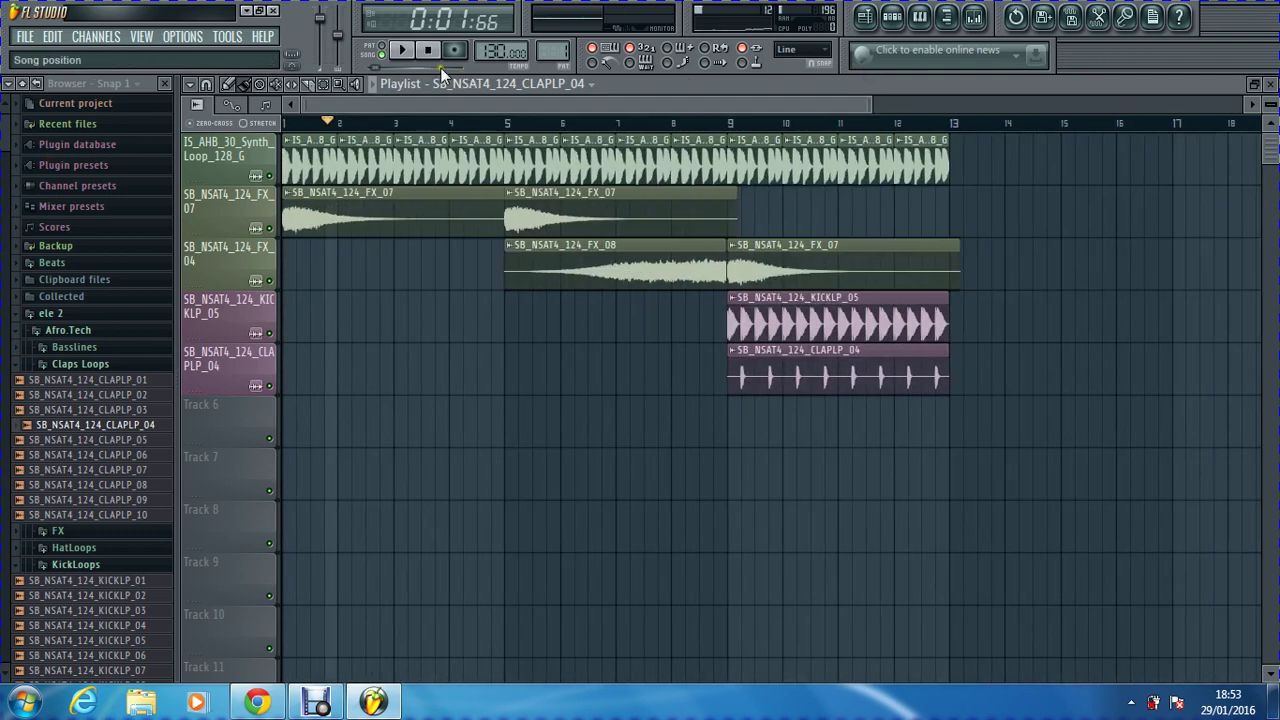
click(400, 51)
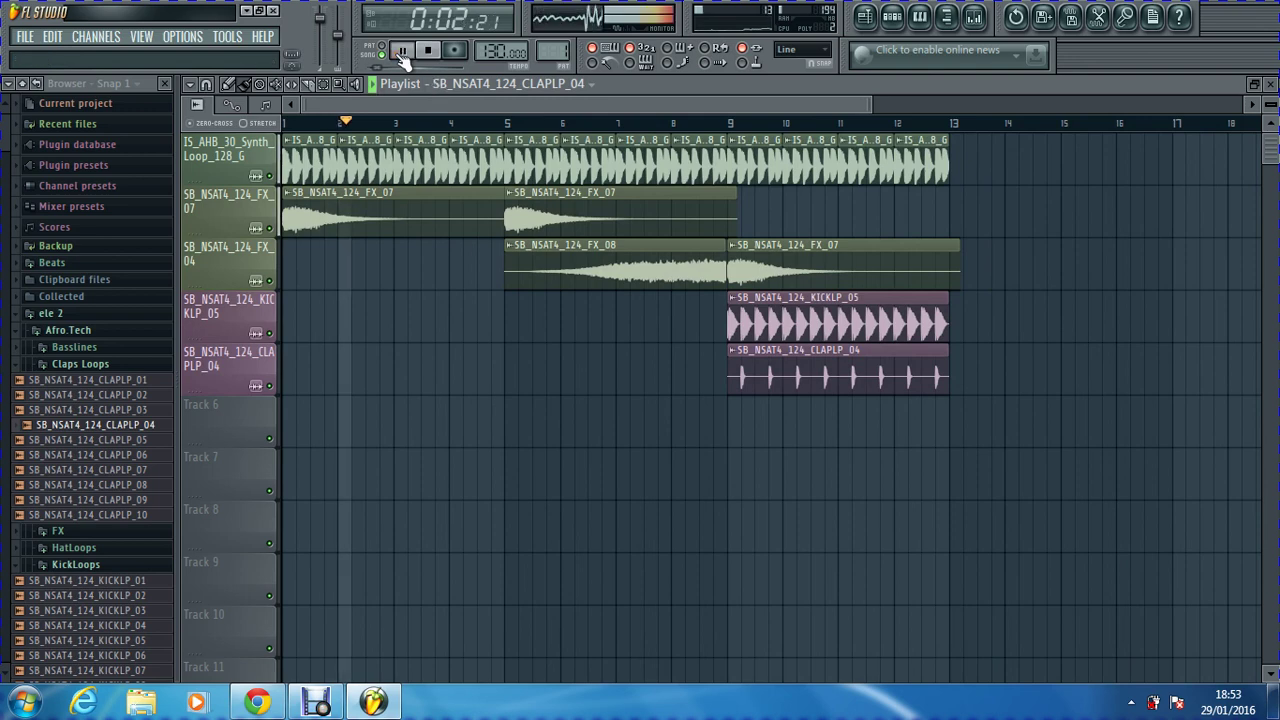
click(889, 152)
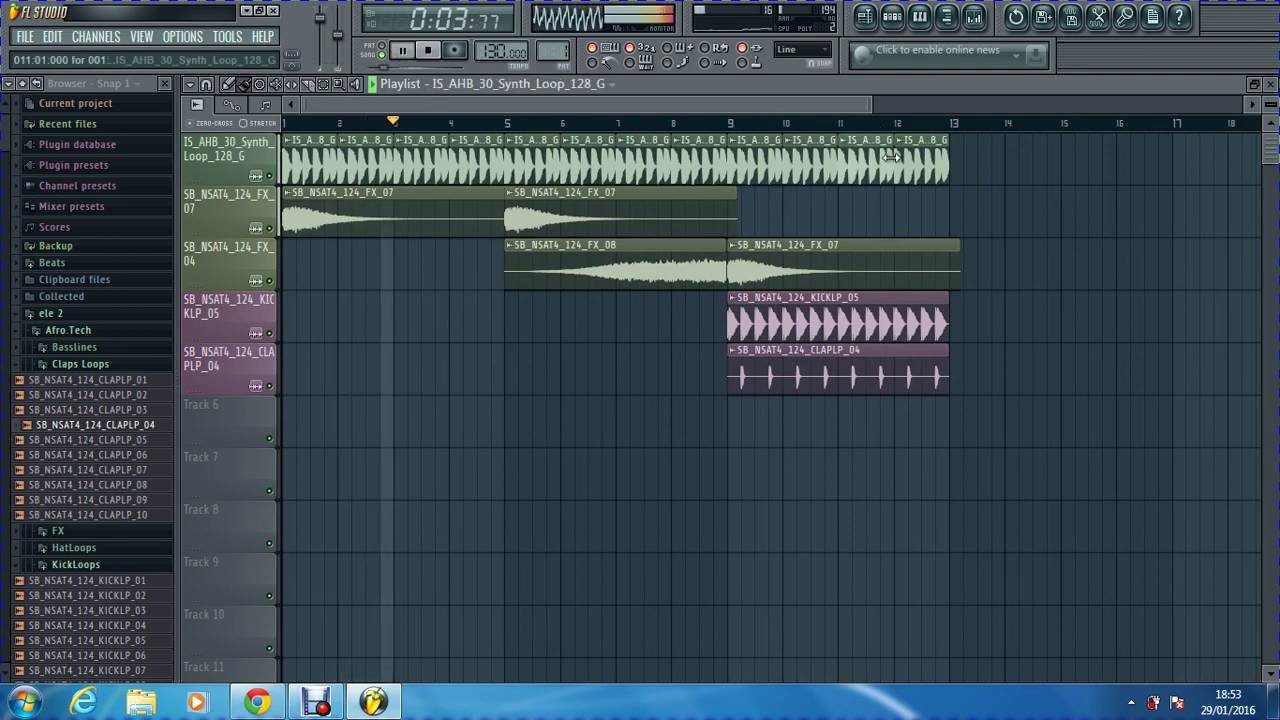
click(972, 158)
drag(1020, 159, 1132, 156)
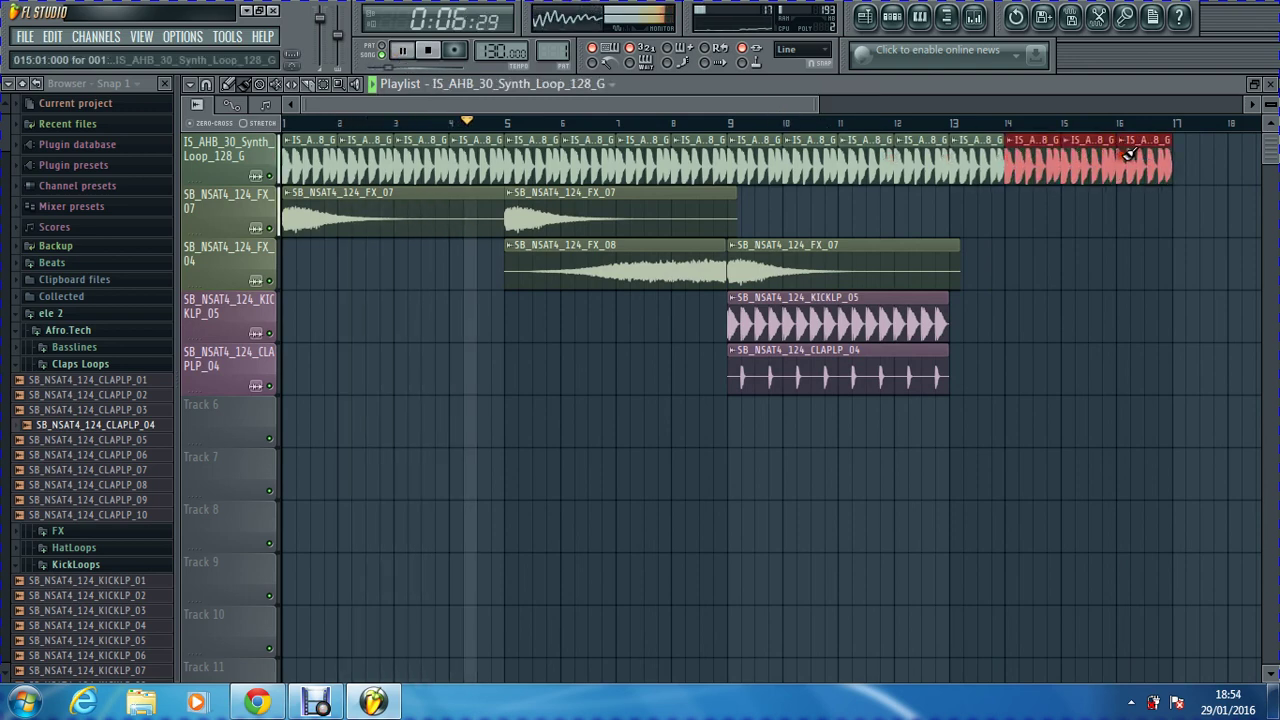
Step: Add copies of the KICKLP_05 and CLAPLP_04 clips at bar 13 on Tracks 4 and 5, and stop playback after listening
click(871, 322)
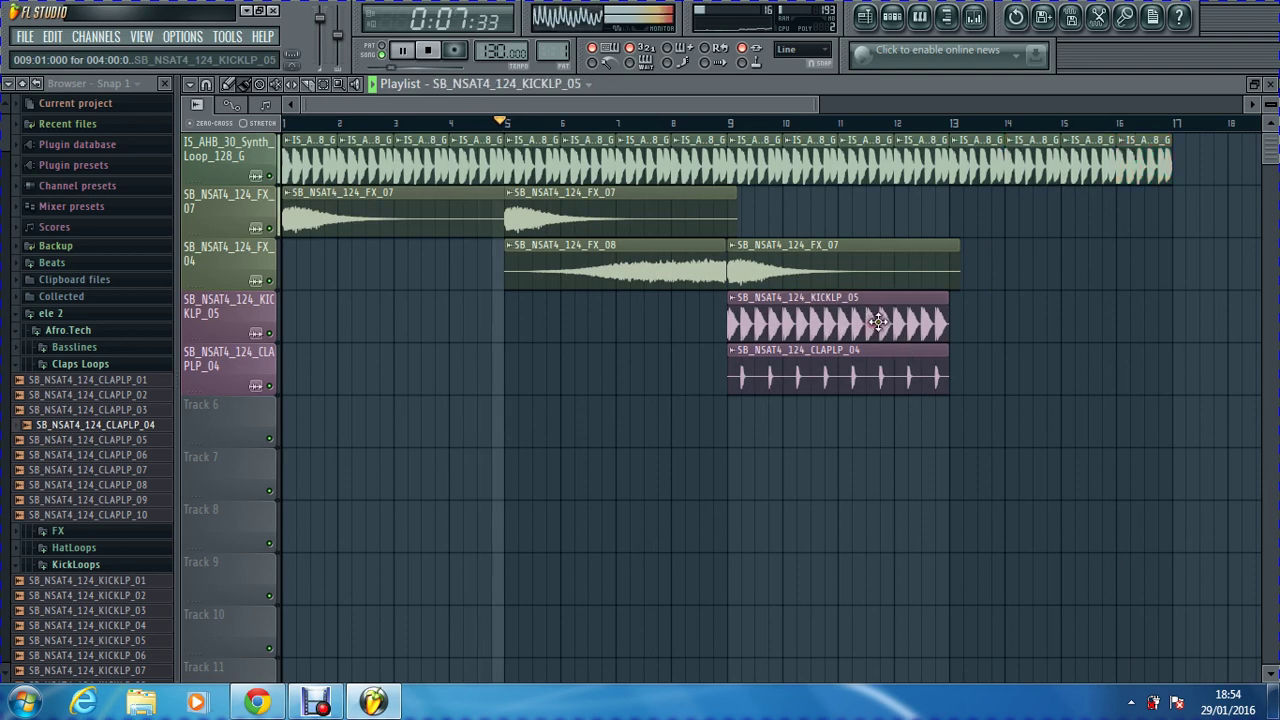
click(966, 317)
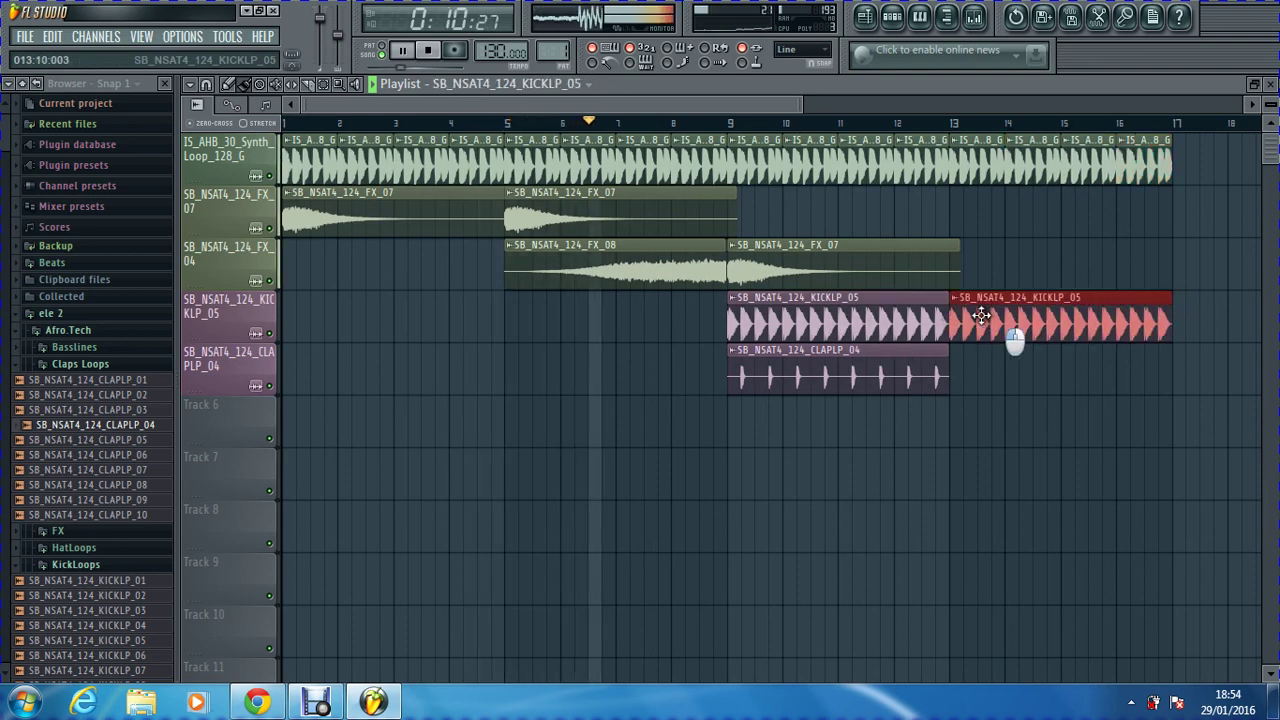
click(966, 368)
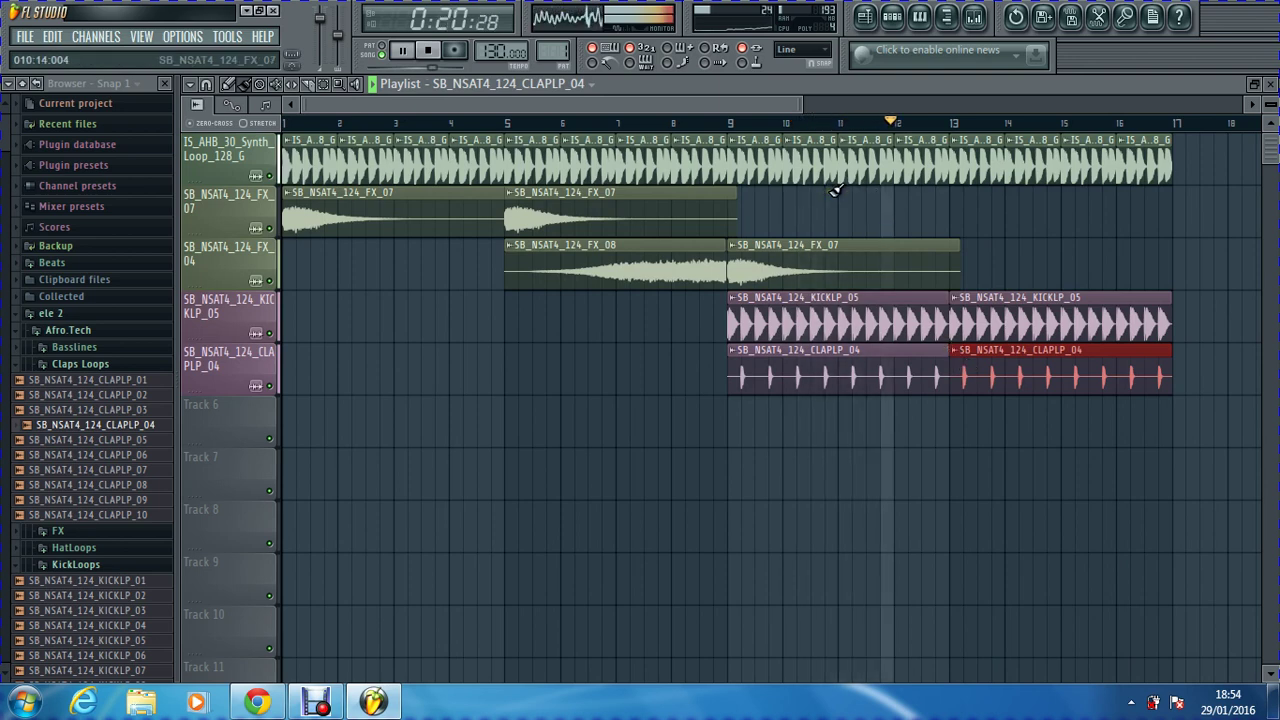
key(space)
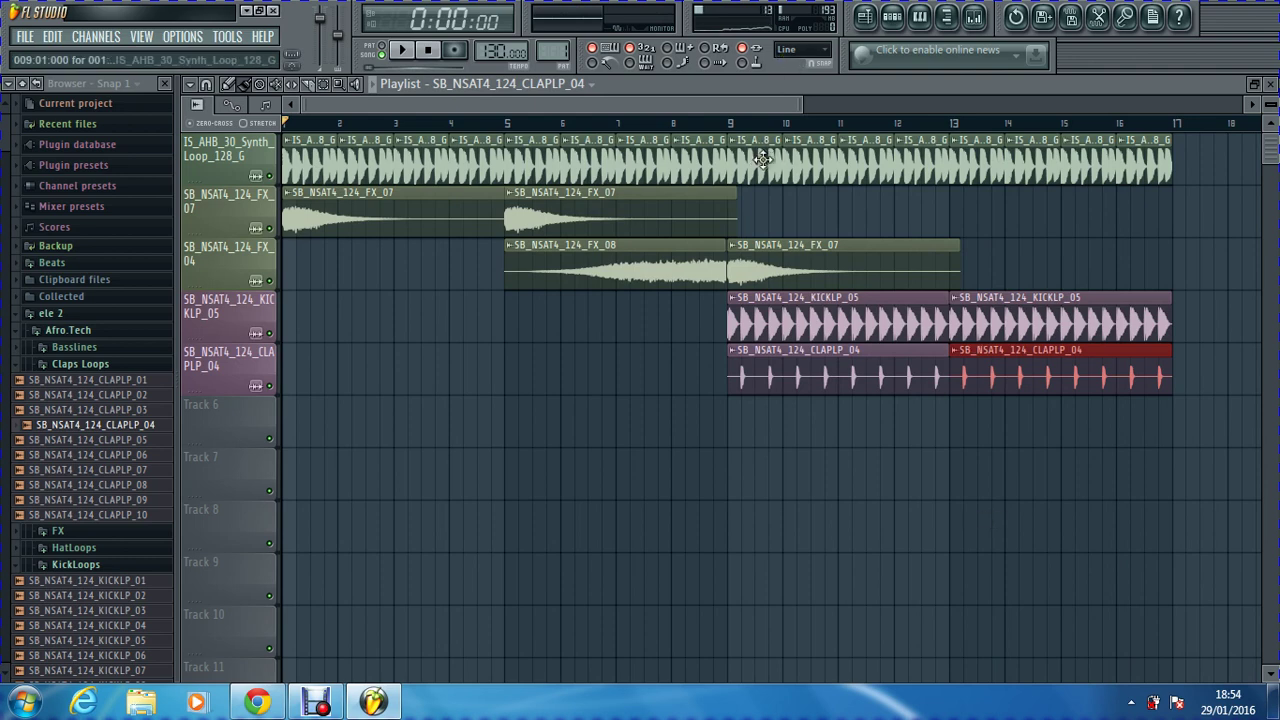
Step: Delete the whole IS_AHB_30_Synth_Loop_128_G track from the playlist
right_click(214, 136)
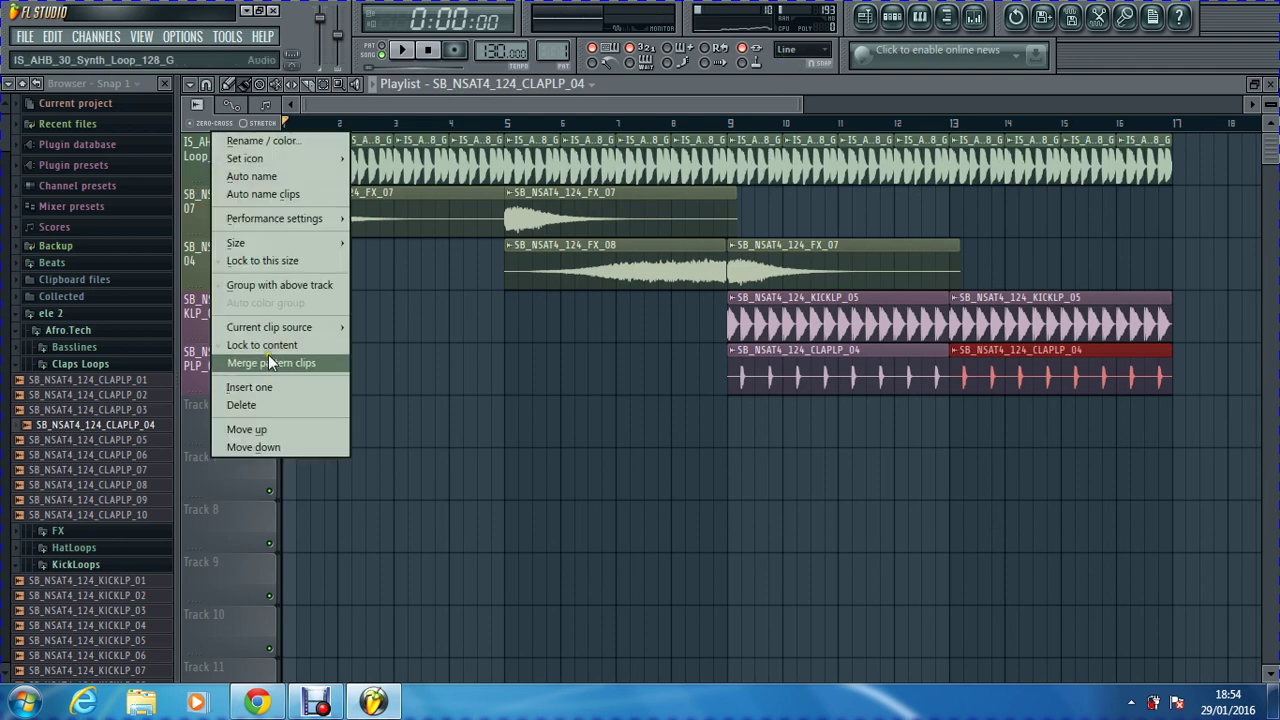
click(252, 403)
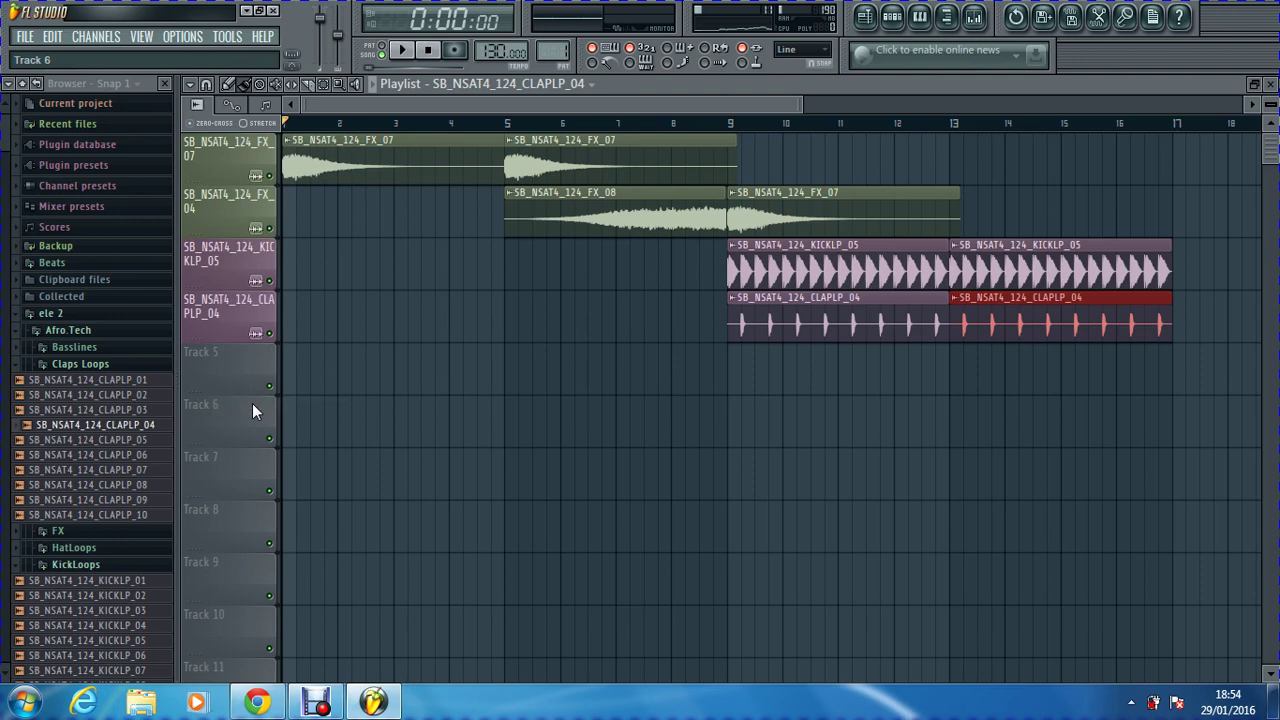
Step: Collapse the Claps Loops and KickLoops folders and audition a Dm G Am (SC) loop from the VDE3 128 BPM Pop Kit folder
click(84, 365)
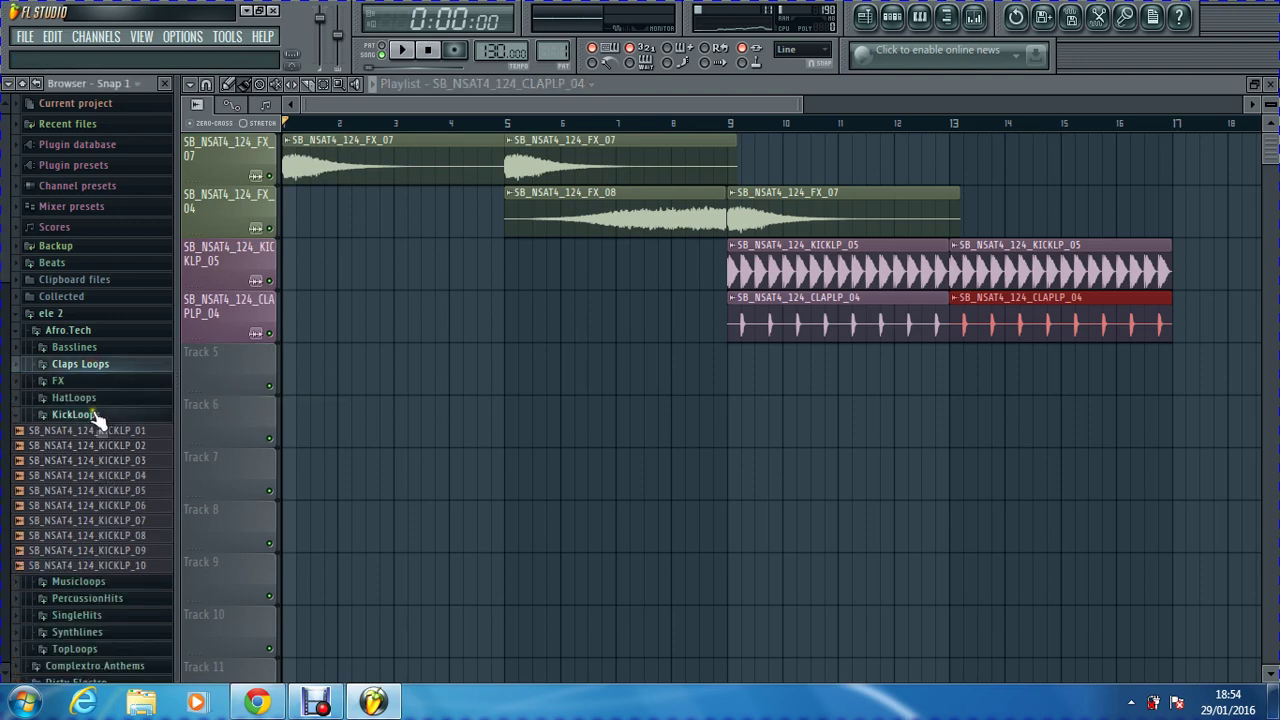
click(88, 415)
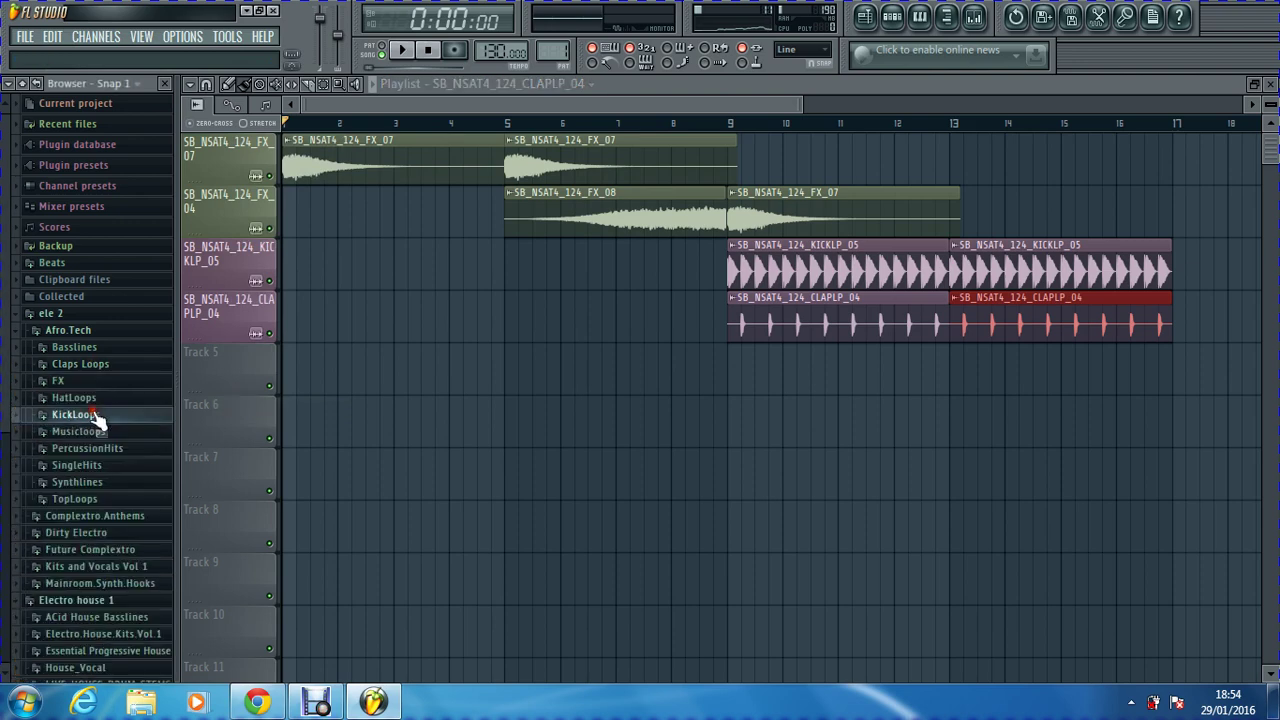
click(107, 535)
scroll(91, 534, down, 5)
click(89, 573)
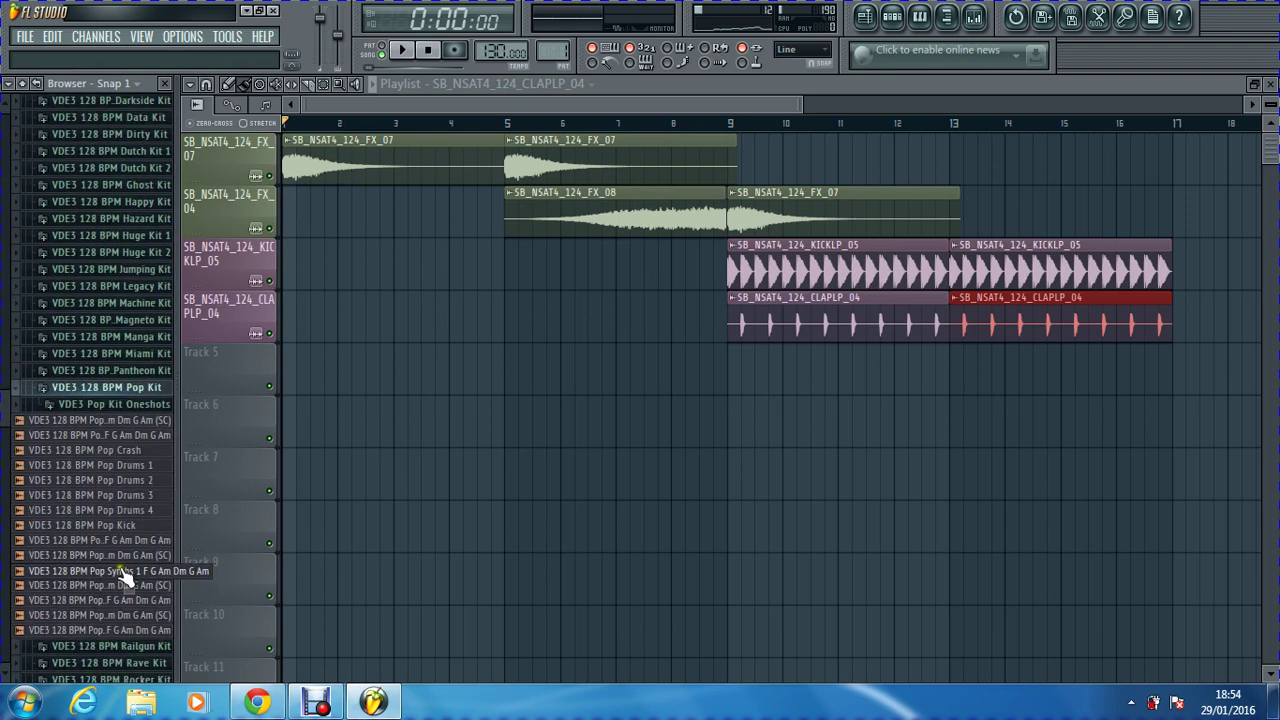
click(131, 555)
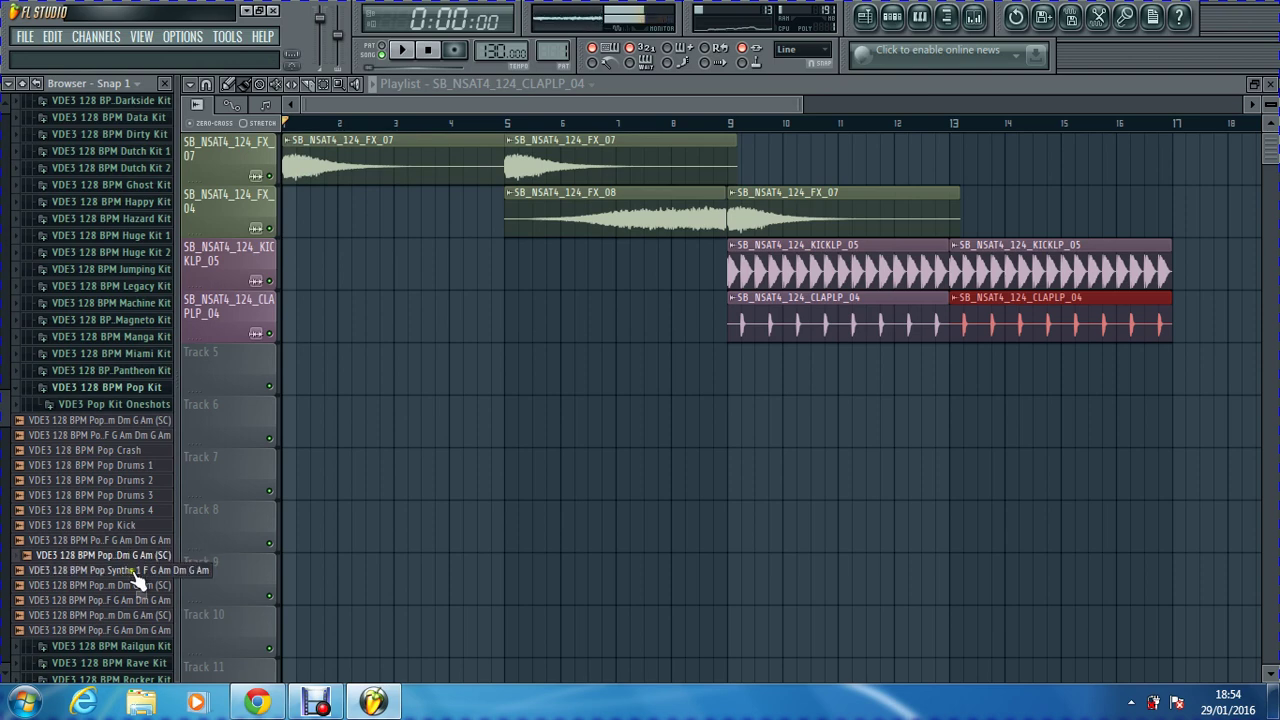
Step: Audition the Pop Synths 1 and 2 loops, place Pop Synths 2 (SC) on Track 5 at bar 1, and raise its channel pitch until it ends at bar 9
click(136, 572)
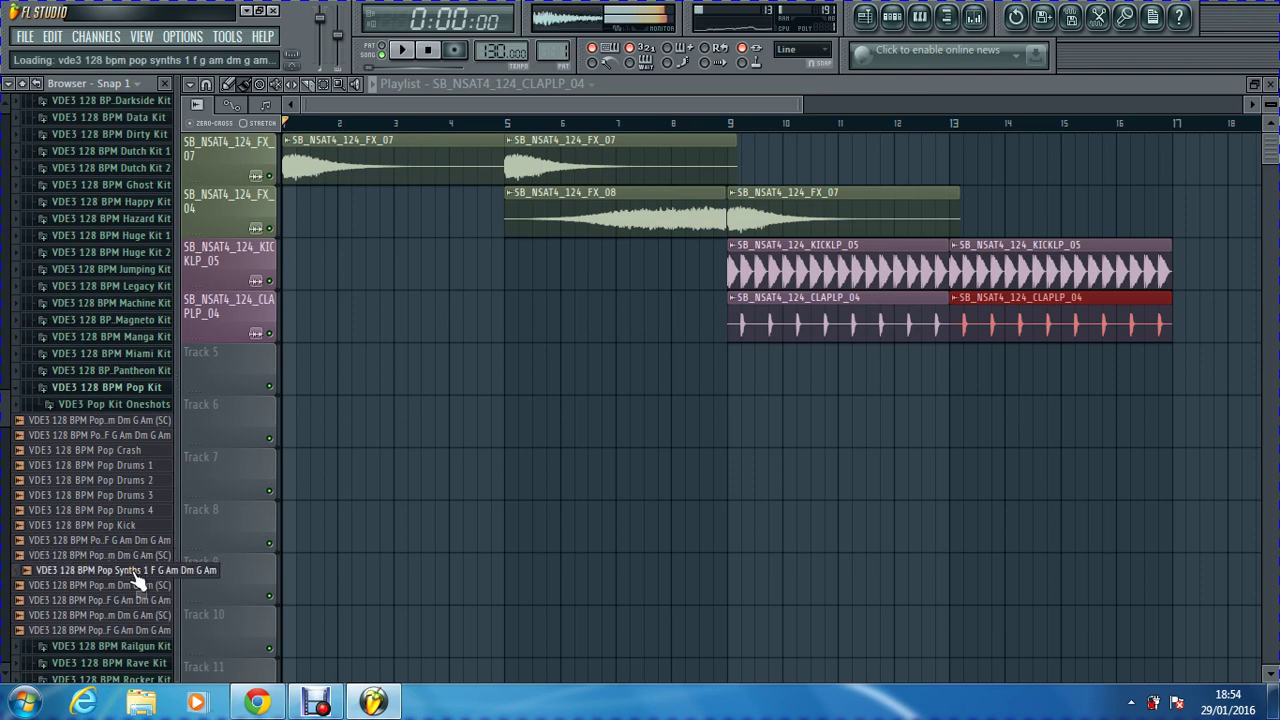
click(132, 585)
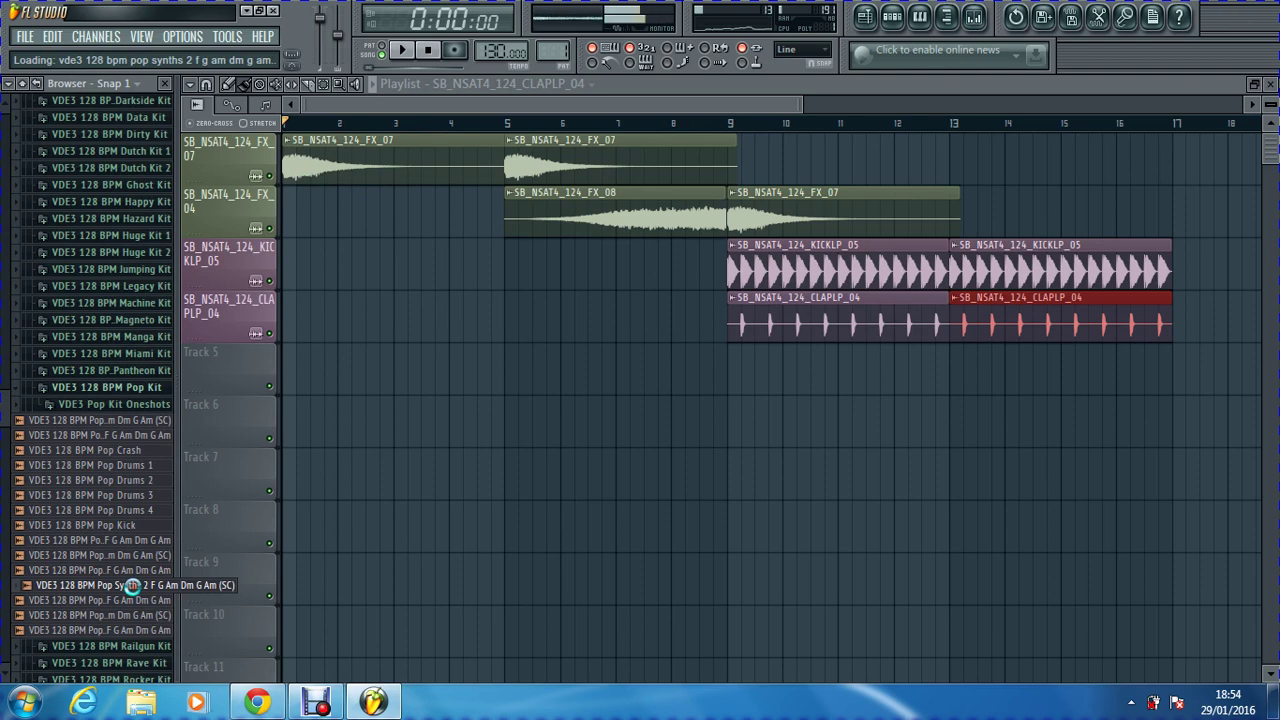
drag(132, 585, 316, 373)
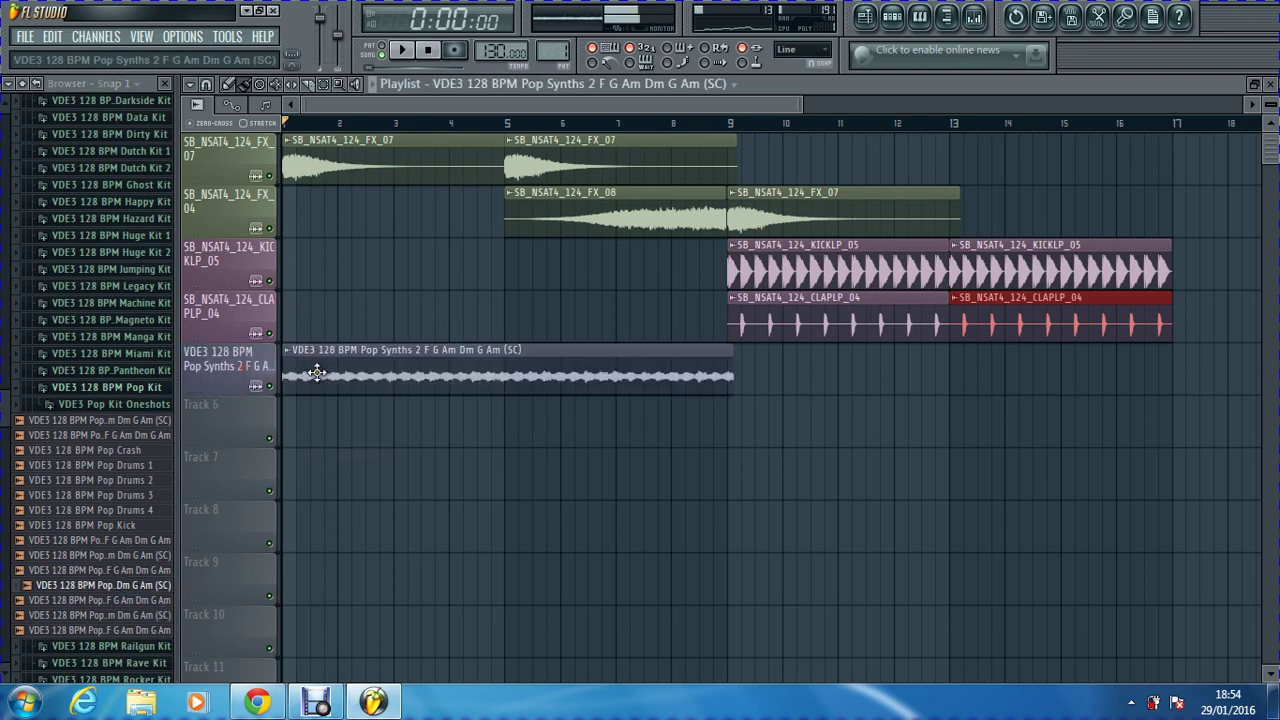
double_click(627, 342)
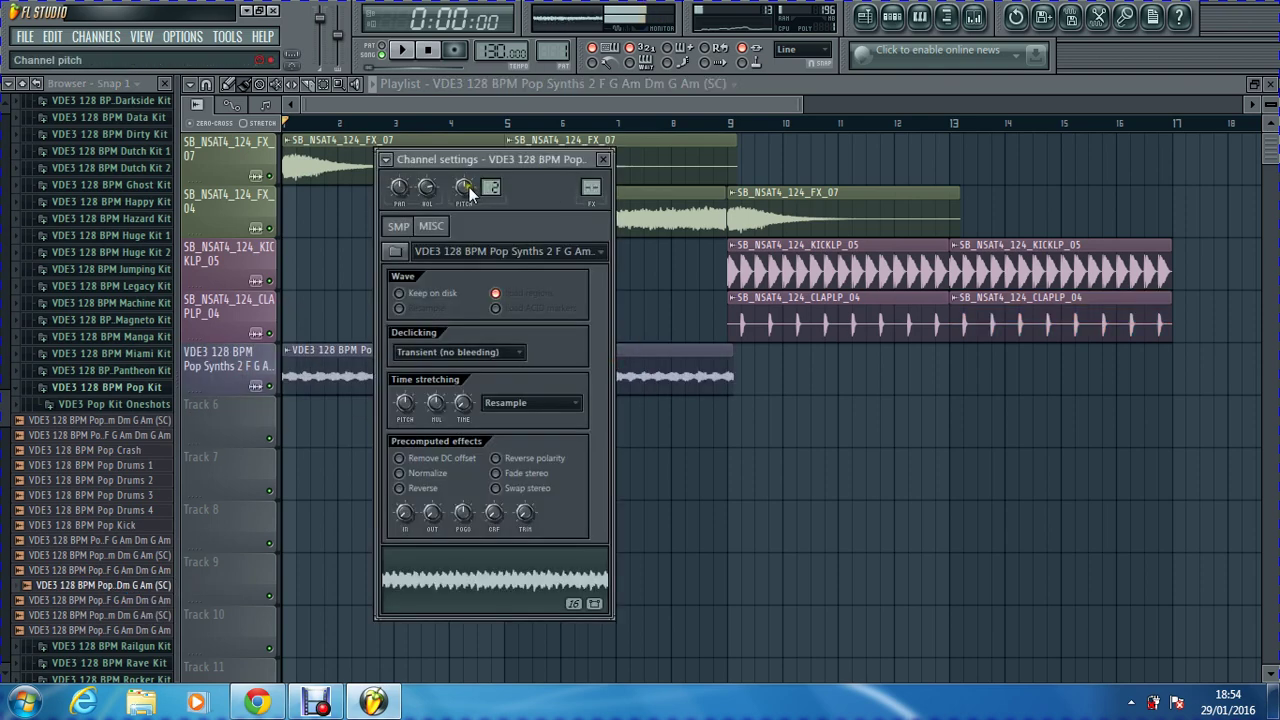
drag(466, 188, 463, 141)
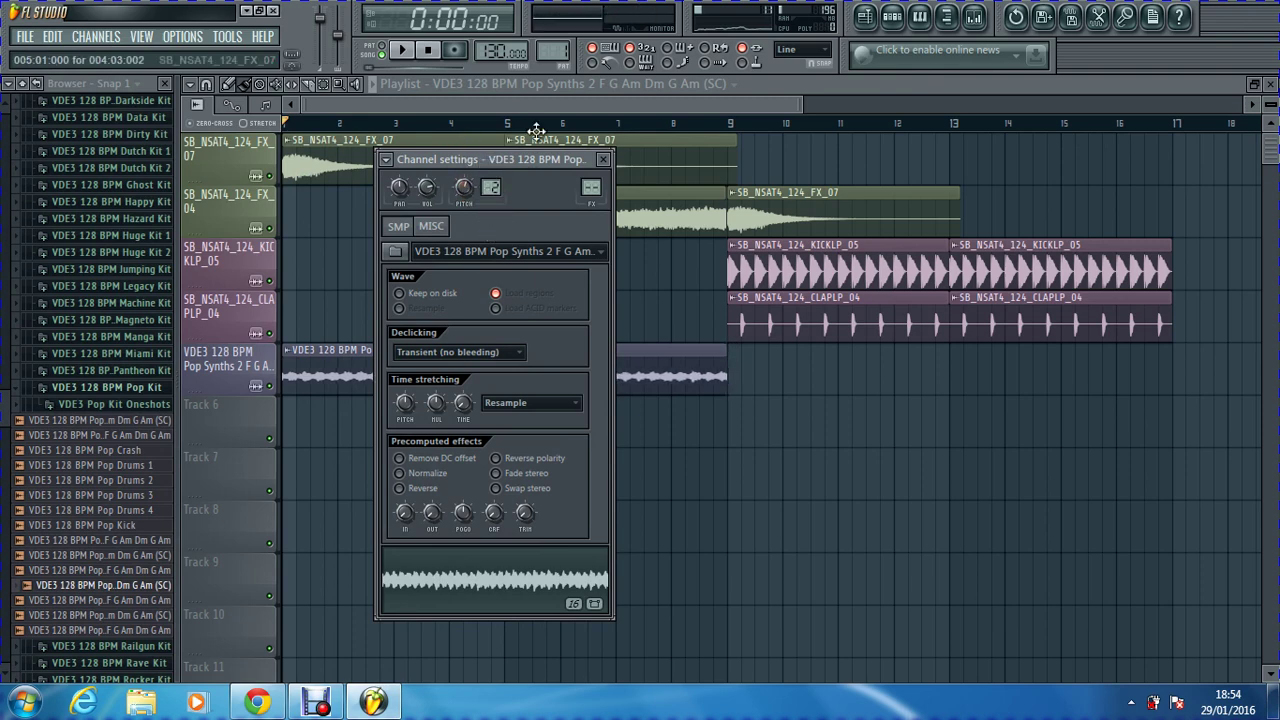
click(603, 160)
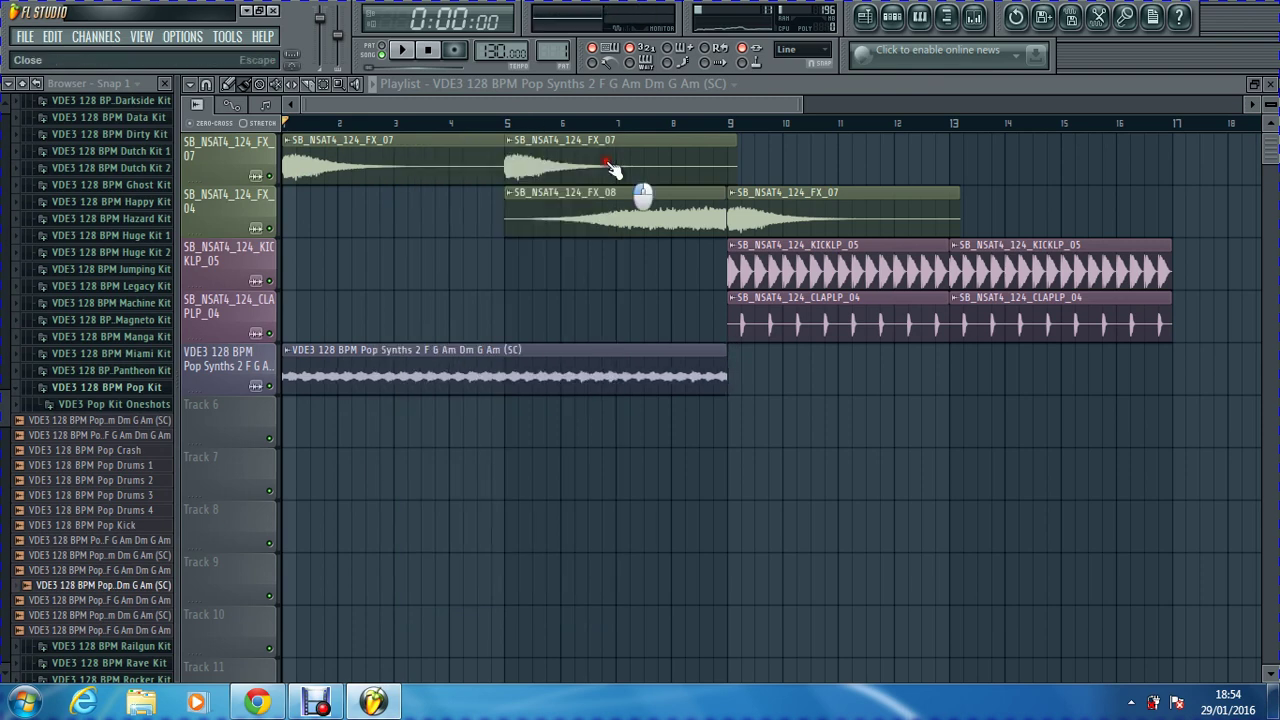
Step: Place VDE3 128 BPM Pop Synths 1 F G Am Dm G Am on Track 6 at bar 9 and raise its channel pitch until it ends at bar 17
click(133, 571)
drag(133, 578, 290, 420)
drag(365, 405, 842, 430)
double_click(984, 436)
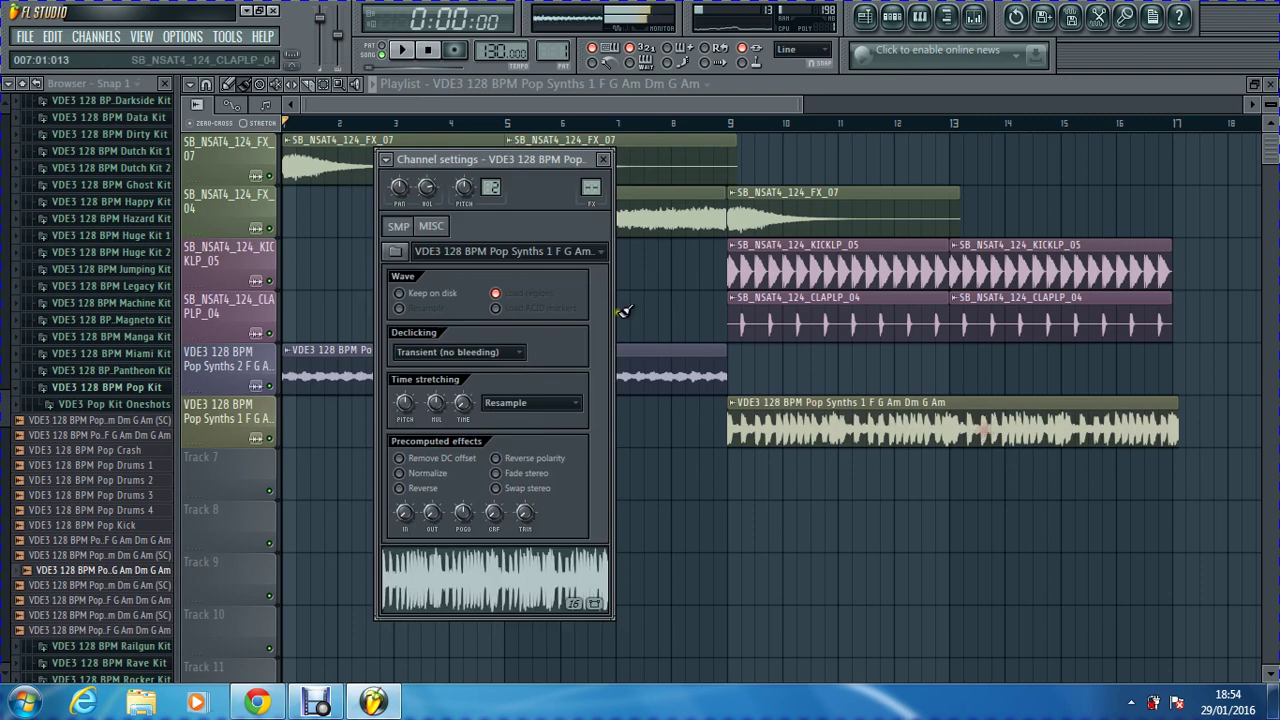
scroll(465, 190, up, 1)
drag(463, 190, 464, 159)
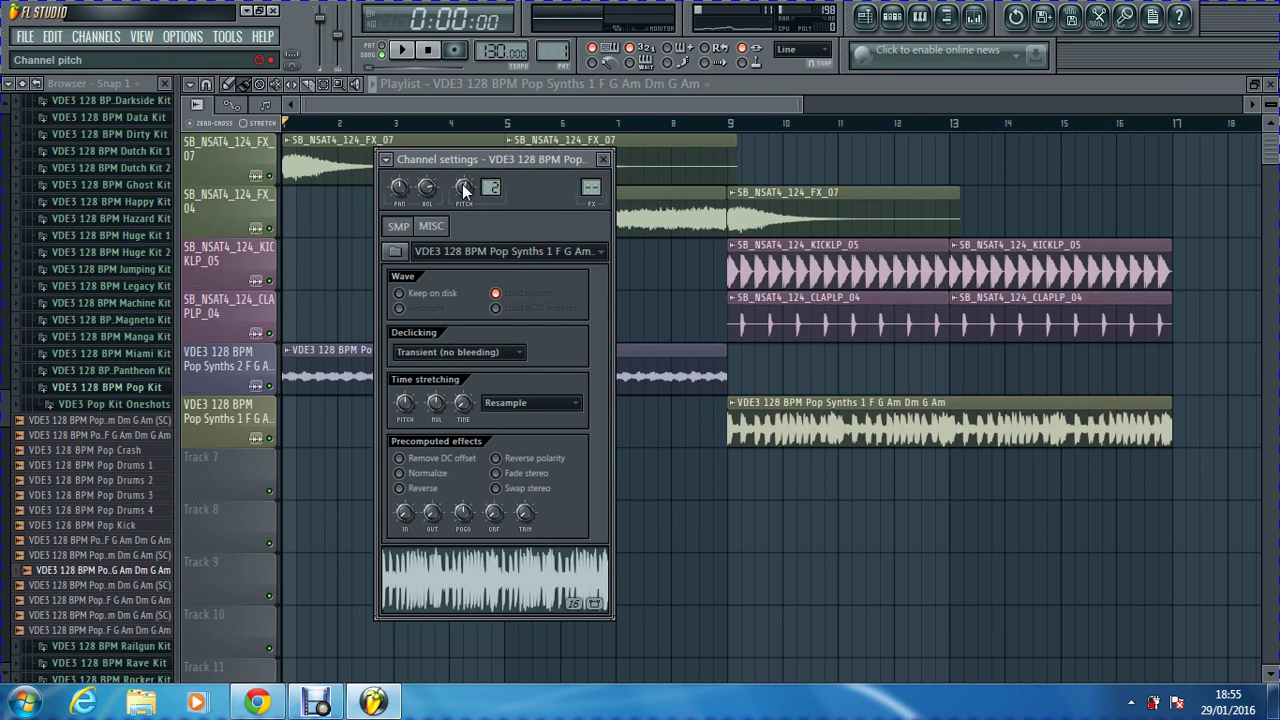
click(603, 159)
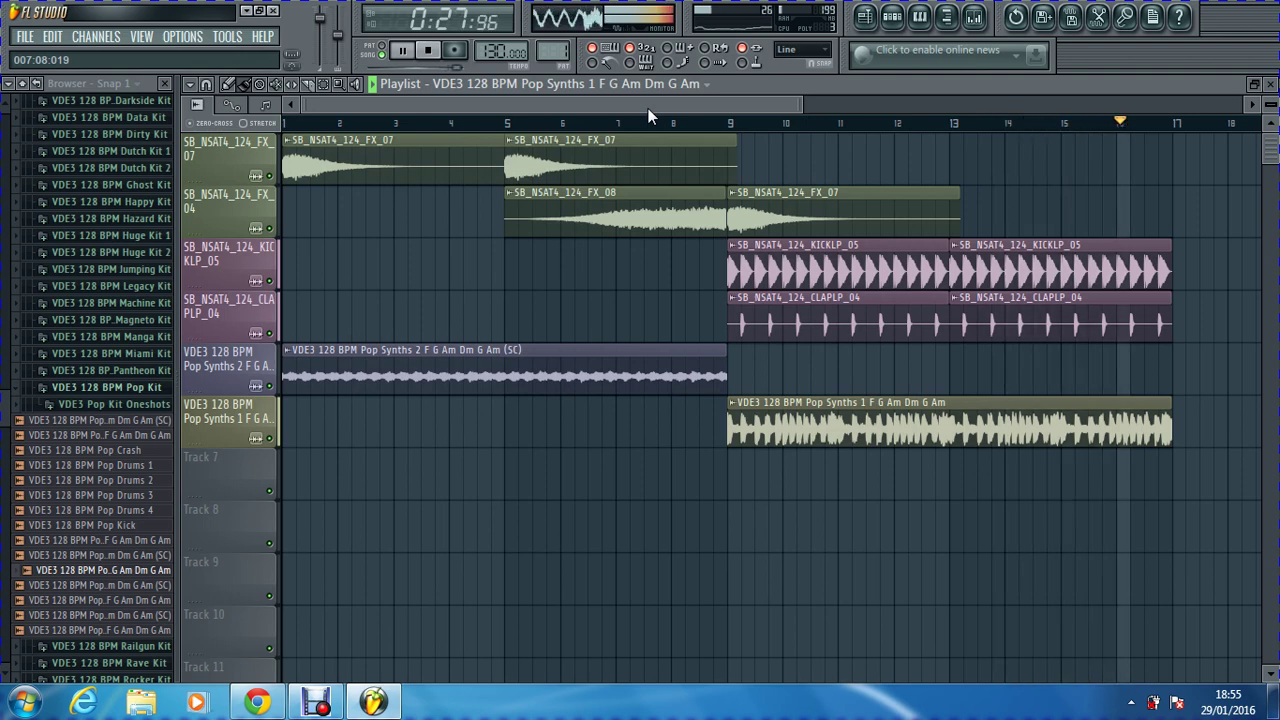
Step: Stop playback of the arrangement and start a new empty project
key(space)
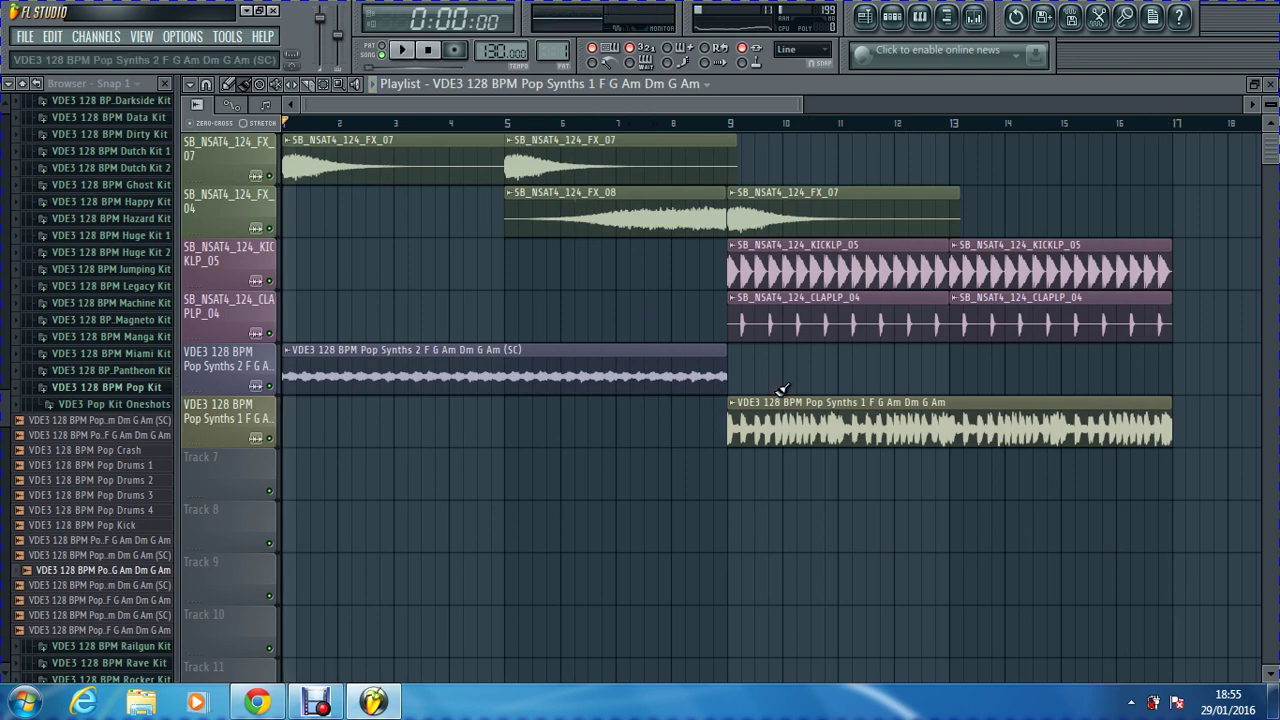
click(22, 37)
click(40, 52)
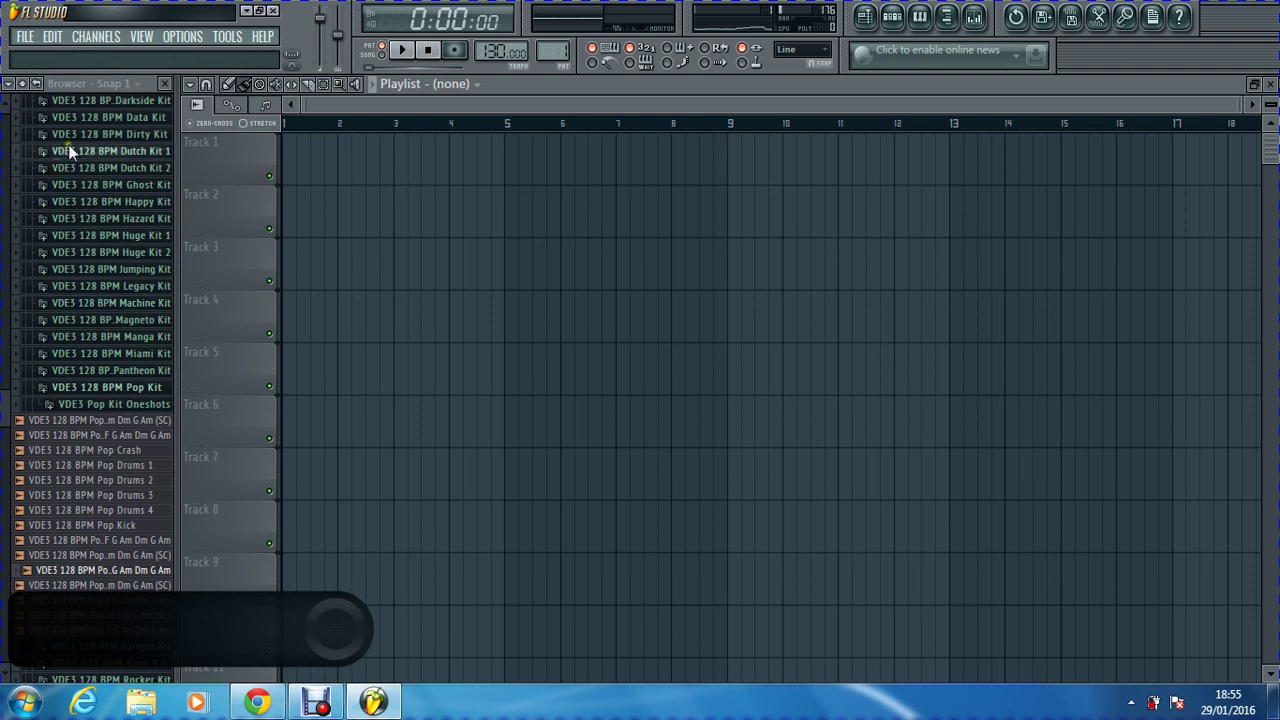
Step: Collapse the browser folders, look through the rex folder's subfolders including 2 and its Rex loops, and close it again
click(27, 85)
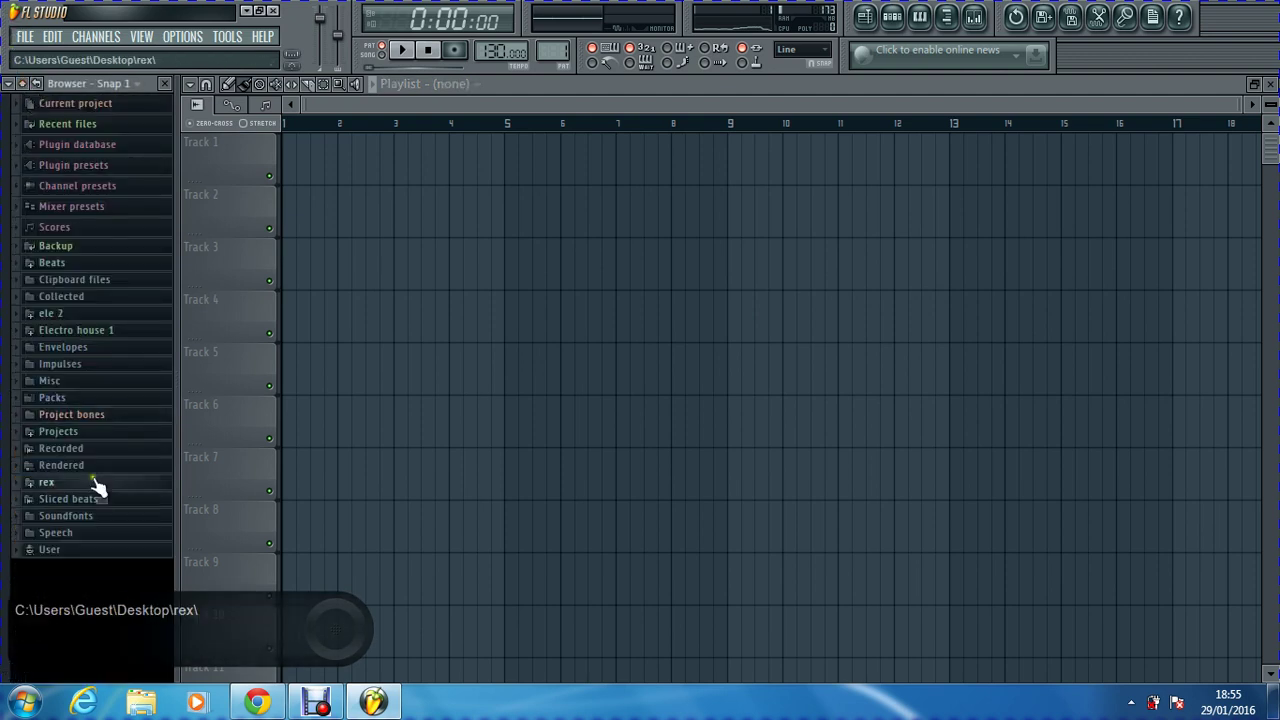
click(94, 486)
click(79, 535)
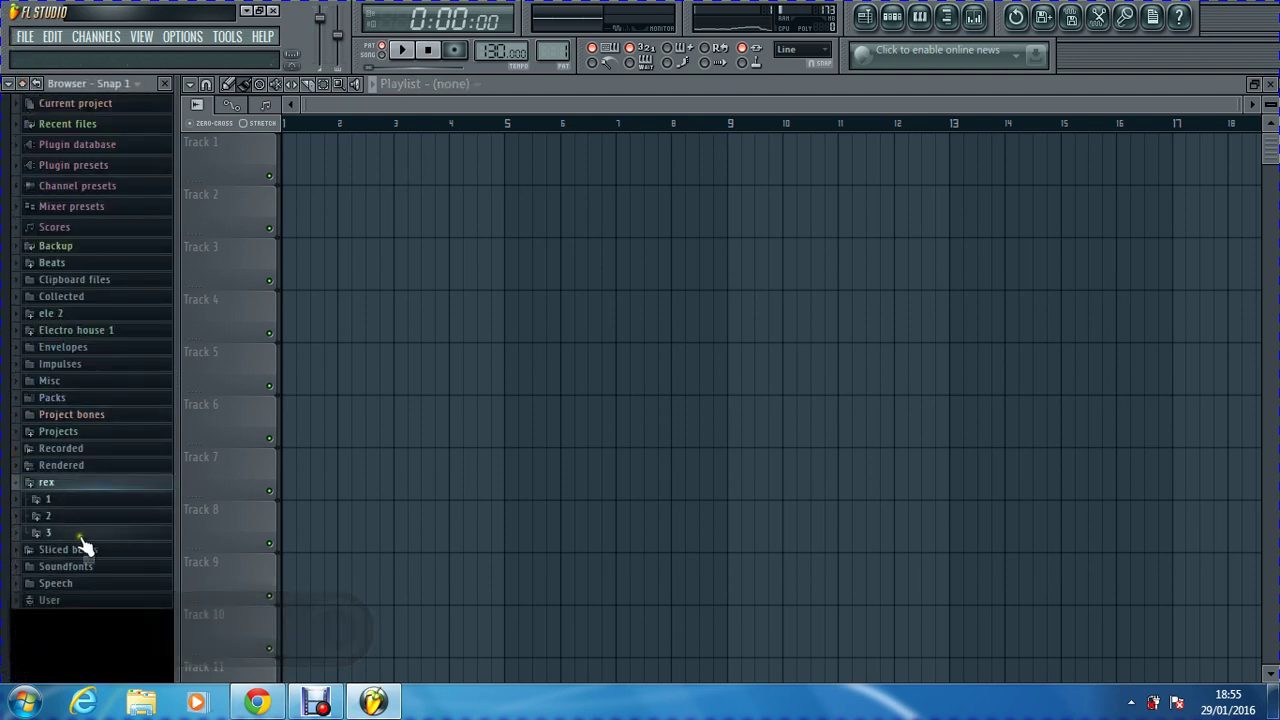
click(79, 536)
click(68, 516)
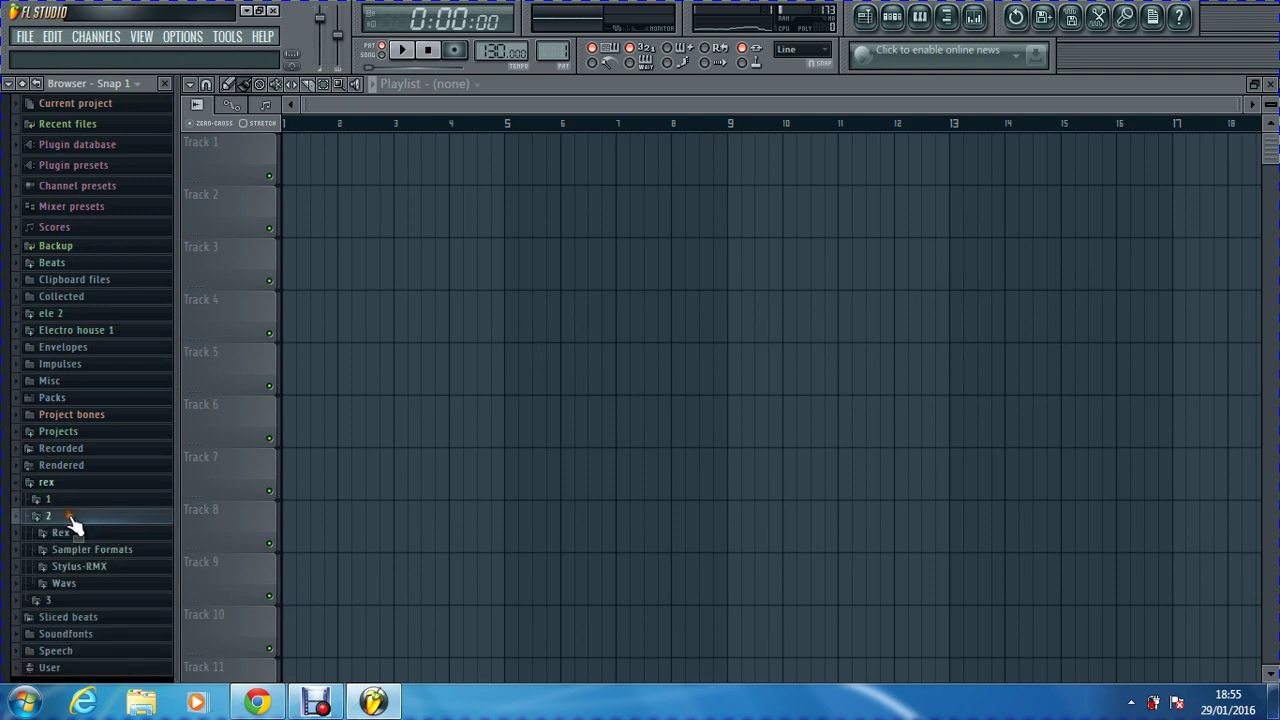
click(79, 535)
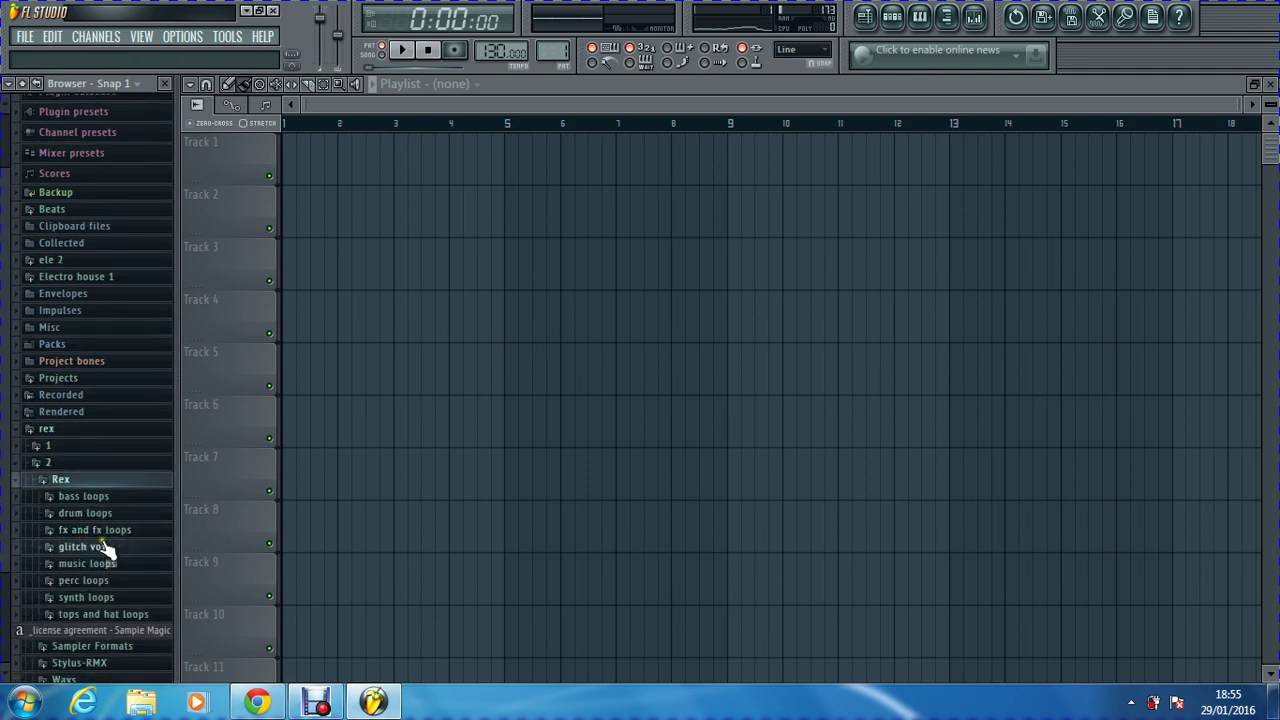
click(52, 480)
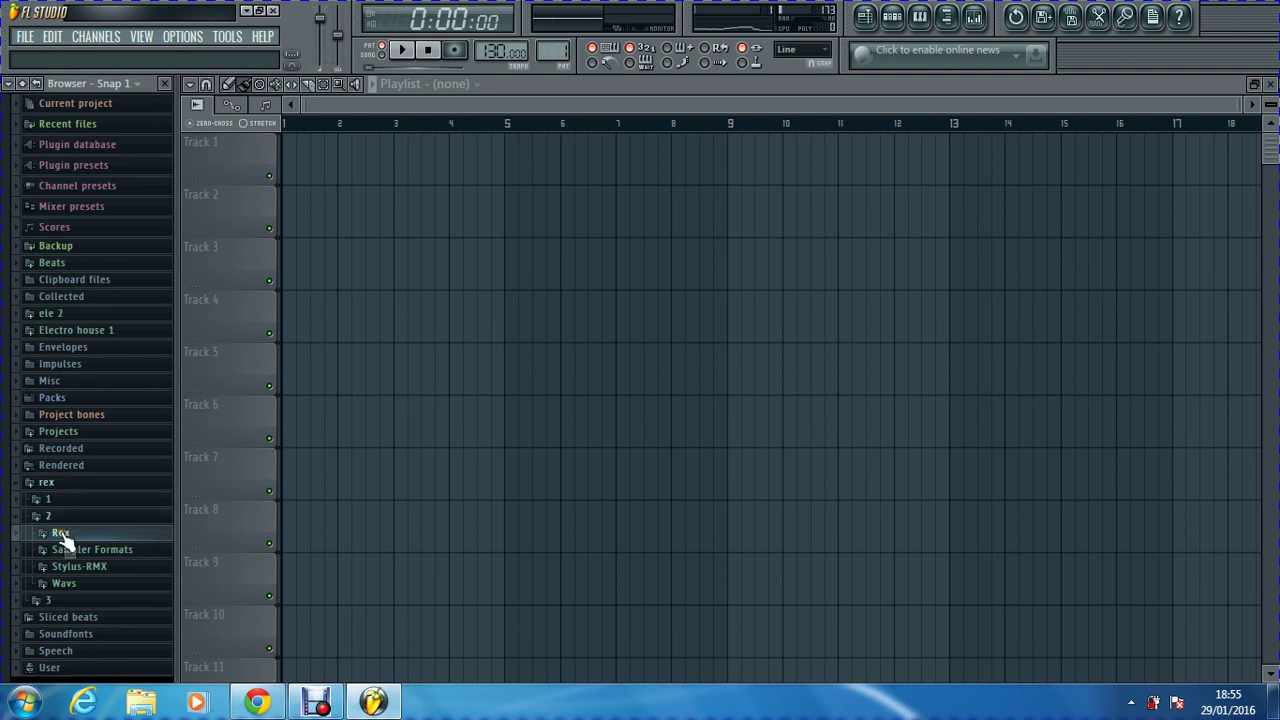
click(50, 484)
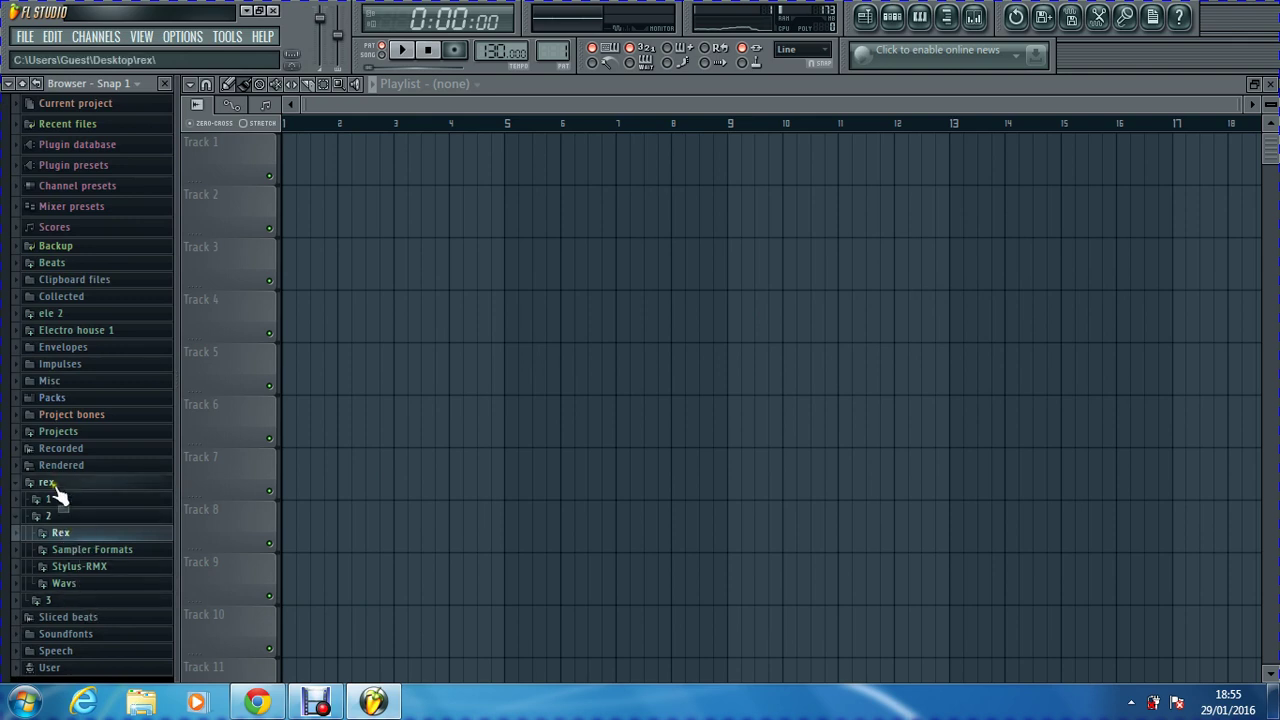
Step: Open the Processed vocals folder under ele 2, Kits and Vocals Vol 1, Vocals in the browser
click(68, 315)
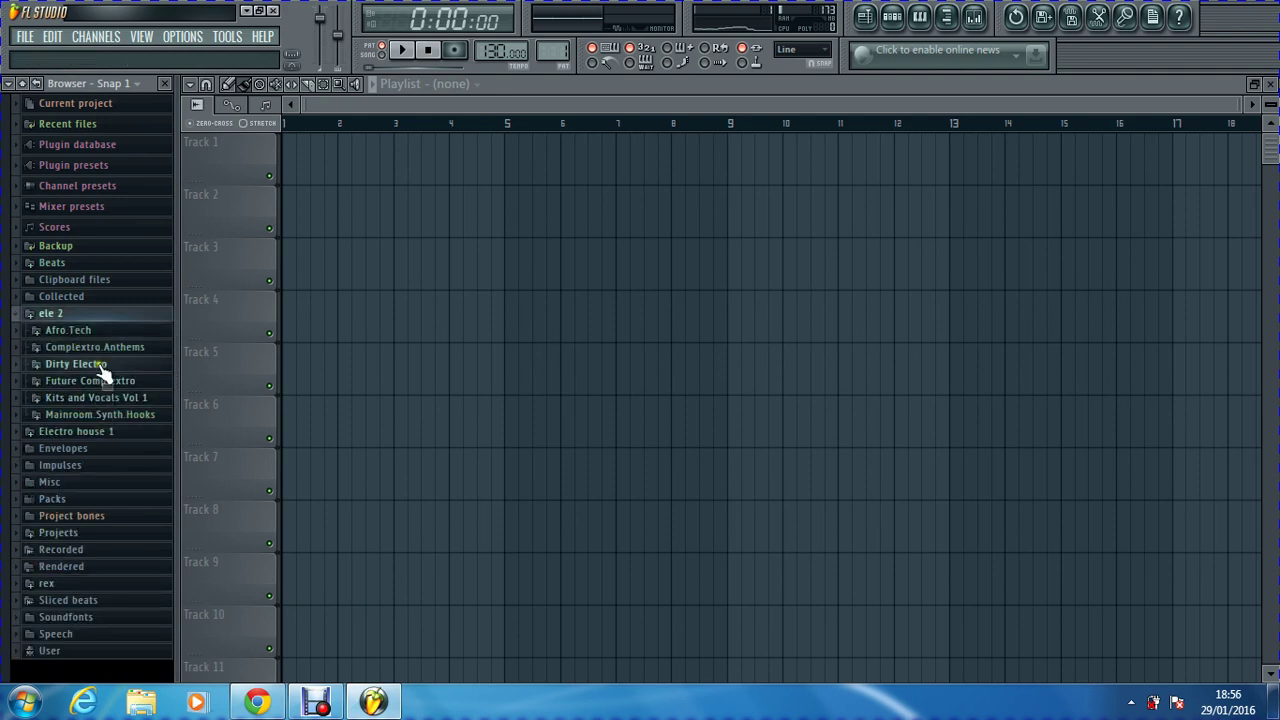
click(100, 348)
click(99, 348)
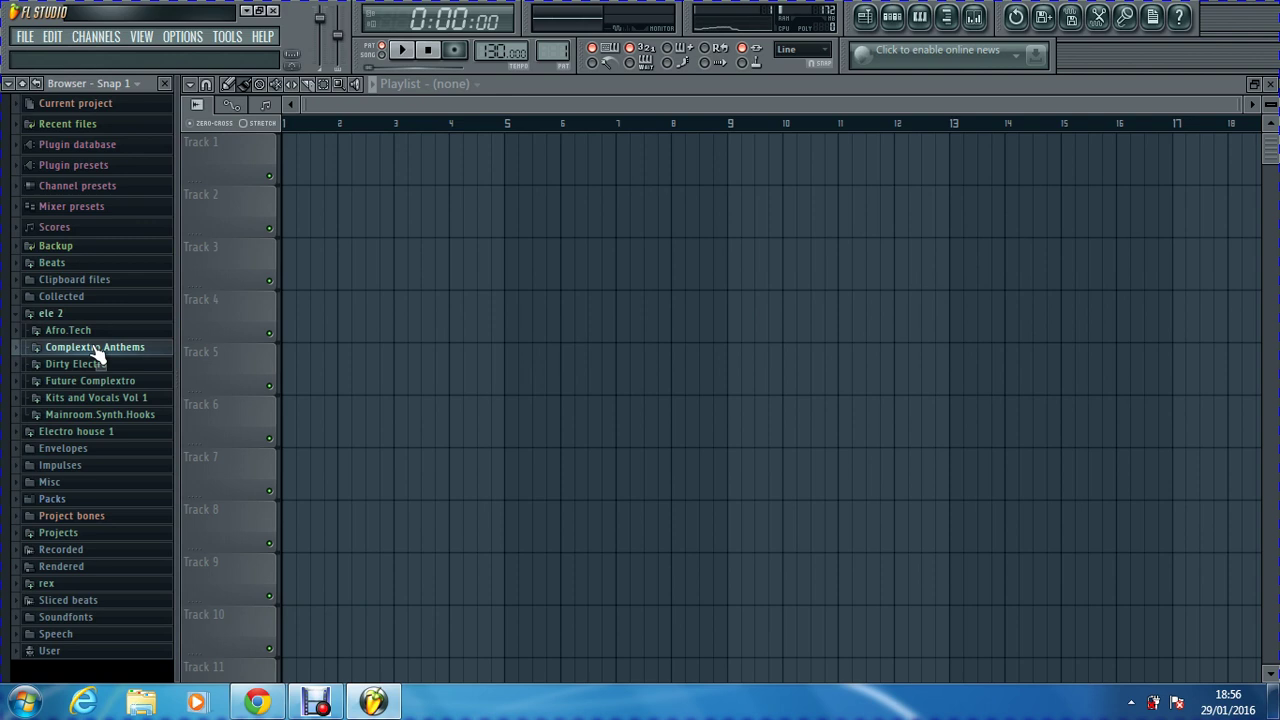
click(118, 398)
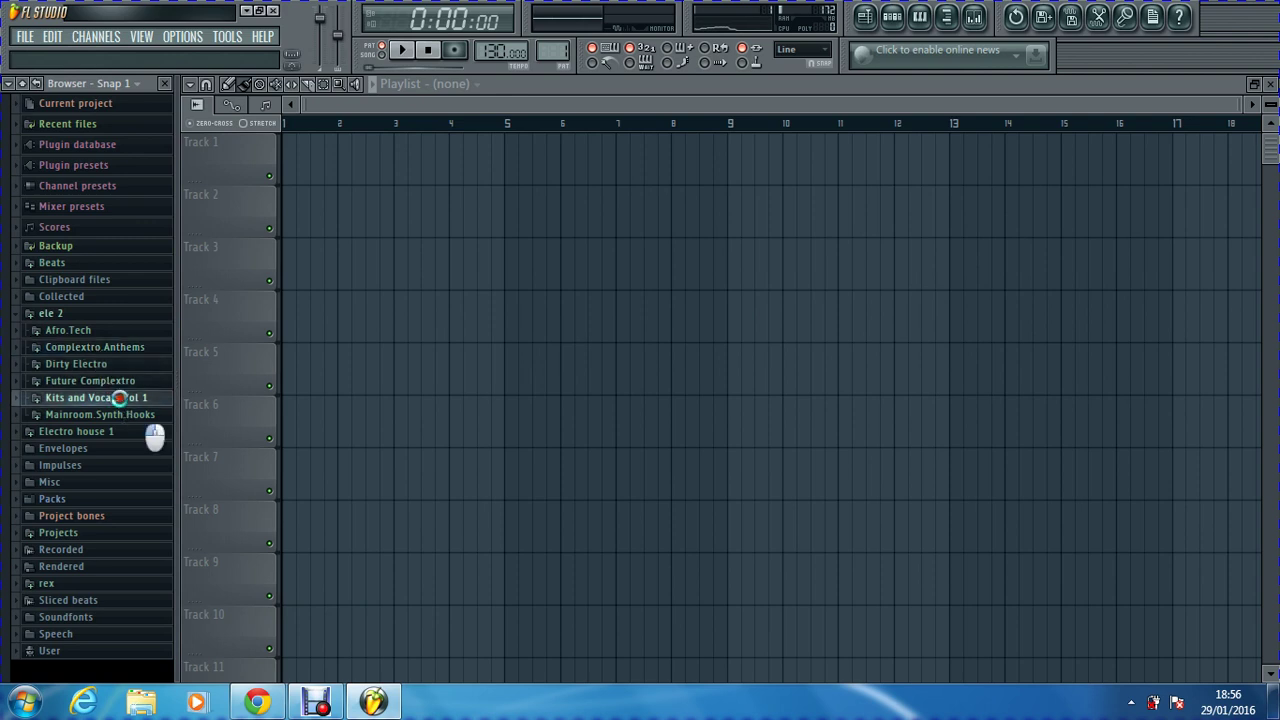
click(90, 449)
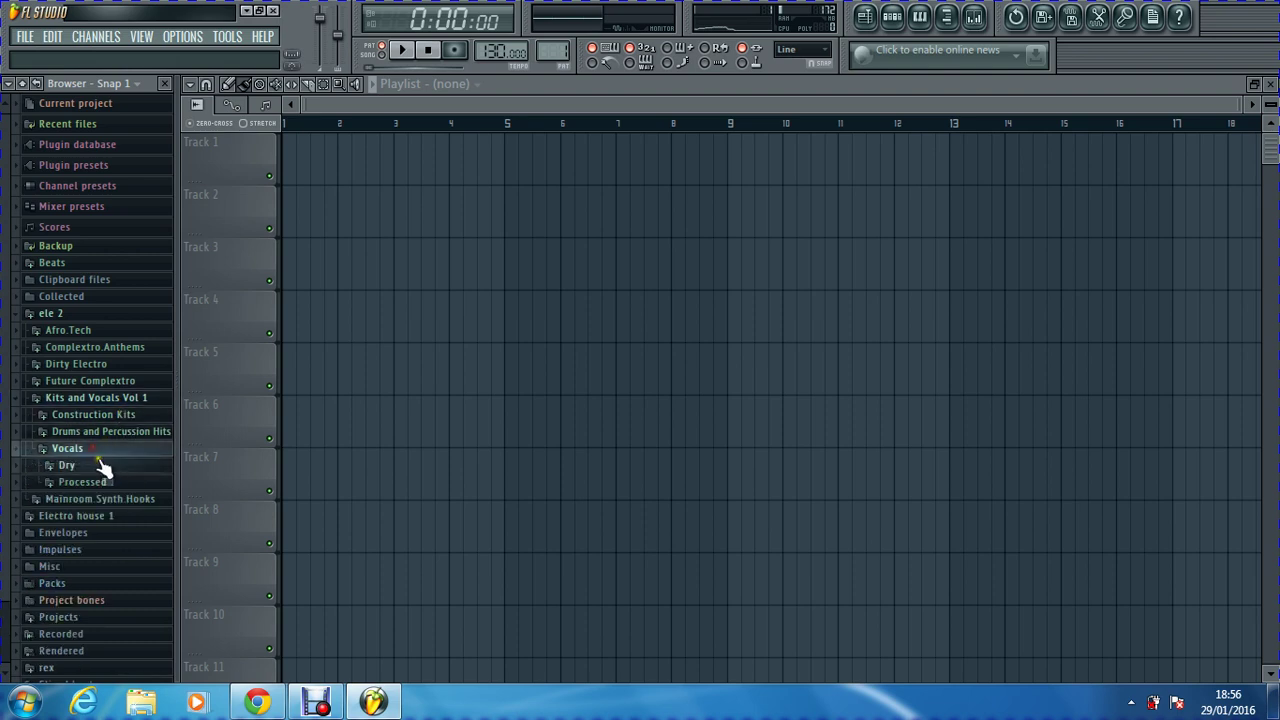
click(104, 484)
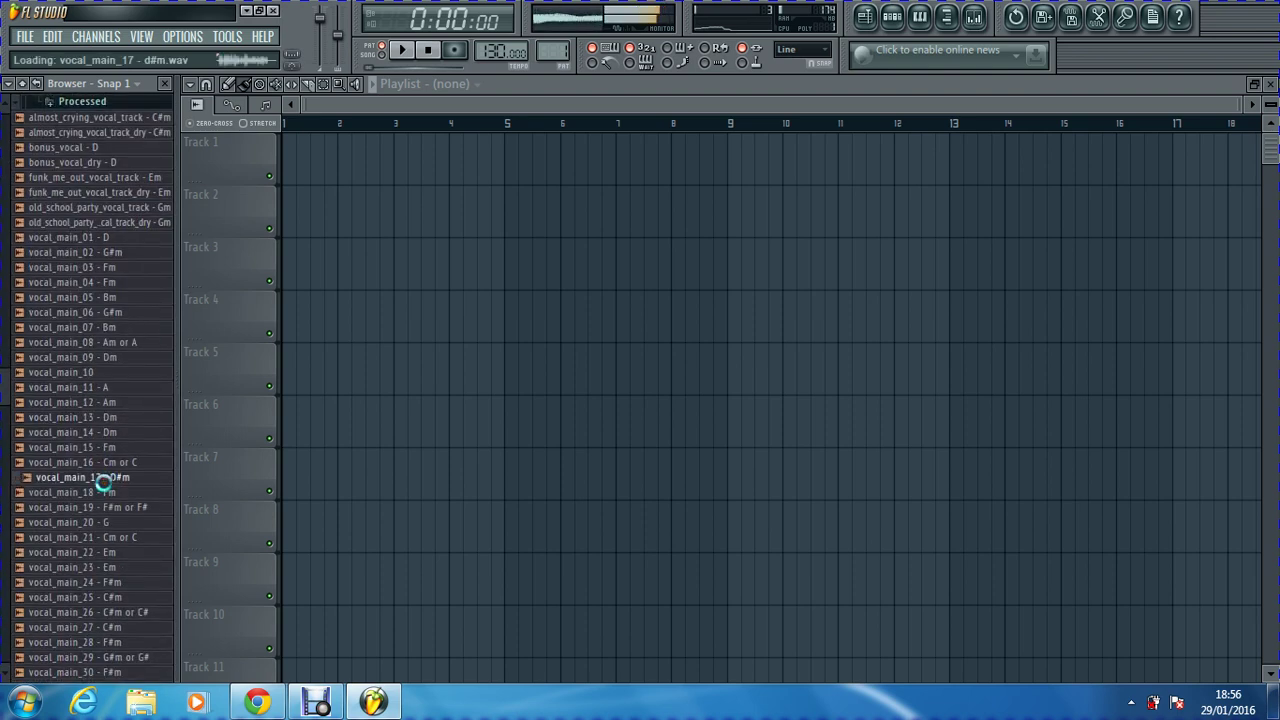
Step: Audition several processed vocals, including funk_me_out_vocal_track_dry, old_school_party_vocal_track_dry and various vocal_main samples from 14 to 30
click(107, 523)
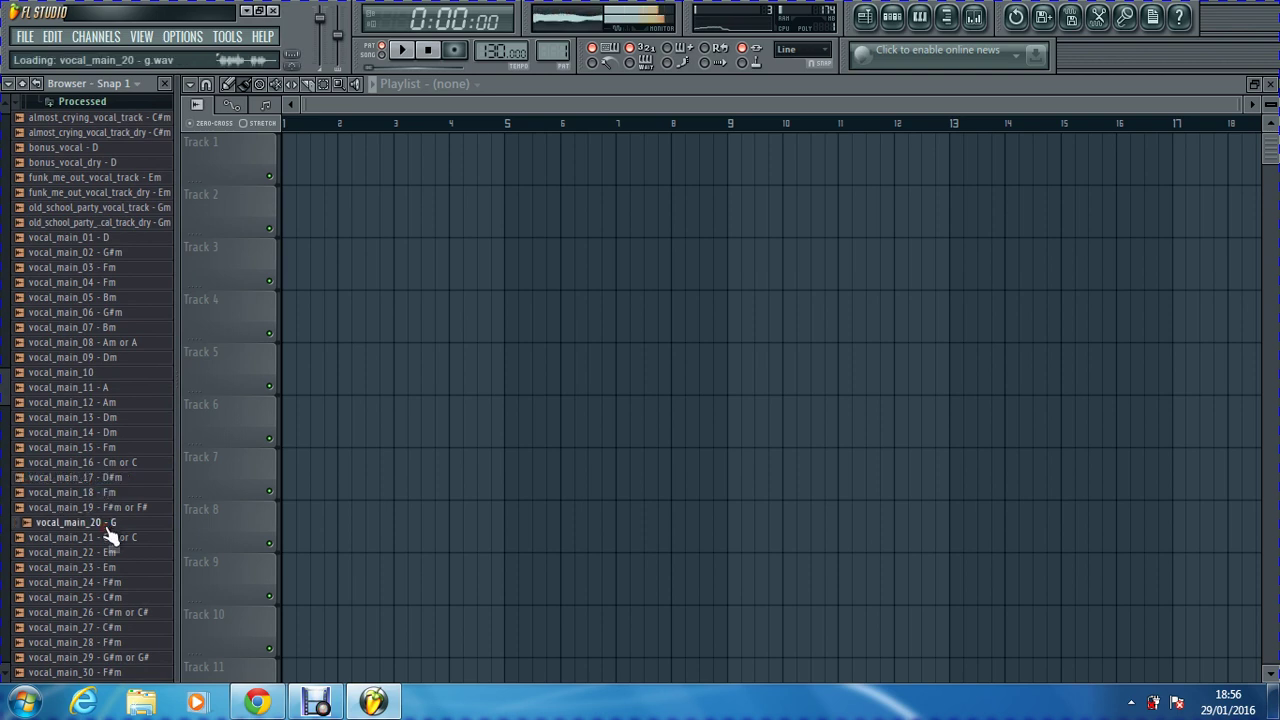
click(57, 193)
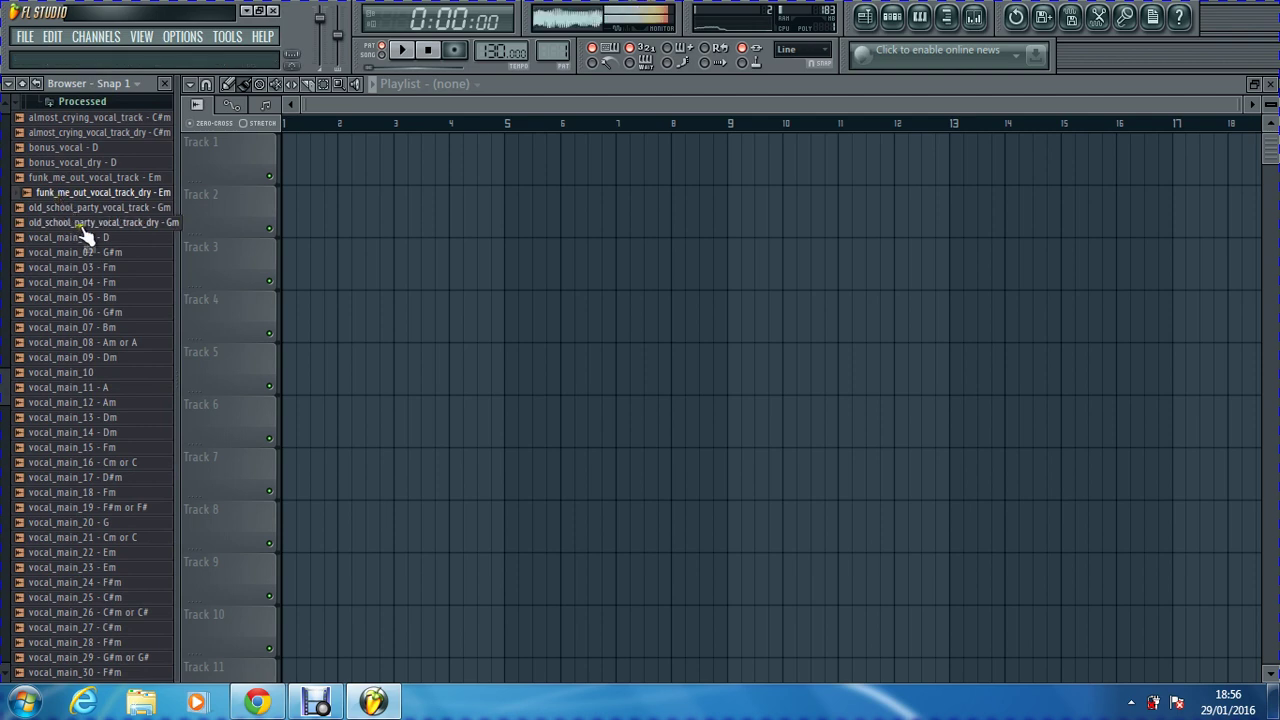
click(92, 222)
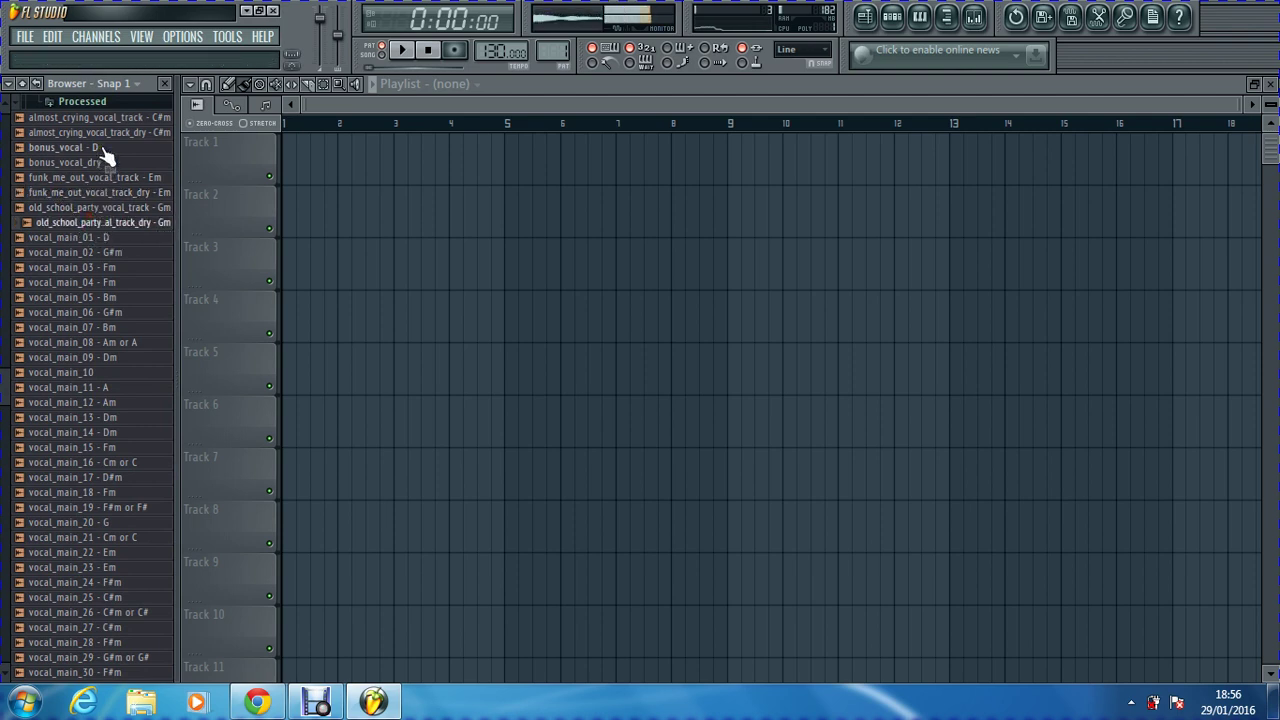
click(80, 432)
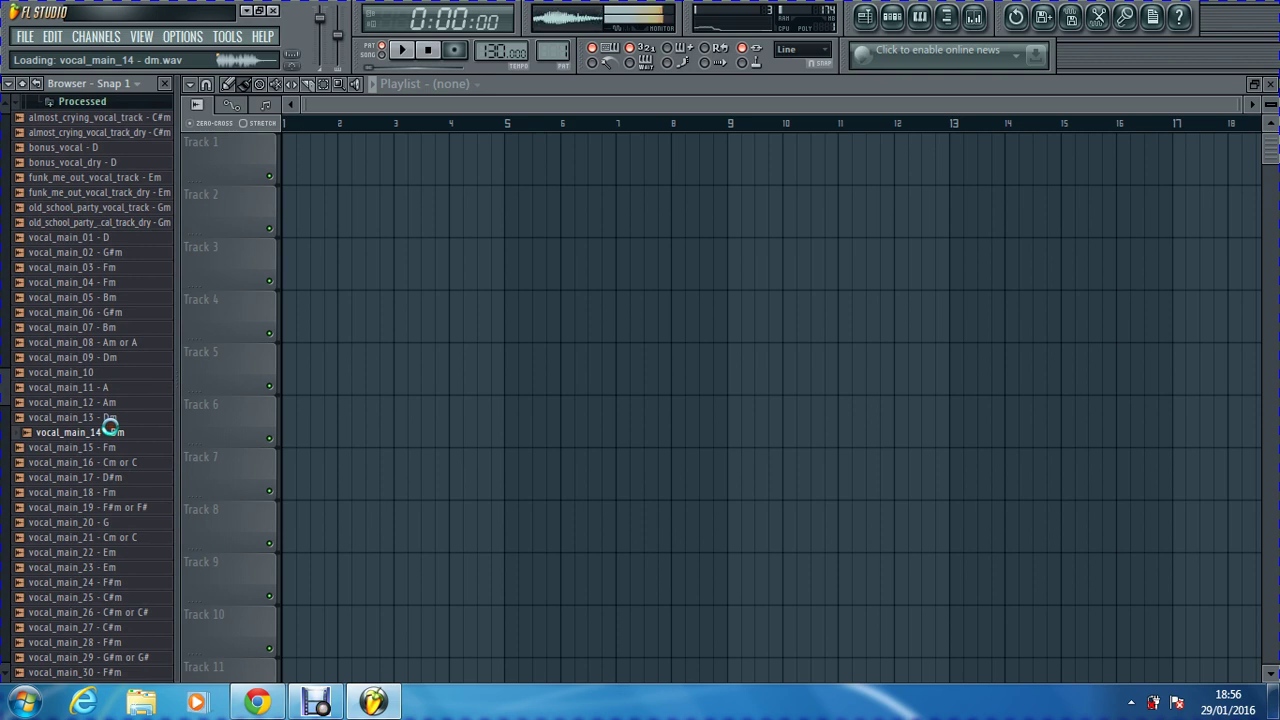
click(115, 447)
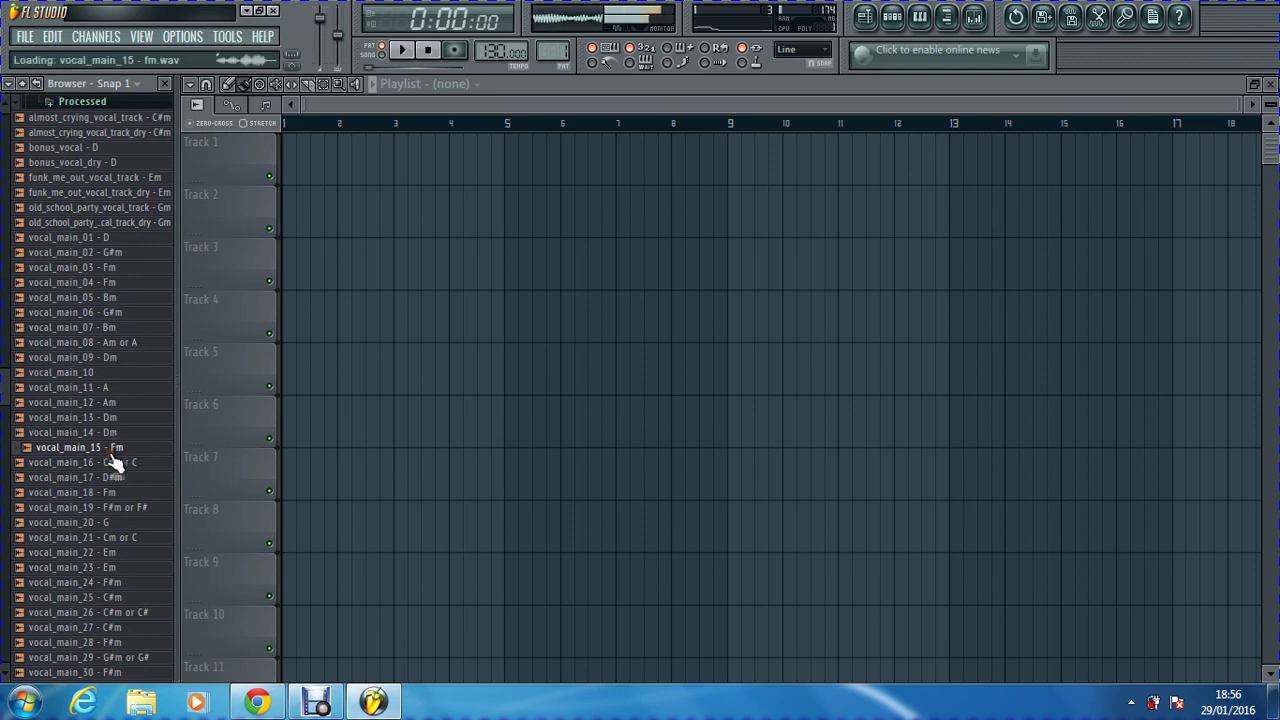
click(117, 492)
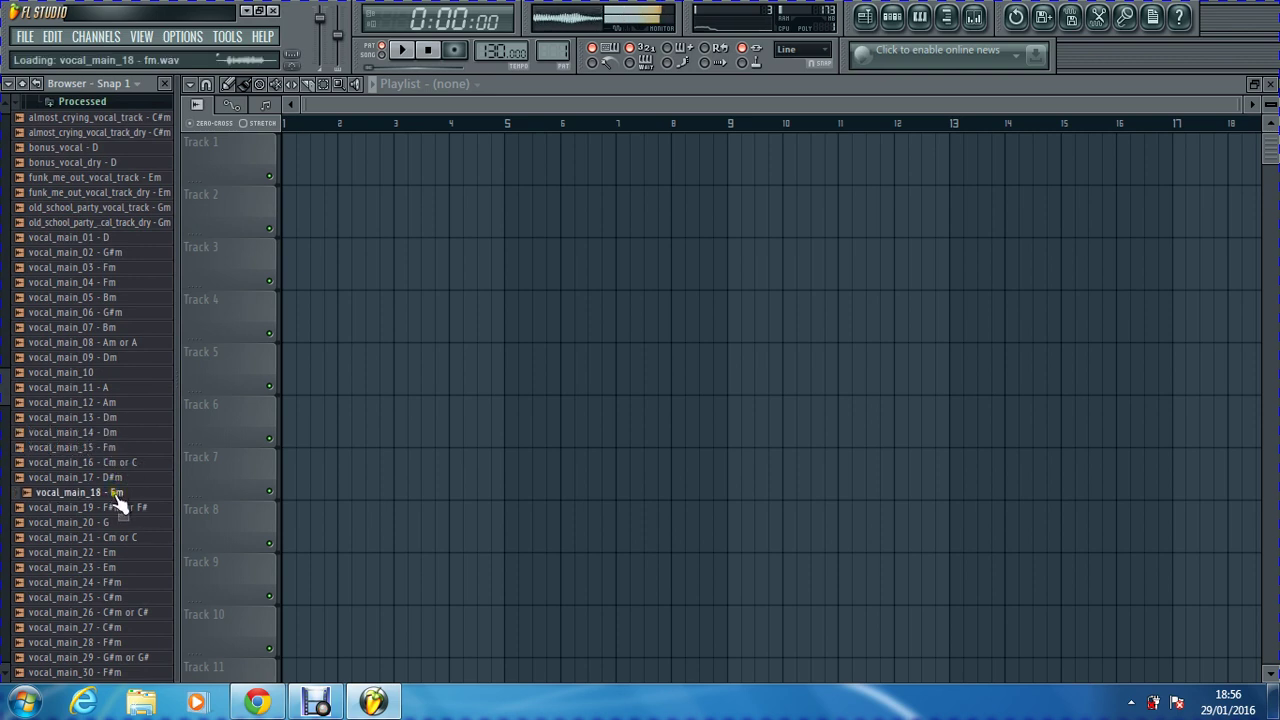
click(113, 522)
click(106, 567)
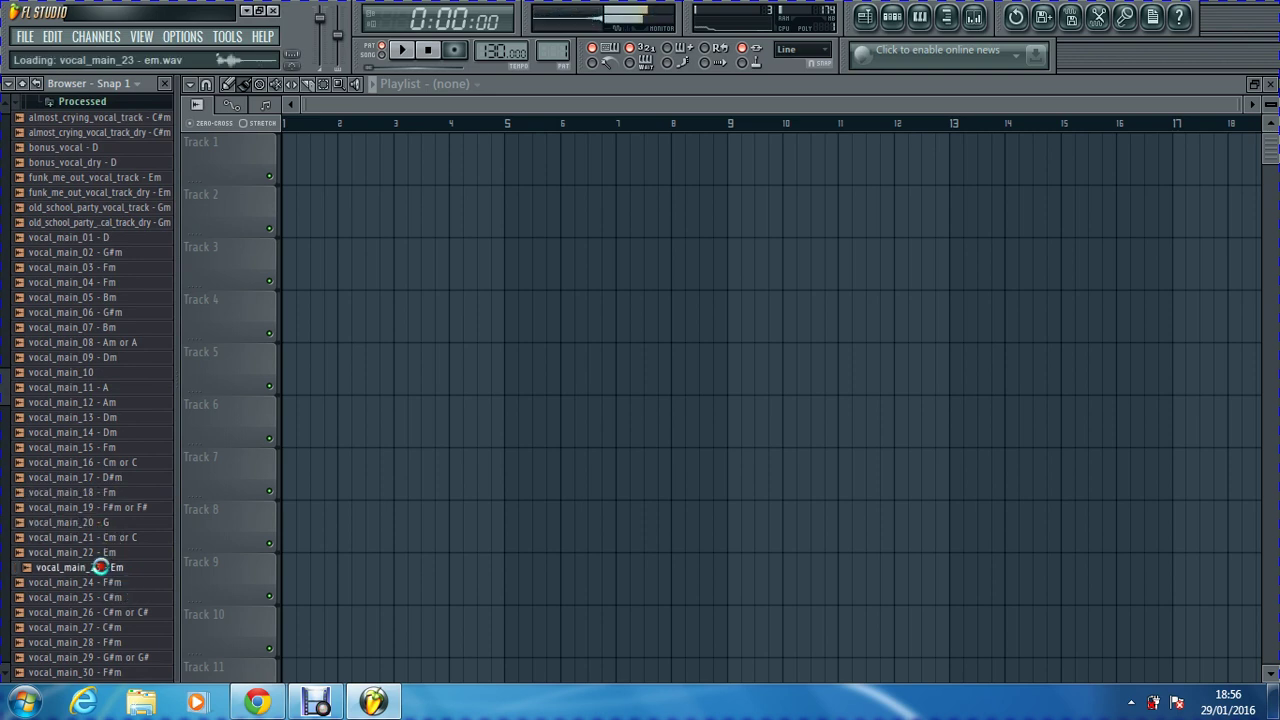
click(109, 627)
scroll(29, 443, down, 5)
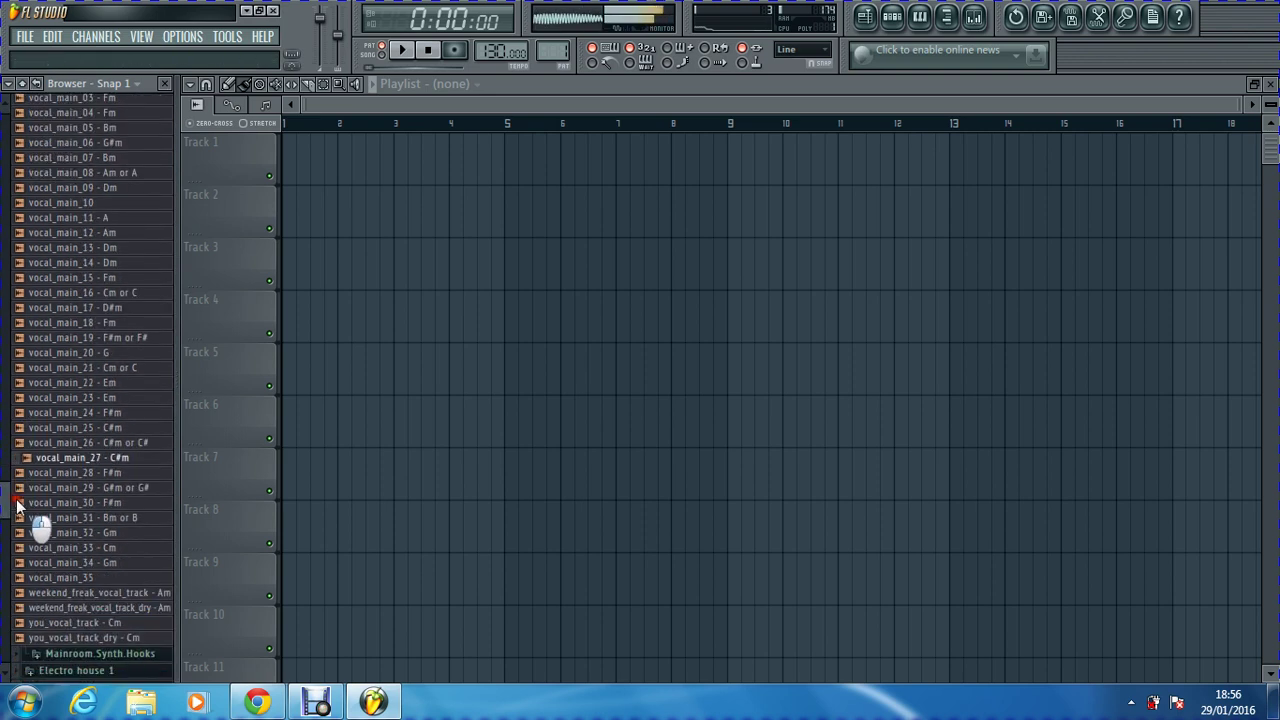
click(84, 447)
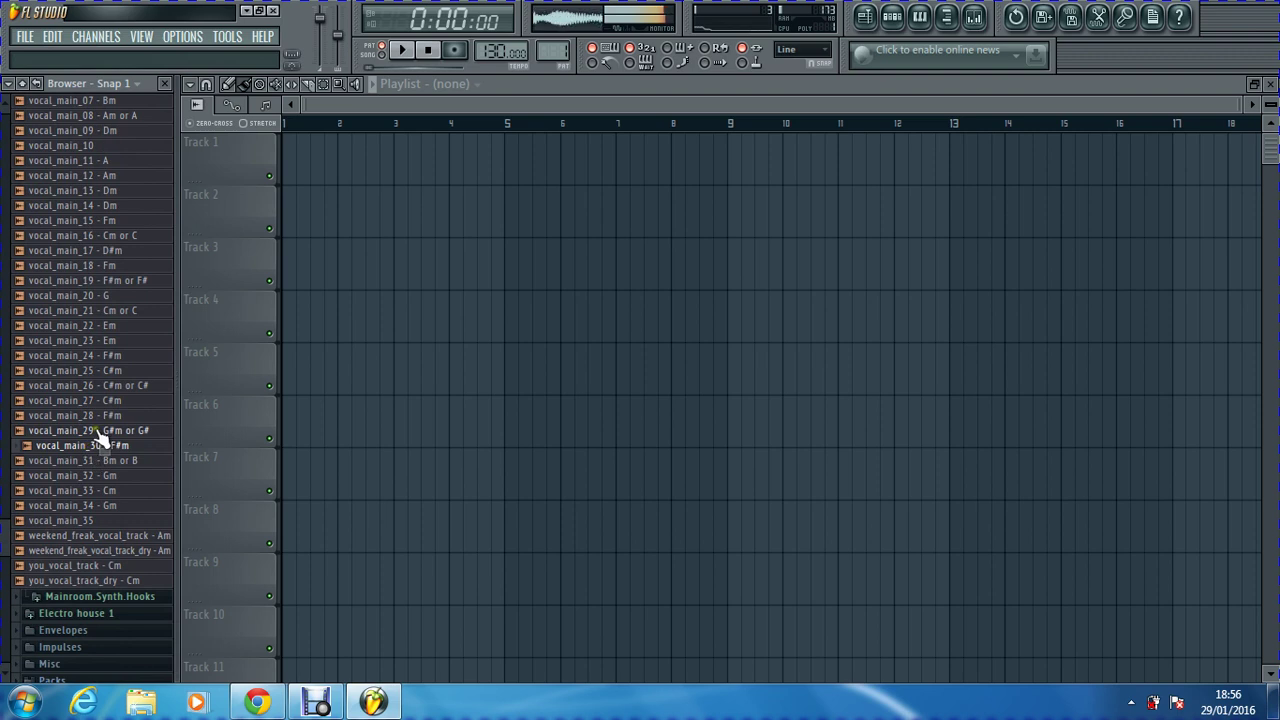
click(97, 431)
Step: Audition weekend_freak_vocal_track - Am, place it on Track 1 at bar 1, and play the project
click(100, 536)
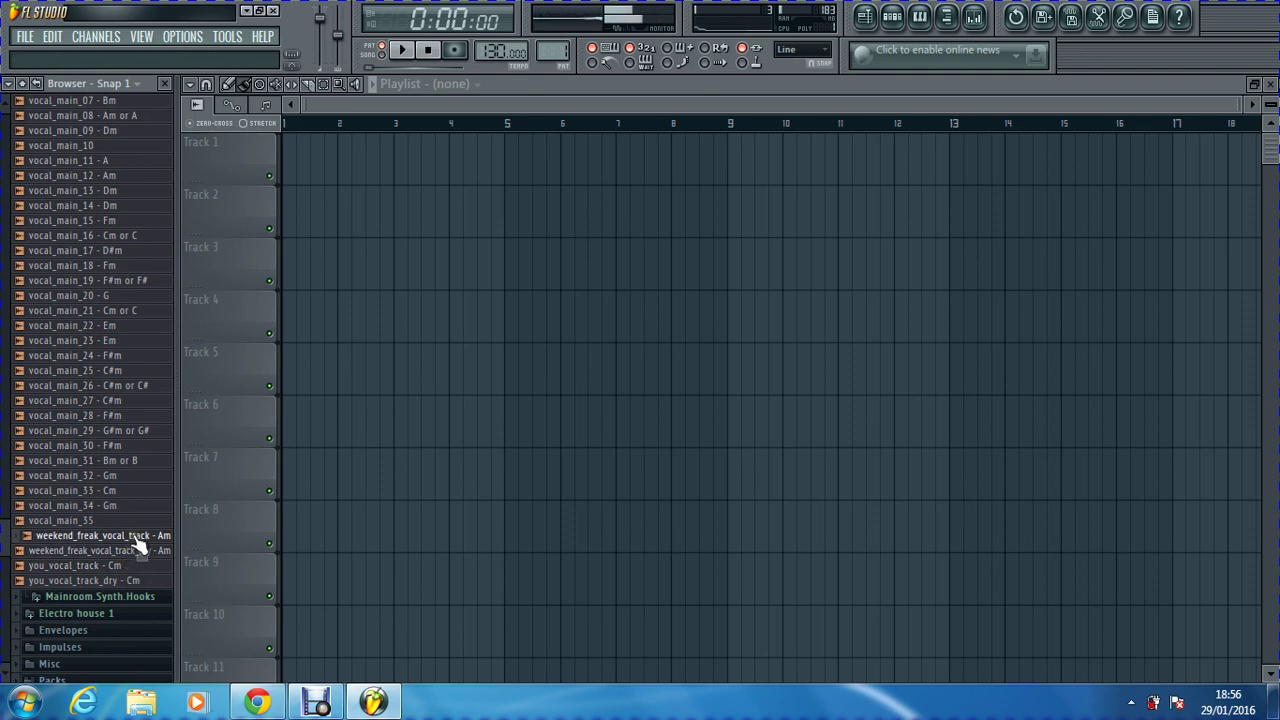
drag(138, 537, 245, 158)
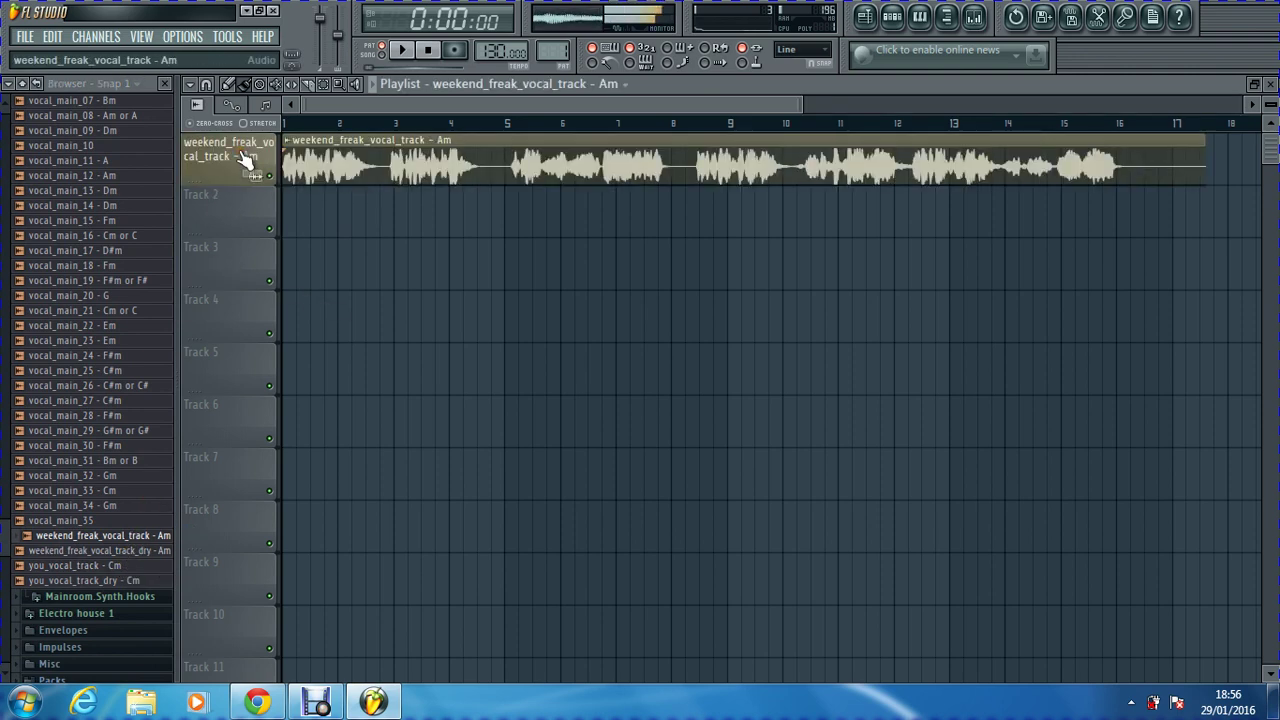
key(space)
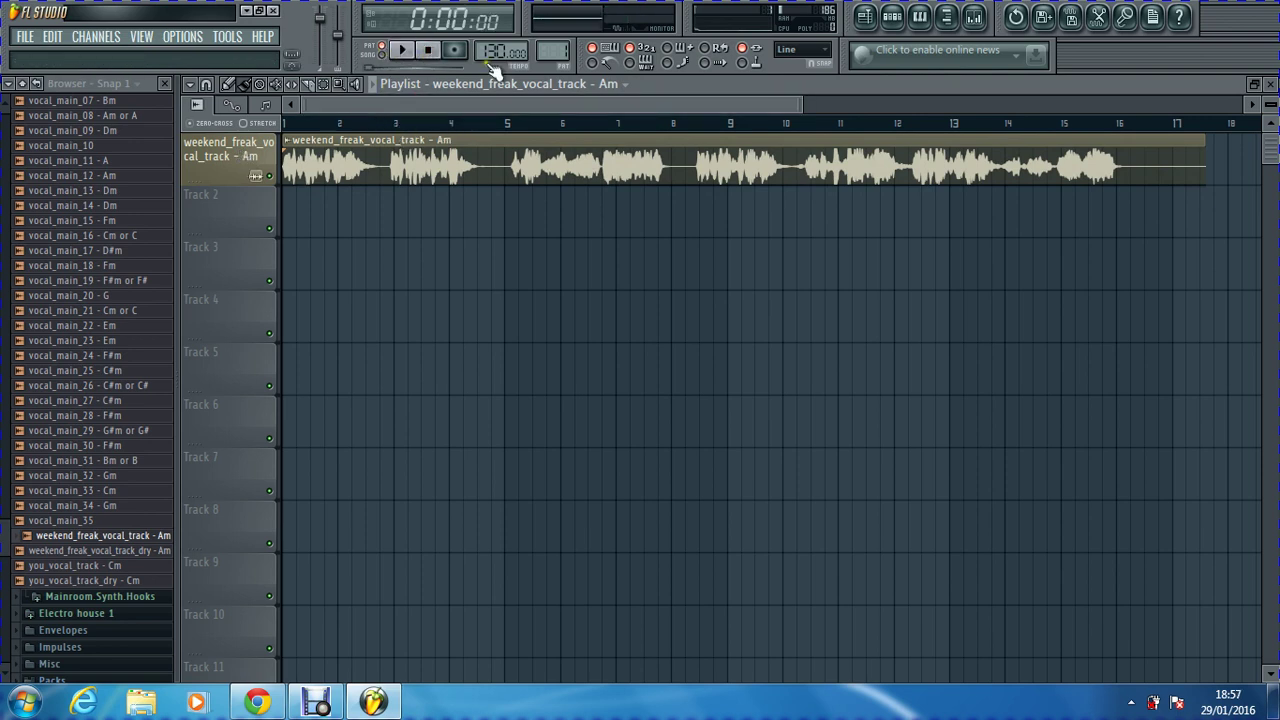
mouse_move(595, 123)
mouse_down()
mouse_move(600, 105)
mouse_move(685, 97)
mouse_move(457, 112)
mouse_up()
scroll(15, 325, up, 8)
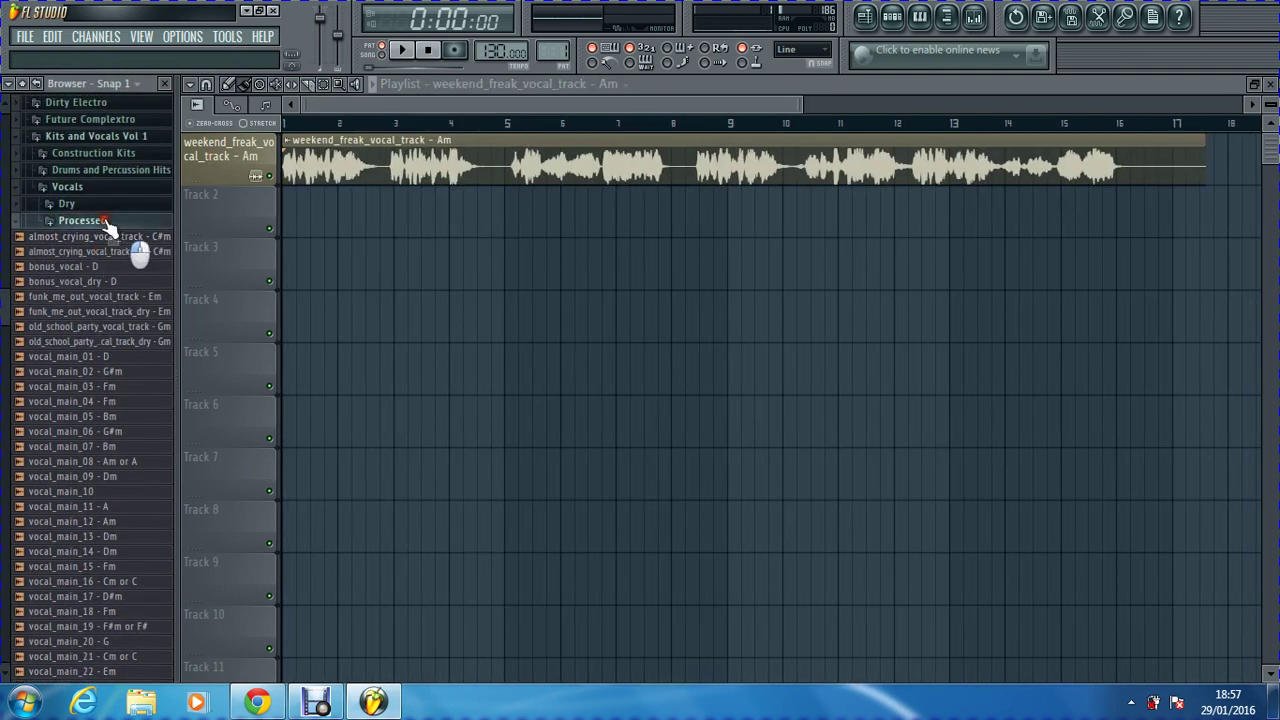
Step: Close the Processed vocals folder and open the tops and hat loops folder under rex, 2, Rex in the browser
click(95, 230)
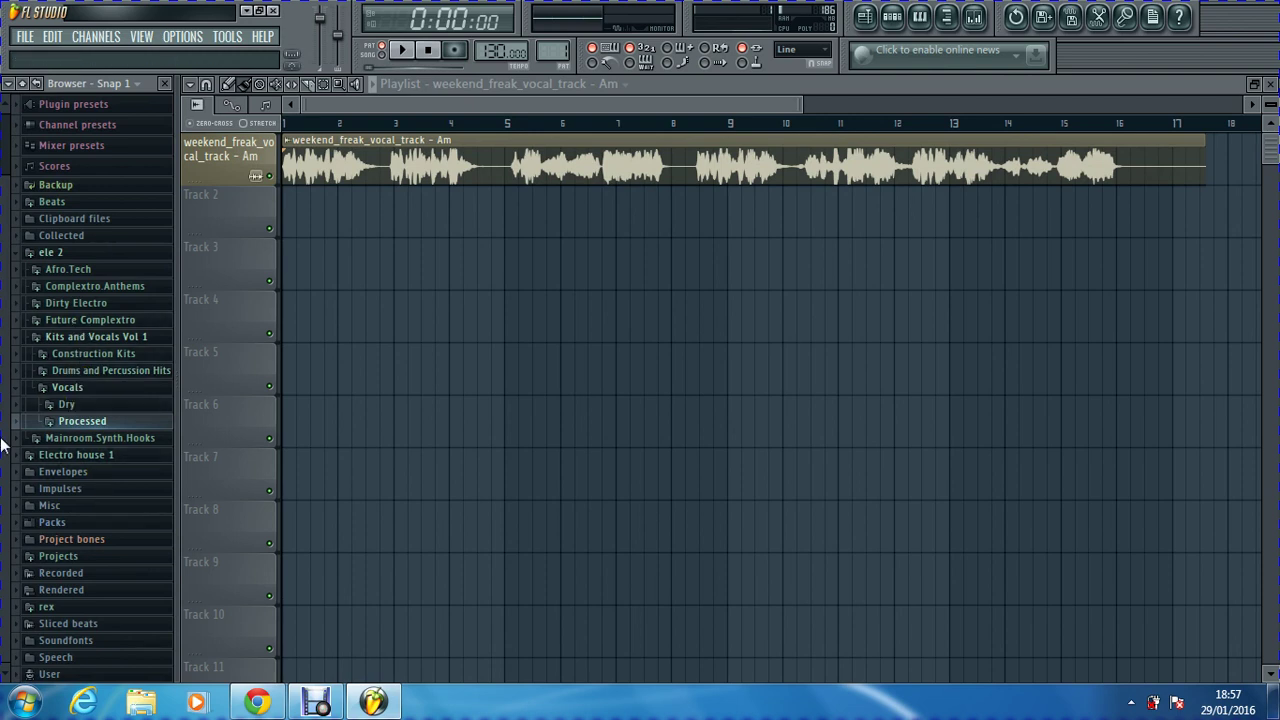
click(50, 606)
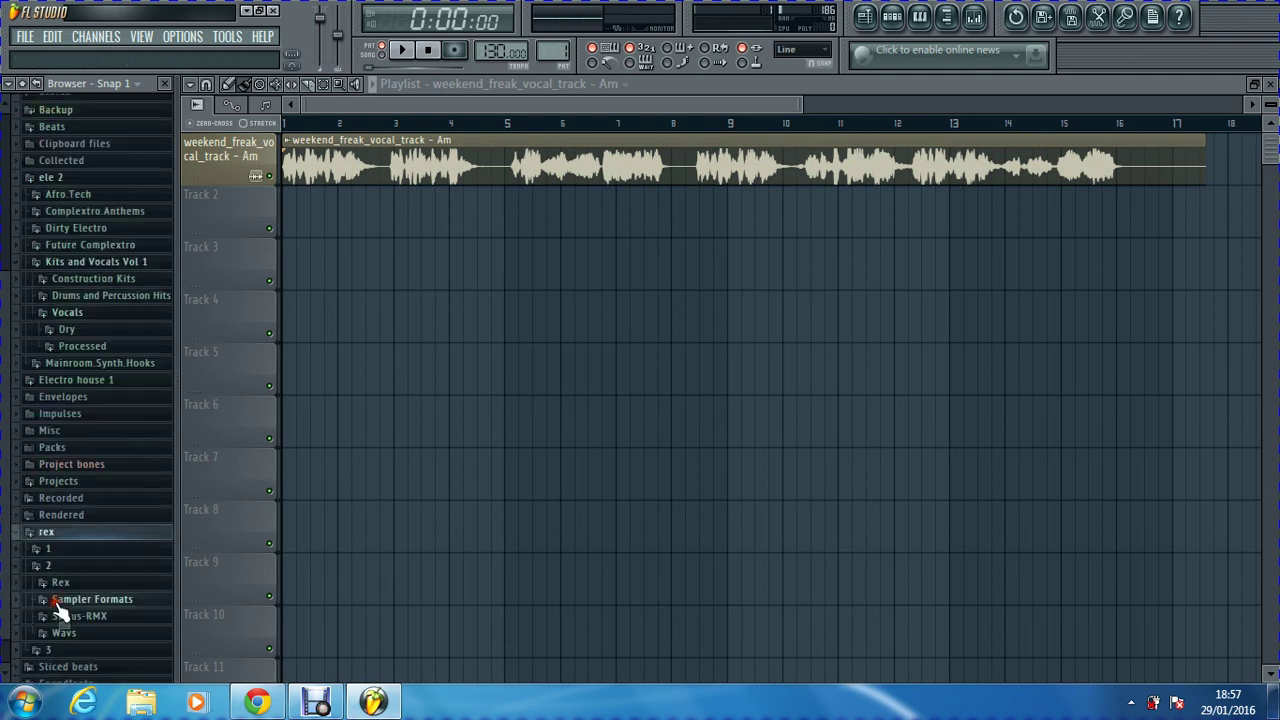
click(72, 566)
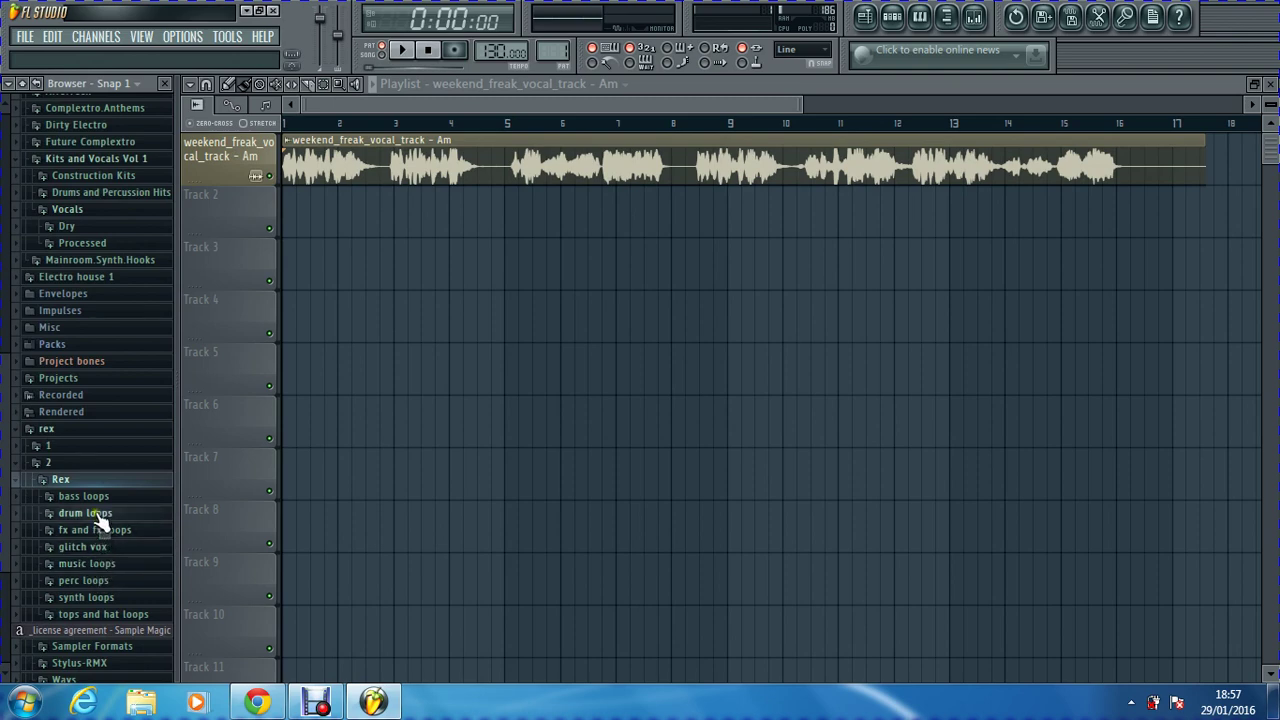
click(100, 614)
Step: Audition th2_top125_miami and th2_top125_inthehats, and fill Track 2 with the inthehats loop from bar 1 to bar 17
click(87, 460)
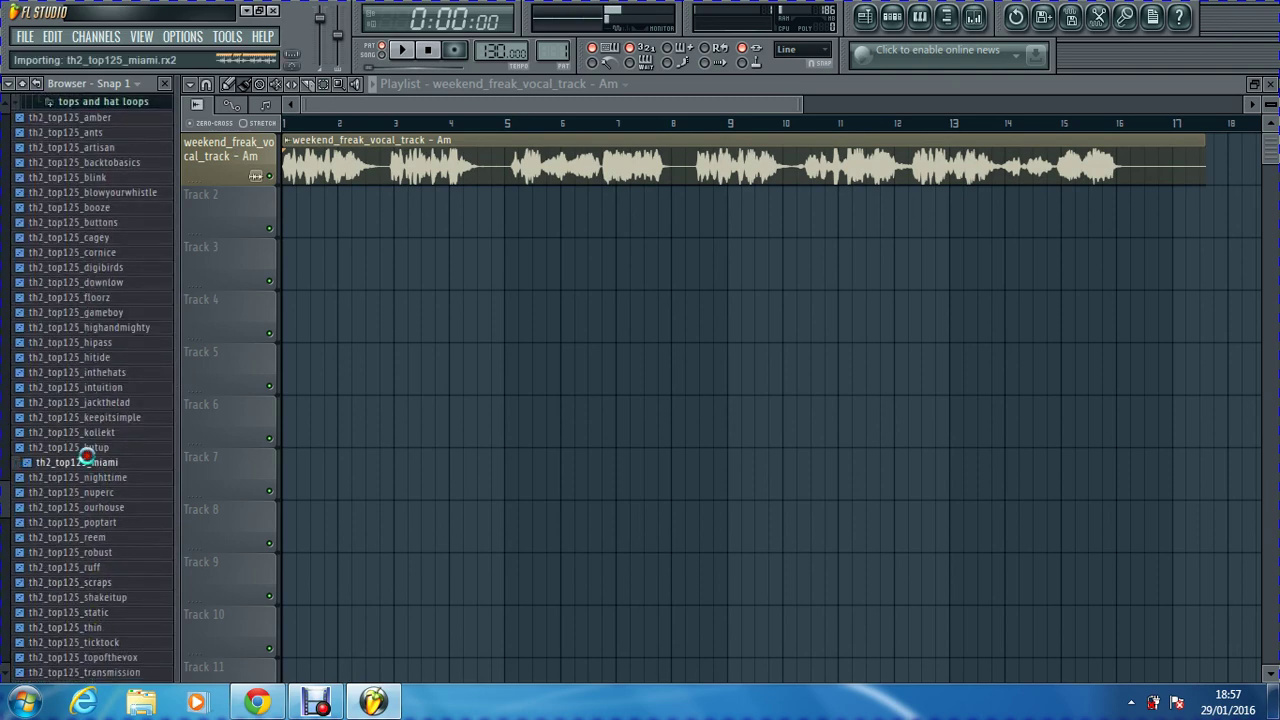
key(space)
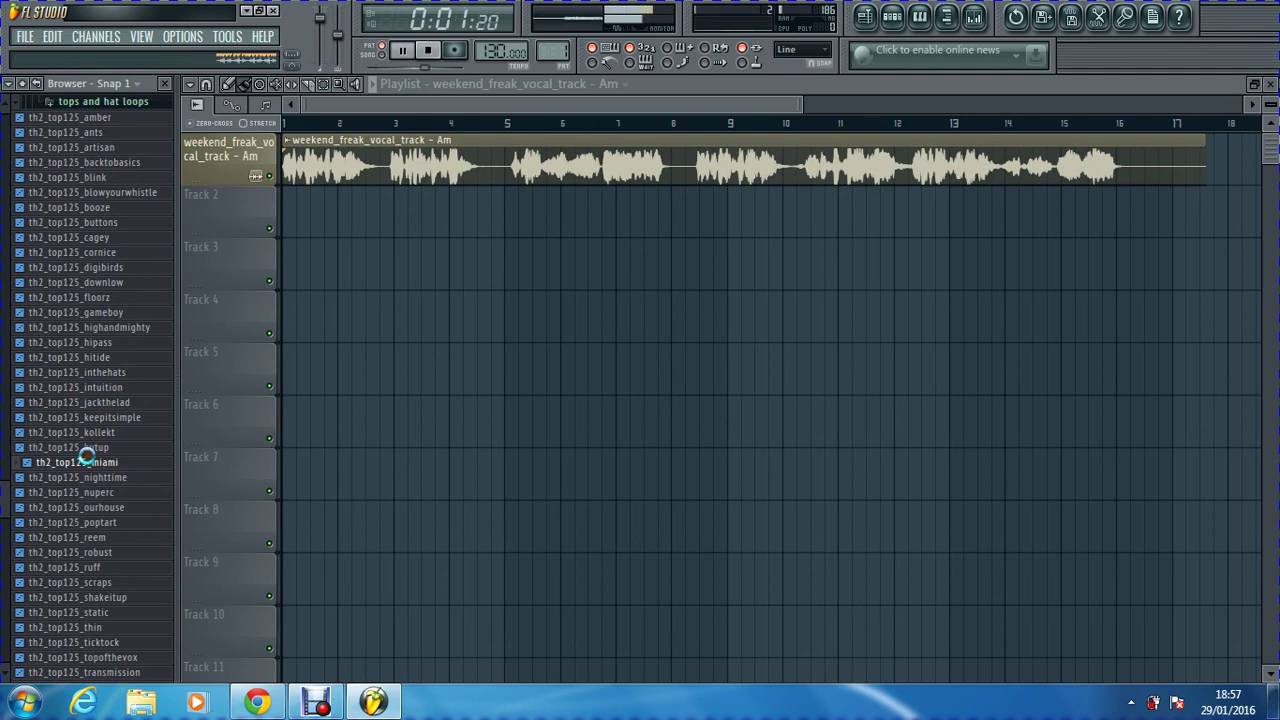
click(87, 372)
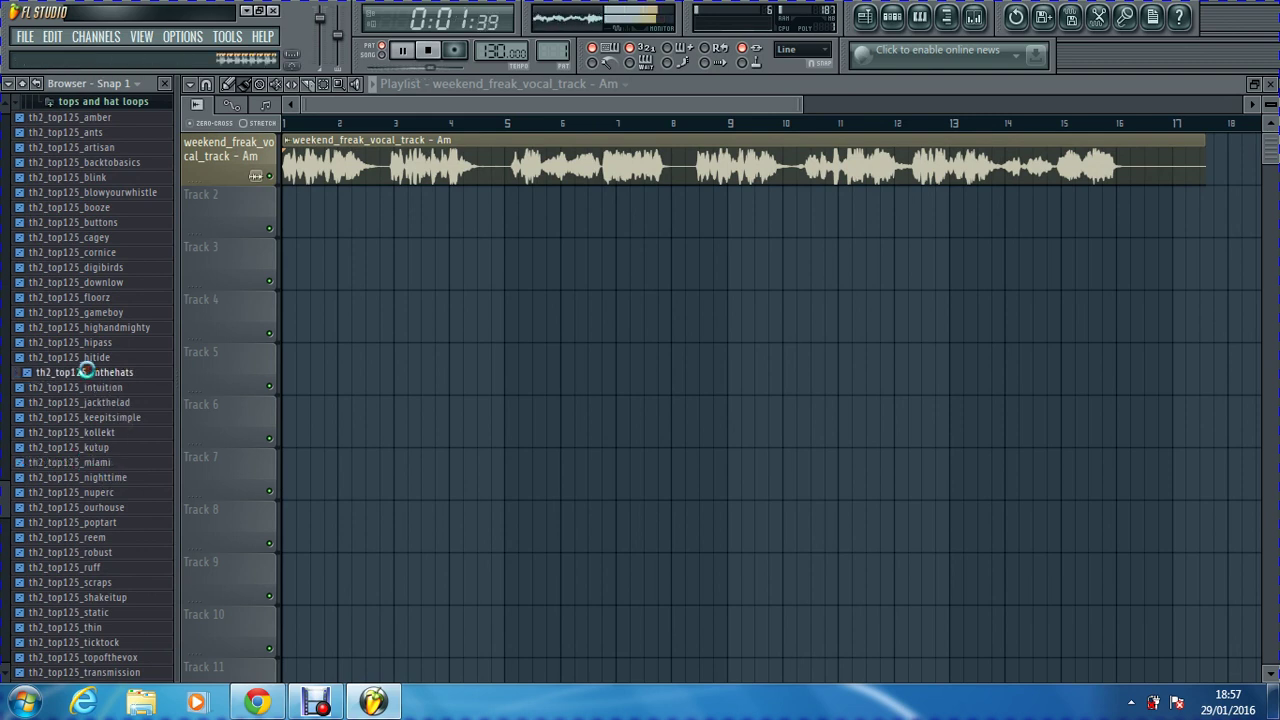
drag(87, 372, 222, 208)
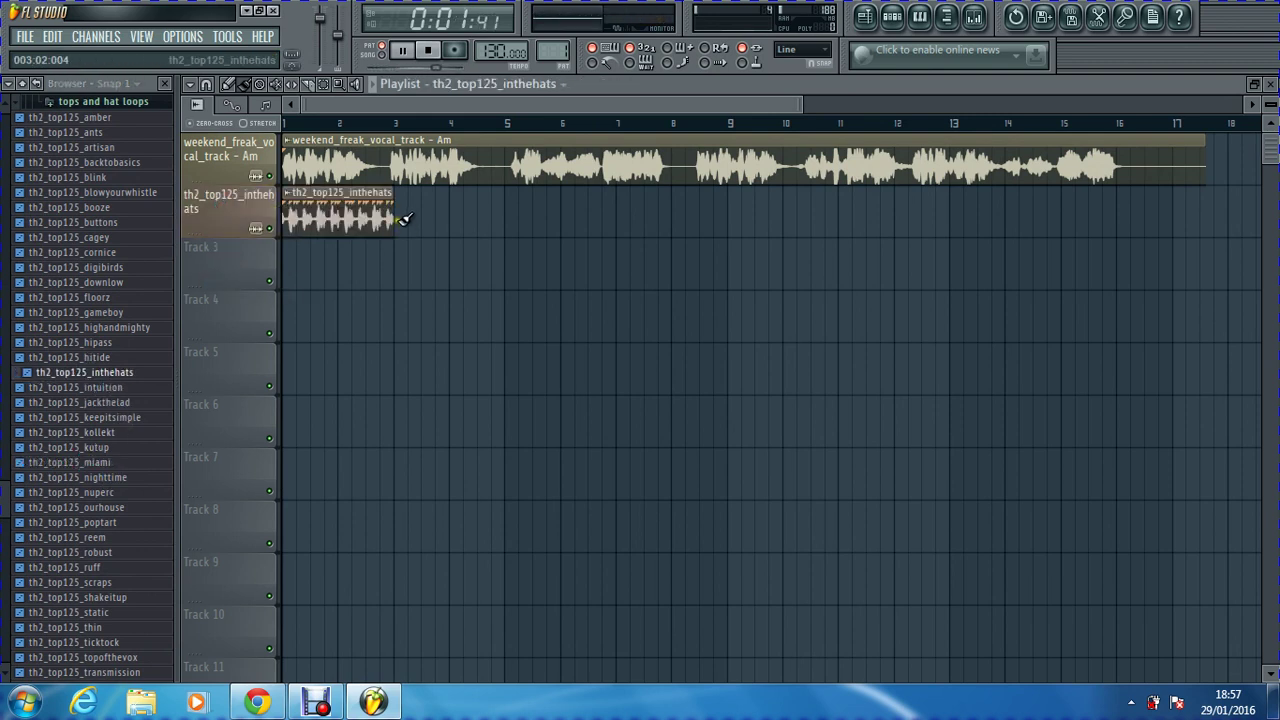
drag(402, 218, 1125, 198)
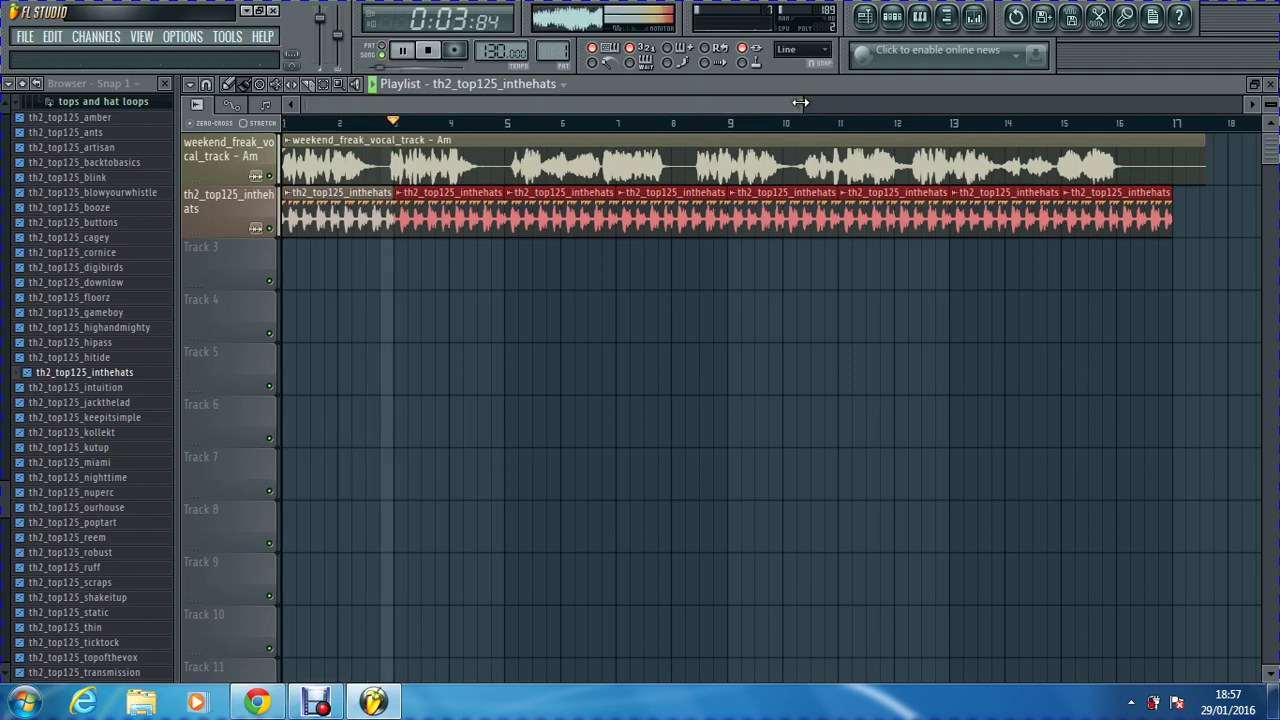
Step: Open the channel settings of weekend_freak_vocal_track - Am, move the window below the two tracks, and restart playback
drag(800, 102, 570, 104)
double_click(637, 180)
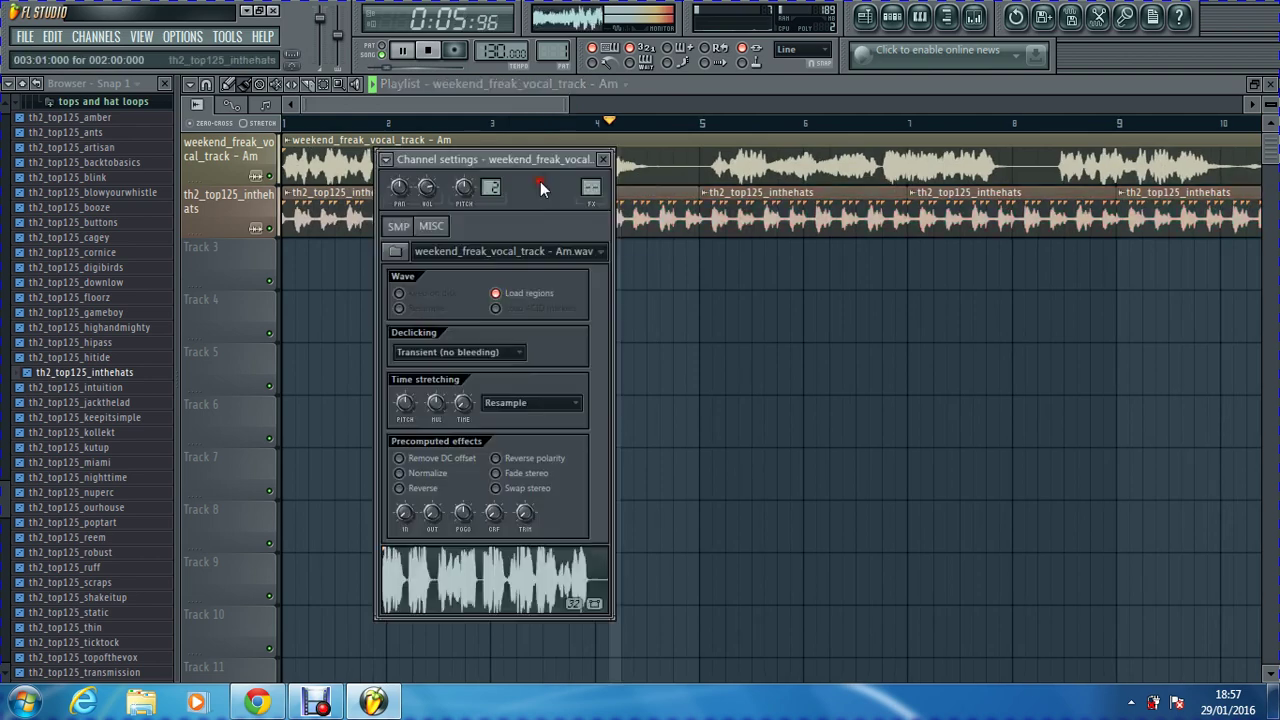
drag(542, 157, 580, 291)
key(space)
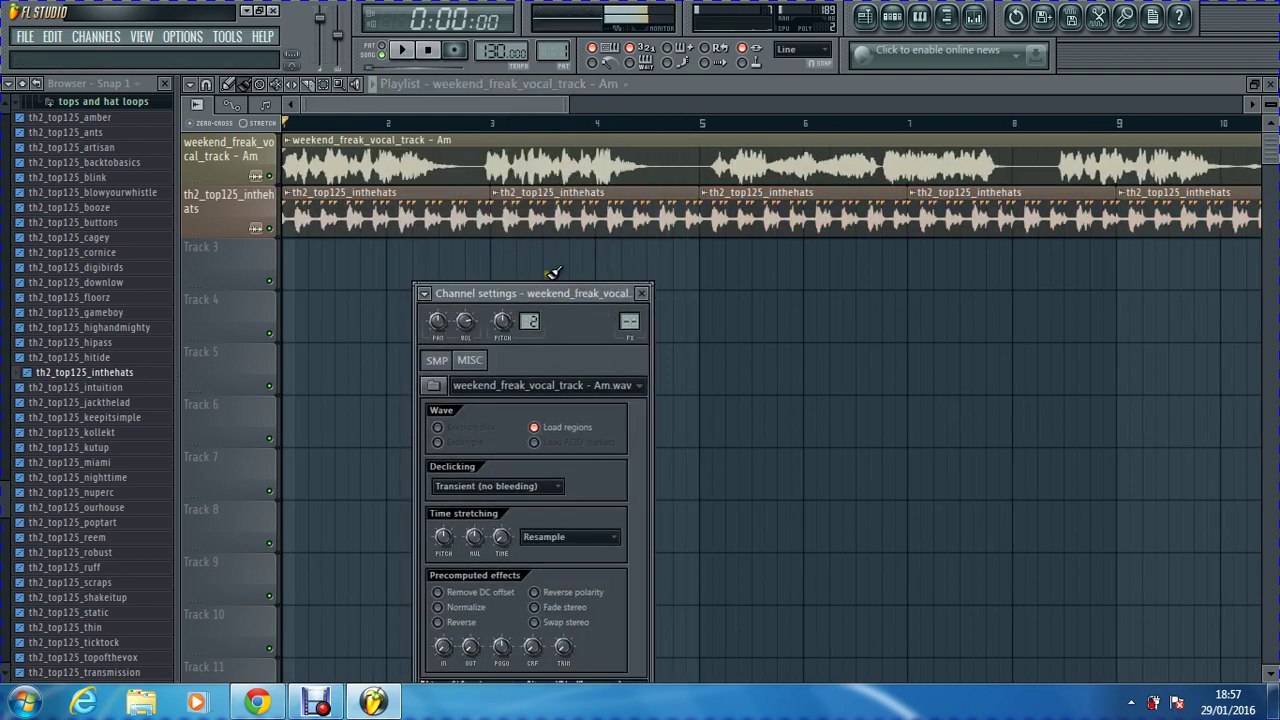
key(space)
Step: Fine-tune the vocal's channel pitch by ear against the hat loop during playback, settling slightly above its original pitch
click(501, 321)
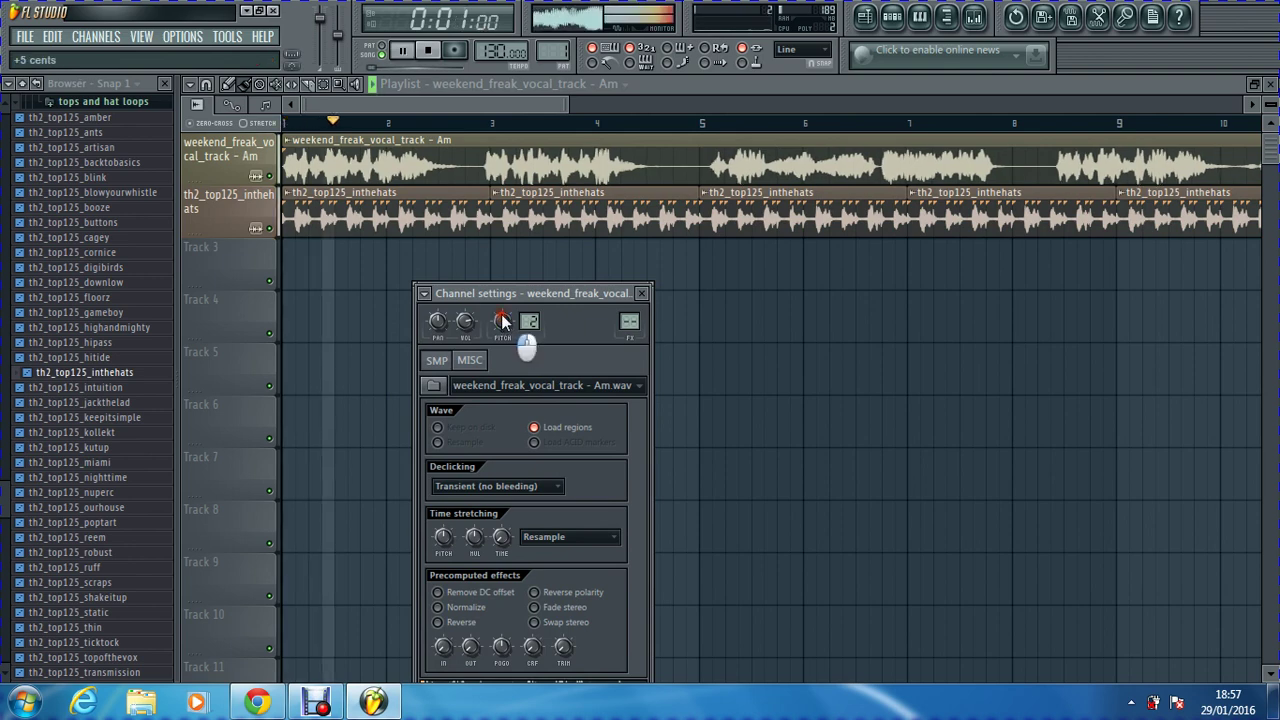
drag(503, 330, 505, 410)
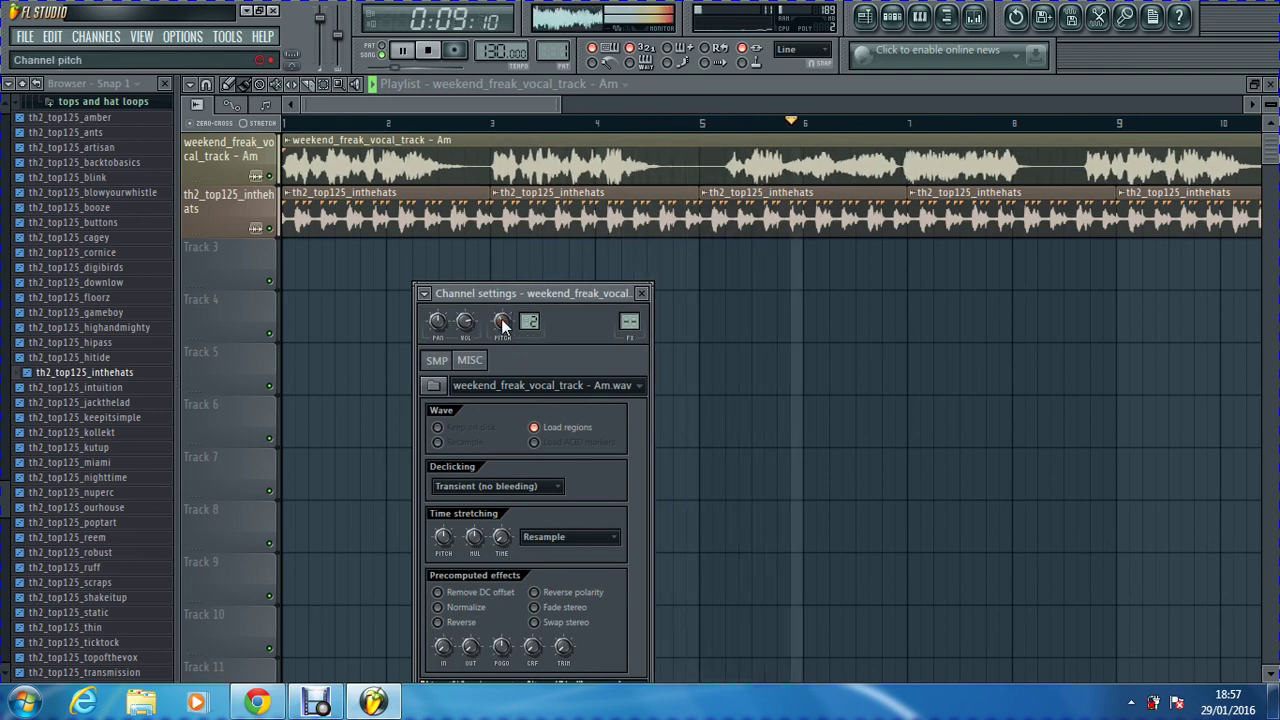
drag(501, 318, 502, 294)
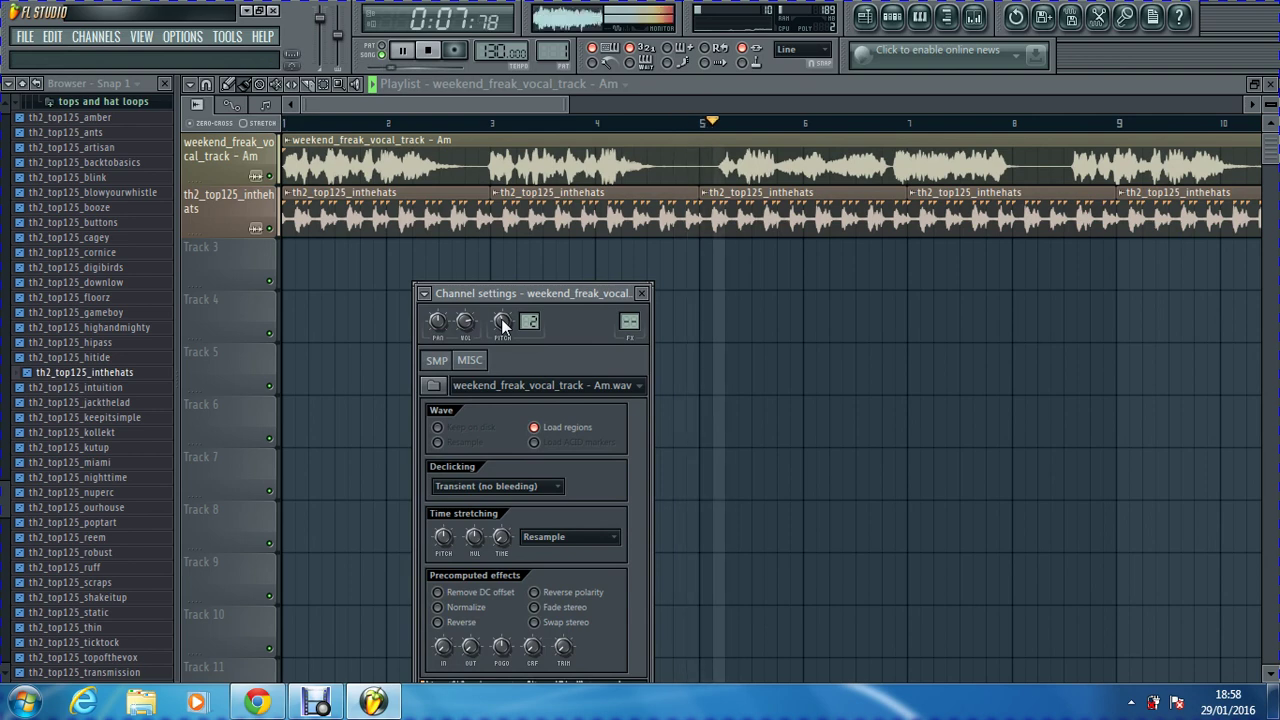
drag(501, 319, 494, 199)
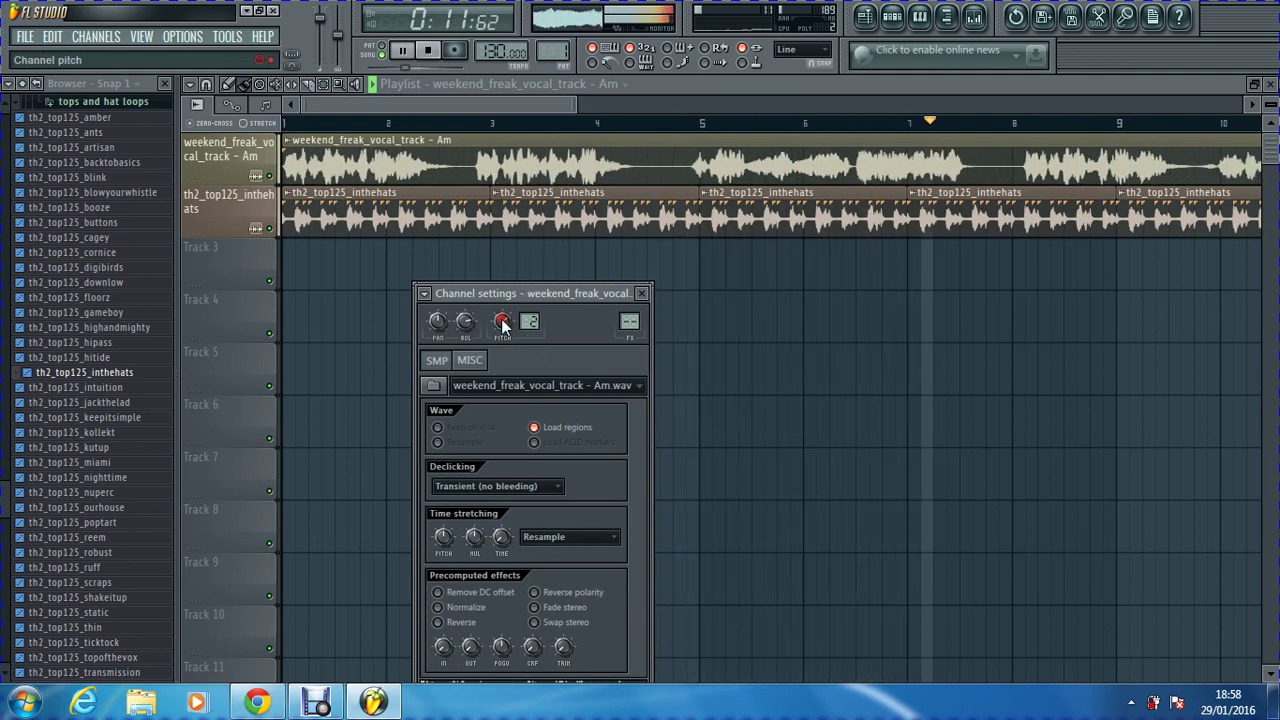
key(space)
key(space)
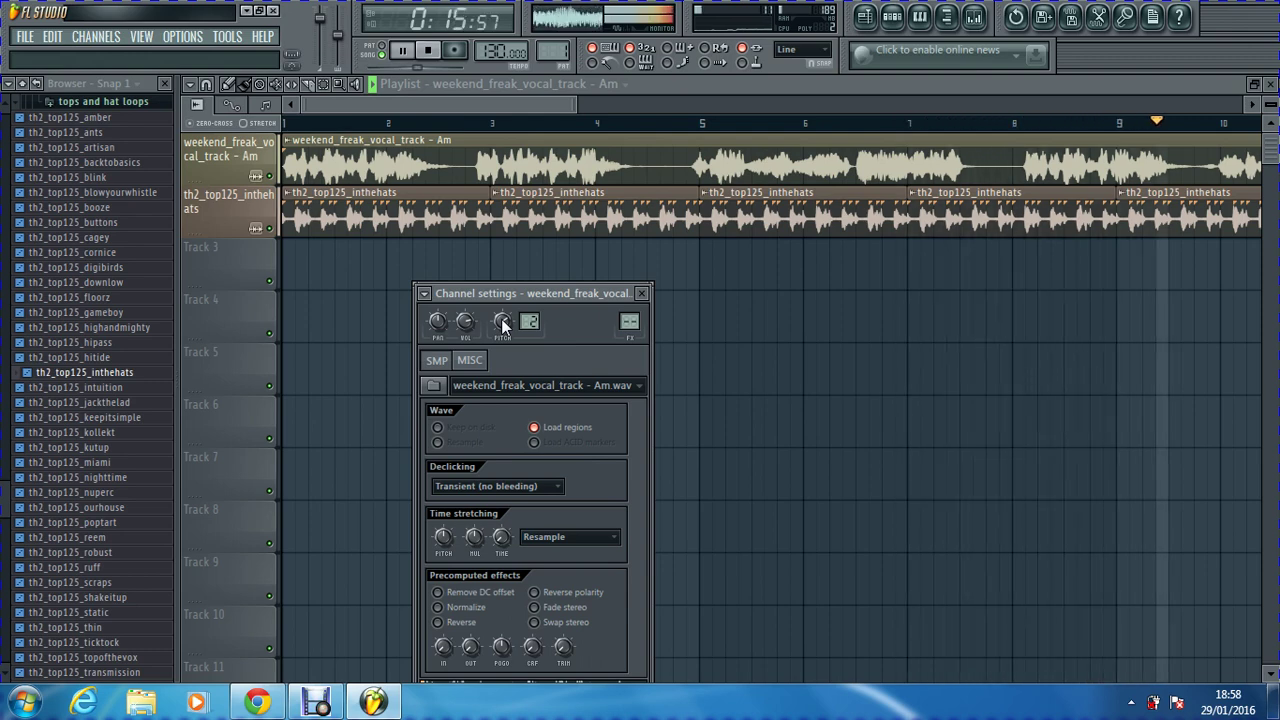
drag(501, 319, 500, 348)
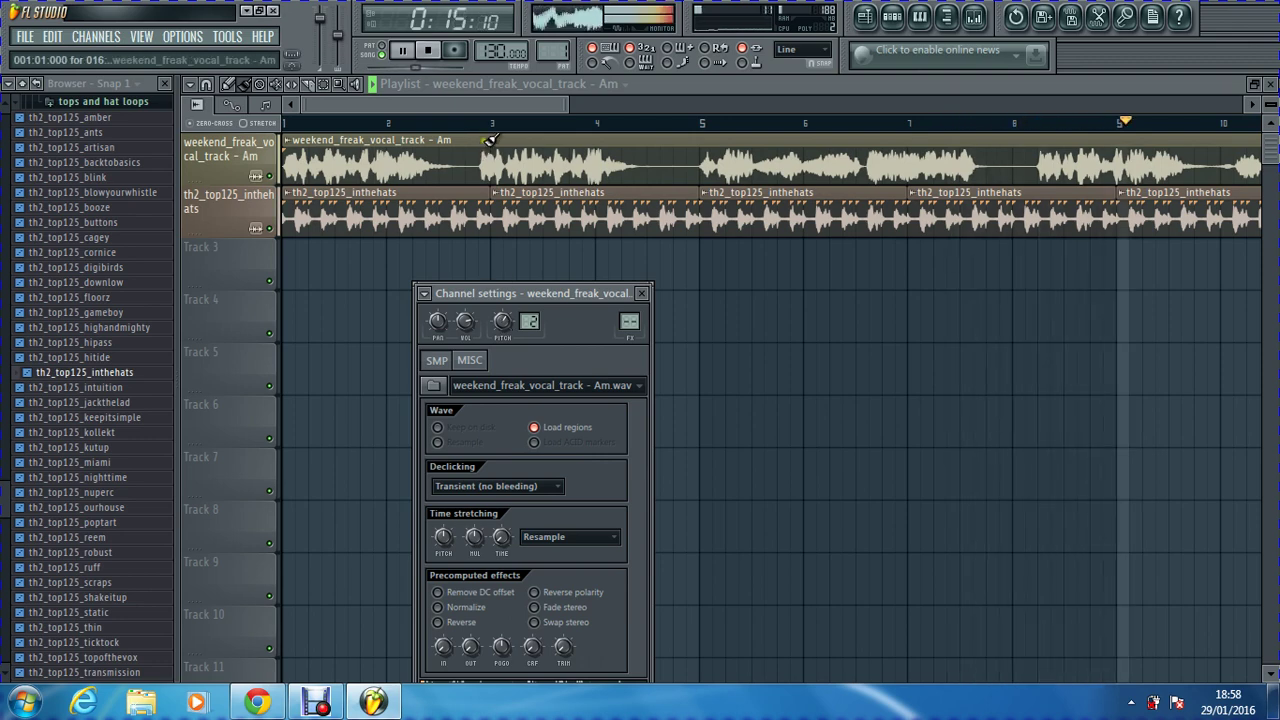
Step: Trim the end of the vocal clip on Track 1 to bar 17 and stop playback
click(543, 100)
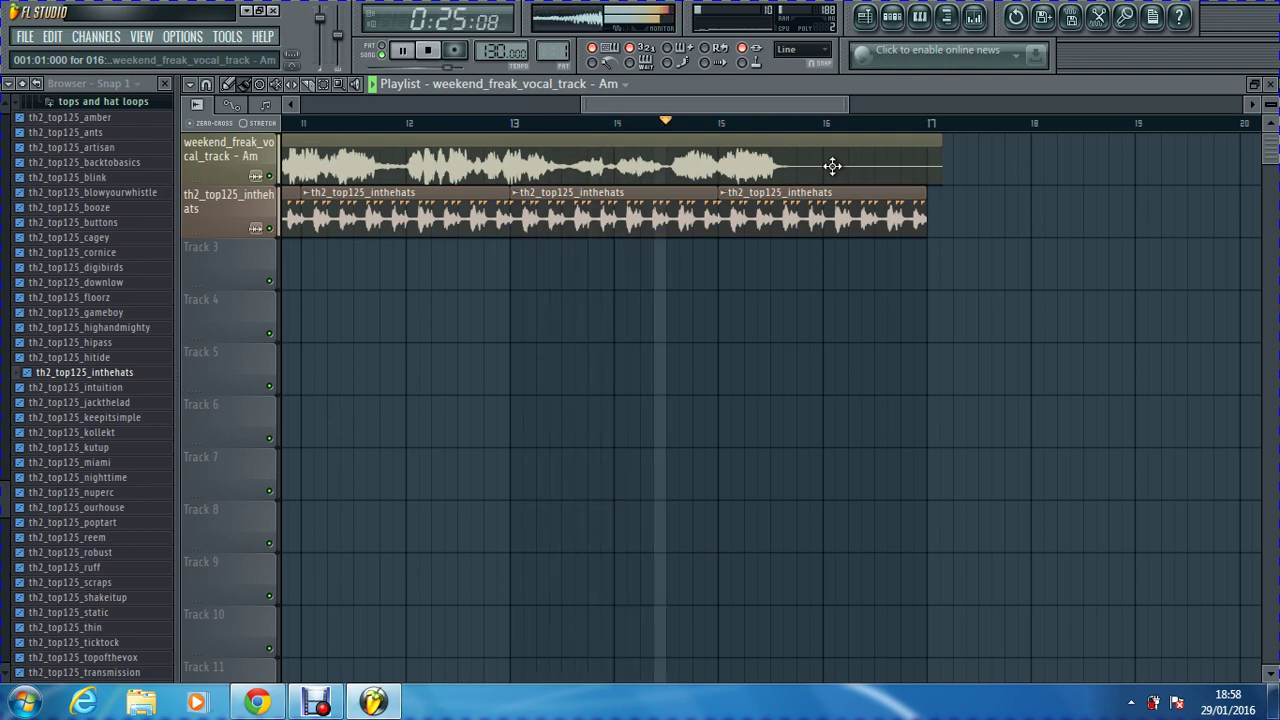
drag(937, 149, 921, 148)
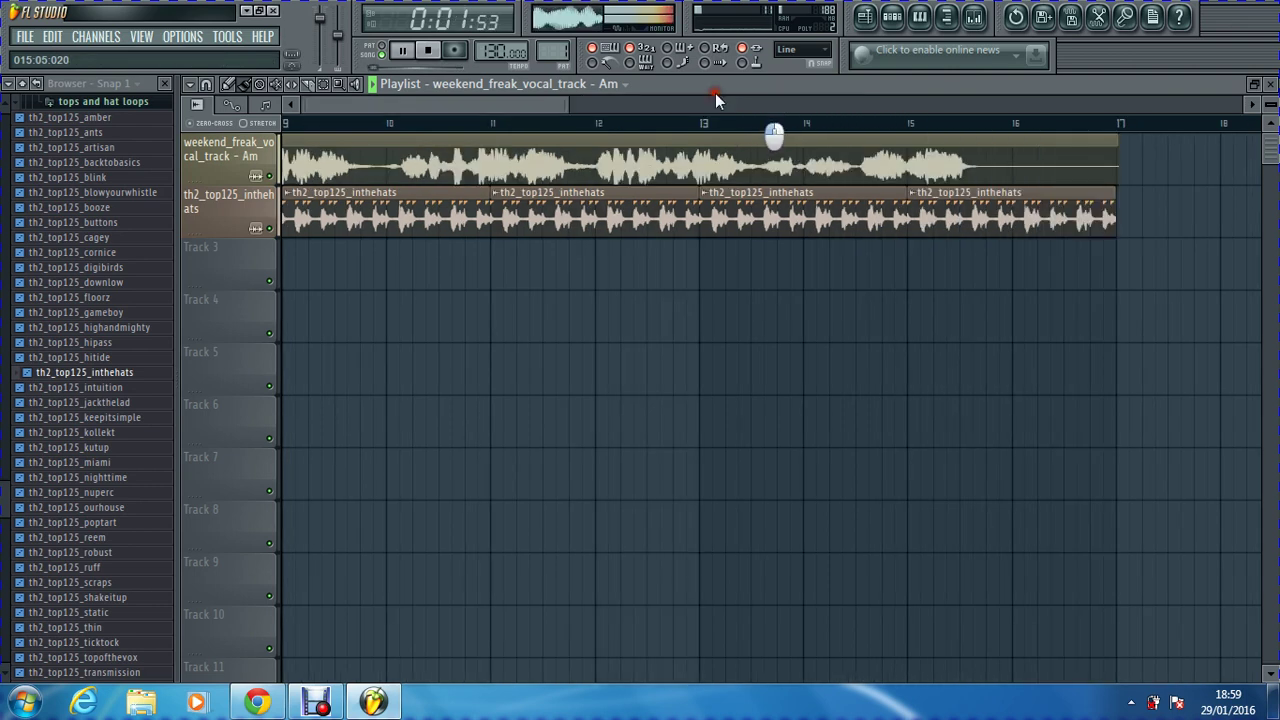
key(space)
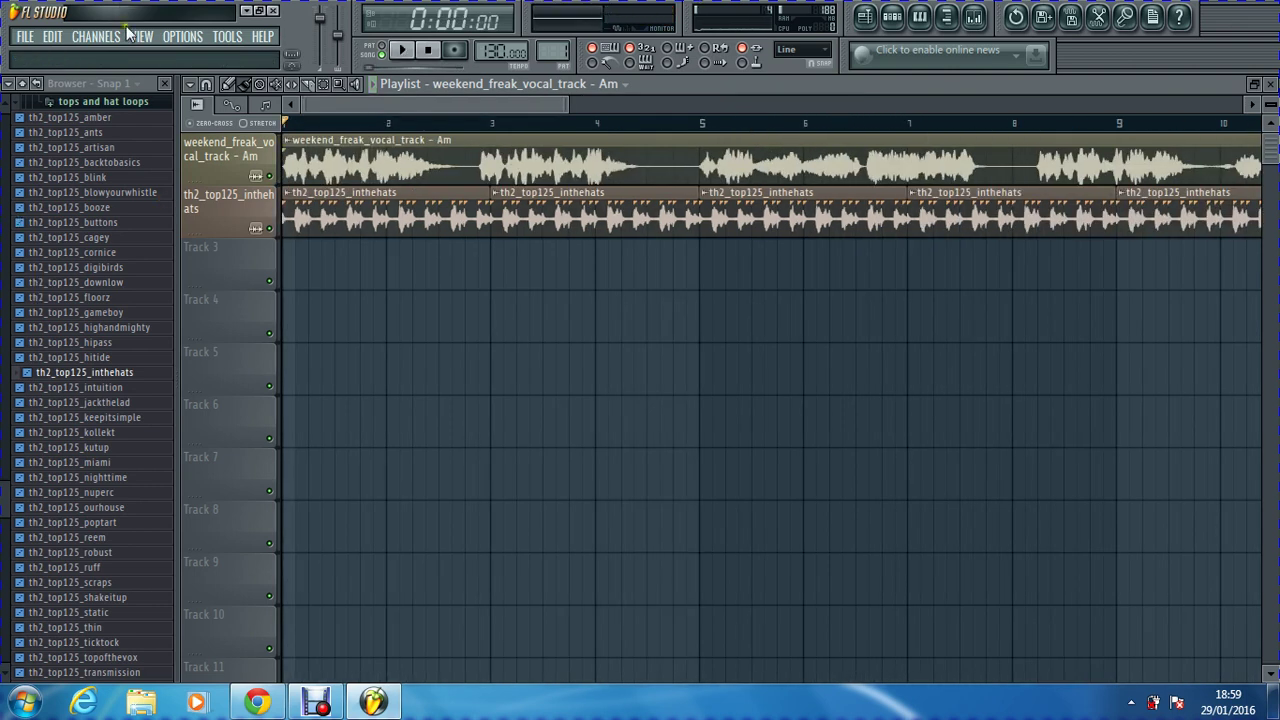
Step: Look through Electro.House.Kits.Vol.1 and ACid House Basslines under Electro house 1, closing the rex loop folders first and collapsing the browser at the end
click(112, 102)
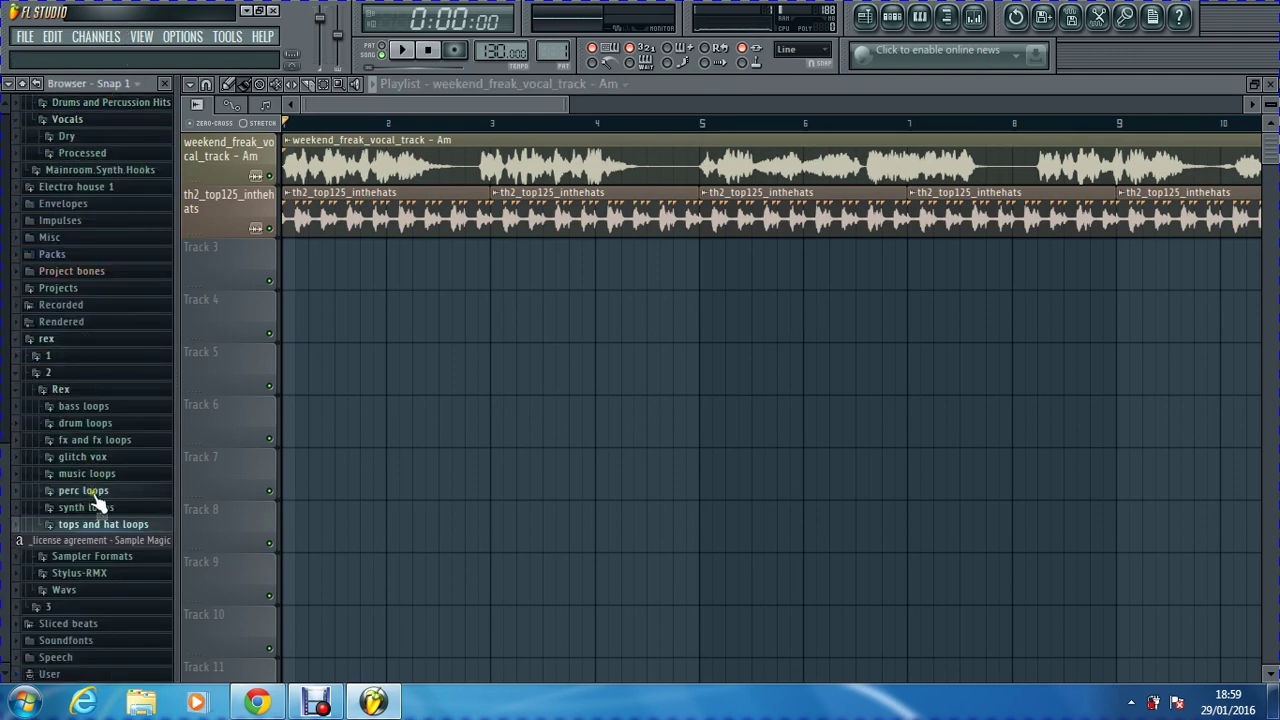
click(84, 395)
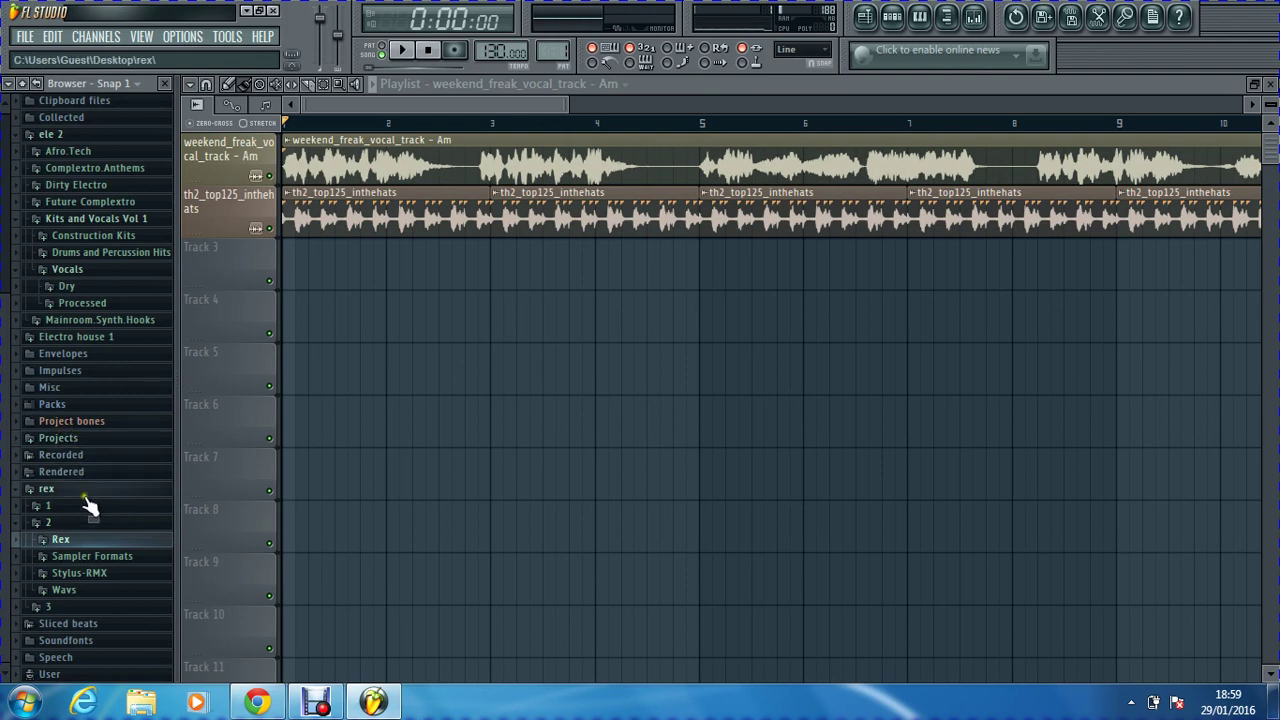
click(118, 340)
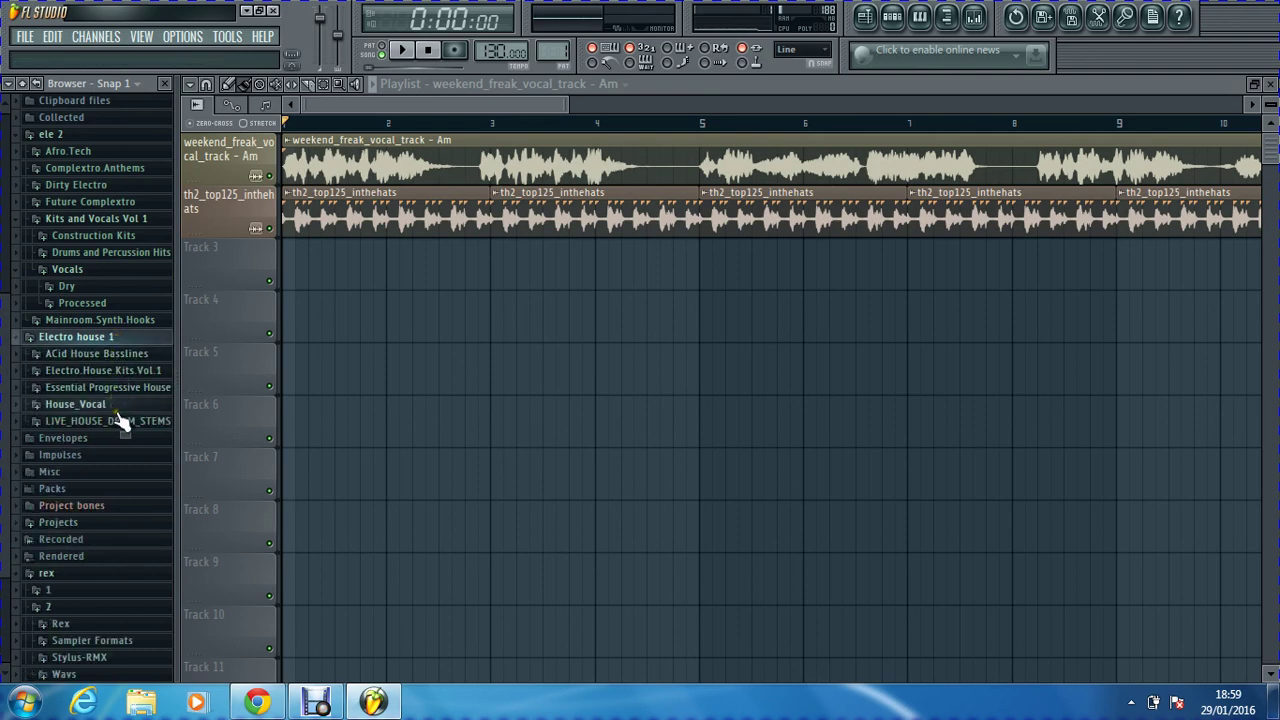
click(127, 375)
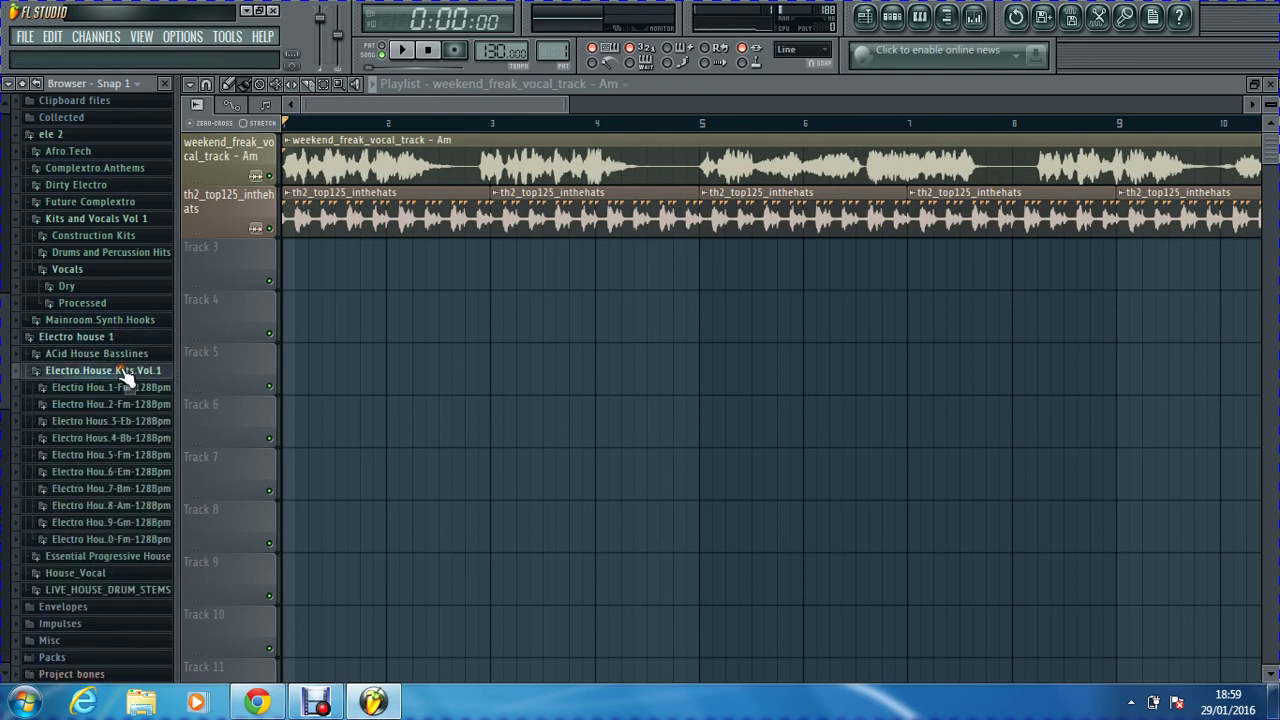
click(126, 373)
click(124, 358)
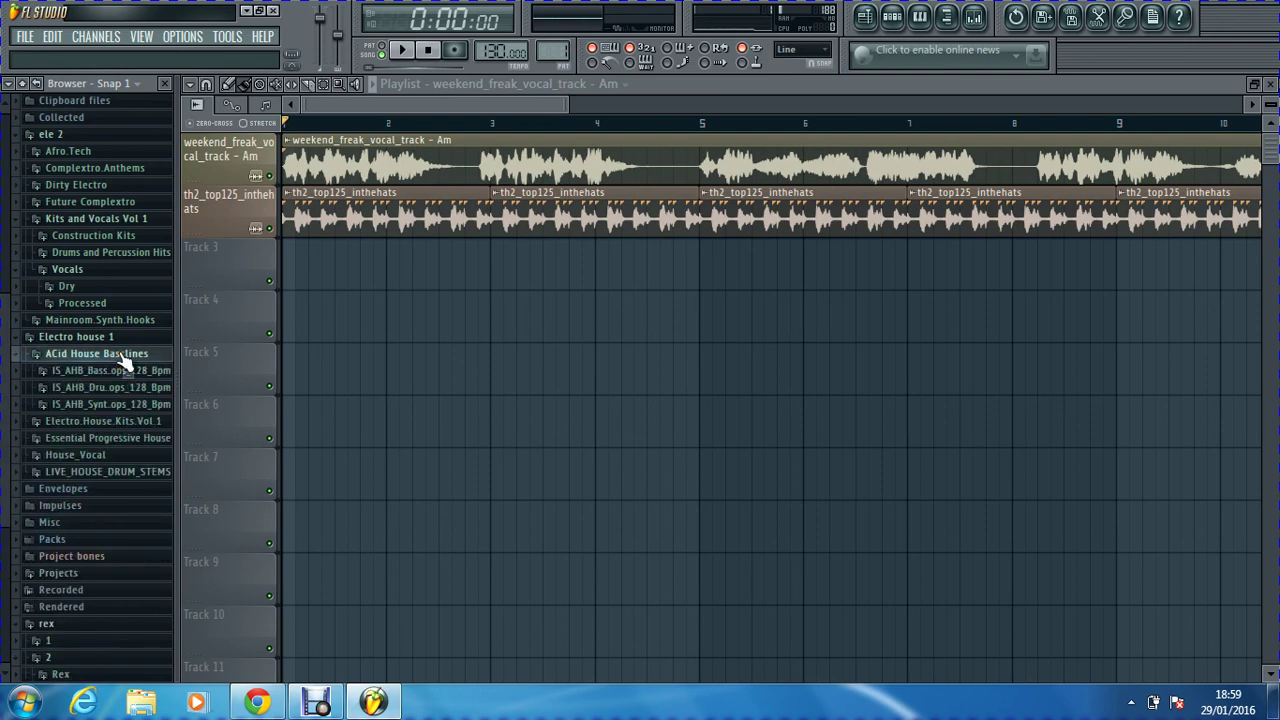
click(124, 358)
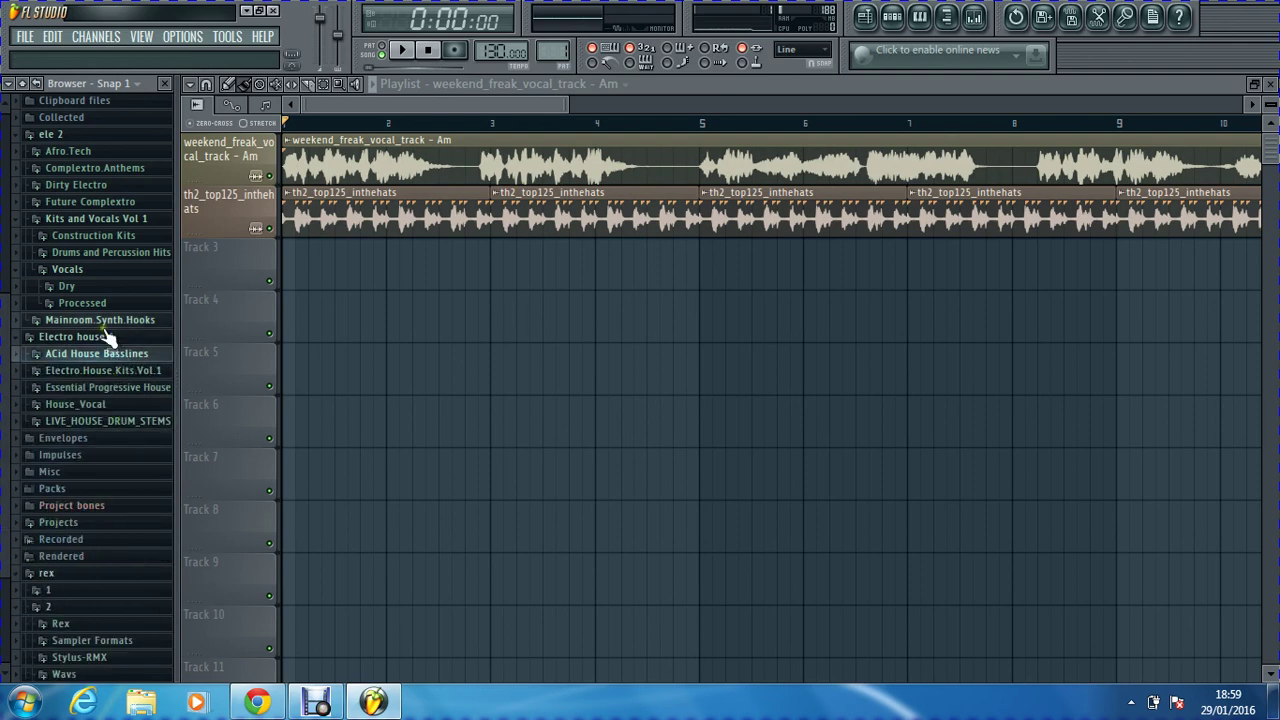
click(25, 220)
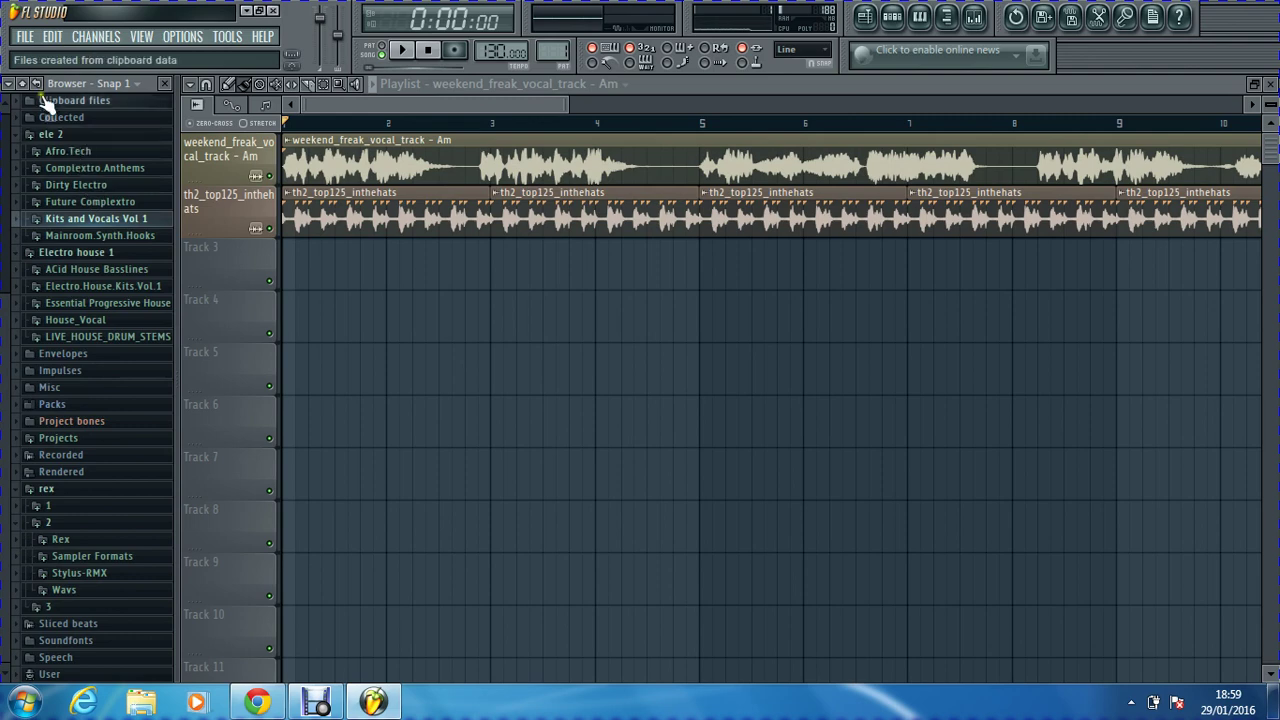
click(36, 84)
Step: Open the EHP1 Special Loops folder under Electro house 1, Essential Progressive House, checking Electro.House.Kits.Vol.1 on the way
click(77, 330)
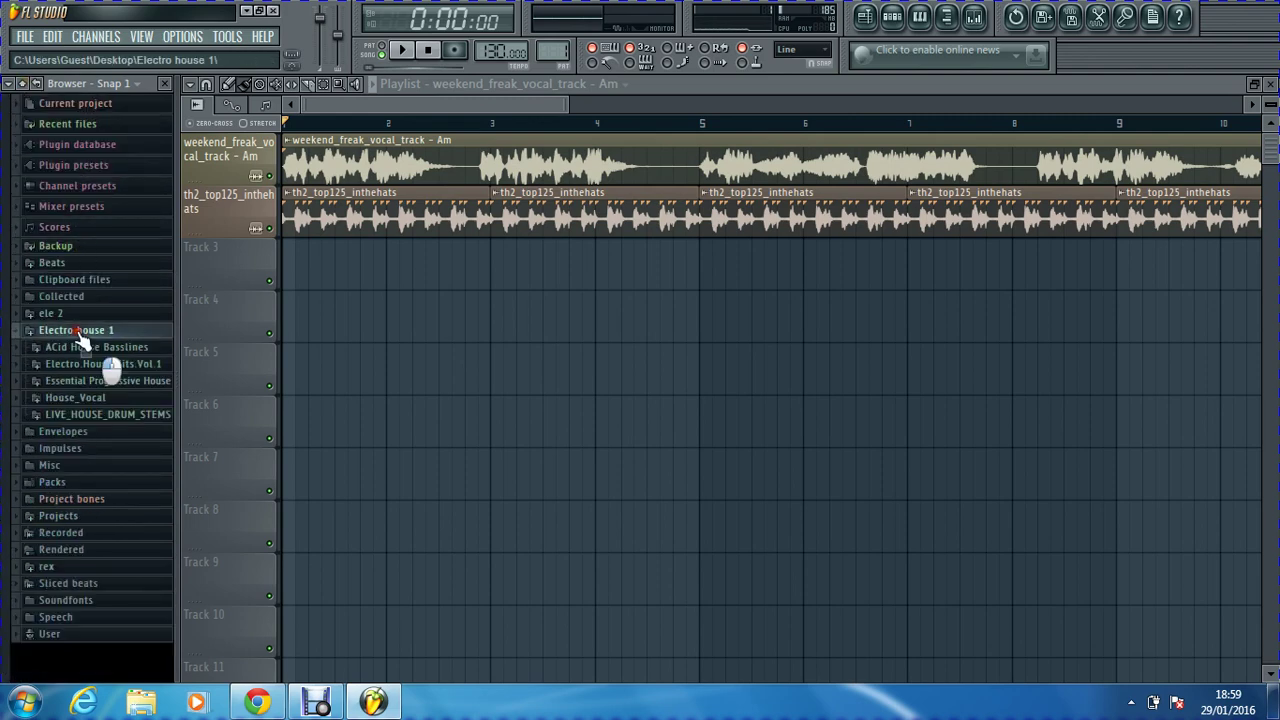
click(113, 364)
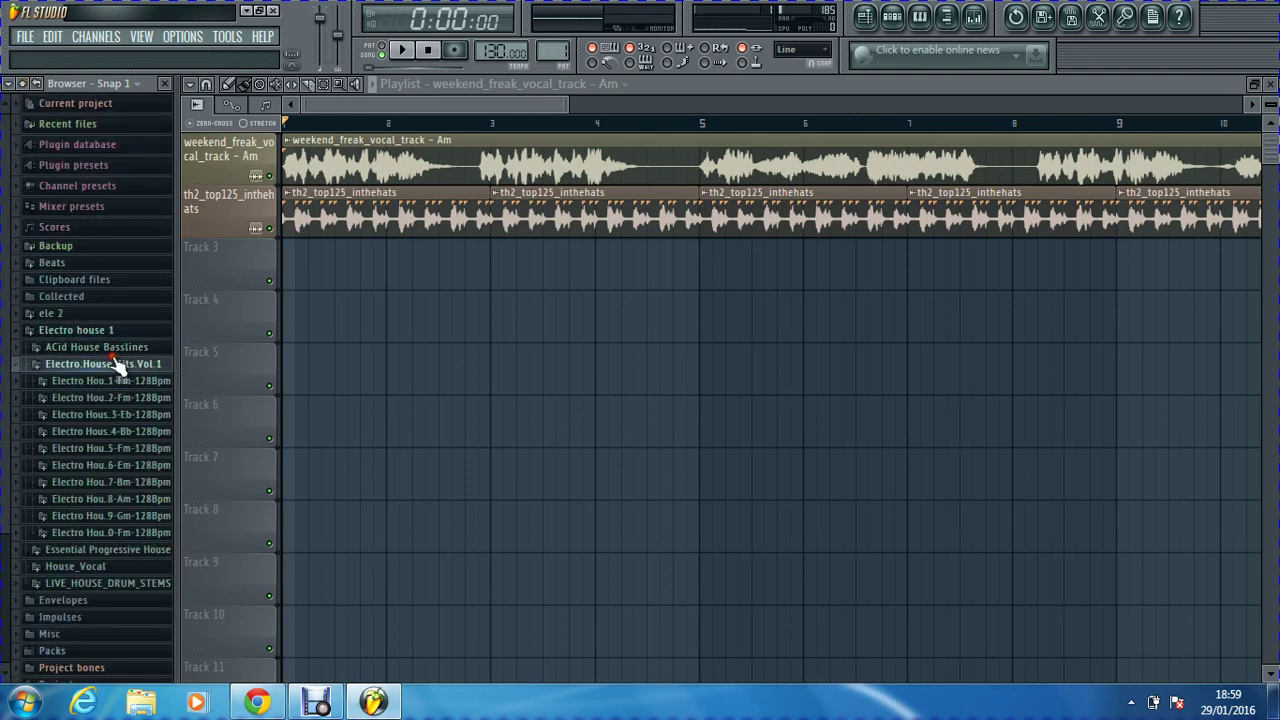
click(117, 366)
click(116, 381)
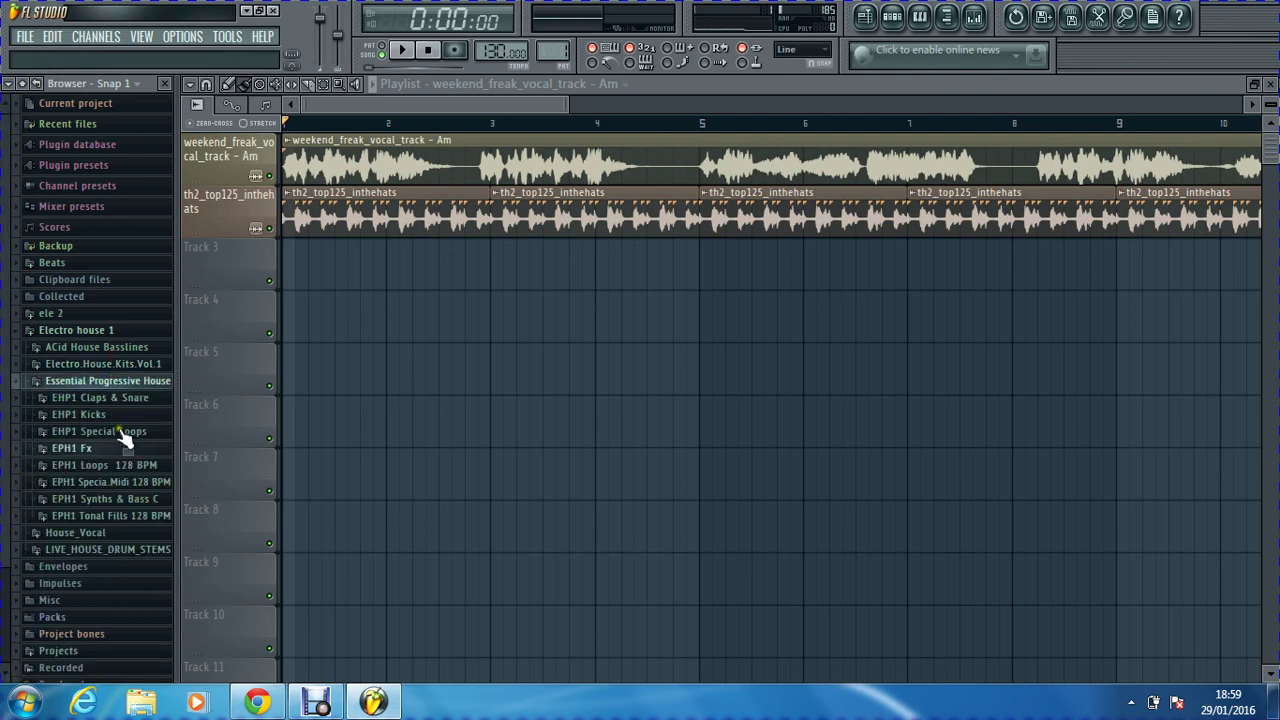
click(130, 433)
Step: Preview a range of EHP1 Special Loops samples, from 022 F down to 034 C, and back up to 004 D
click(128, 432)
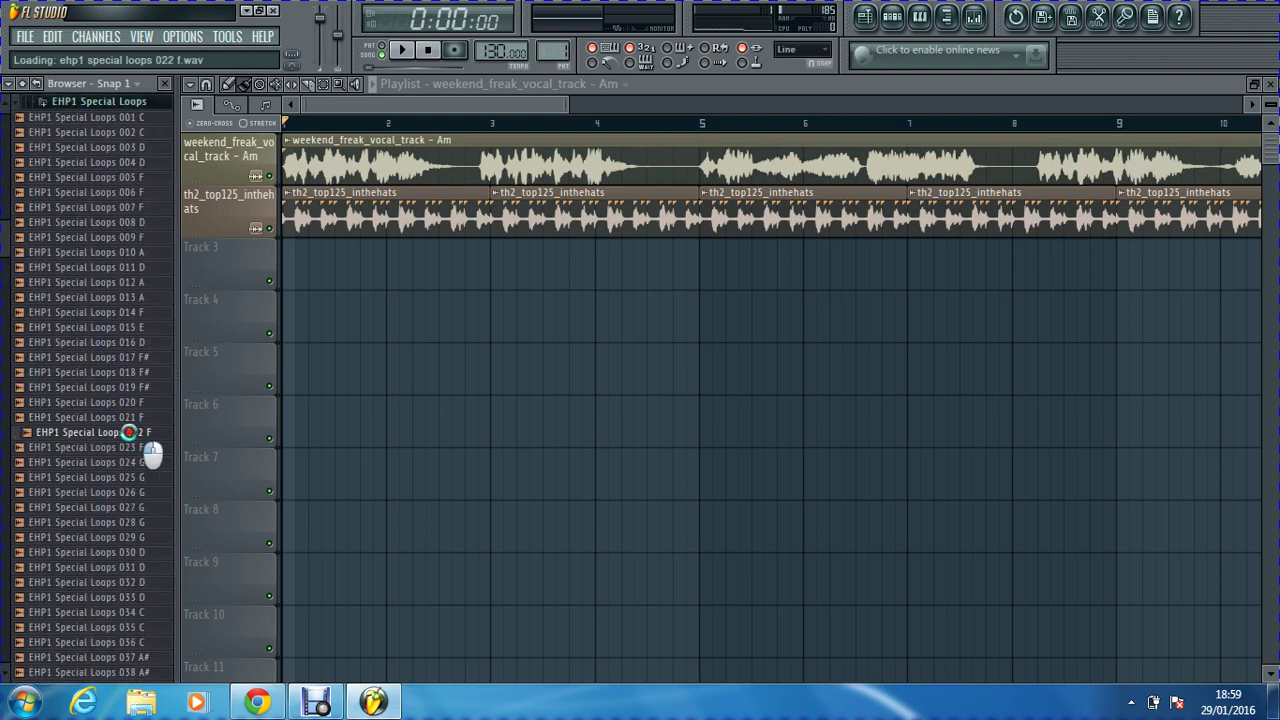
click(120, 478)
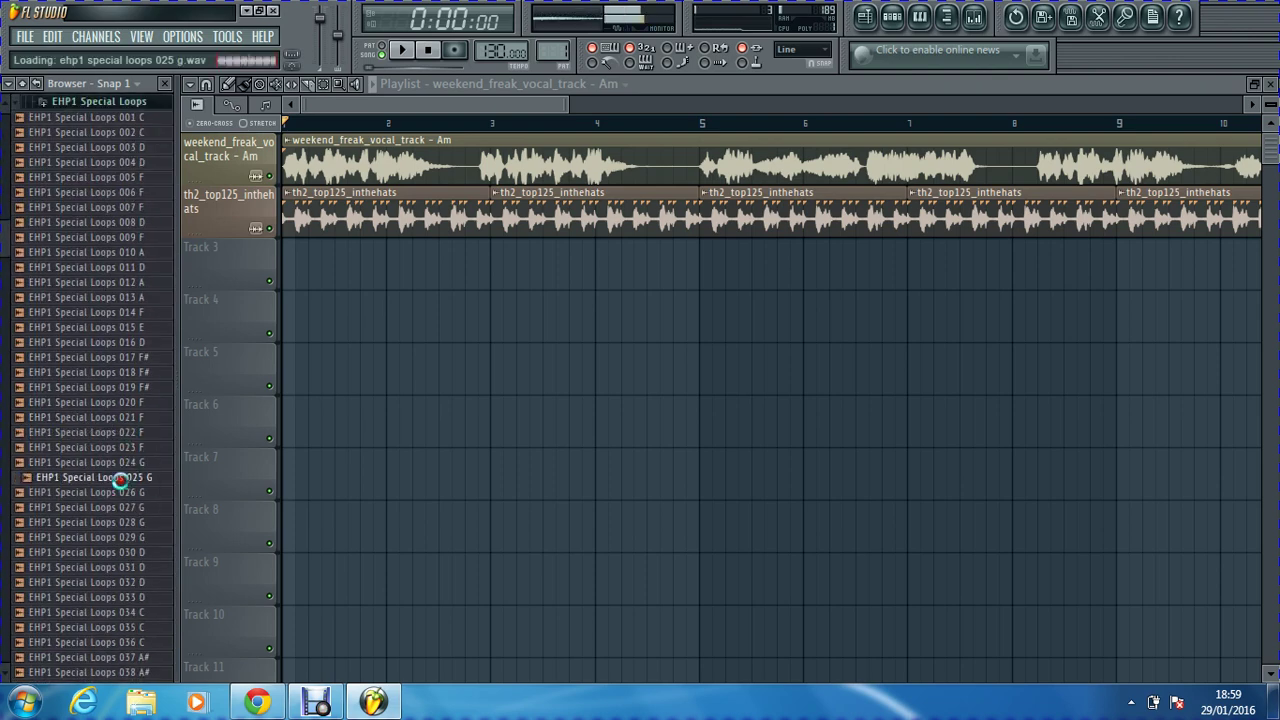
click(122, 507)
click(115, 567)
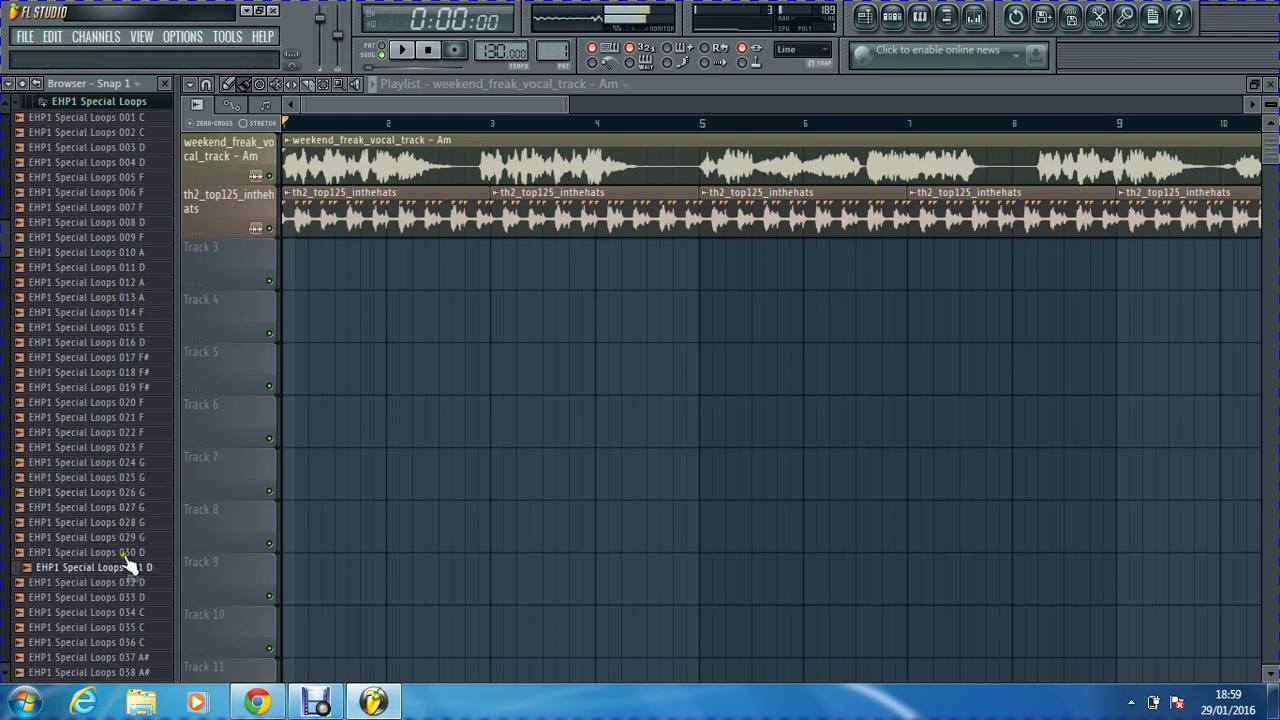
click(120, 582)
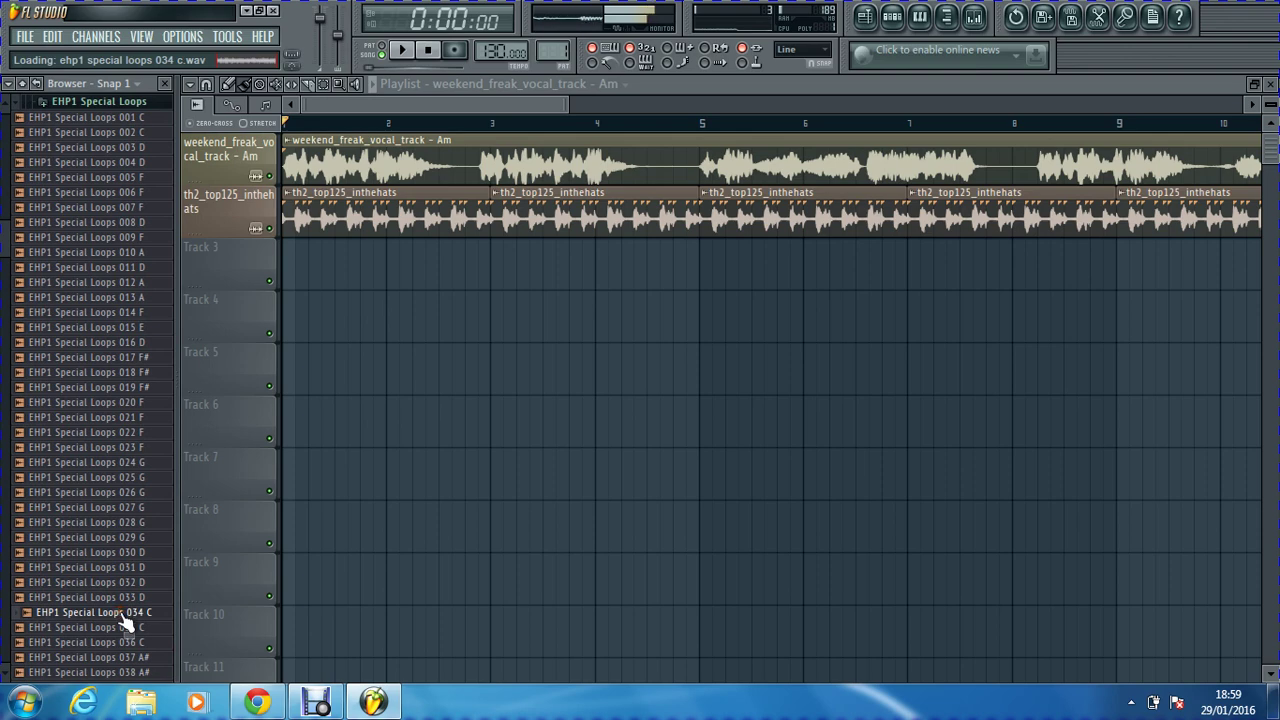
click(122, 522)
click(125, 240)
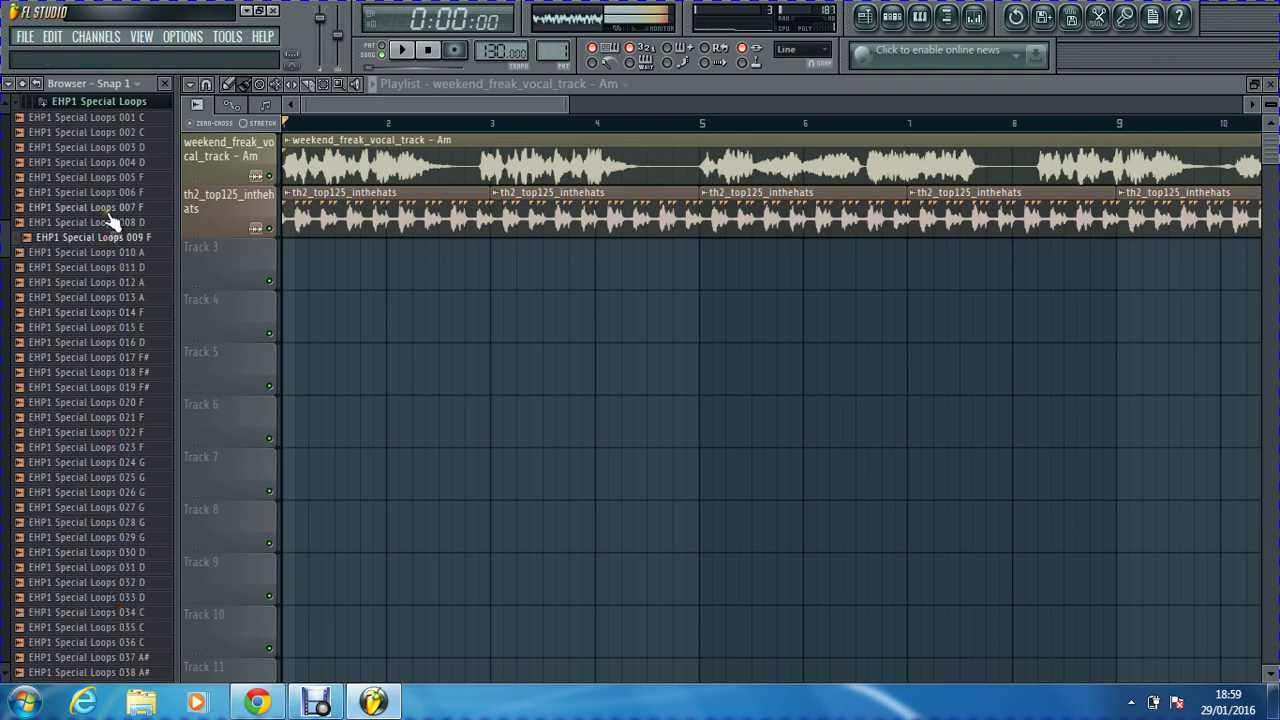
click(114, 193)
click(117, 180)
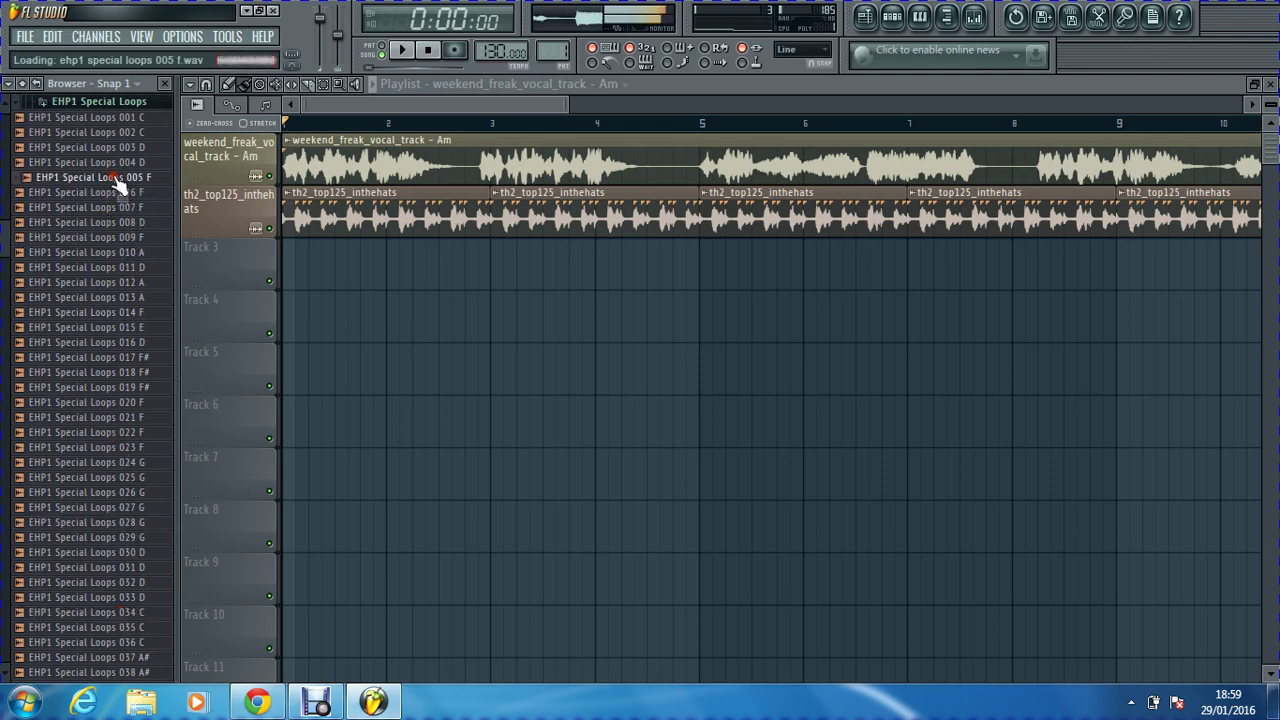
click(120, 162)
Step: Place EHP1 Special Loops 003 D at bar 1 on Track 3, mute the th2_top125_inthehats track and start playback
click(118, 147)
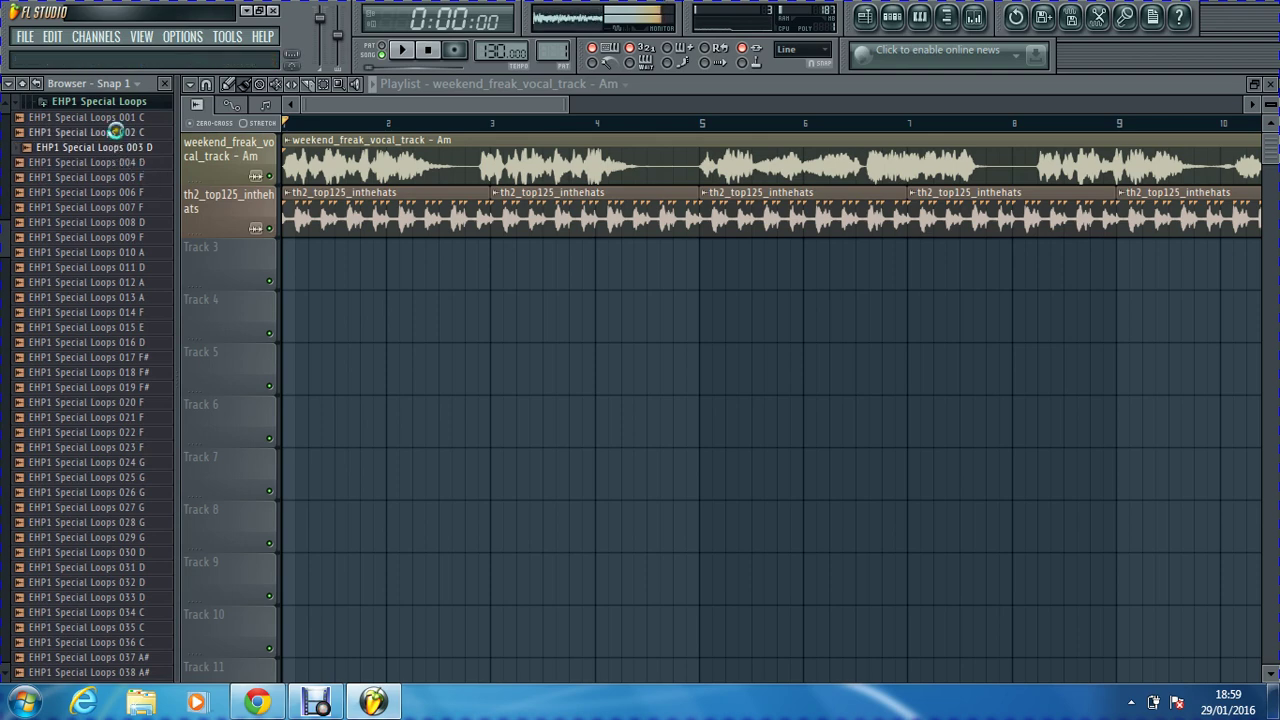
drag(118, 147, 218, 290)
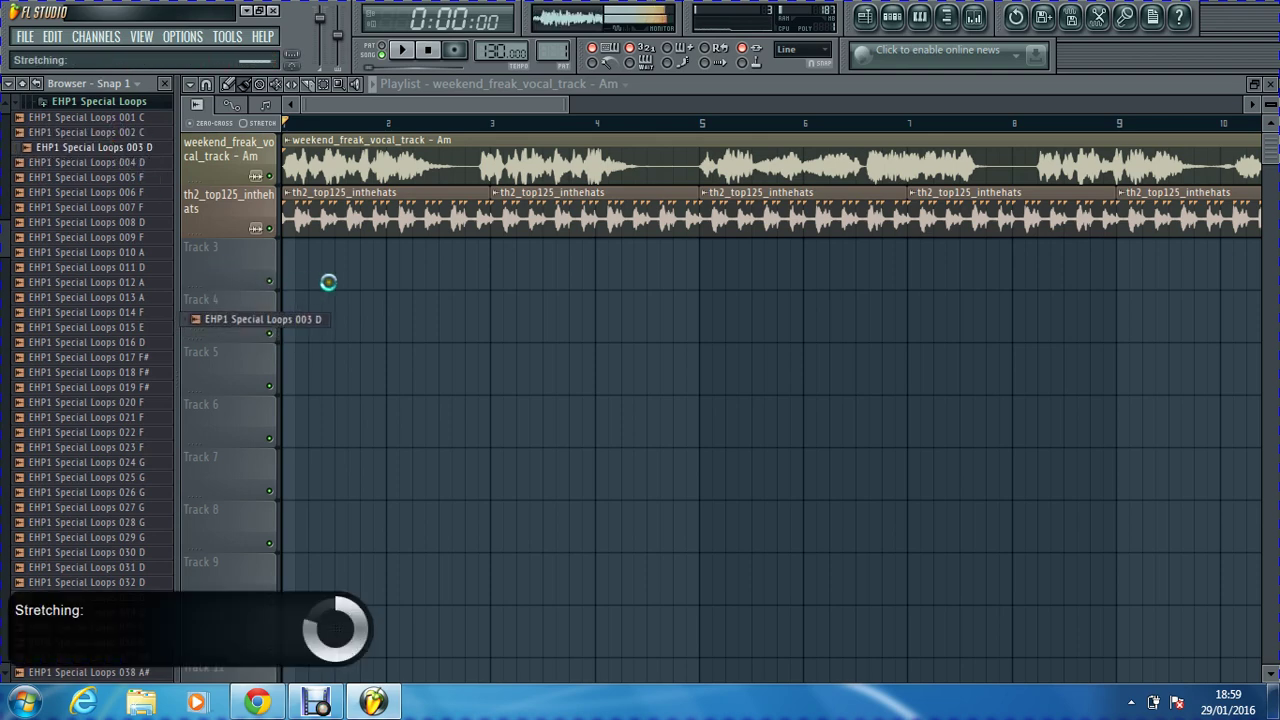
click(269, 228)
key(space)
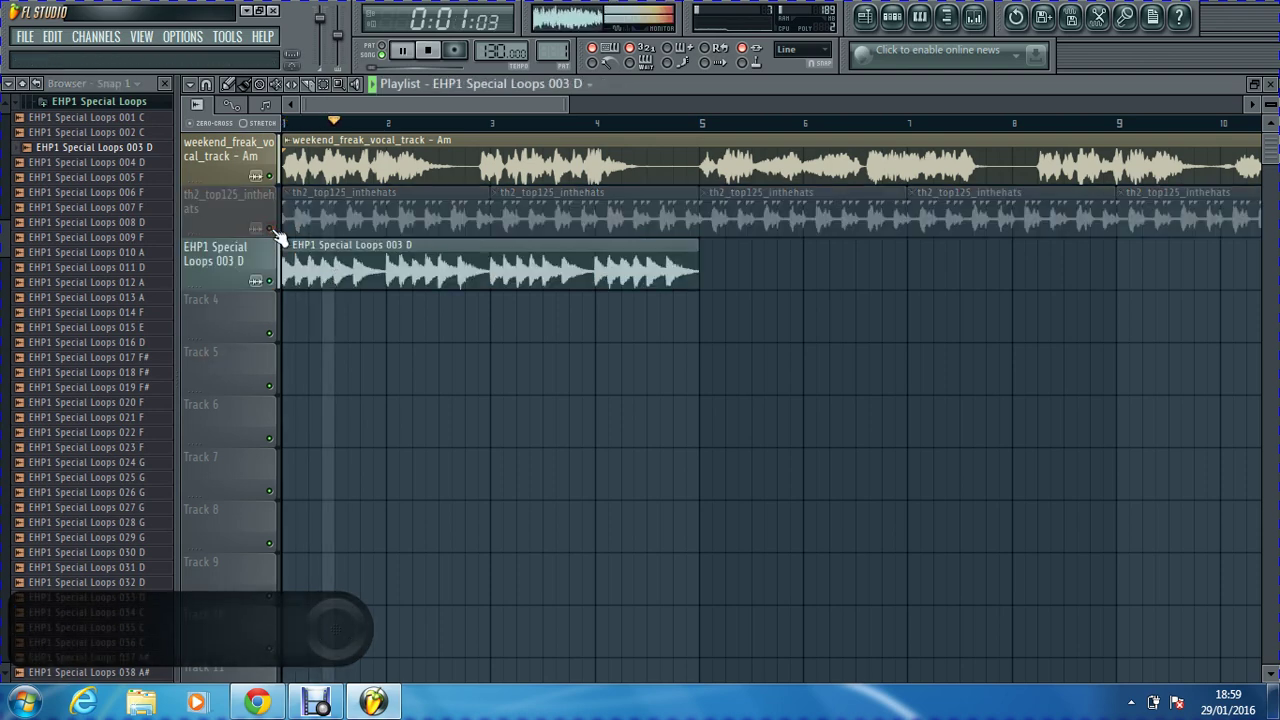
Step: Repeat the EHP1 Special Loops 003 D clip on Track 3 at bars 5, 9 and 13
click(712, 268)
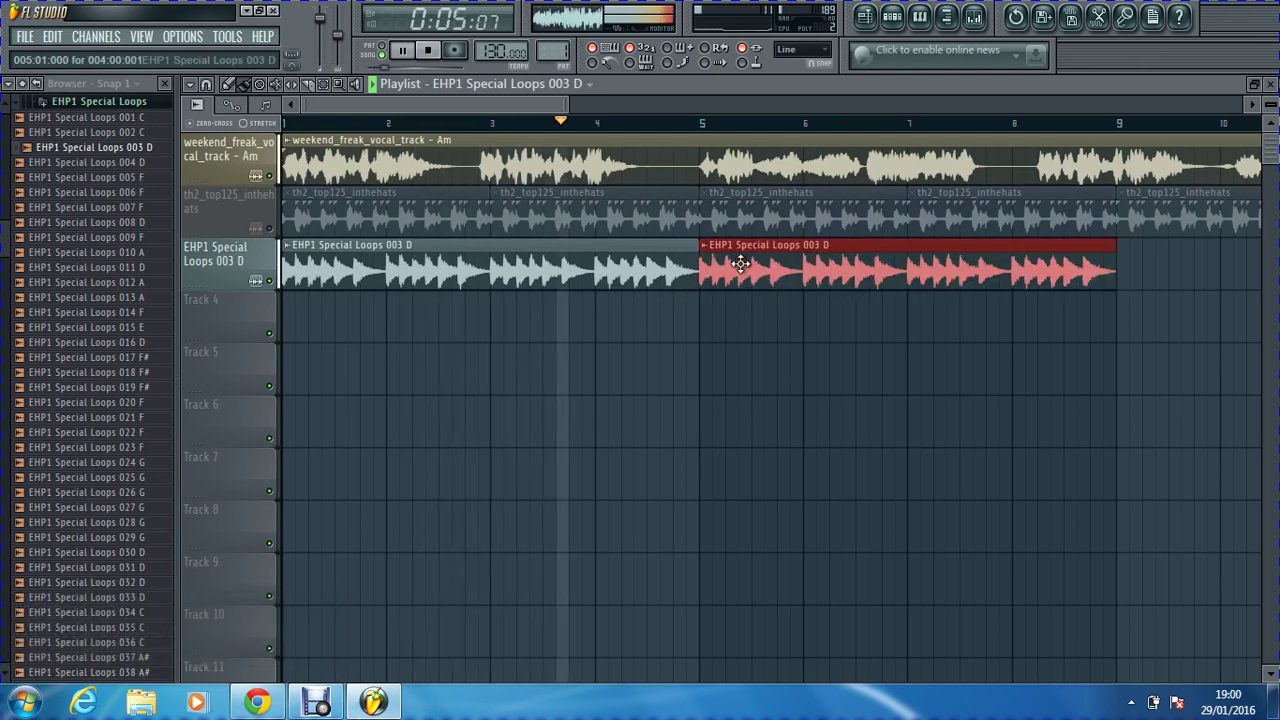
drag(449, 107, 534, 108)
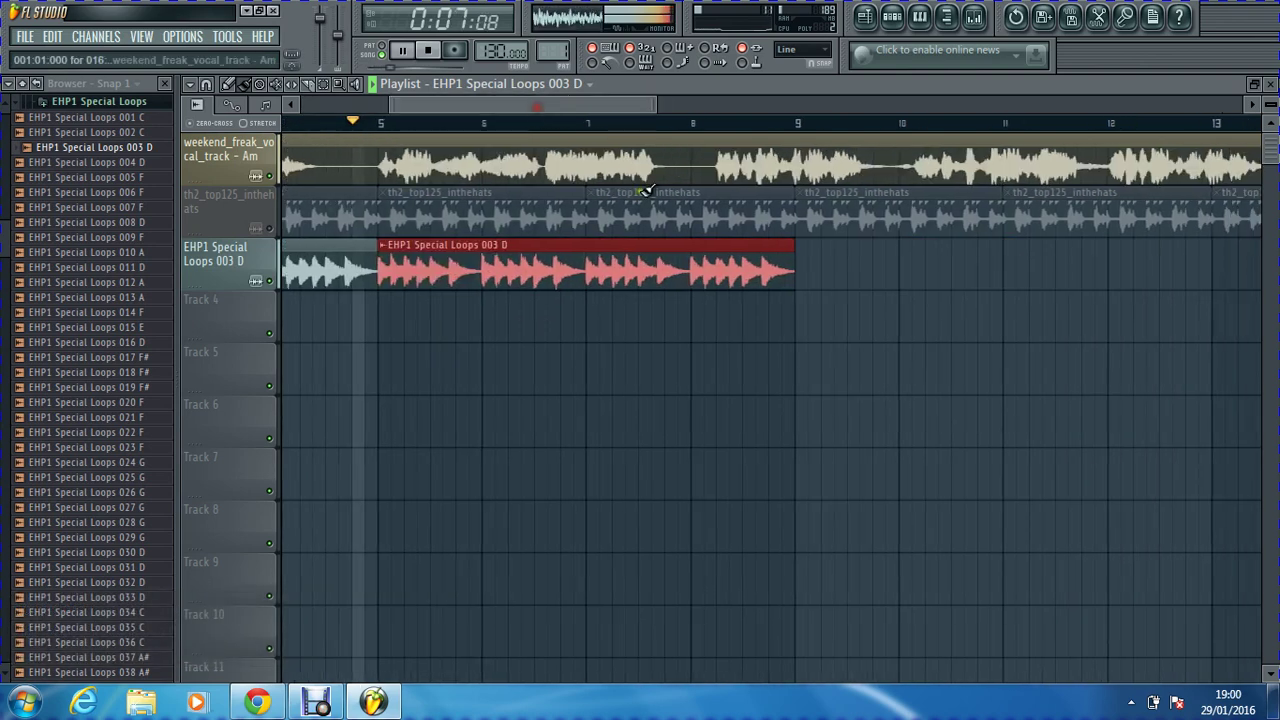
click(806, 277)
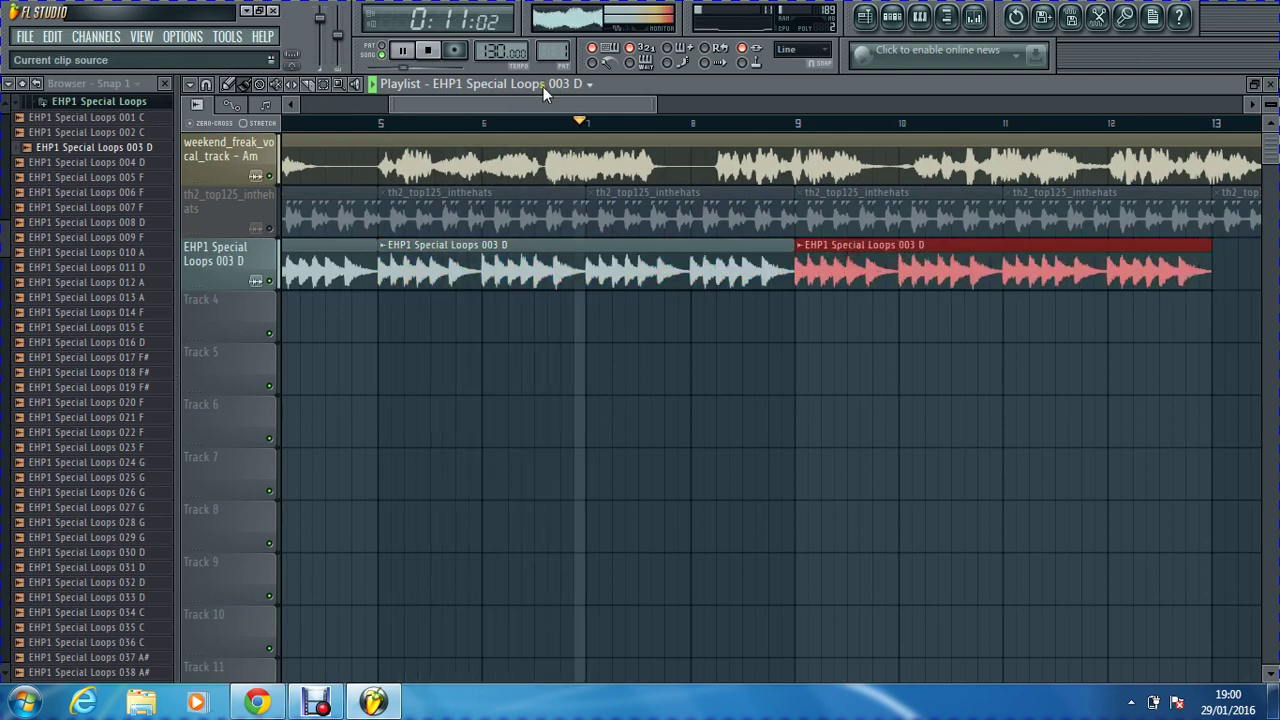
drag(543, 104, 651, 129)
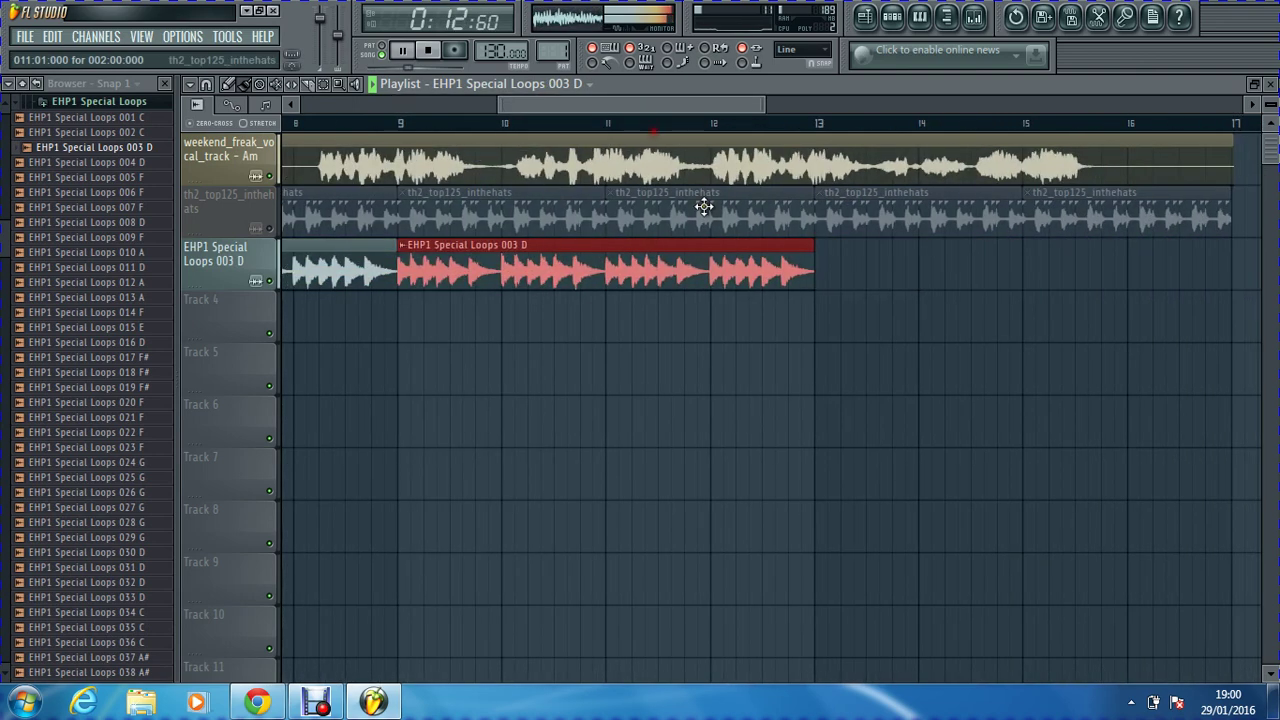
click(829, 258)
drag(869, 261, 852, 261)
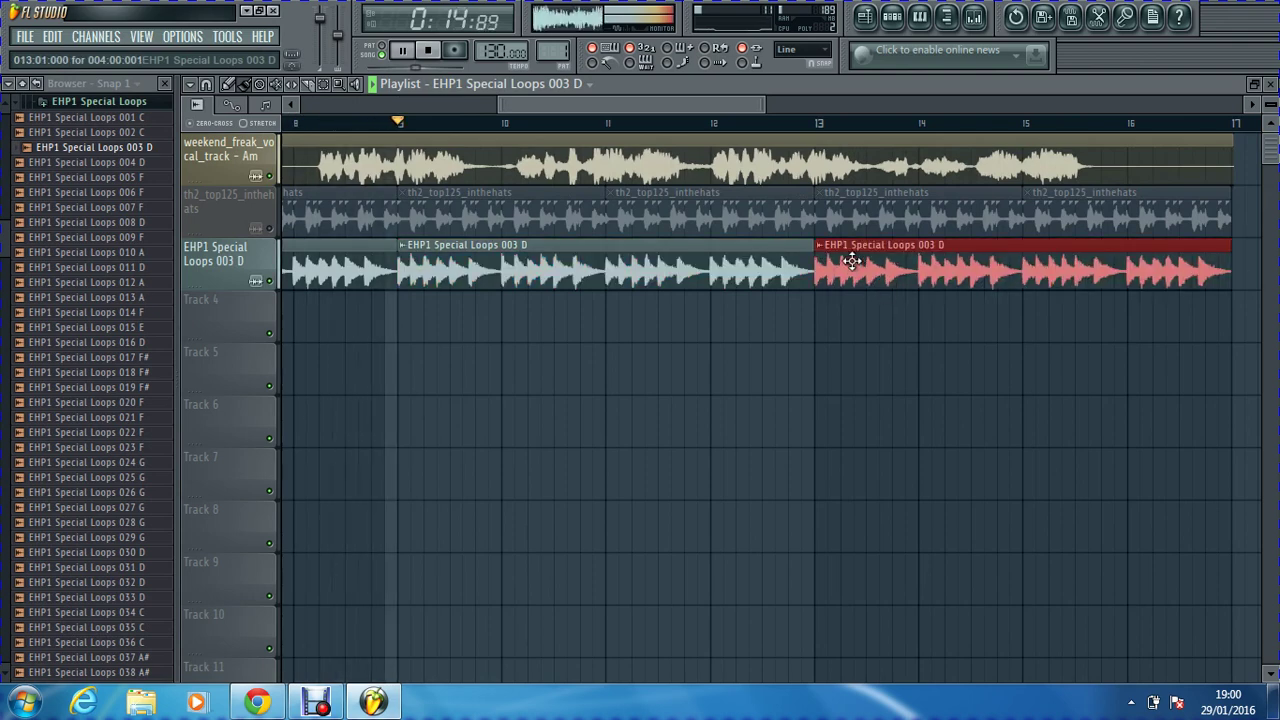
drag(518, 104, 319, 109)
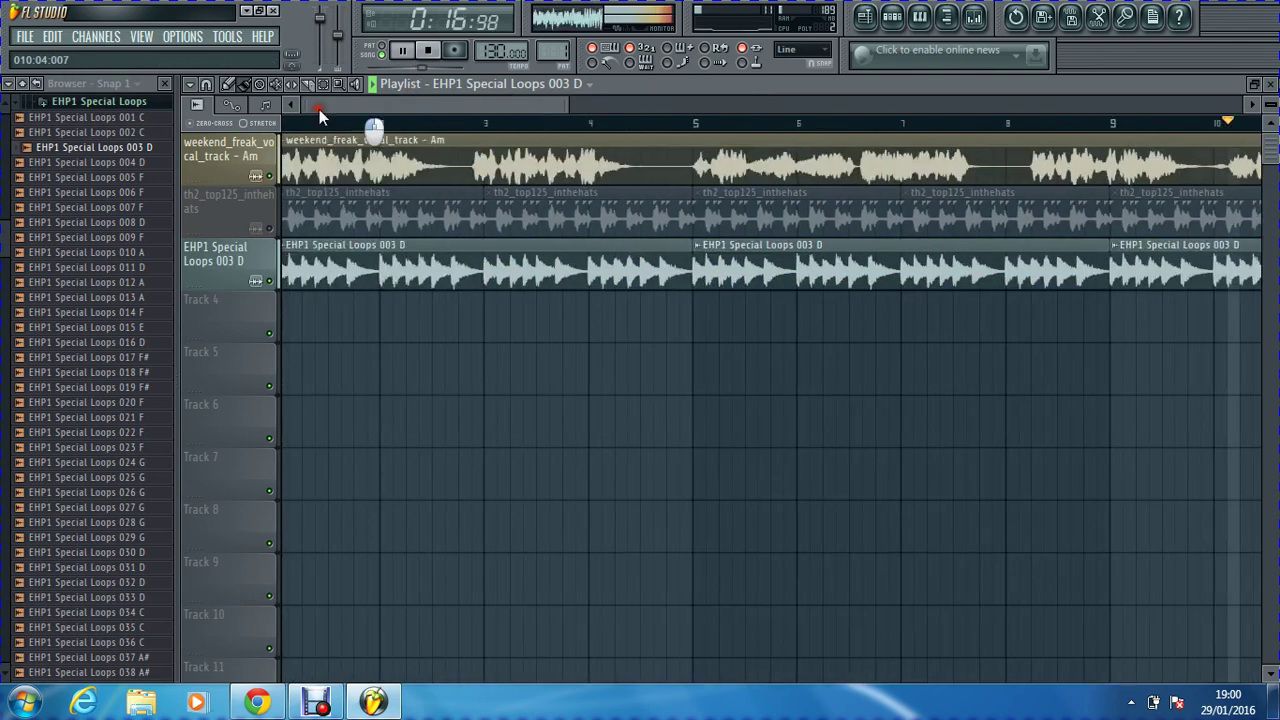
Step: Mute the vocal track, unmute the th2_top125_inthehats track to hear it with the loop, and stop playback
click(298, 198)
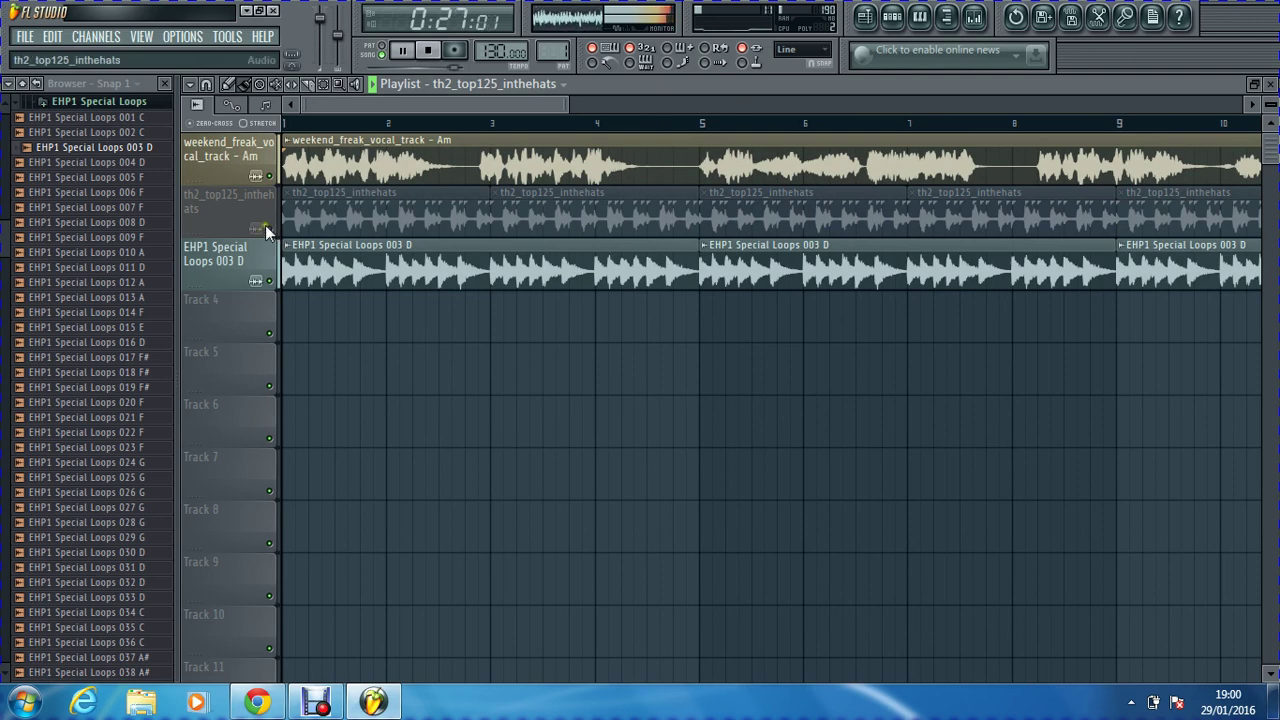
click(269, 176)
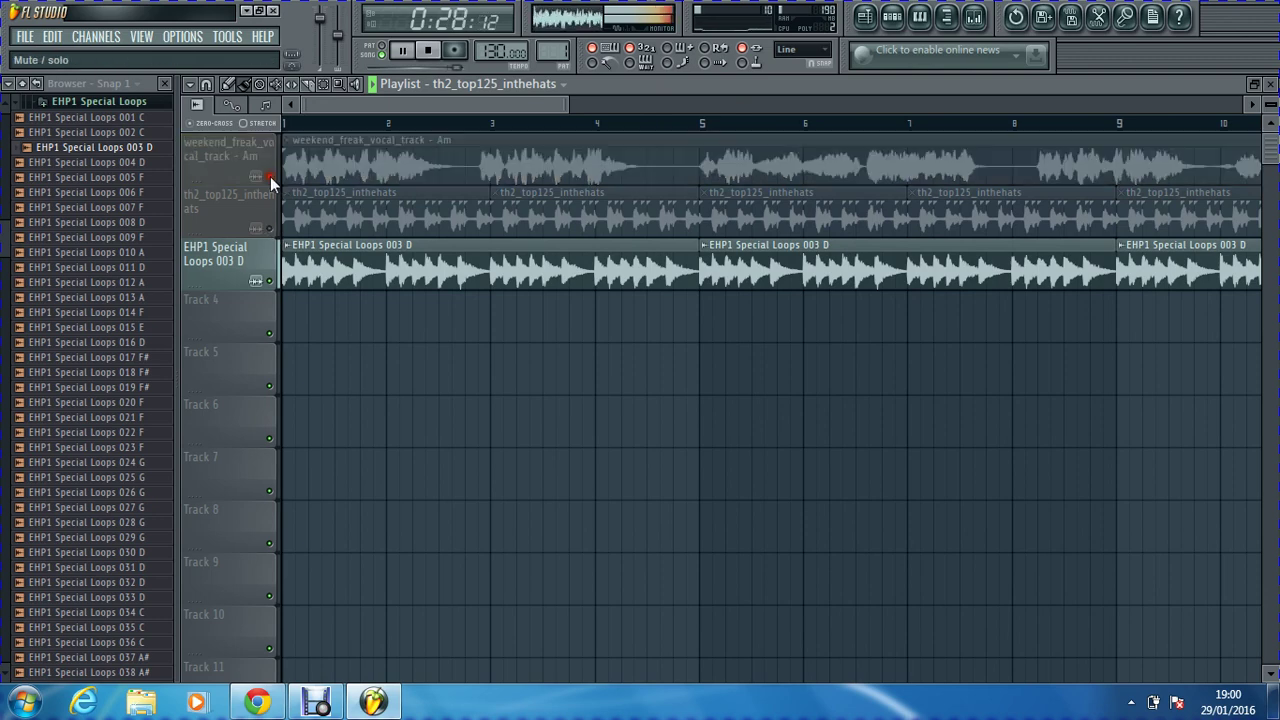
click(271, 231)
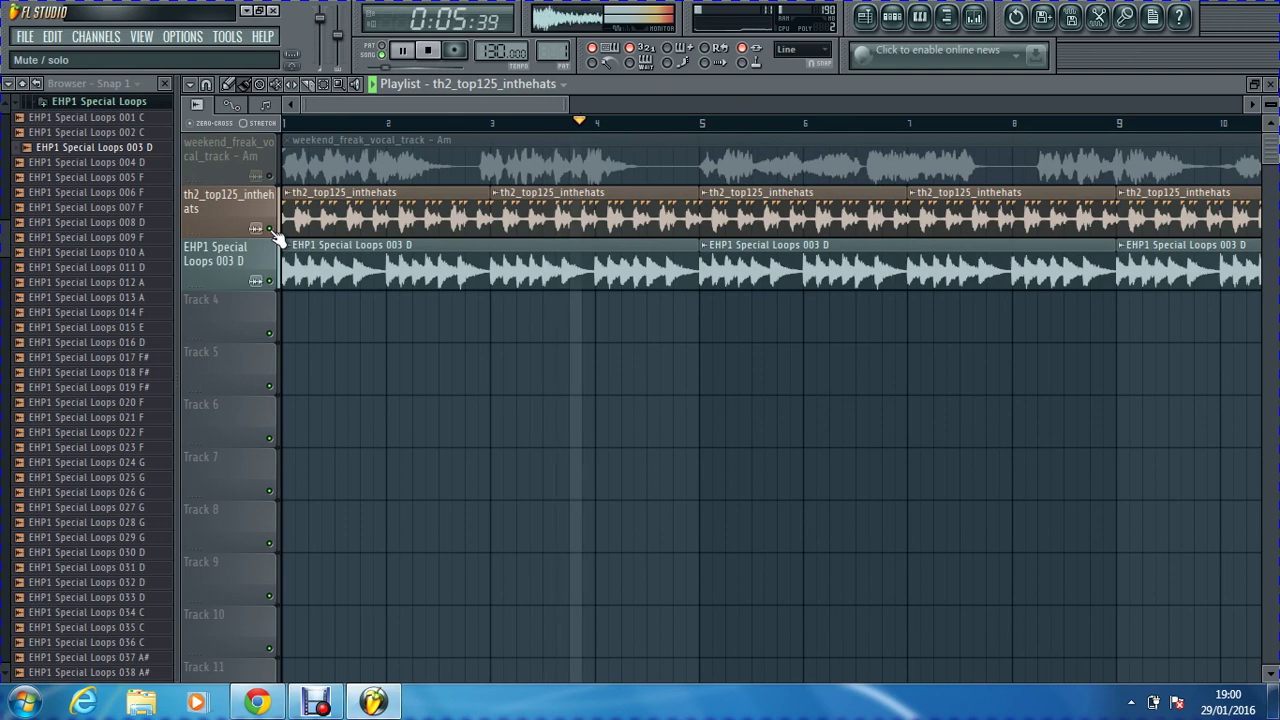
key(space)
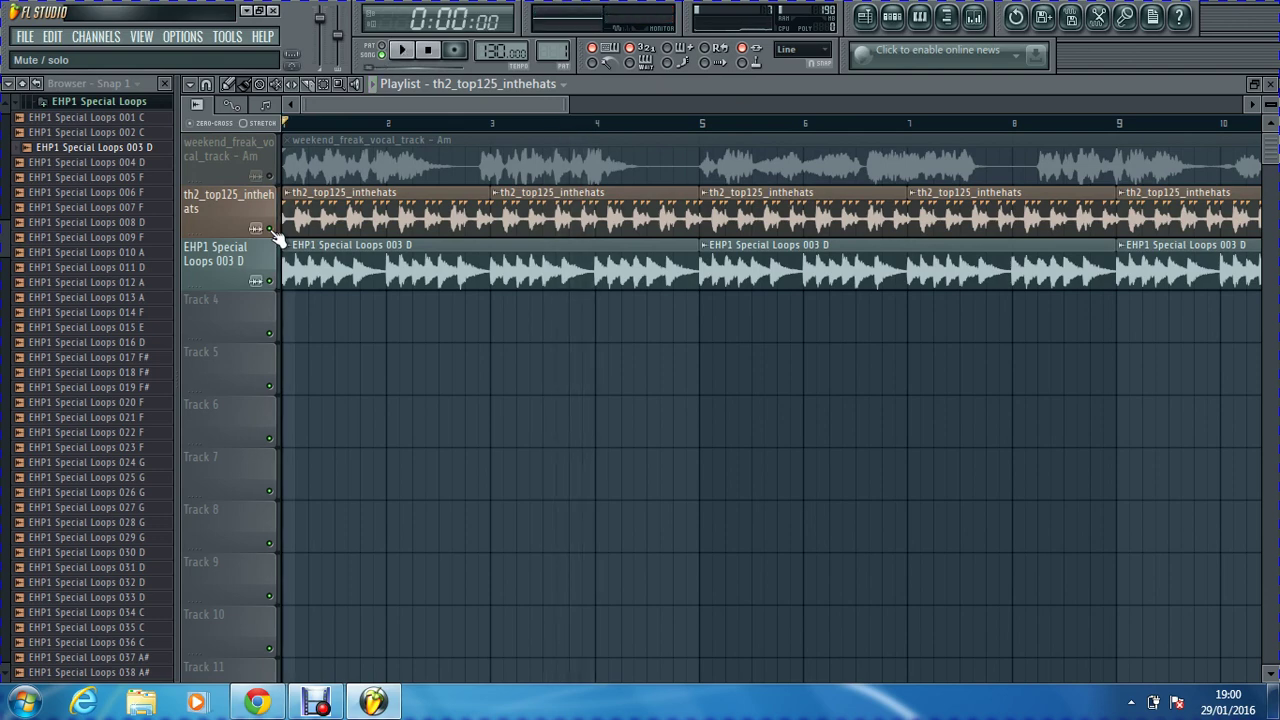
Step: Start a new empty project and preview EHP1 Special Loops 020 F, 025 G and 036 C
click(25, 40)
click(29, 58)
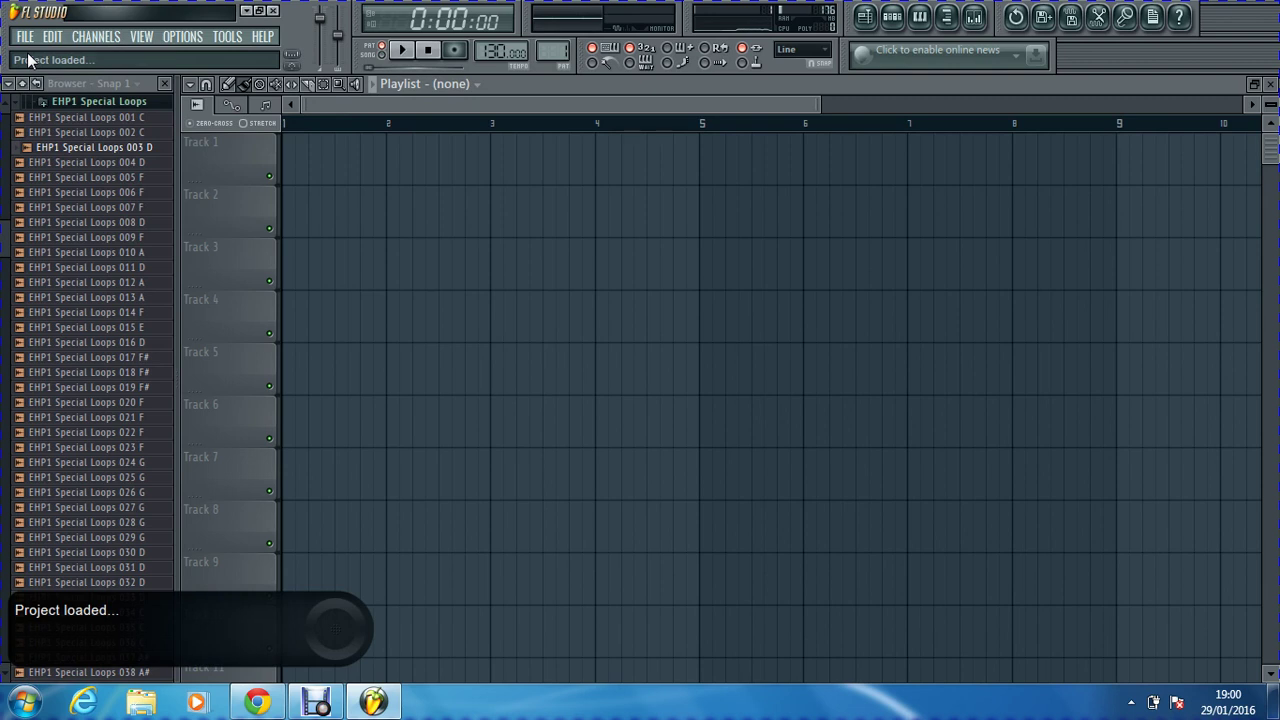
click(114, 404)
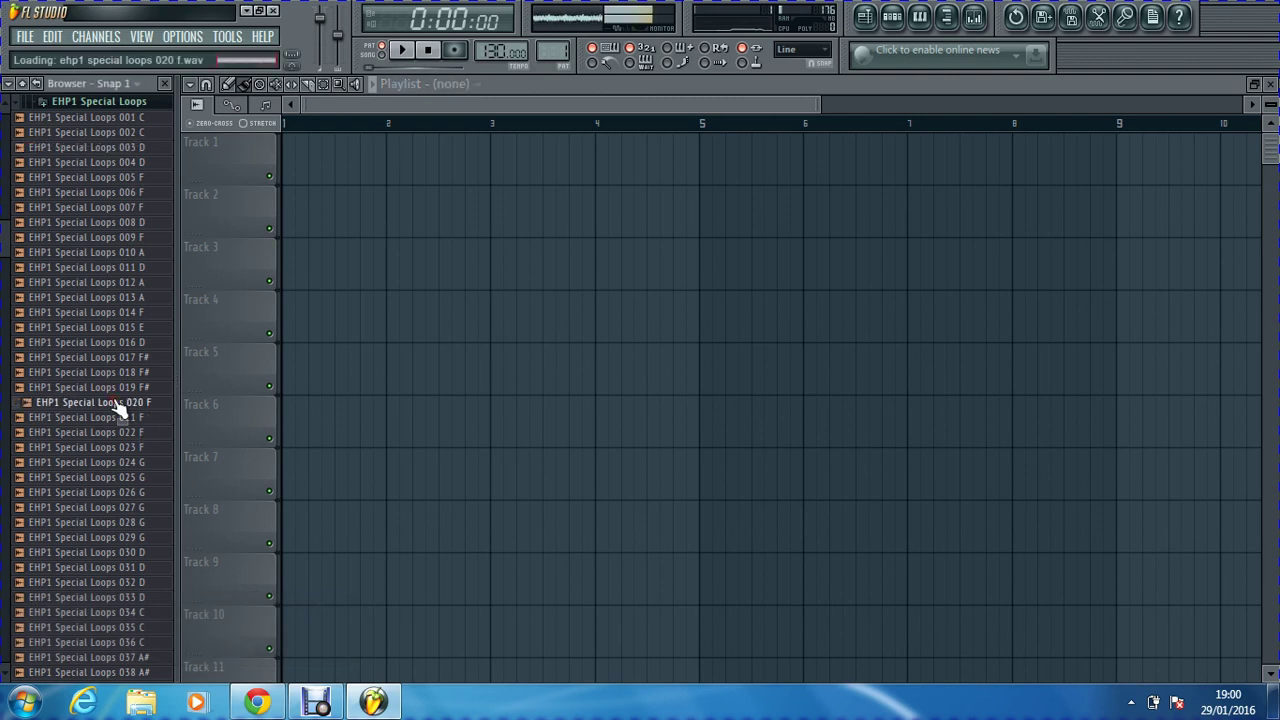
click(120, 478)
key(space)
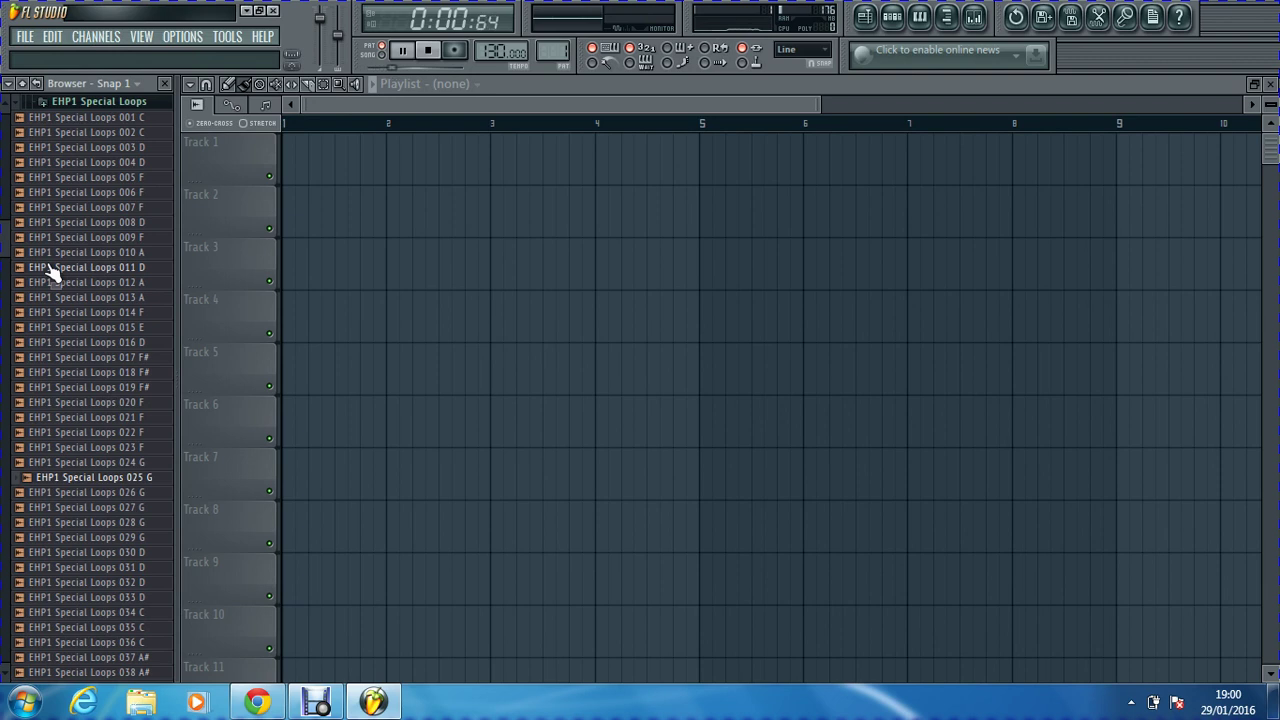
drag(3, 238, 3, 322)
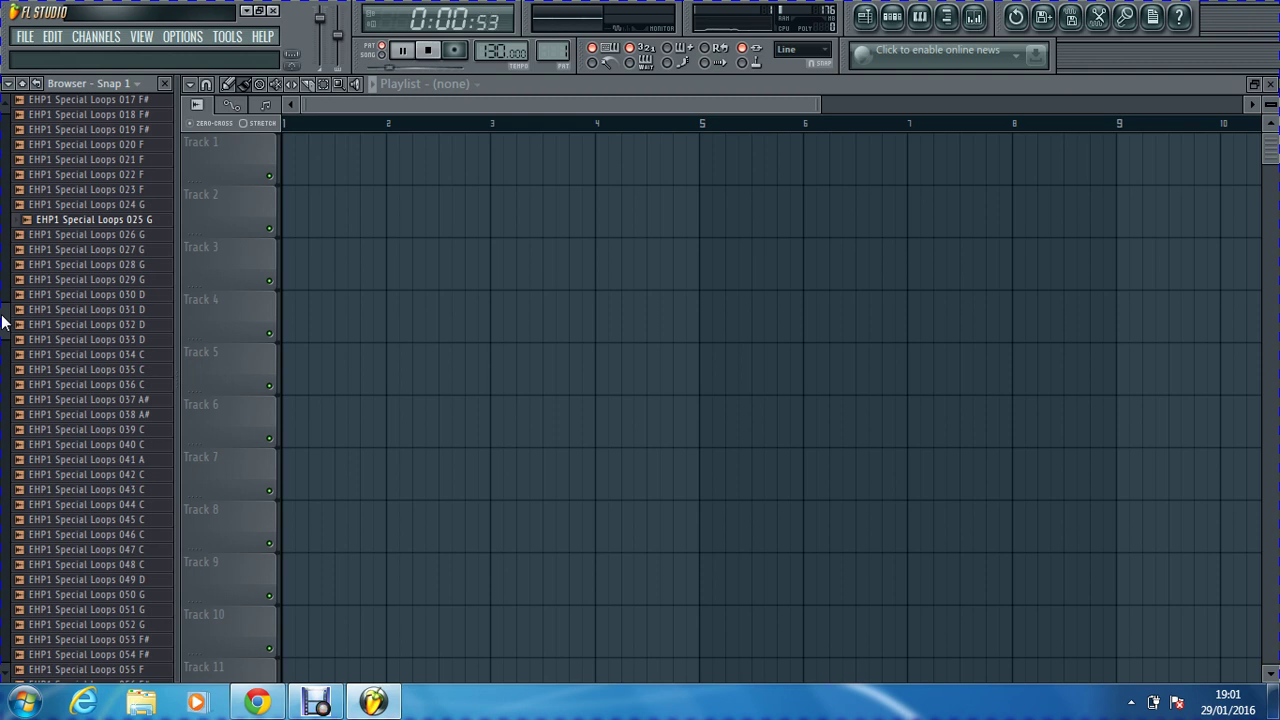
click(102, 390)
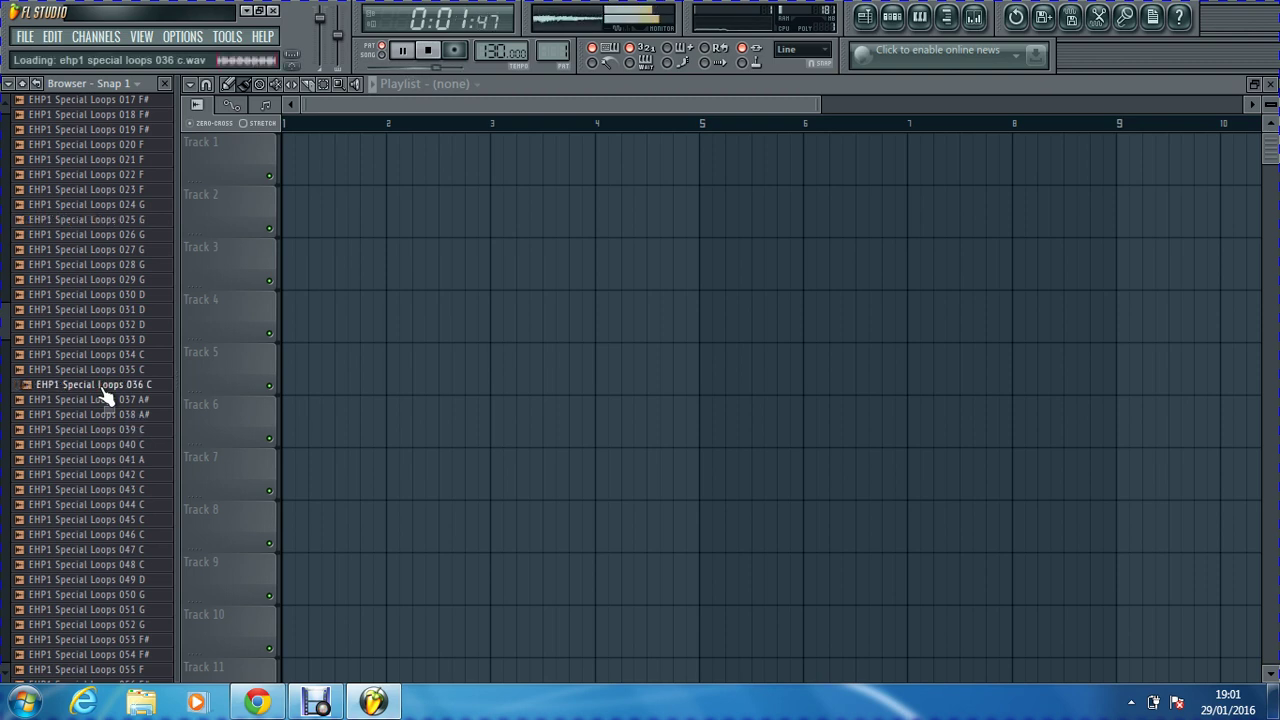
Step: Place EHP1 Special Loops 044 C on Track 1 and raise its channel pitch slightly until the clip ends at bar 9
click(118, 507)
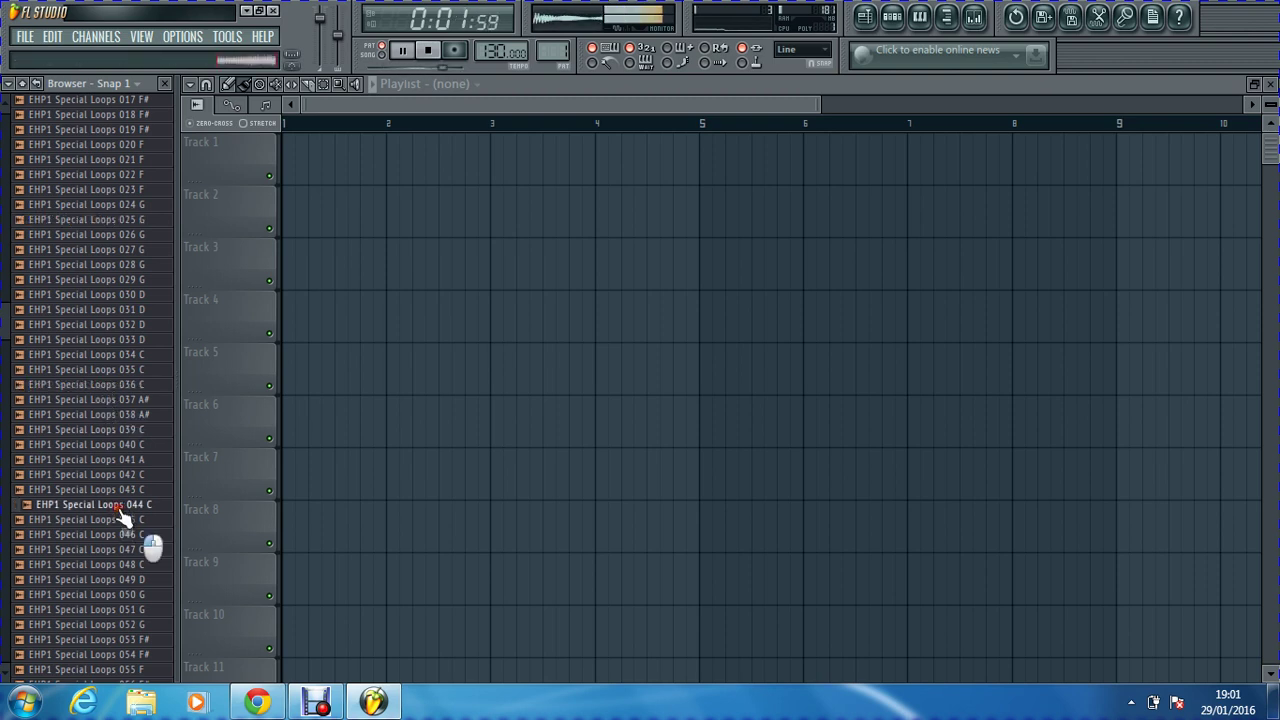
drag(120, 515, 217, 165)
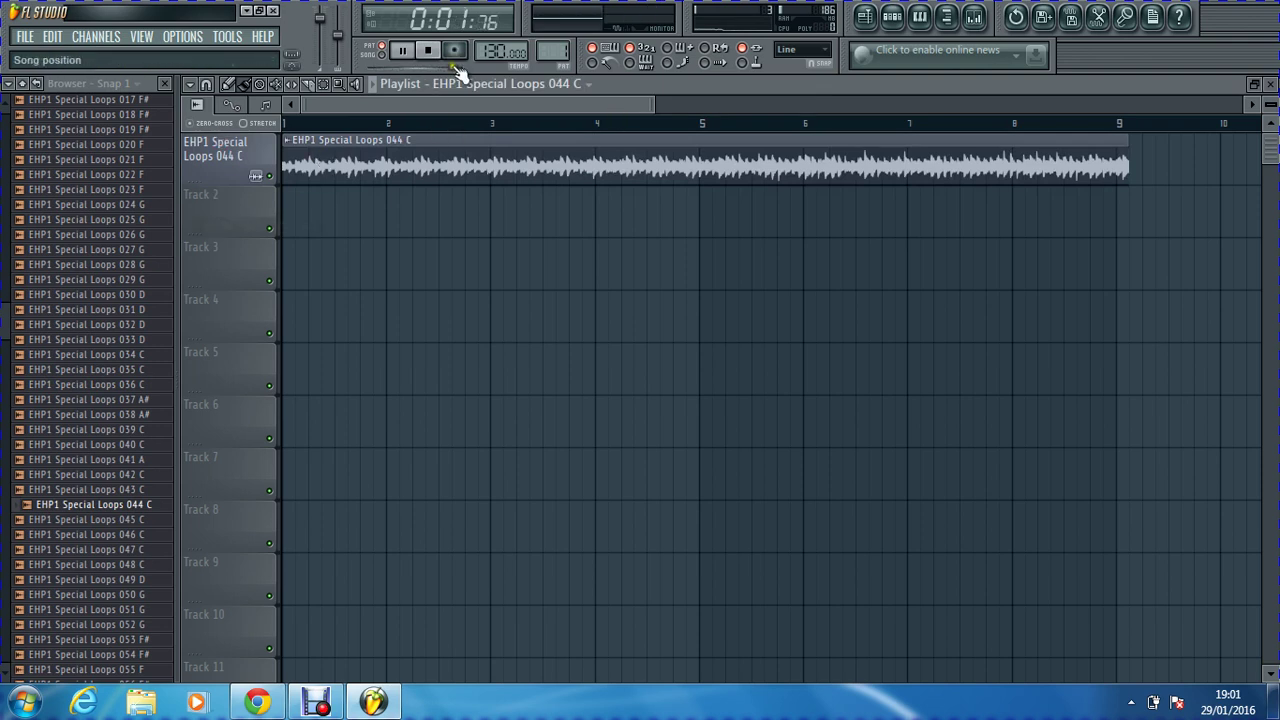
double_click(557, 170)
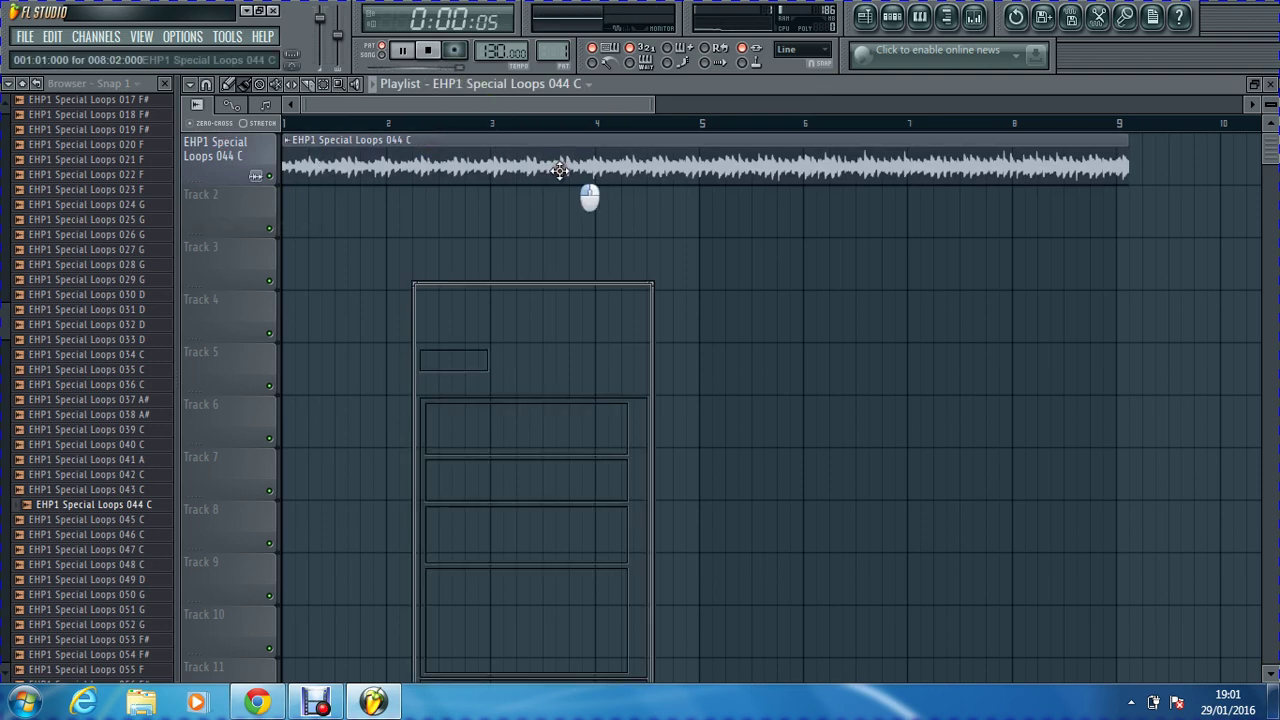
drag(503, 327, 503, 327)
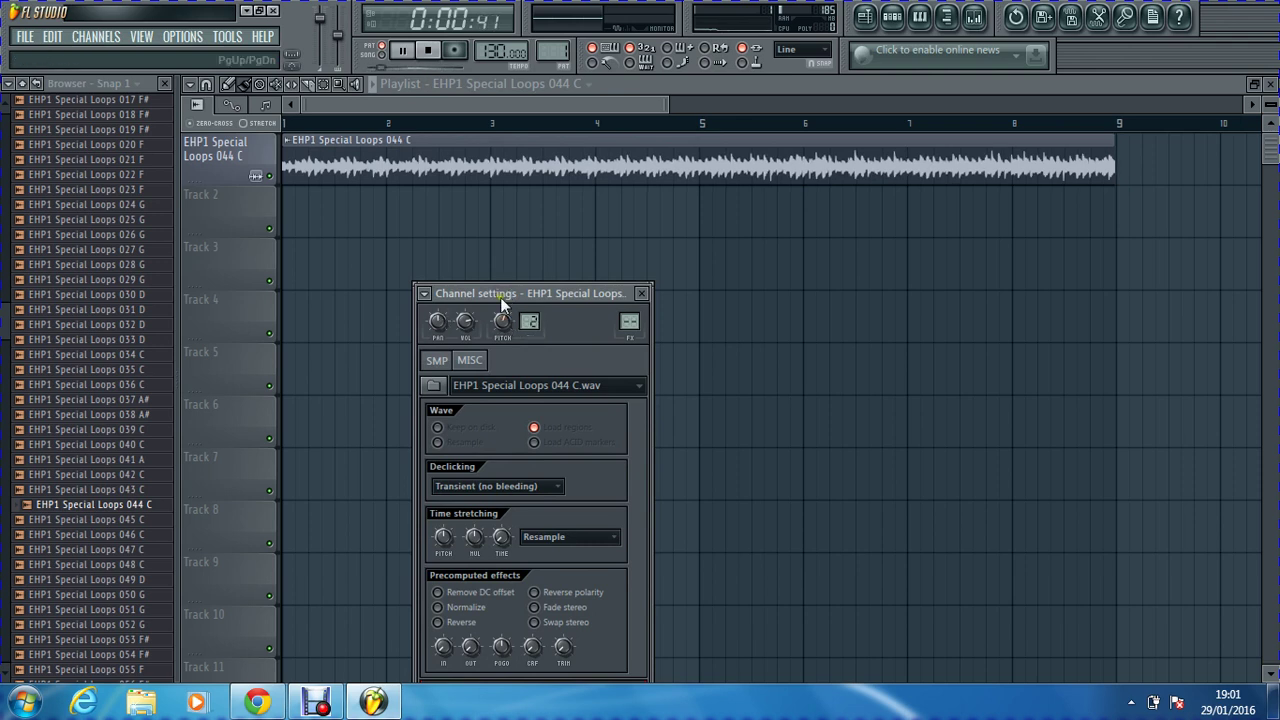
click(643, 293)
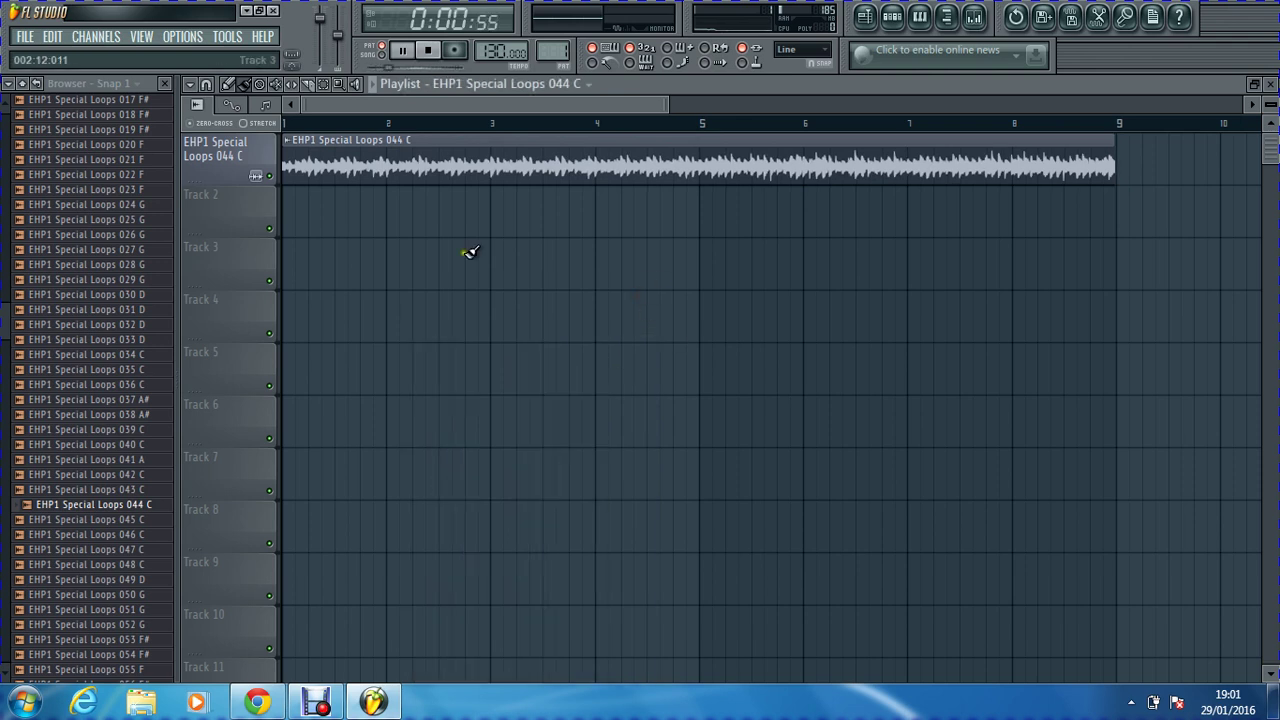
Step: Place EHP1 Special Loops 041 A on Track 2 and raise its channel pitch slightly so the clip spans exactly four bars
click(90, 579)
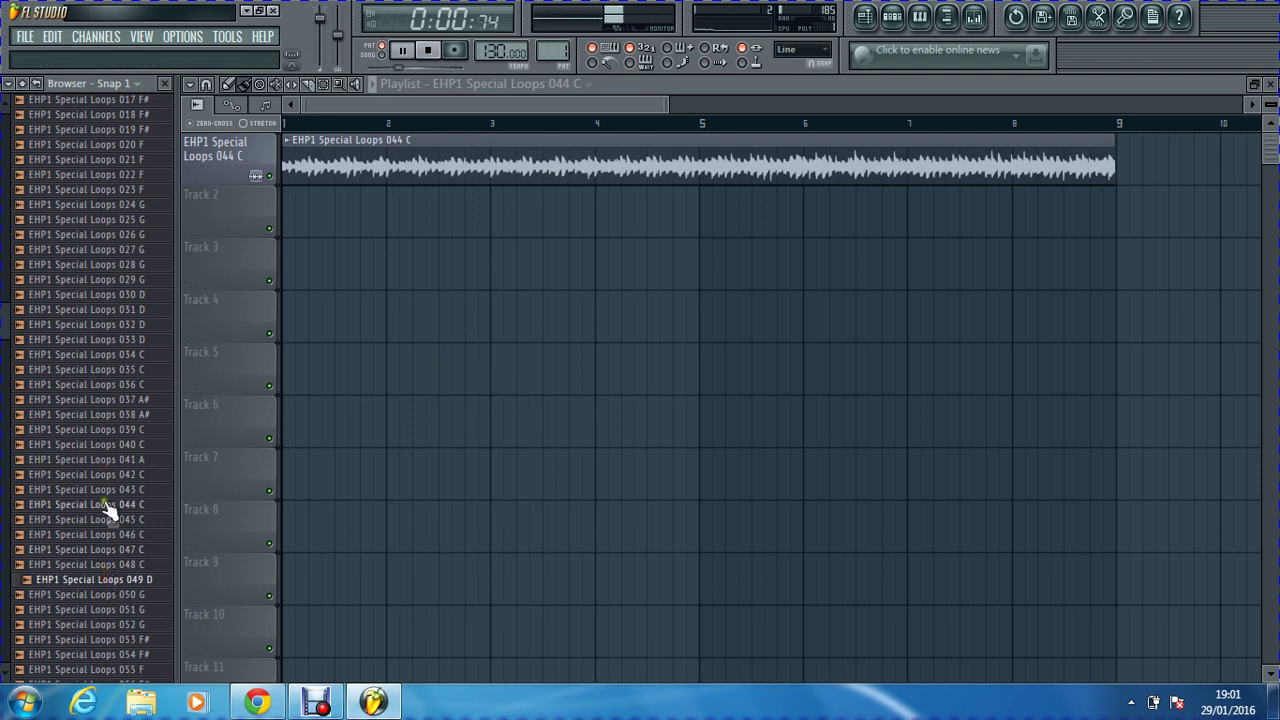
click(110, 460)
drag(115, 468, 245, 195)
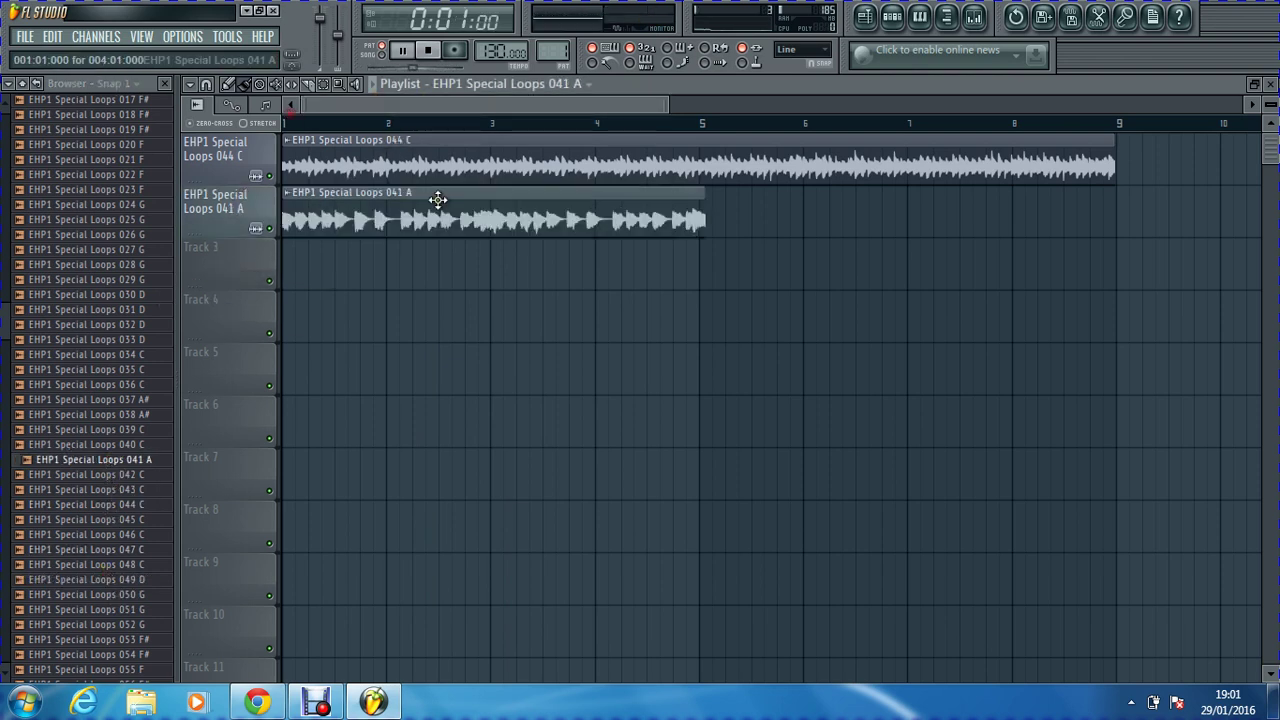
double_click(426, 230)
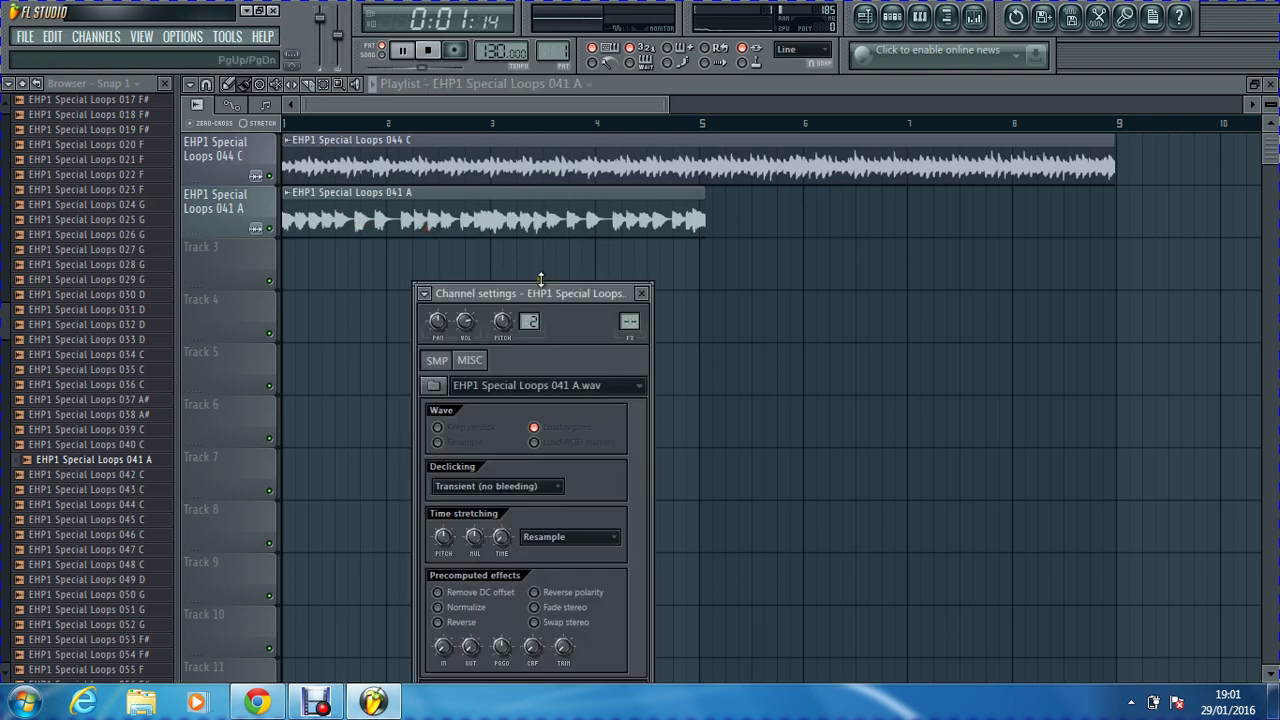
mouse_move(506, 319)
mouse_down()
mouse_move(504, 294)
mouse_move(506, 322)
mouse_up()
Step: Move the EHP1 Special Loops 041 A clip to start at bar 5 and play the arrangement in song mode
drag(526, 224, 945, 248)
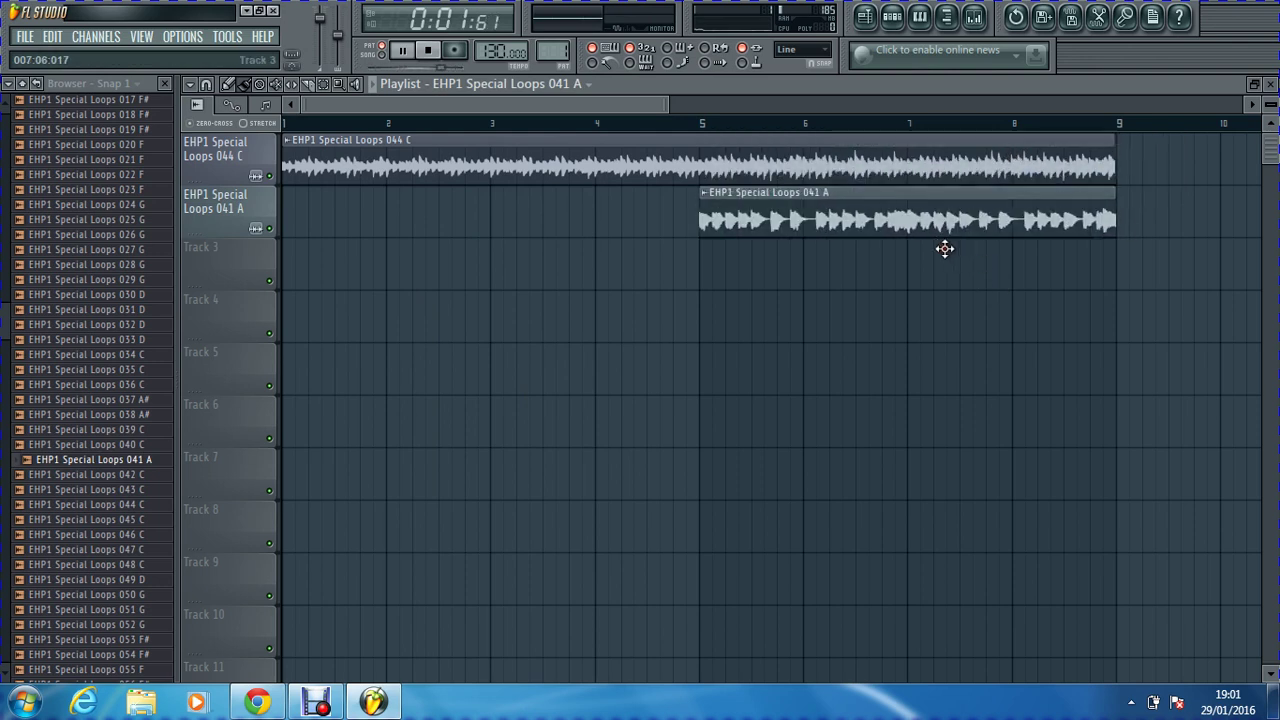
click(381, 57)
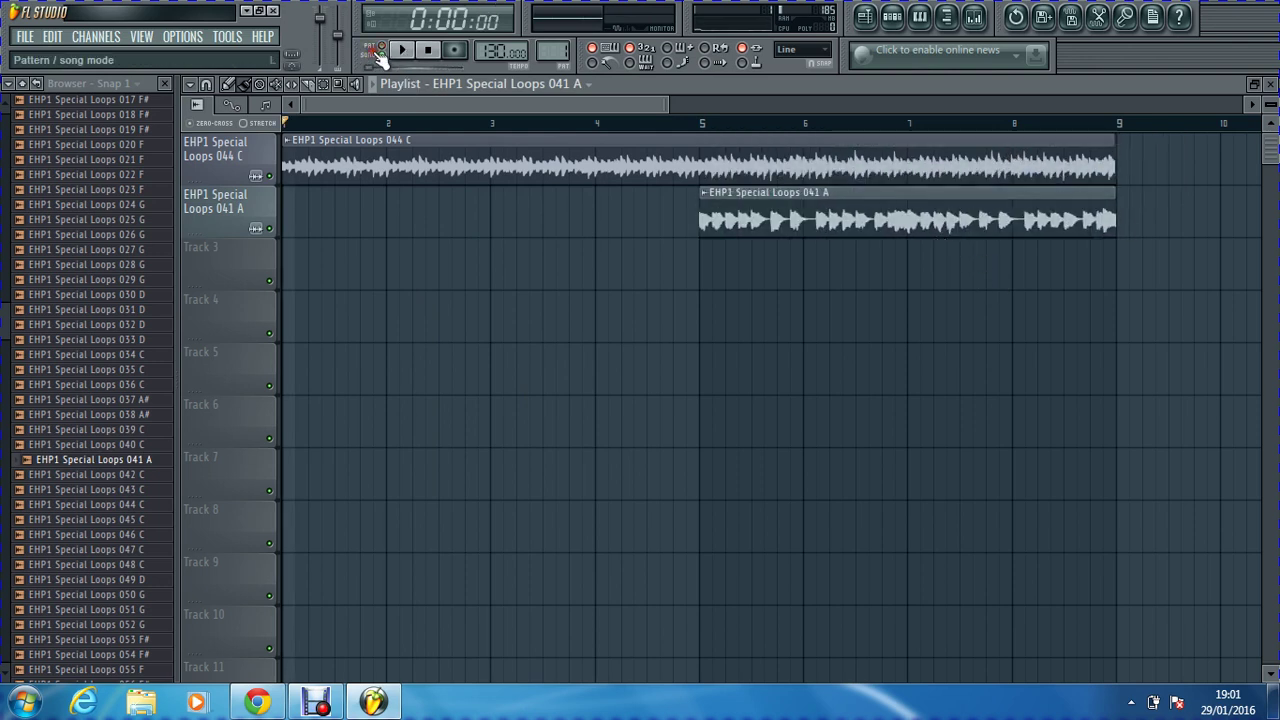
key(space)
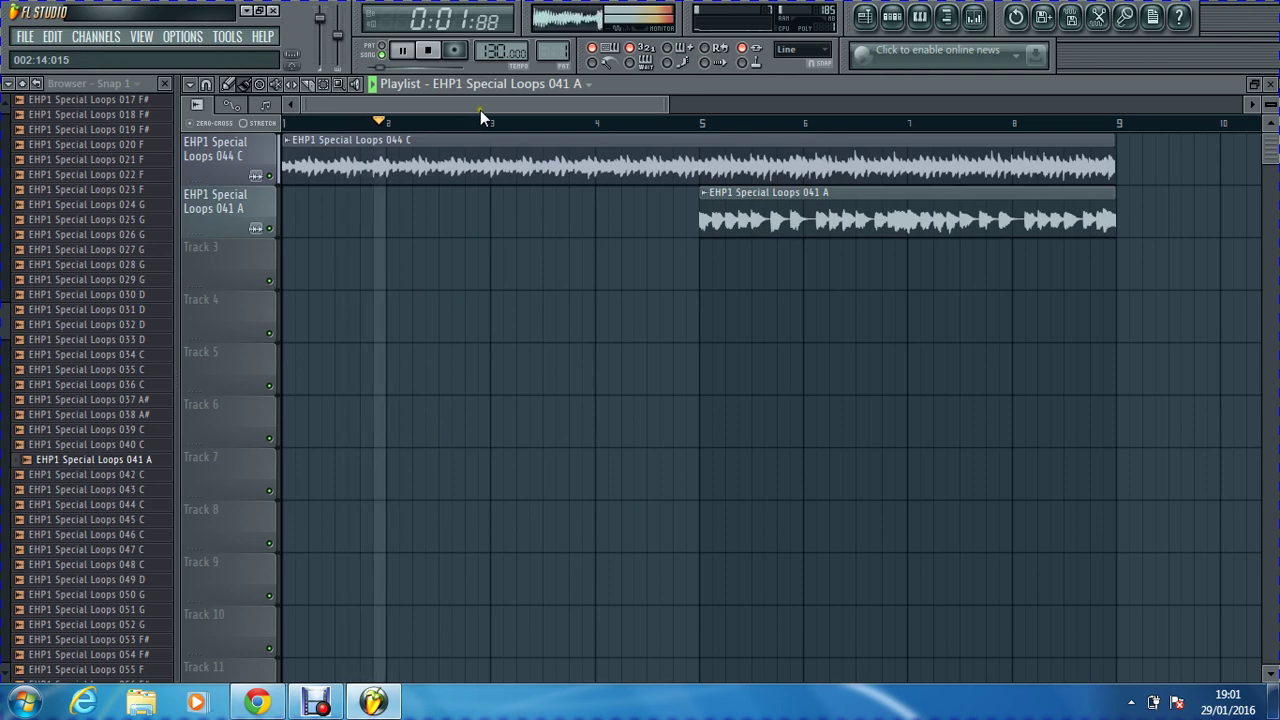
Step: Add a copy of EHP1 Special Loops 044 C at bar 9 and copies of the 041 A clip at bars 9 and 13
drag(480, 110, 363, 108)
drag(669, 95, 985, 135)
click(620, 148)
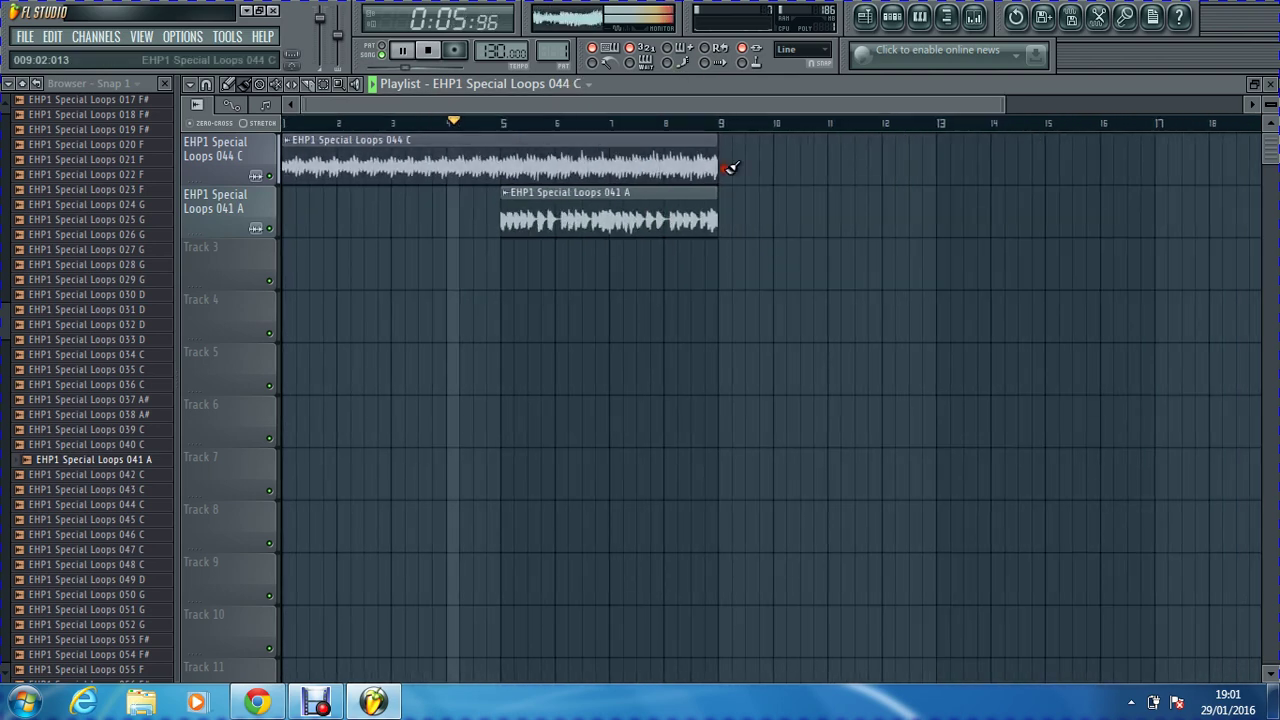
key(ctrl+b)
click(712, 212)
key(ctrl+b)
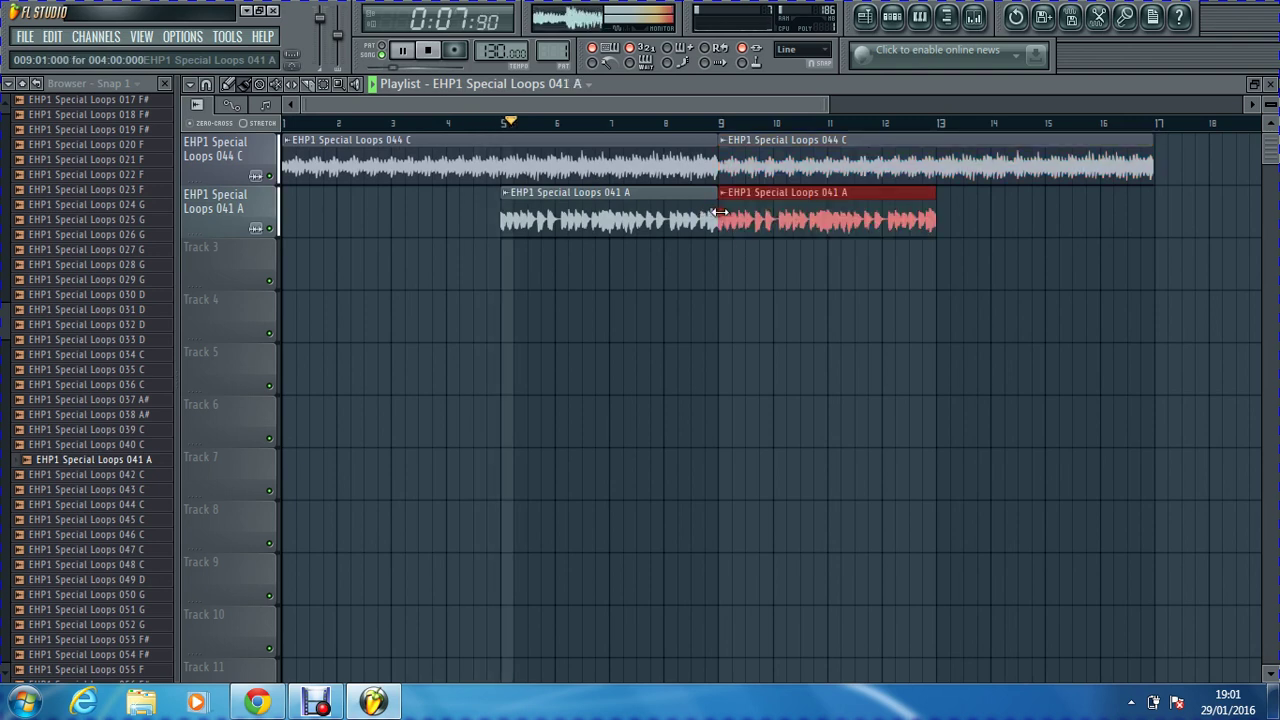
key(ctrl+b)
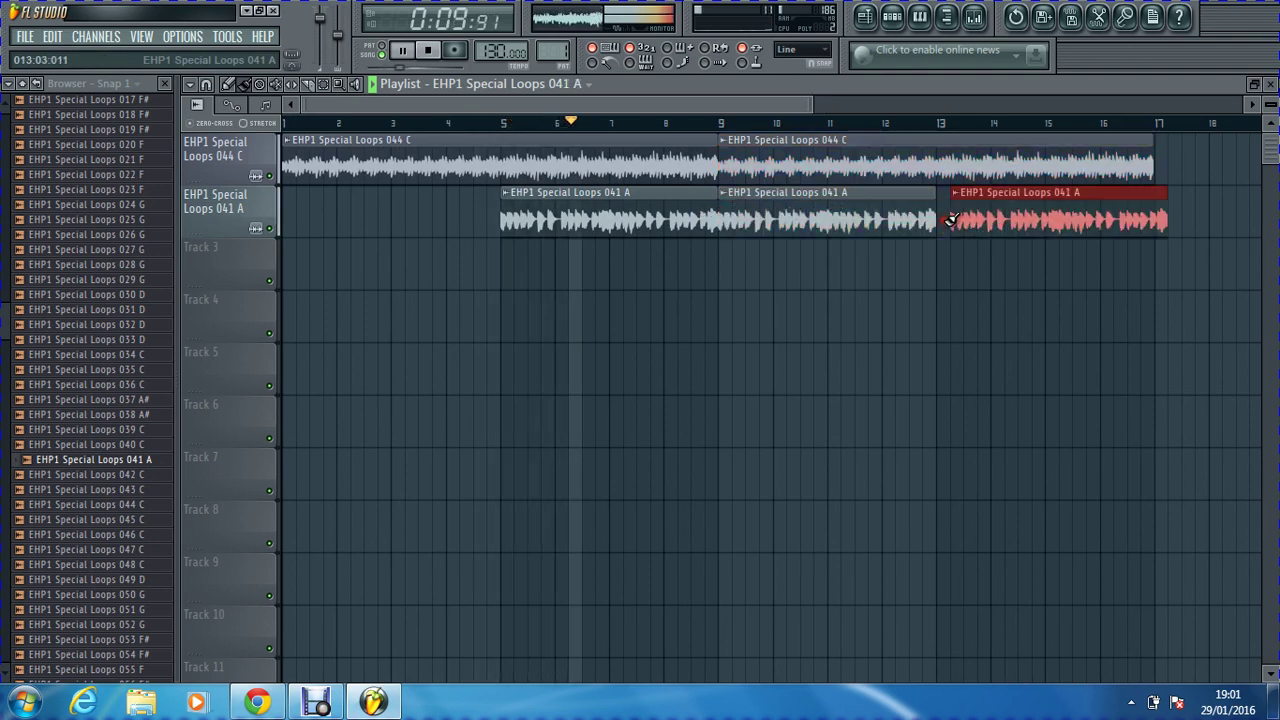
drag(968, 218, 962, 218)
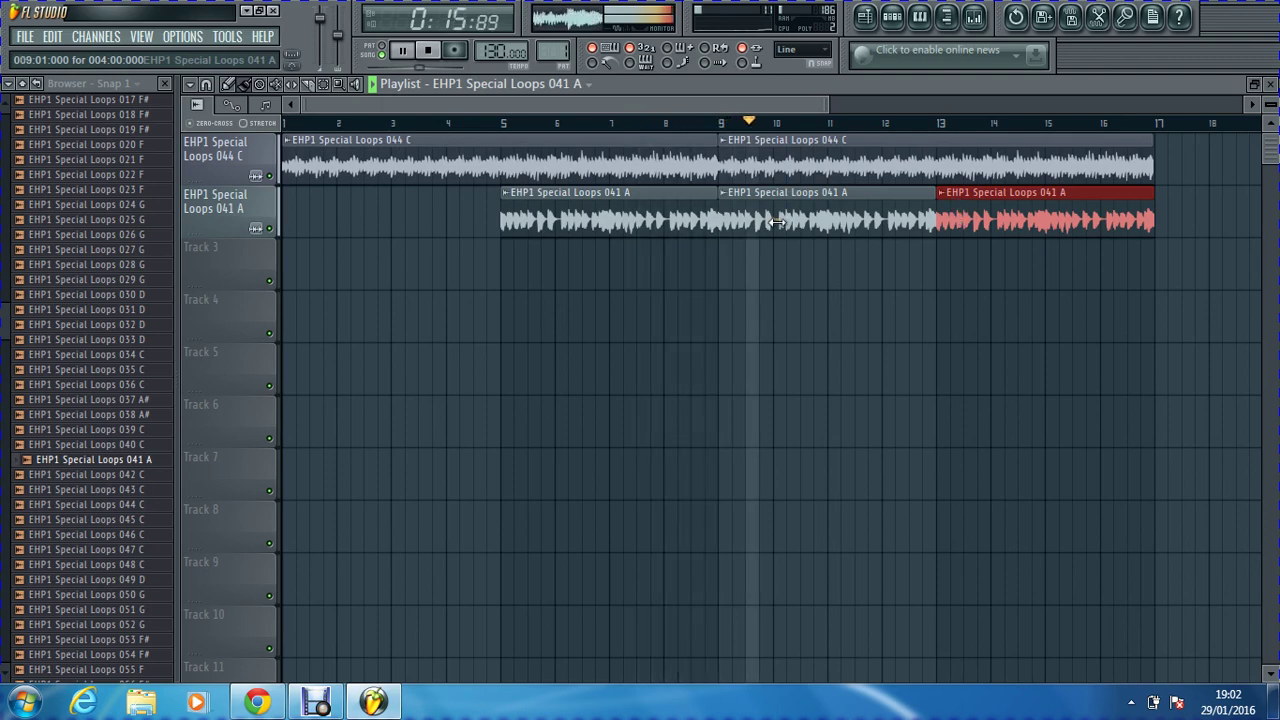
Step: Delete the 041 A clip at bar 5 and the 044 C copy at bar 9, and stop playback
right_click(648, 215)
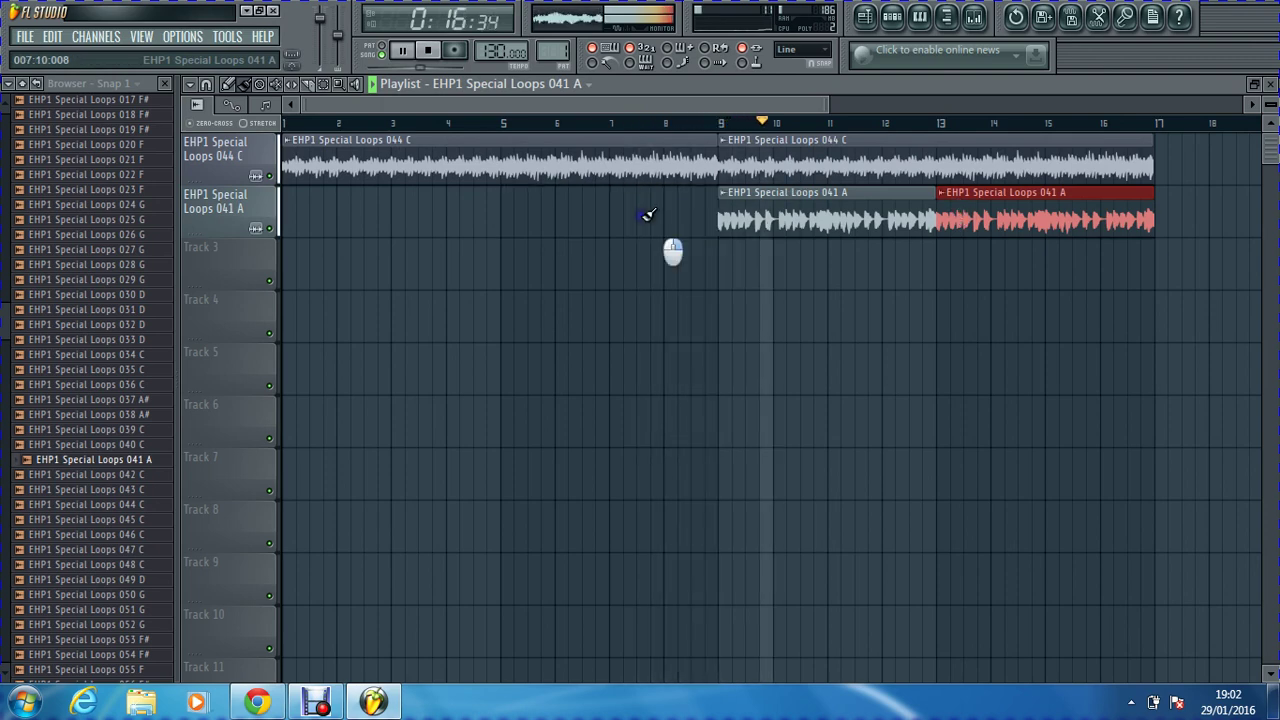
right_click(804, 151)
key(space)
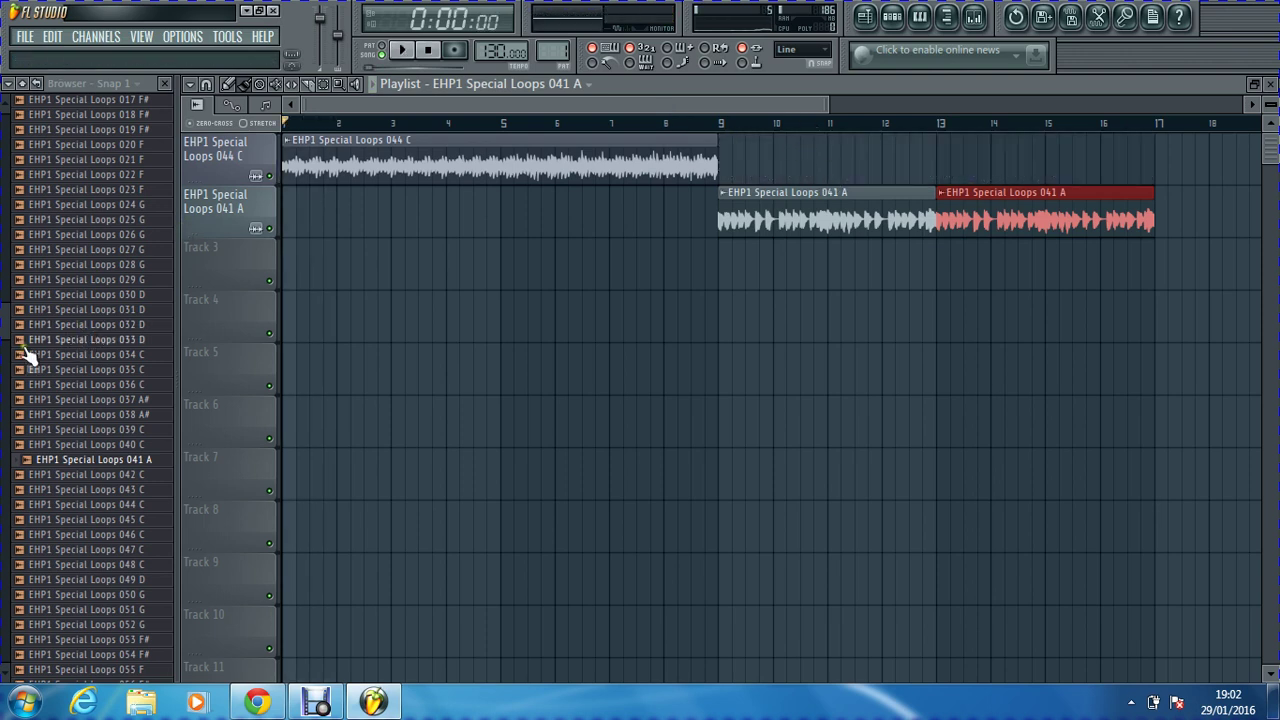
Step: Preview more EHP1 Special Loops further down the sample list, including 057 F
scroll(7, 282, up, 1)
drag(7, 276, 8, 362)
click(90, 490)
click(96, 549)
click(96, 608)
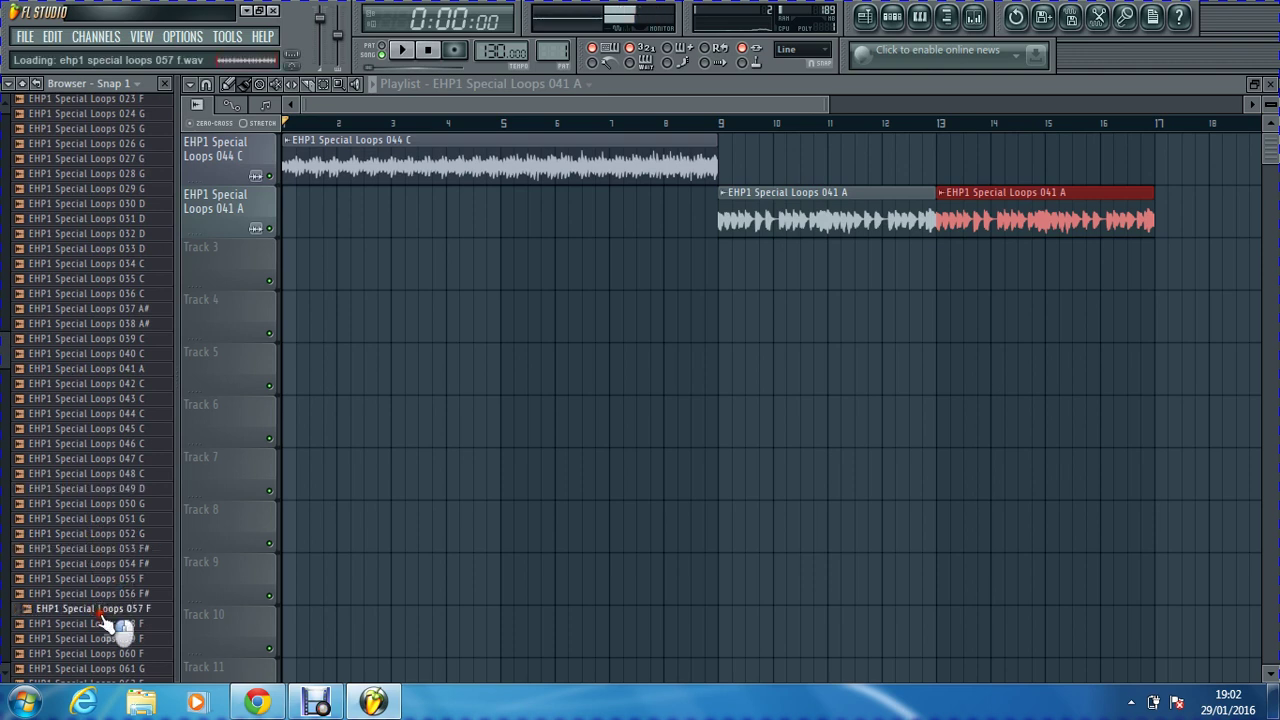
Step: Browse to the VDE3 128 BPM Magneto Kit in ele 2's Dirty Electro folder and preview its Kick Root F and Mix Root F
scroll(26, 380, up, 10)
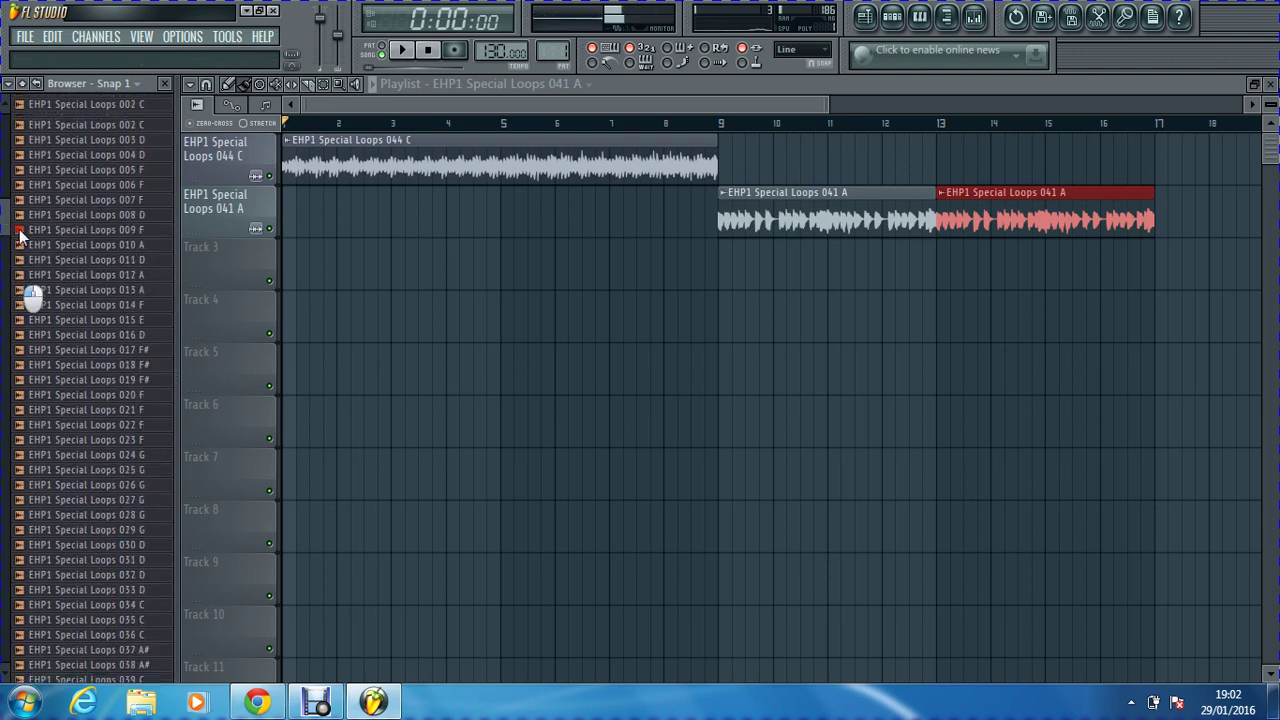
click(30, 96)
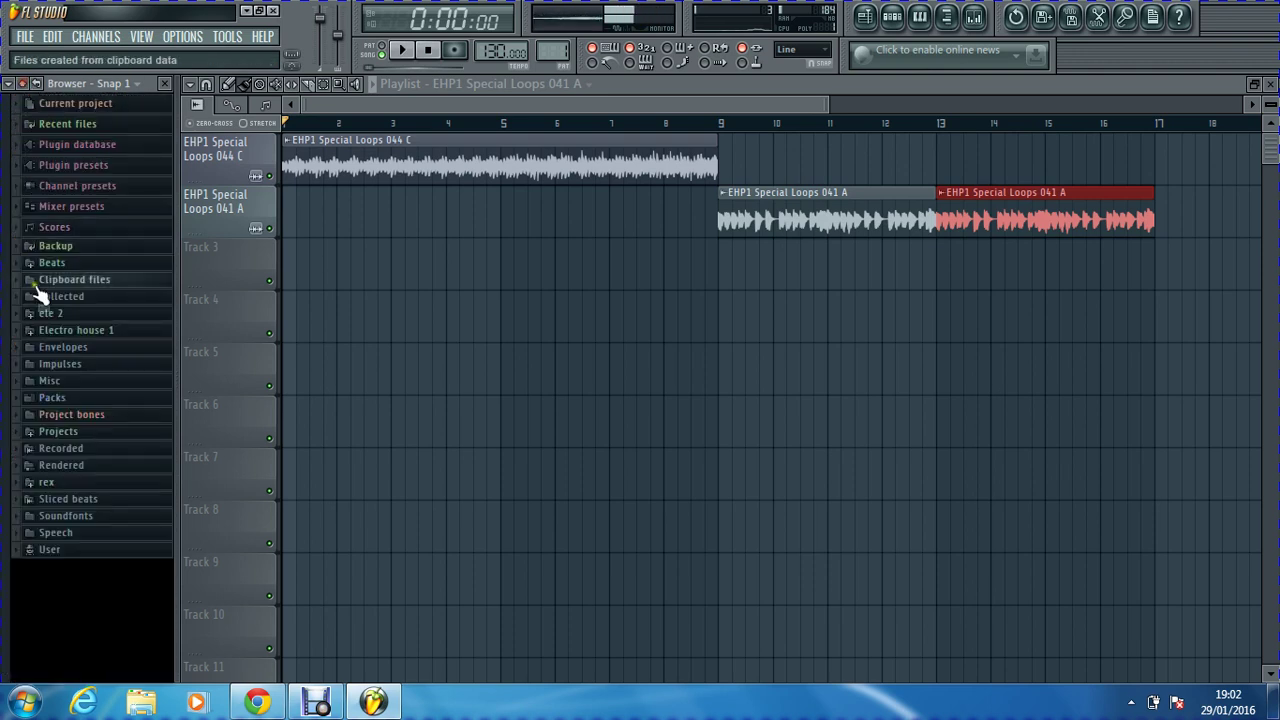
click(80, 330)
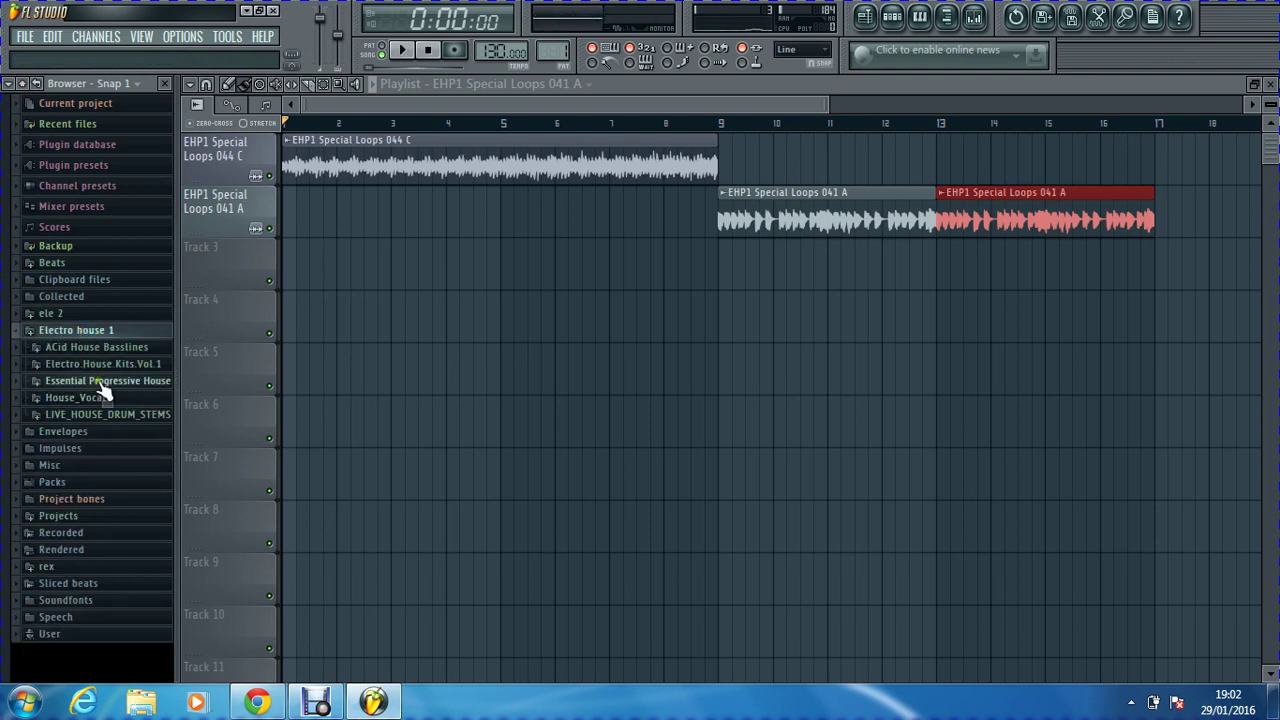
click(42, 330)
click(46, 313)
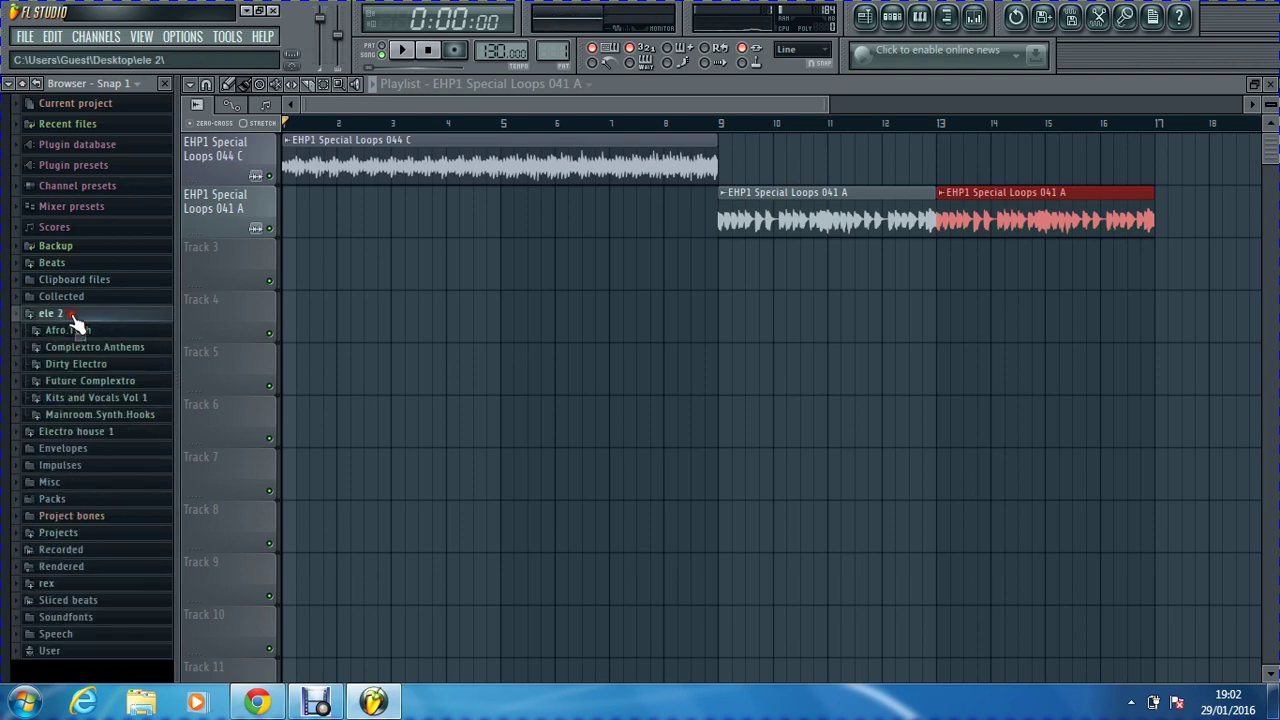
click(88, 366)
click(100, 488)
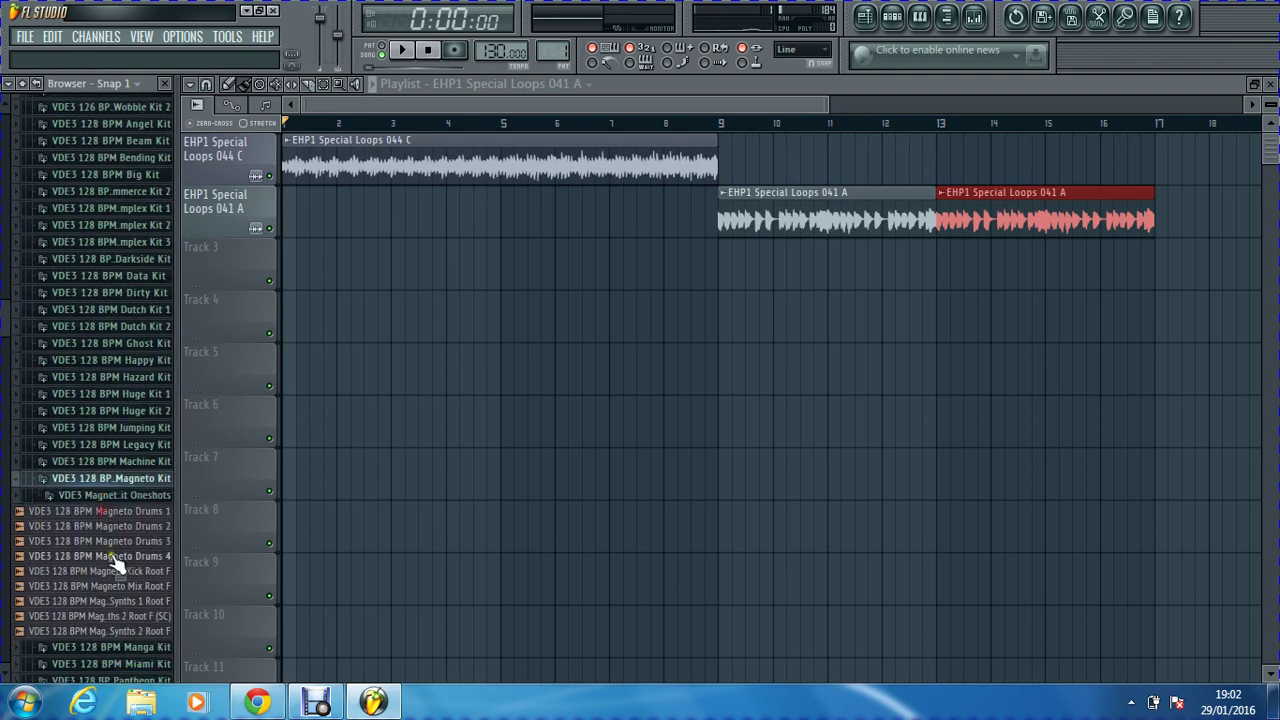
click(112, 570)
click(120, 586)
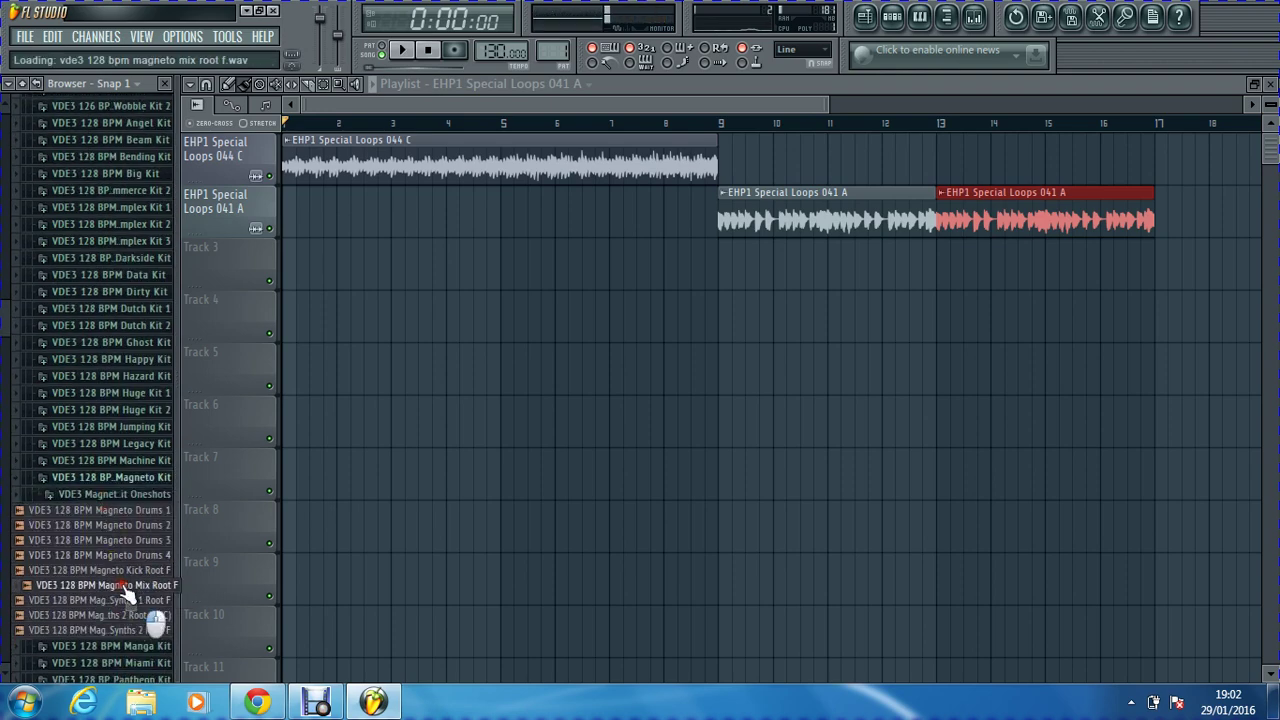
click(125, 574)
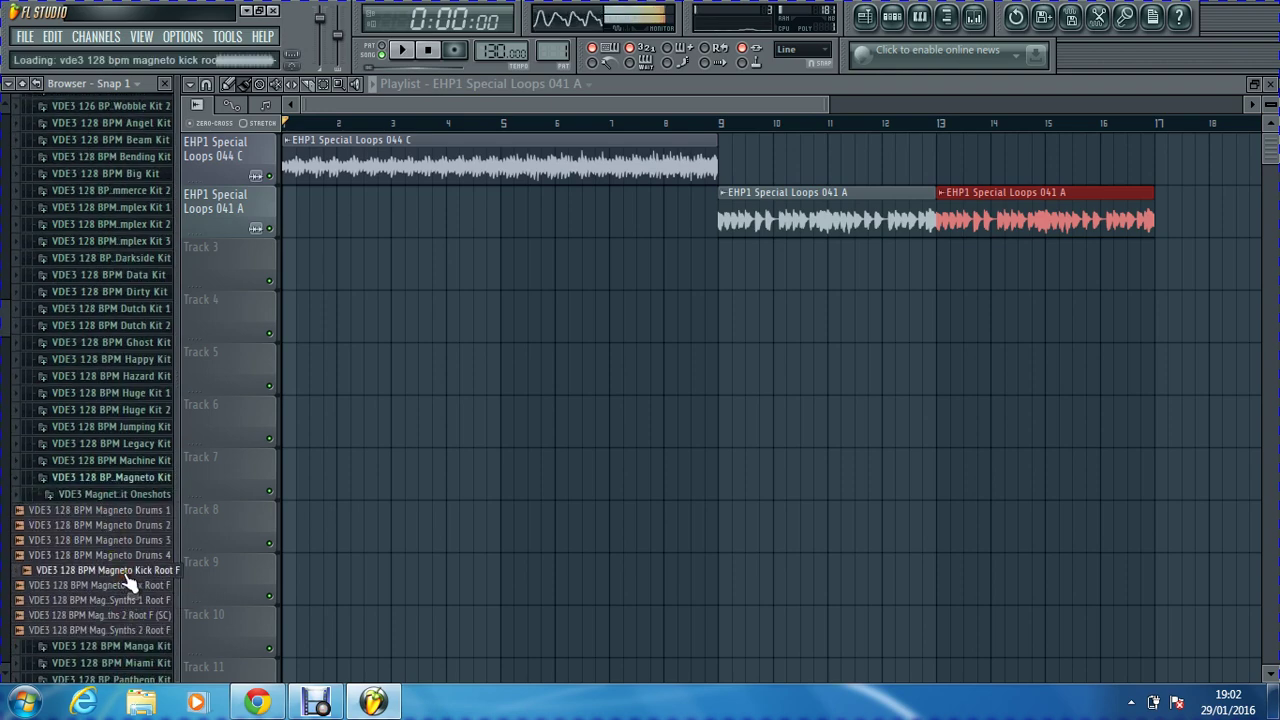
Step: Place Magneto Kick Root F on Track 3, raise its channel pitch about 23 cents, and position copies at bars 9 and 13
drag(125, 580, 241, 257)
double_click(385, 277)
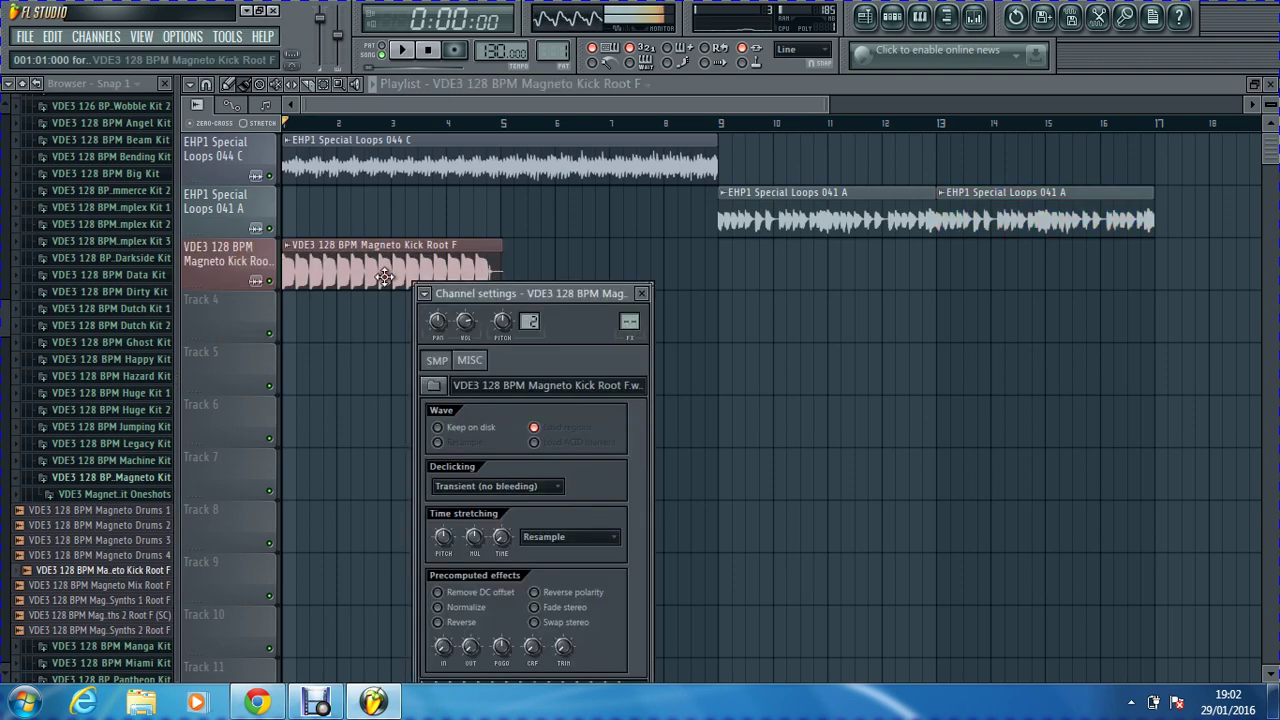
drag(505, 325, 505, 316)
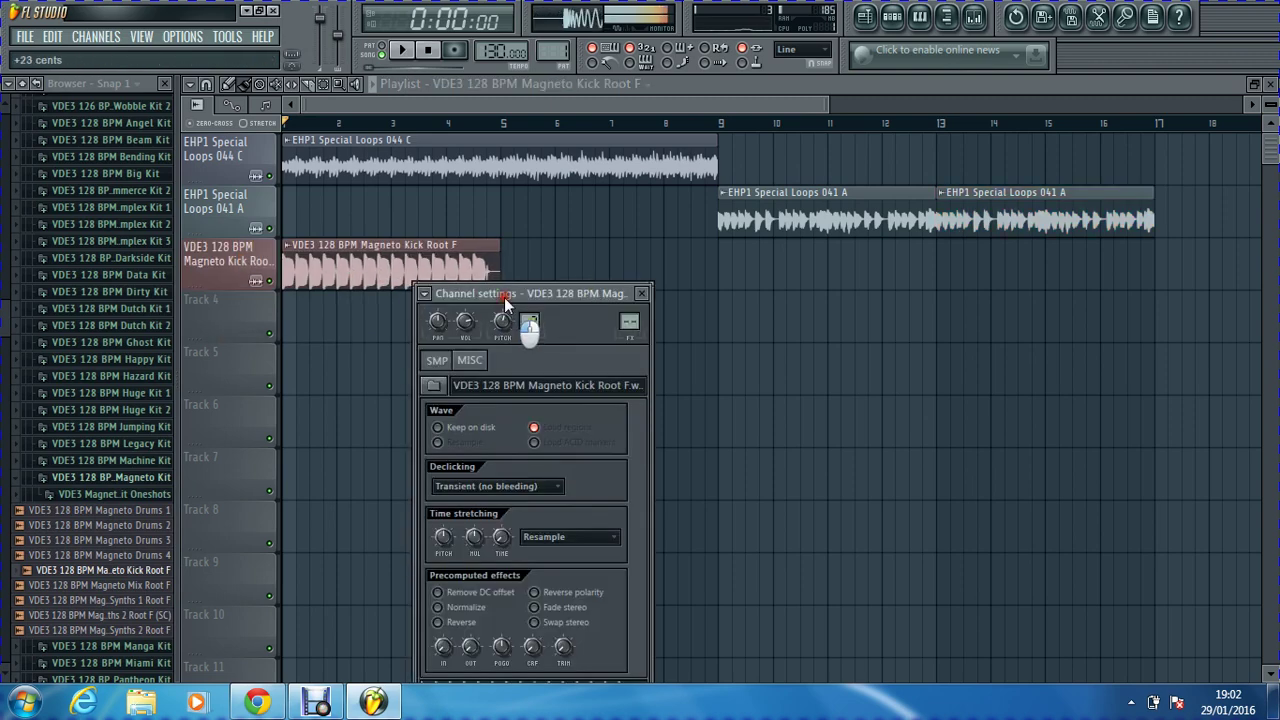
drag(402, 258, 853, 290)
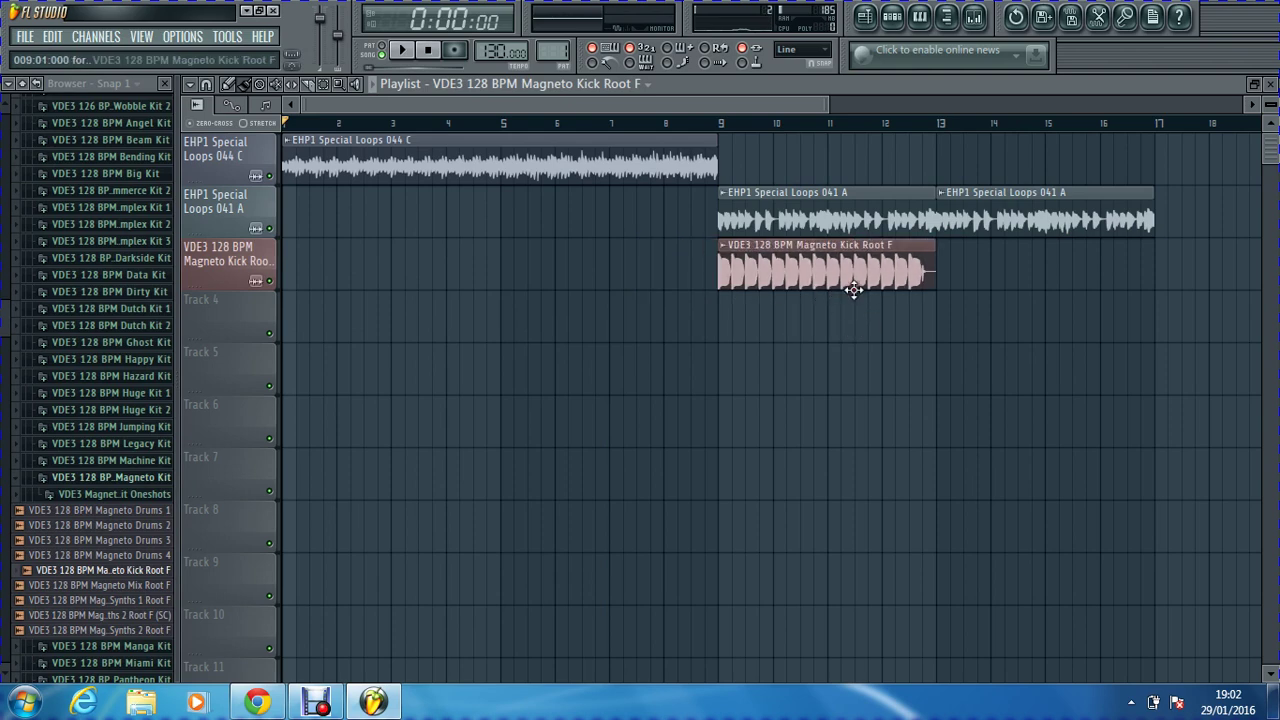
click(952, 262)
Step: Preview Magneto Drums 2 and 3, then place Drums 3 on Track 4 with its channel pitch raised slightly to span exactly four bars
click(60, 525)
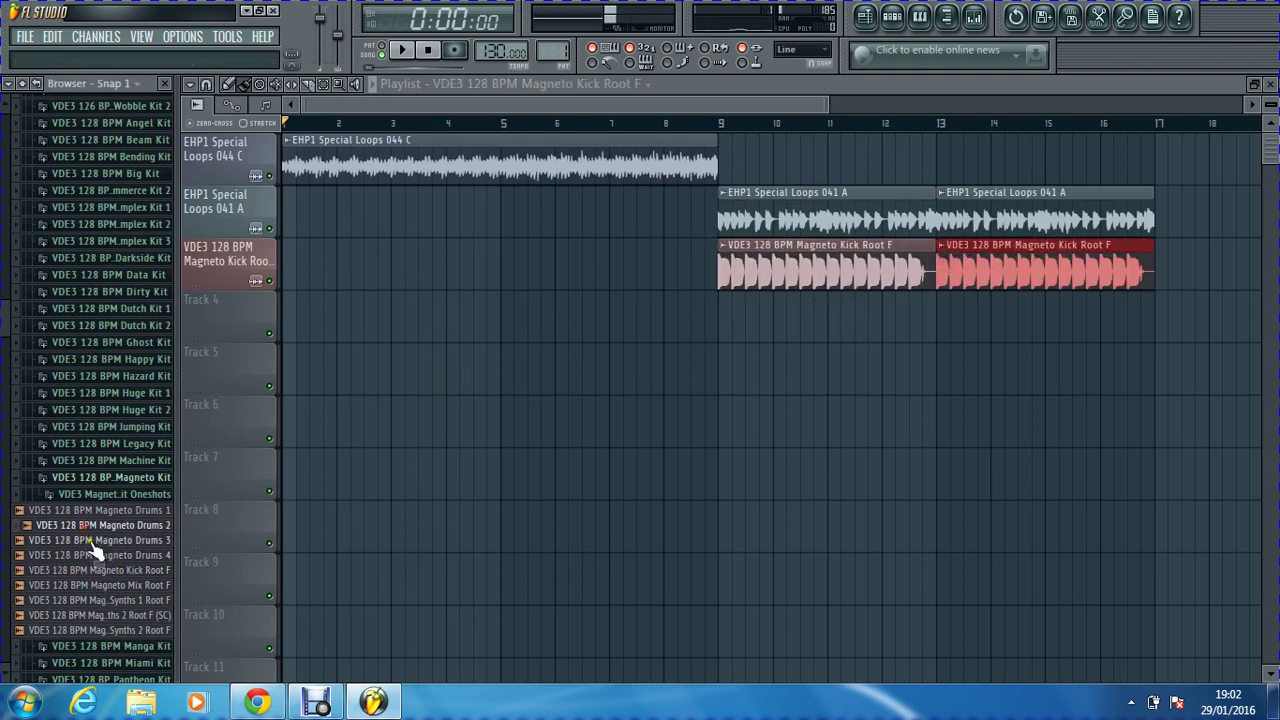
click(98, 541)
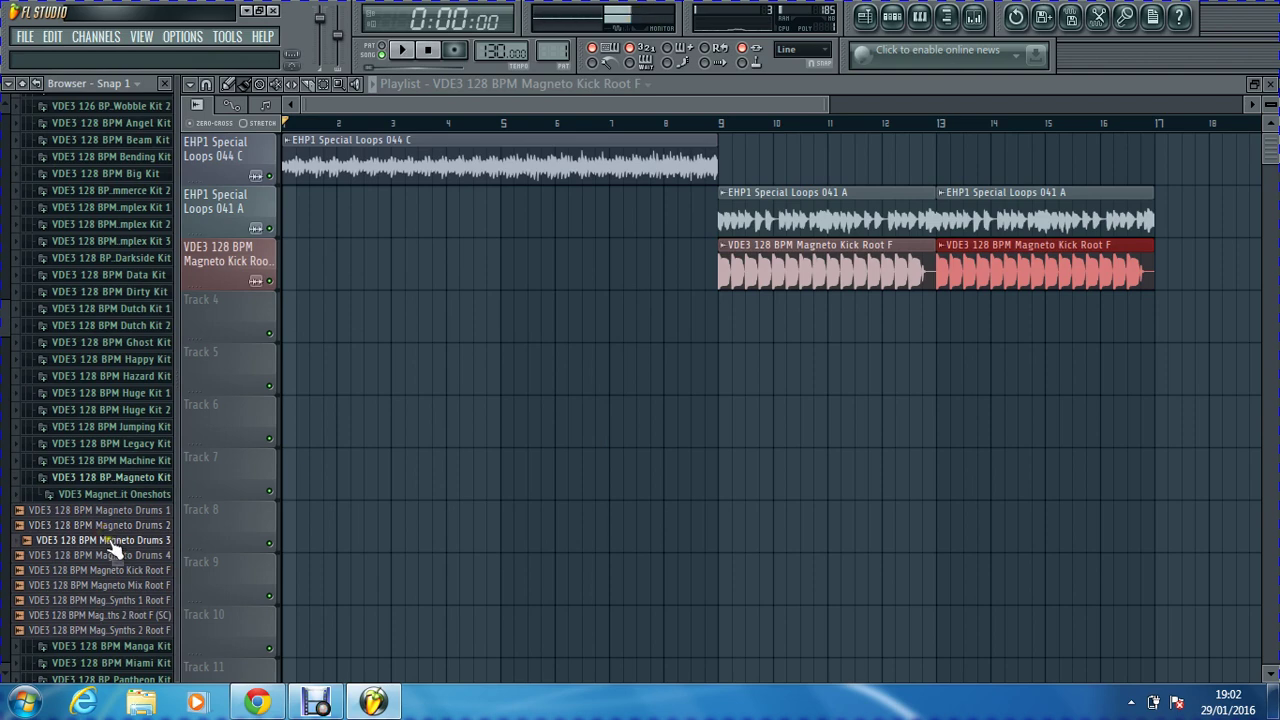
drag(113, 548, 295, 320)
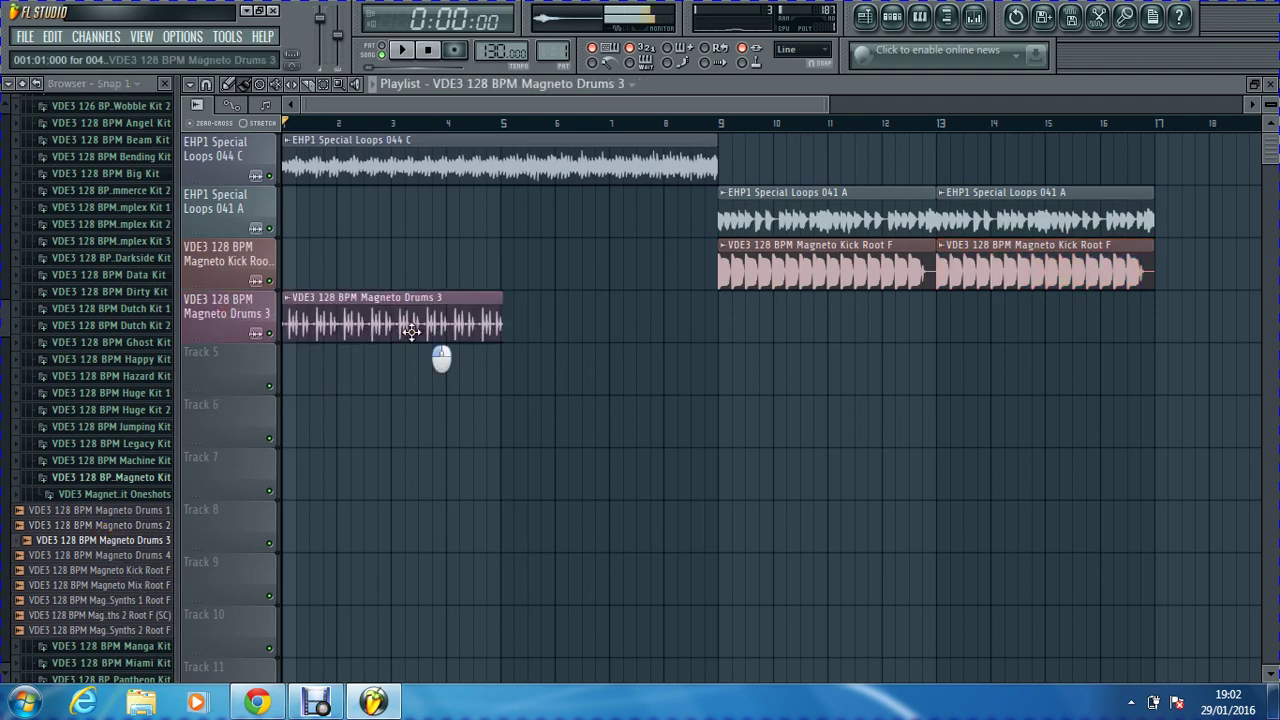
double_click(412, 331)
drag(494, 299, 486, 408)
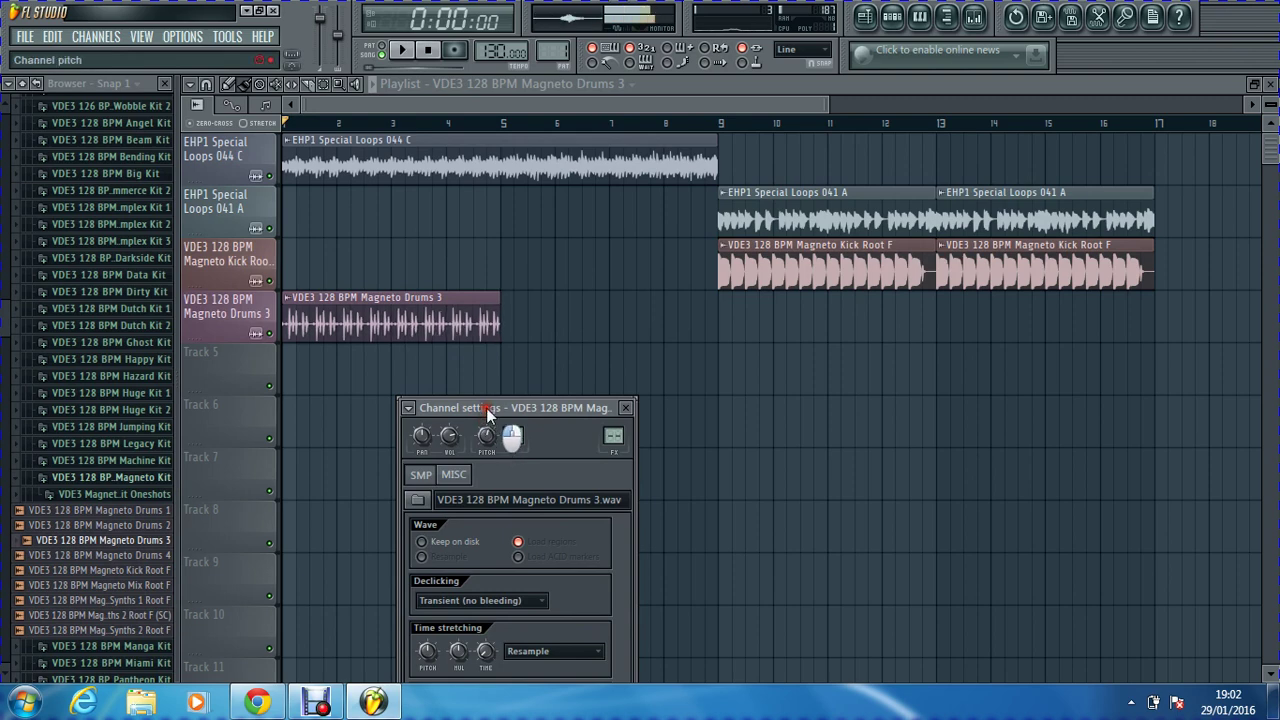
Step: Move the Magneto Drums 3 clip to bar 9 and add a copy at bar 13
click(414, 313)
drag(414, 313, 847, 333)
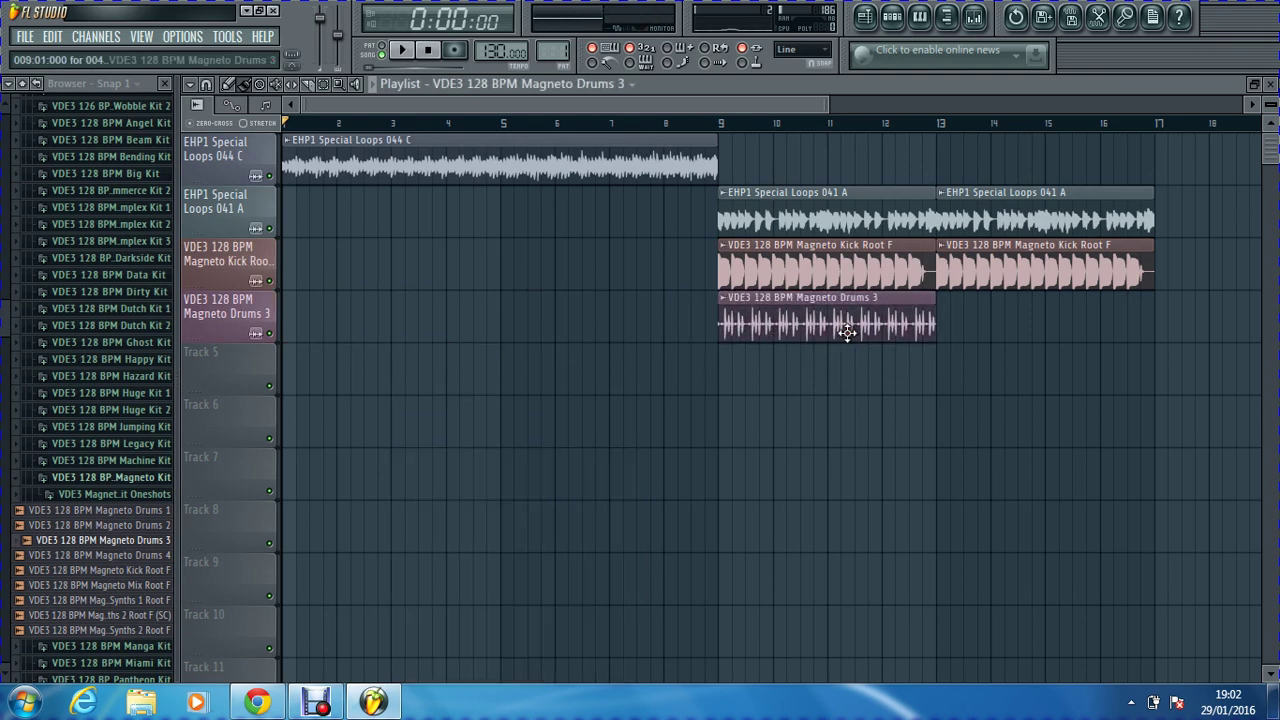
click(962, 327)
drag(1008, 323, 976, 320)
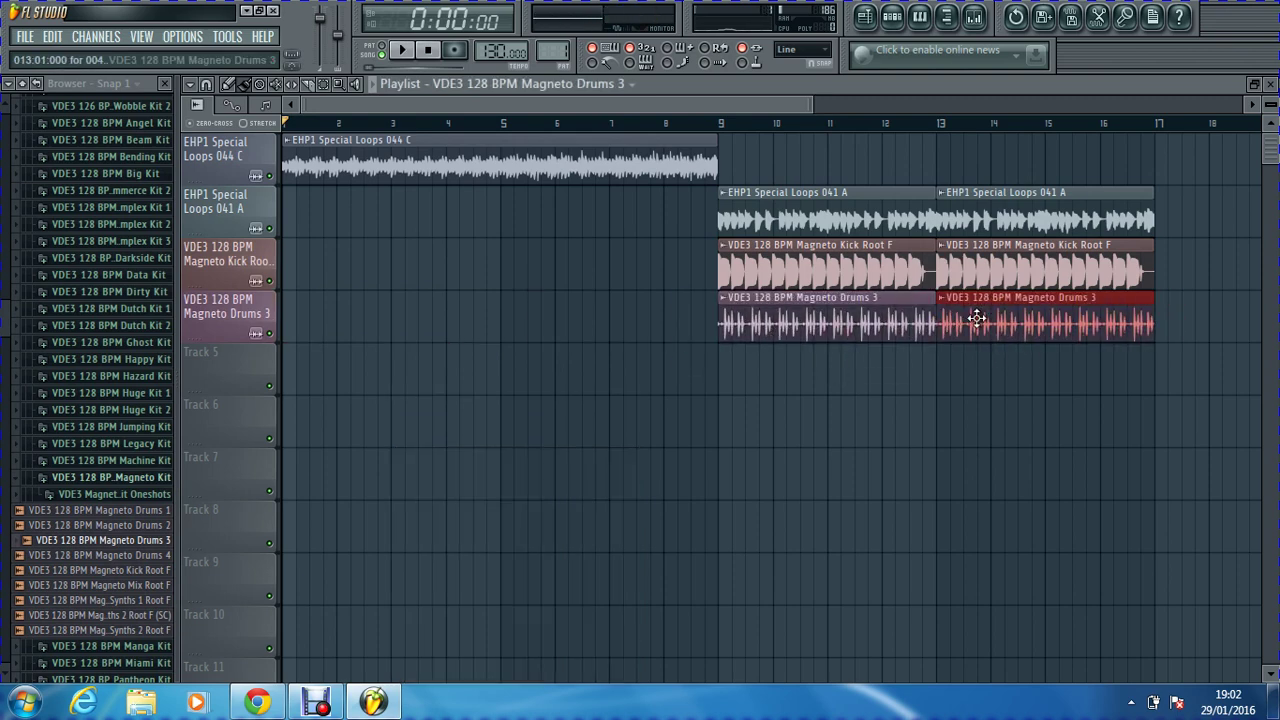
Step: Play the arrangement, stop it, and preview the VDE3 128 BPM Legacy Kit's Kick, Synths 1 and Synths 2 loops
click(411, 52)
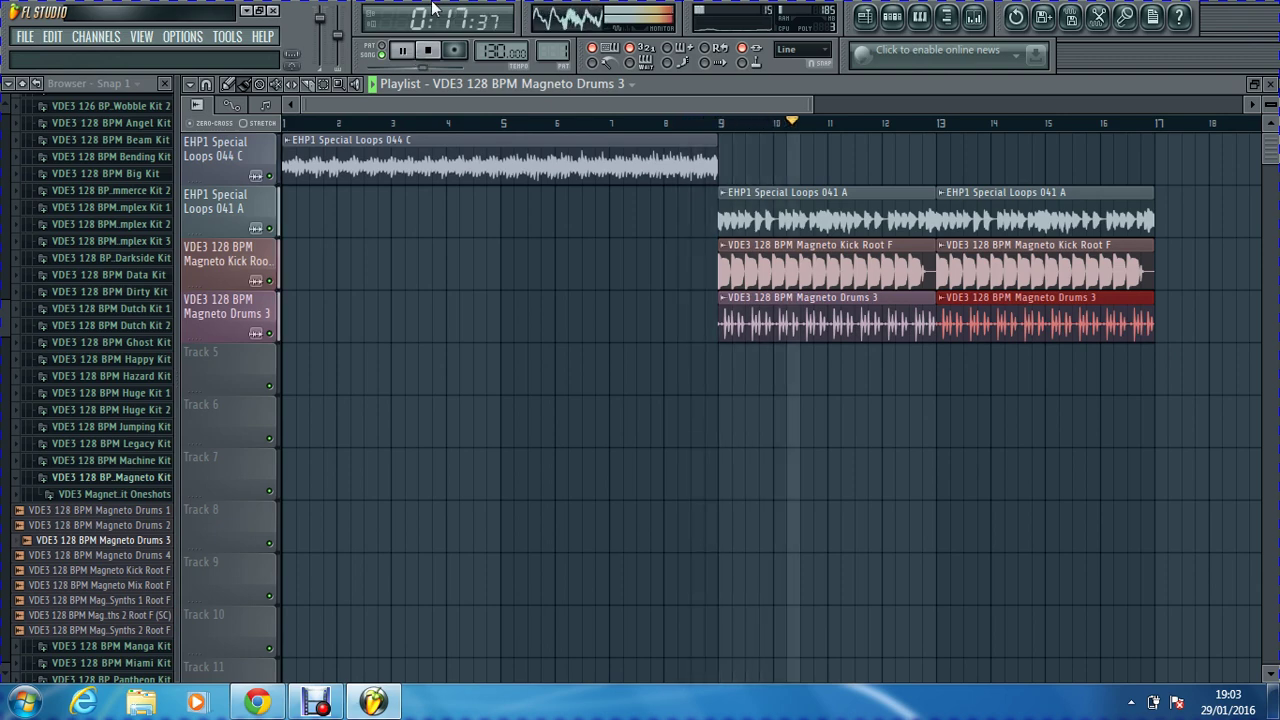
drag(444, 108, 578, 125)
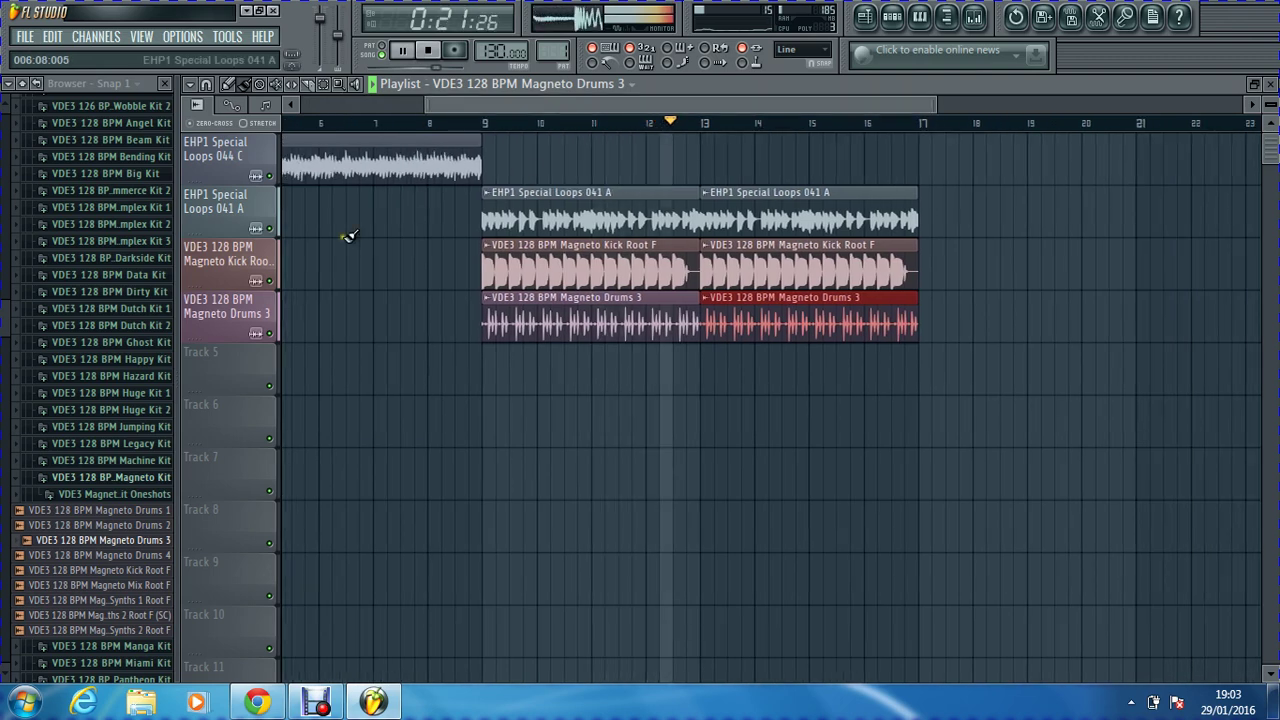
click(100, 443)
click(107, 512)
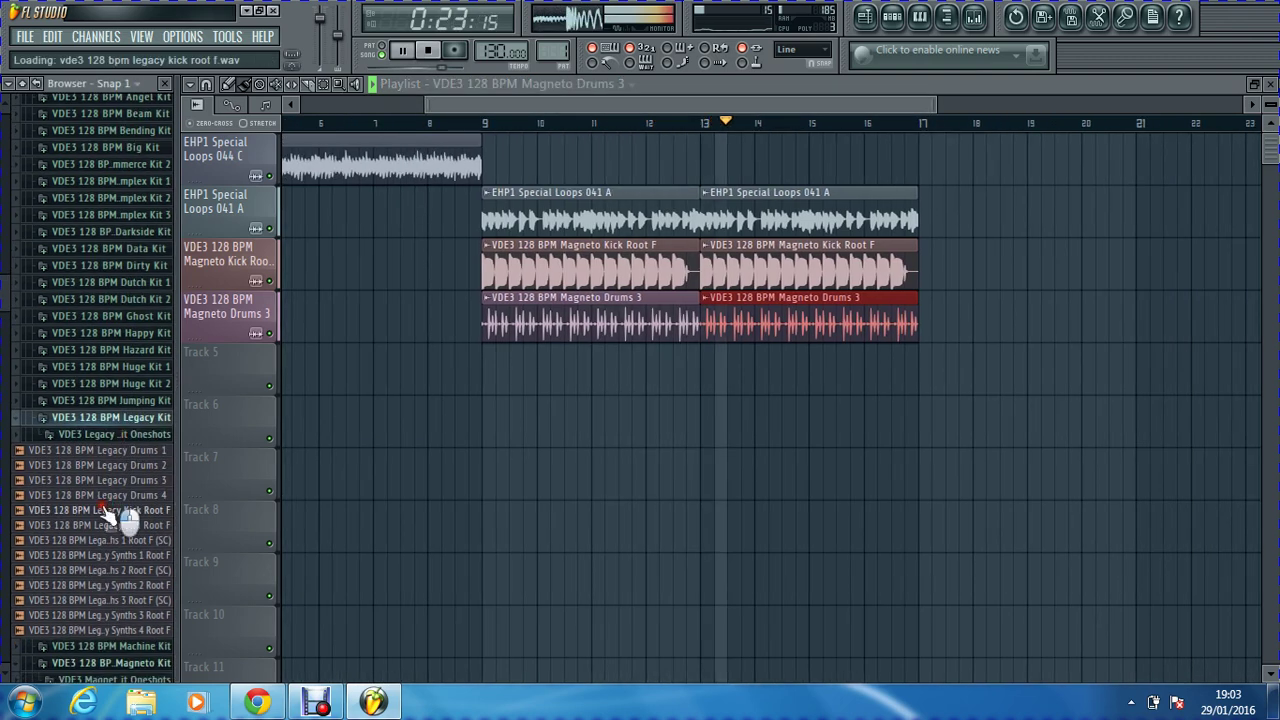
key(space)
click(120, 540)
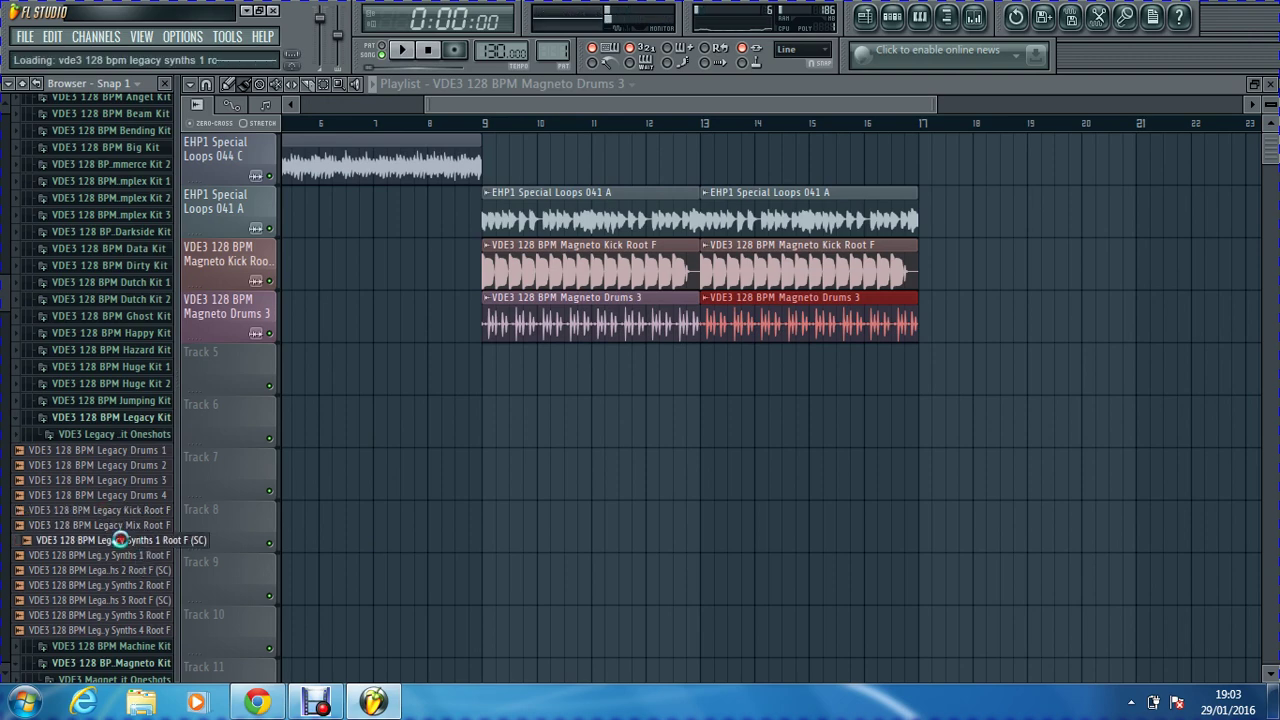
click(125, 586)
click(125, 570)
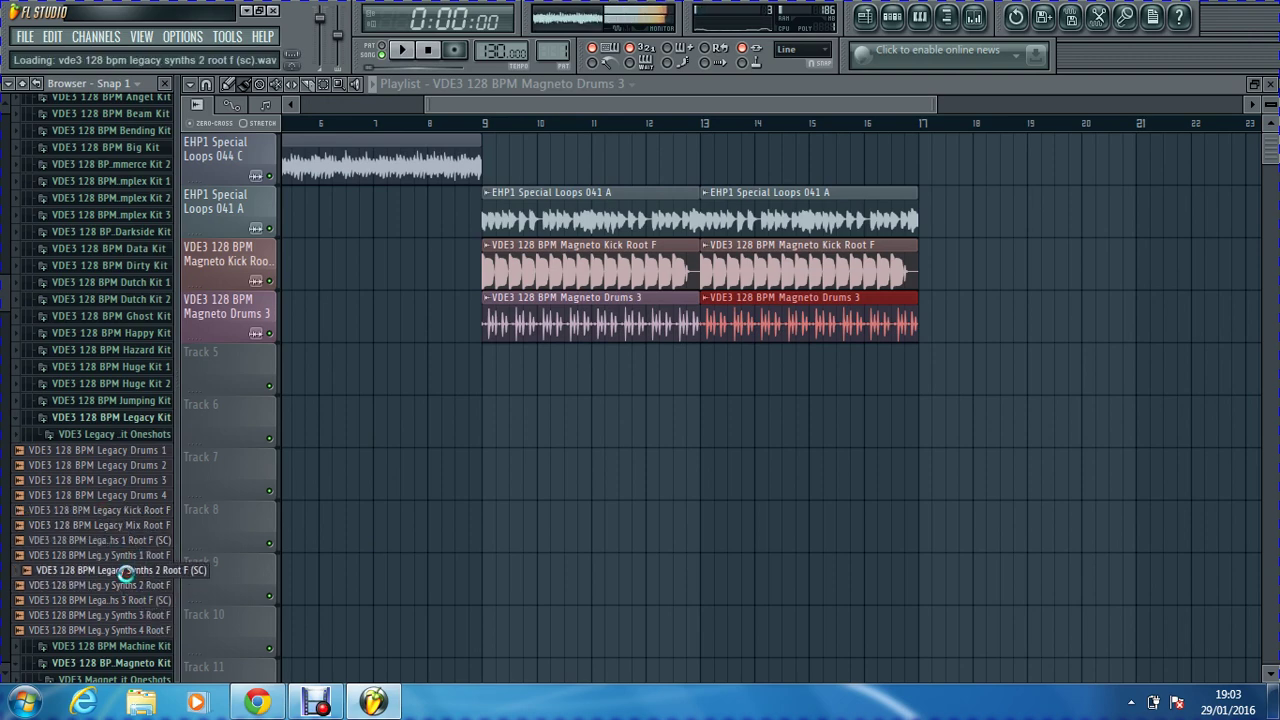
Step: Place Legacy Synths 2 Root F (SC) on Track 5, raise its channel pitch slightly, and move the clip to bar 17
drag(125, 573, 614, 384)
double_click(619, 373)
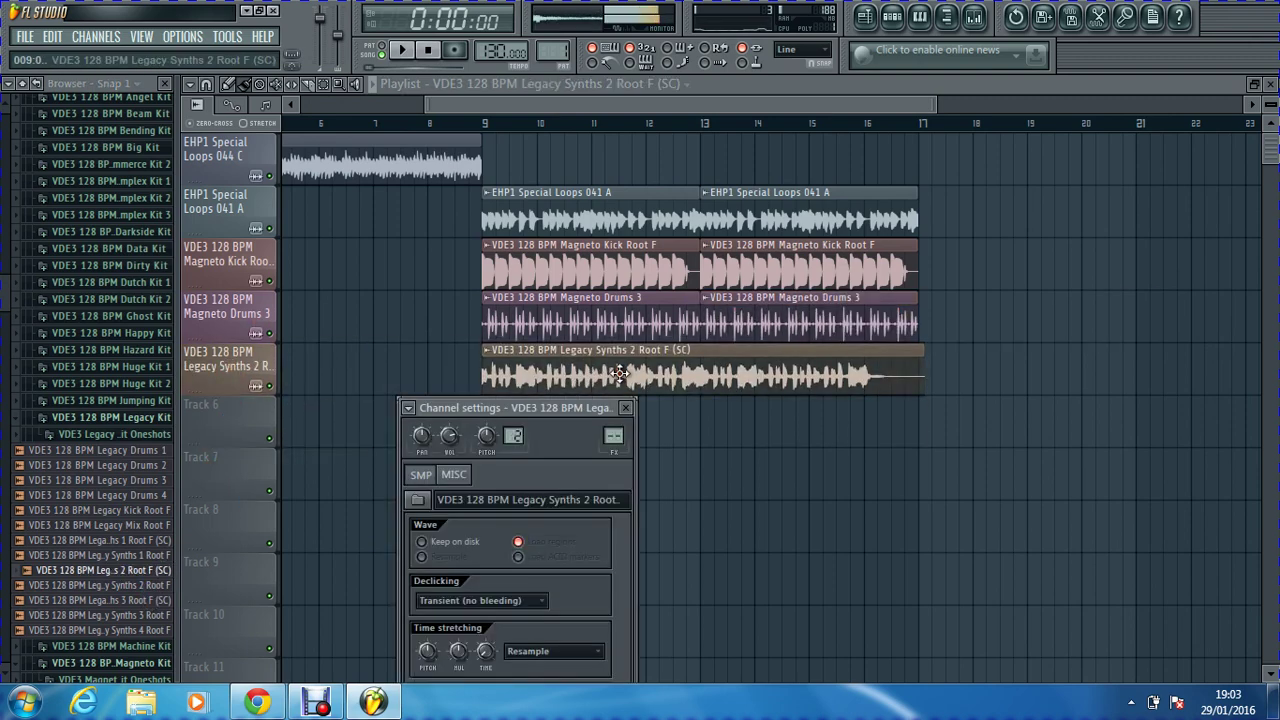
drag(485, 435, 514, 425)
drag(552, 366, 933, 321)
Step: Add copies of the Magneto Drums 3 and Magneto Kick Root F clips at bar 17
click(881, 312)
click(946, 321)
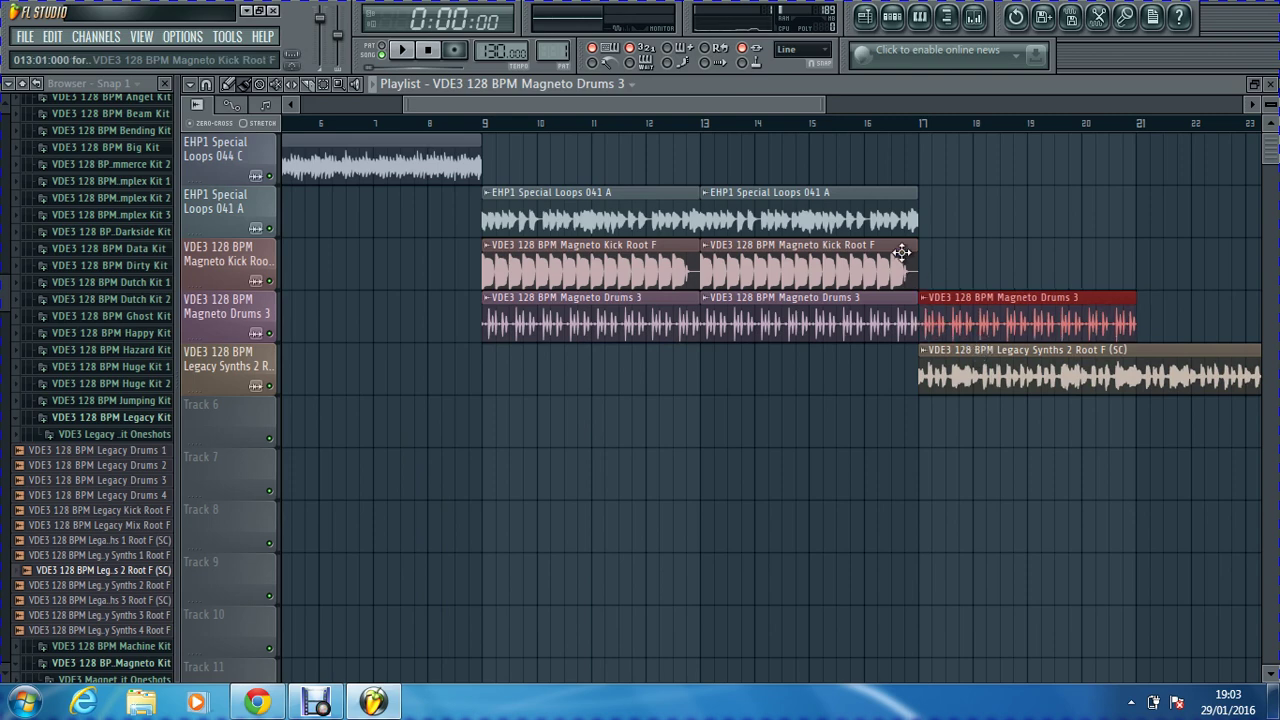
click(902, 255)
click(942, 259)
mouse_move(977, 262)
mouse_down()
mouse_move(954, 255)
mouse_move(979, 258)
mouse_up()
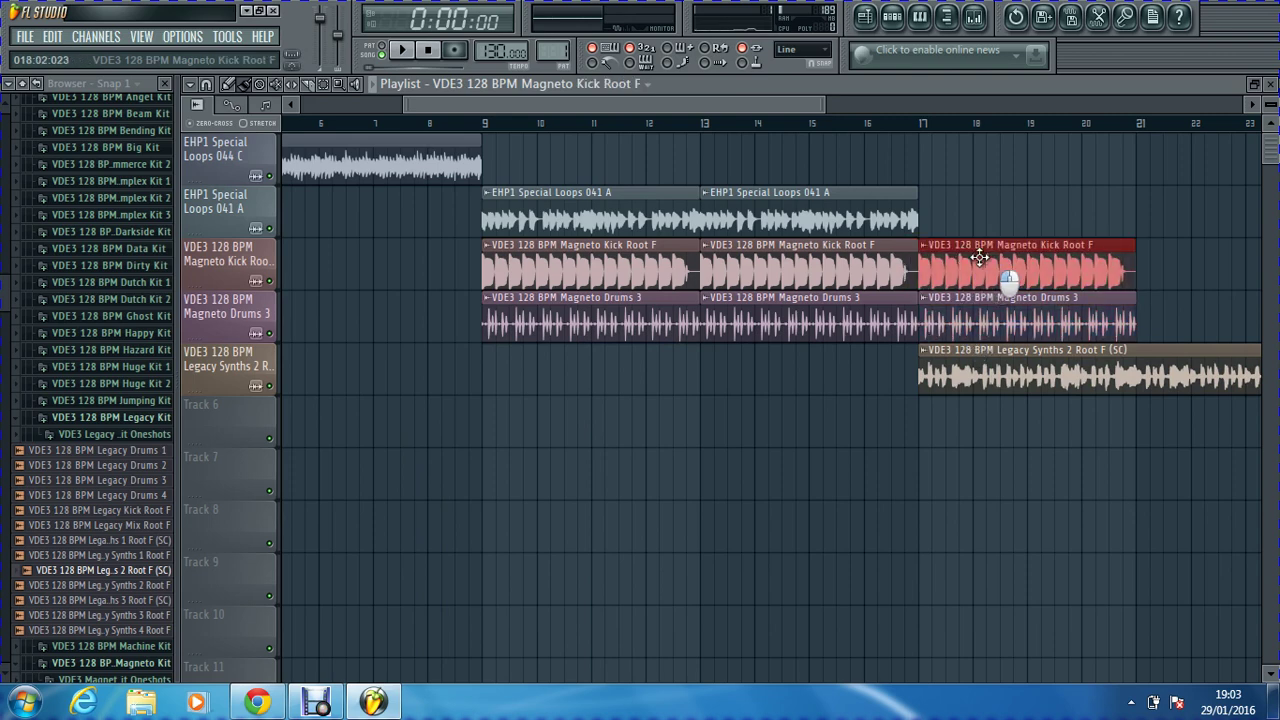
Step: Extend the Magneto Kick Root F and Magneto Drums 3 tracks with one more copy of each at bar 21
scroll(784, 109, right, 3)
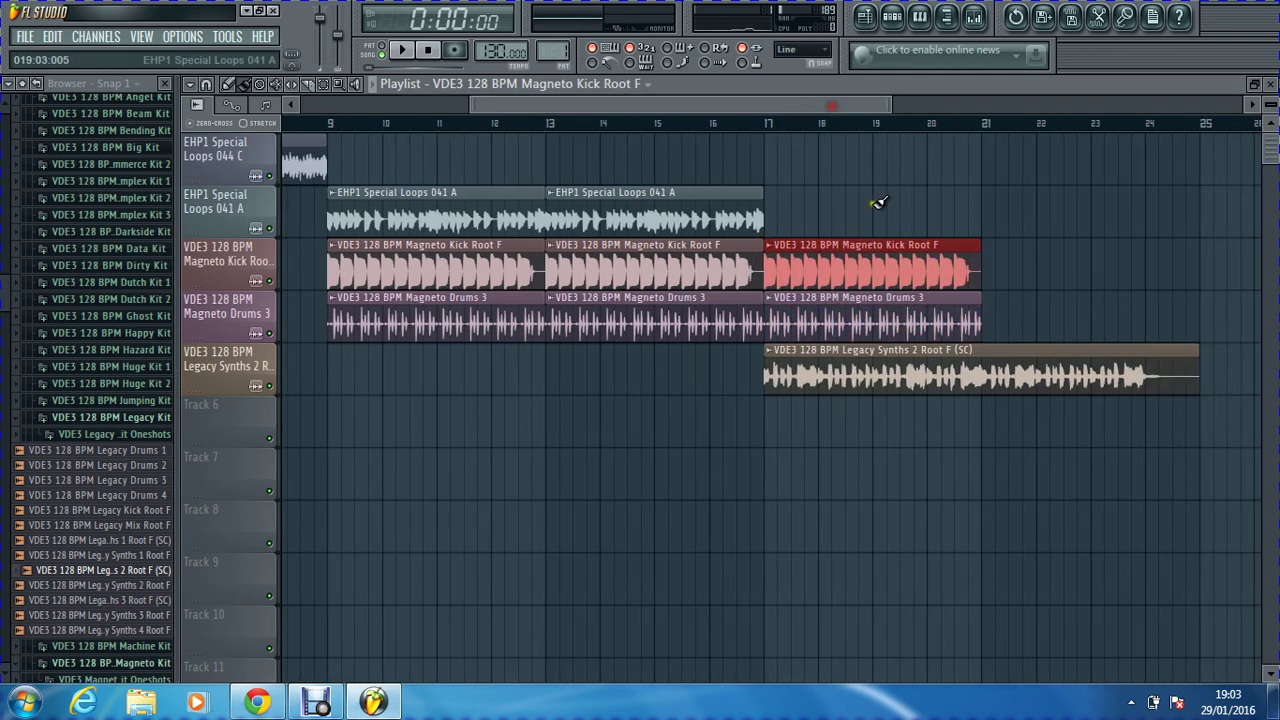
click(990, 267)
click(918, 322)
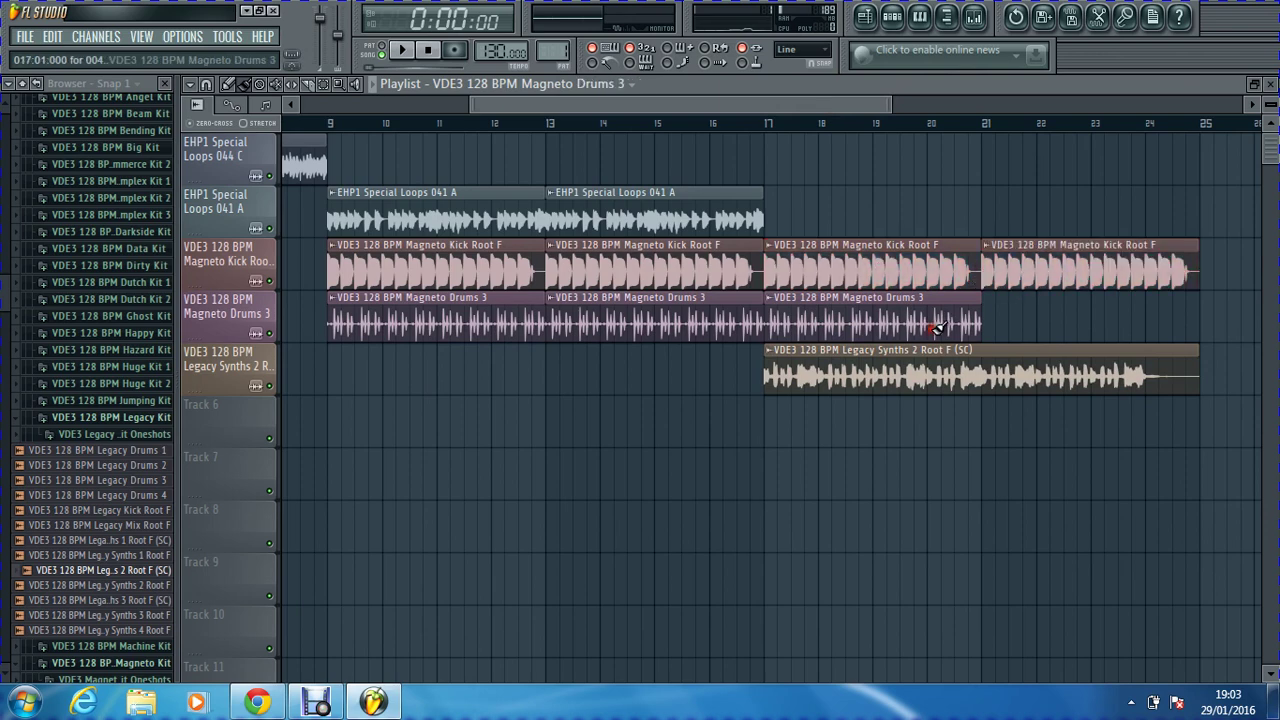
click(995, 320)
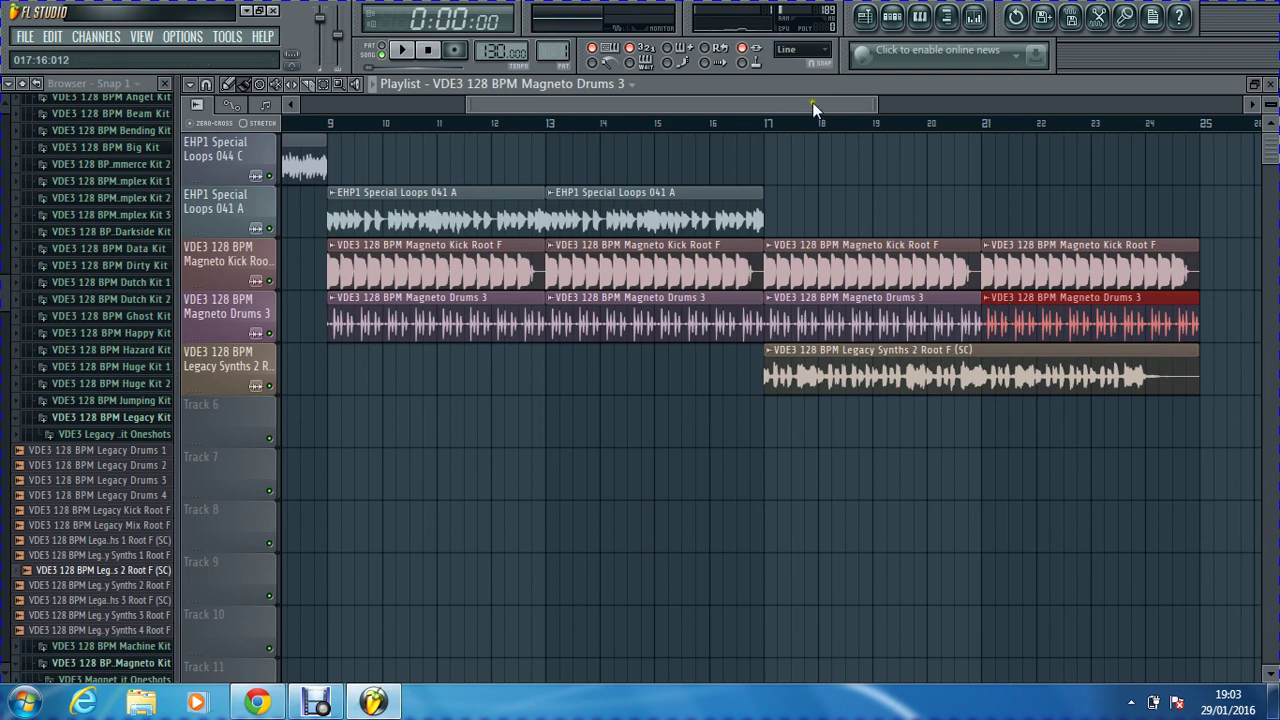
drag(812, 102, 762, 107)
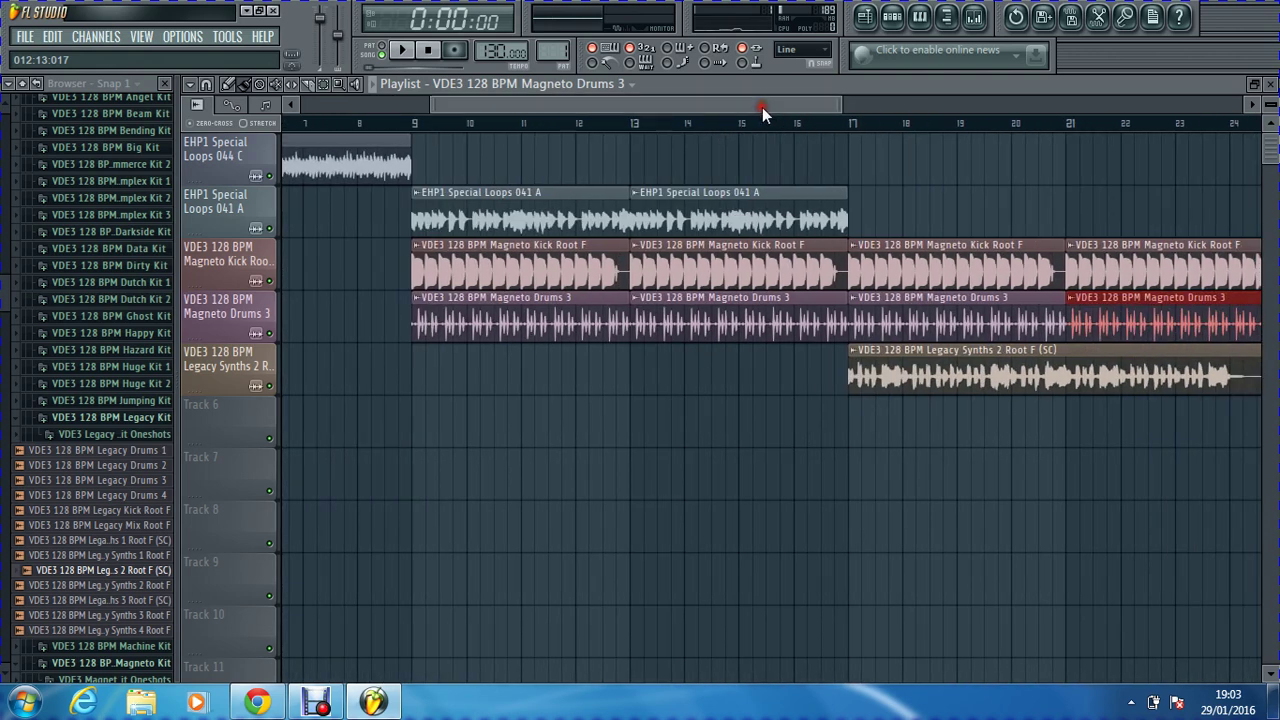
Step: Play the arrangement and jump playback to just before bar 9, and again to just before bar 17
click(400, 51)
click(397, 121)
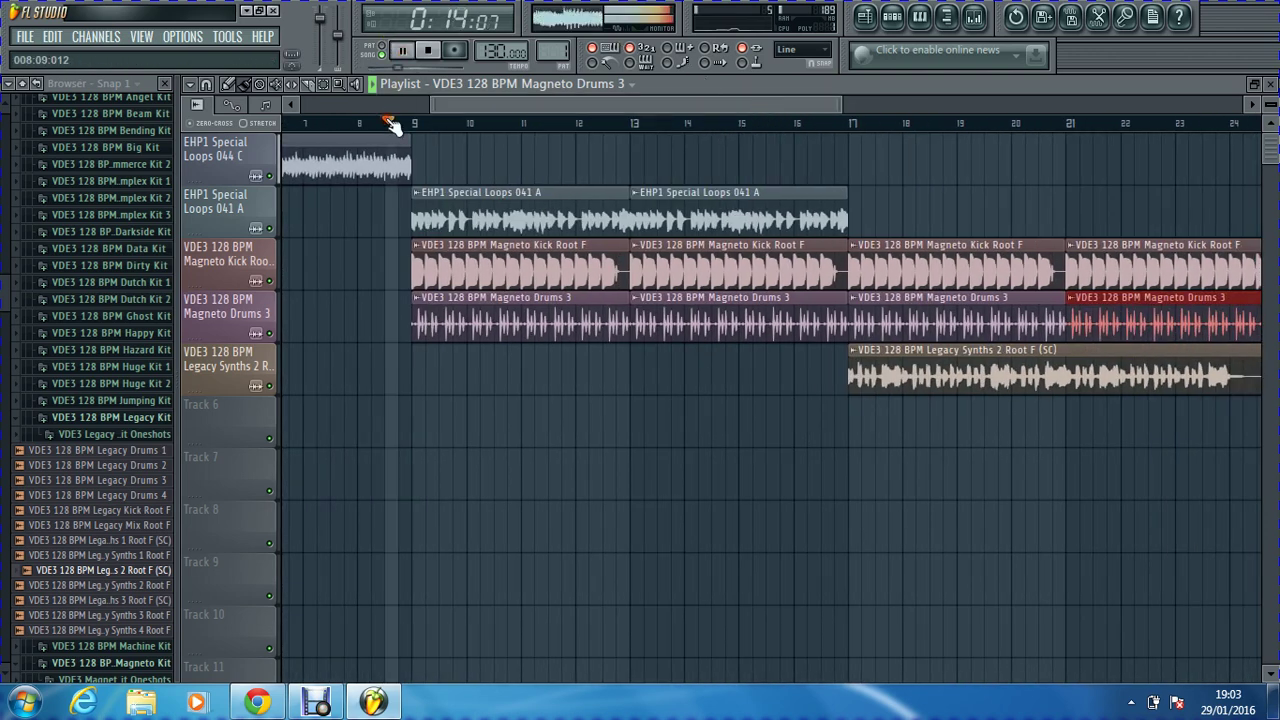
click(811, 125)
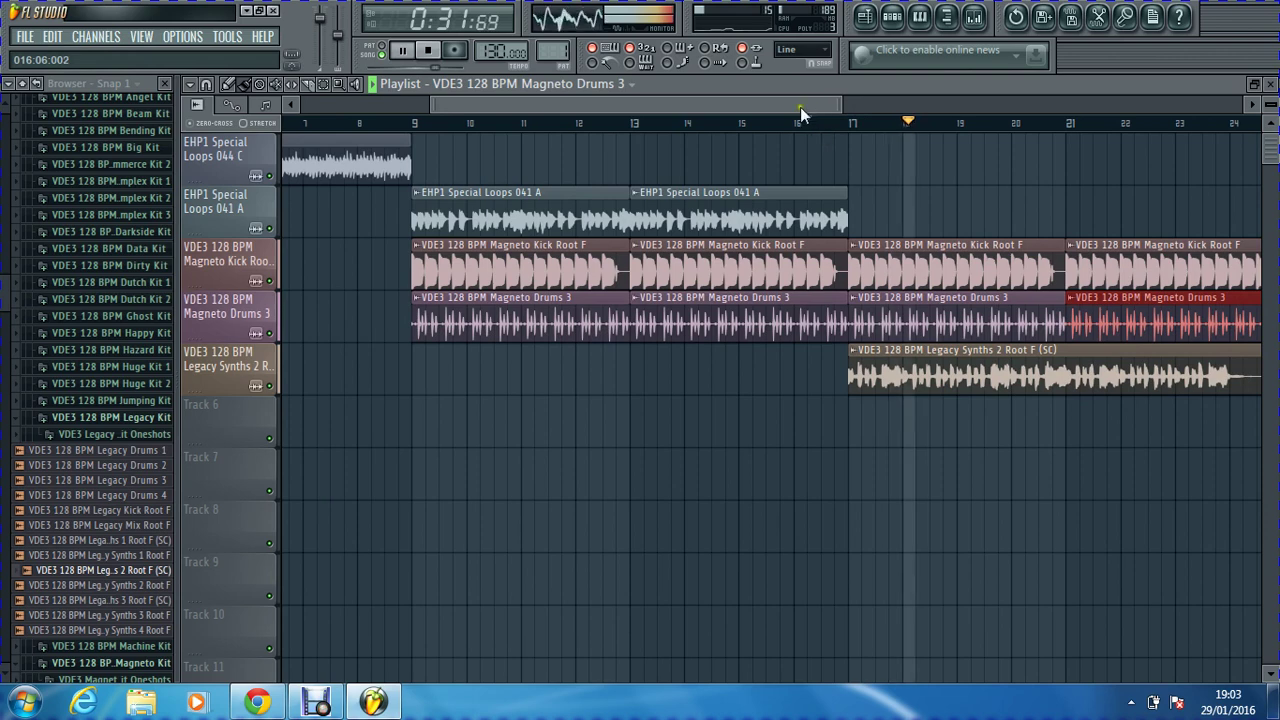
Step: Delete the Magneto Kick Root F clip at bar 21 and add copies of the kick and Magneto Drums 3 clips at bar 25
scroll(805, 115, right, 2)
scroll(811, 120, right, 3)
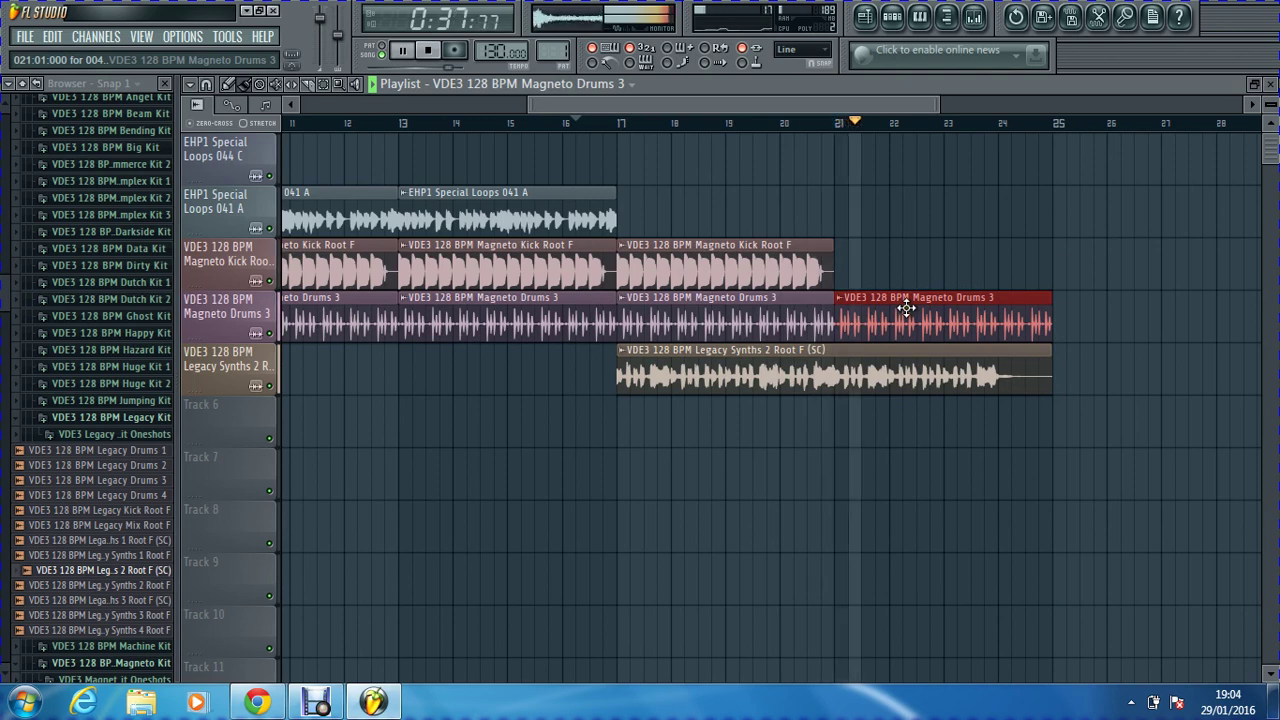
click(784, 260)
click(1080, 265)
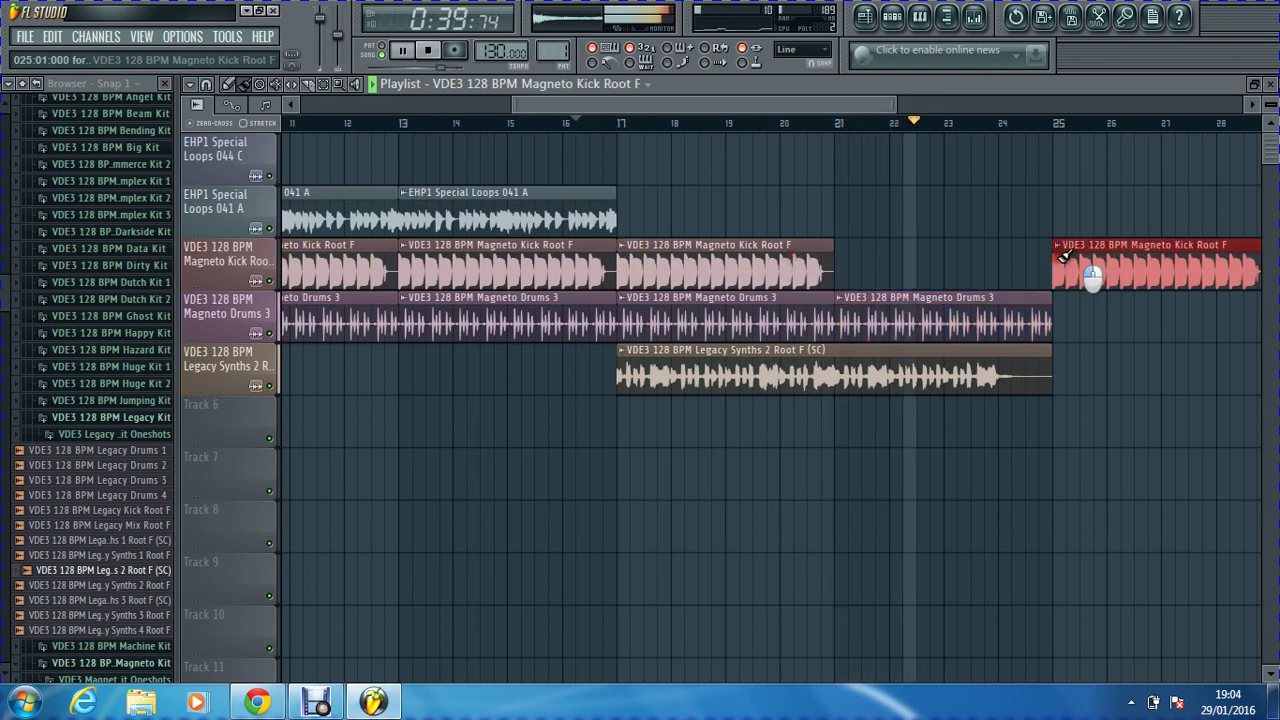
click(1040, 320)
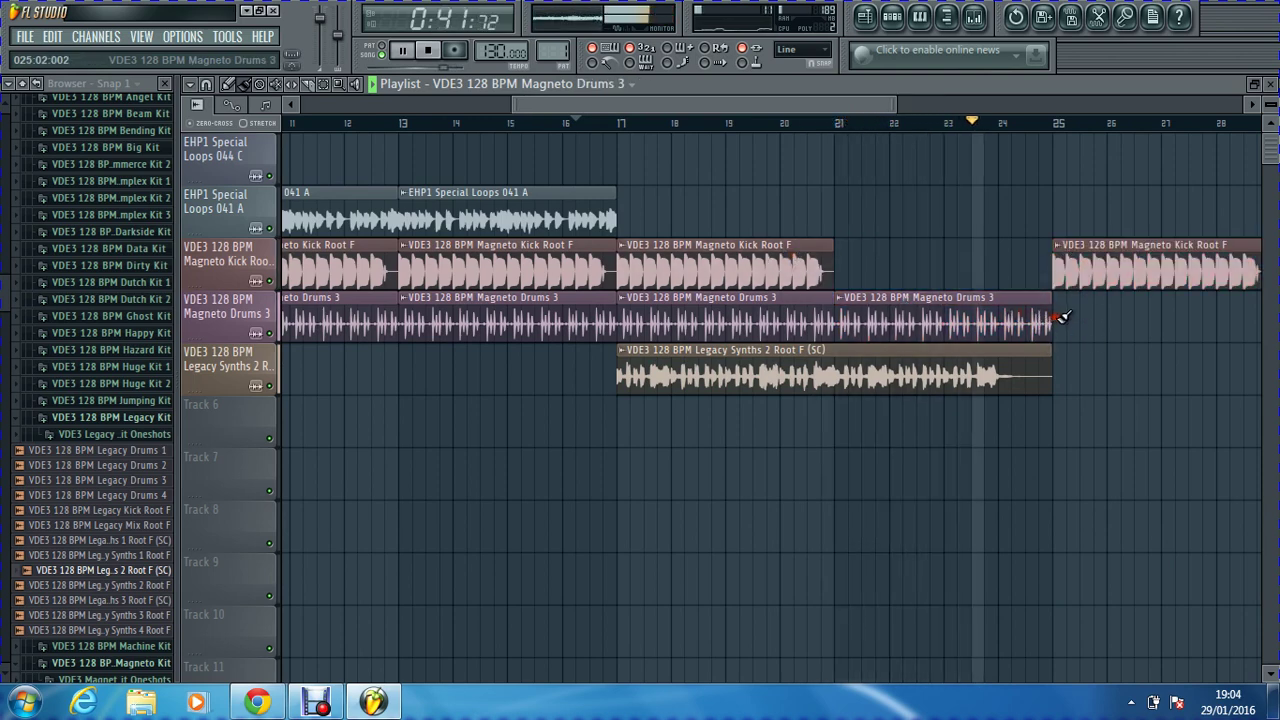
click(1080, 320)
drag(1083, 320, 1079, 315)
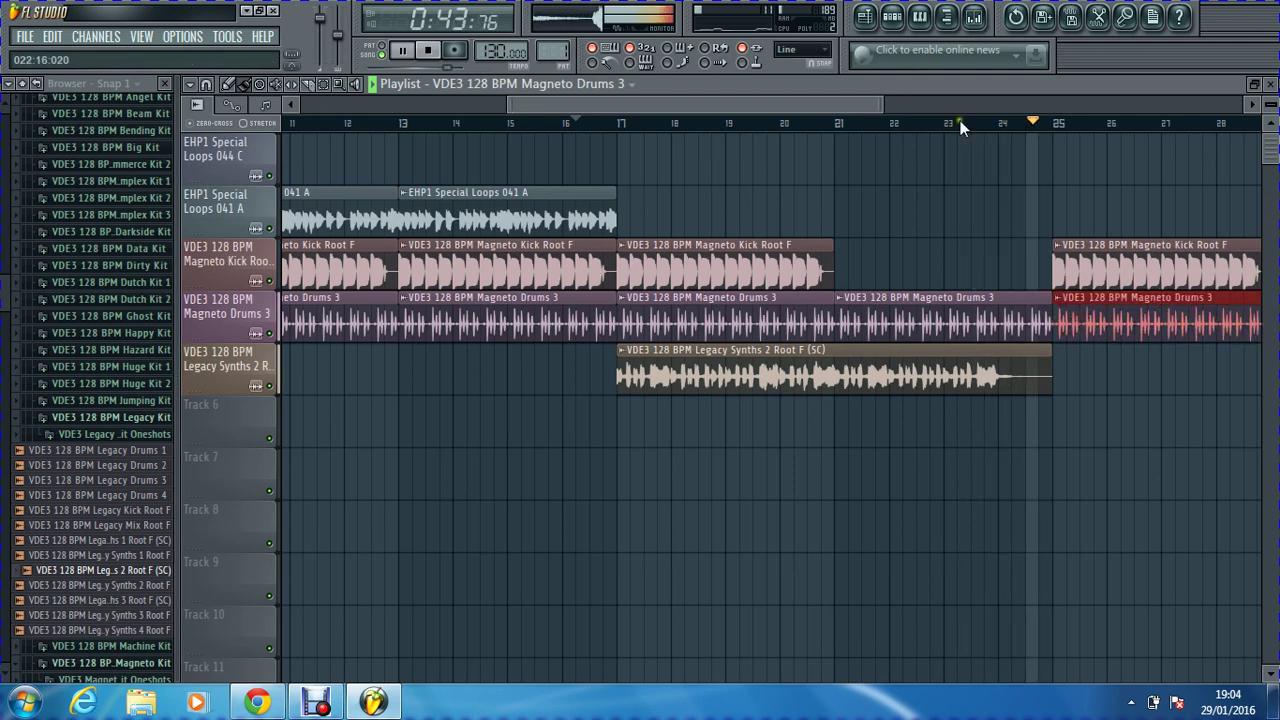
Step: Stop playback and place a copy of the Legacy Synths 2 Root F (SC) clip at bar 25
drag(835, 102, 903, 118)
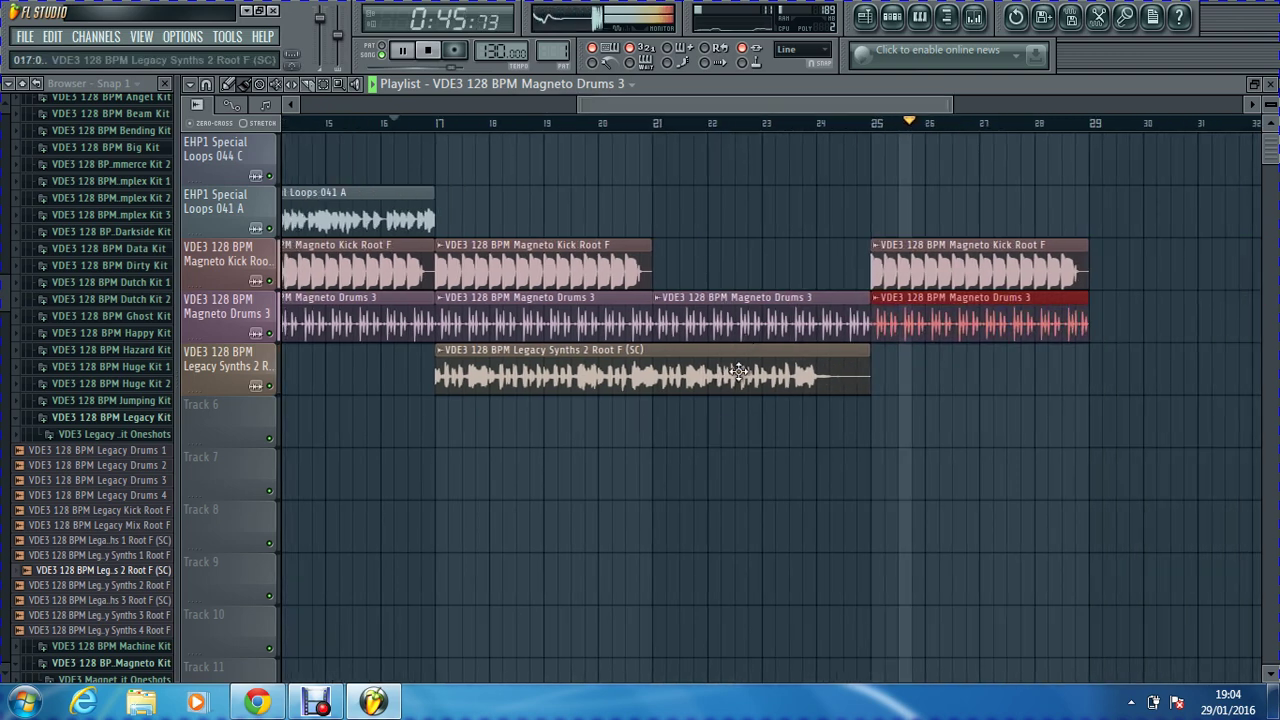
key(space)
double_click(745, 372)
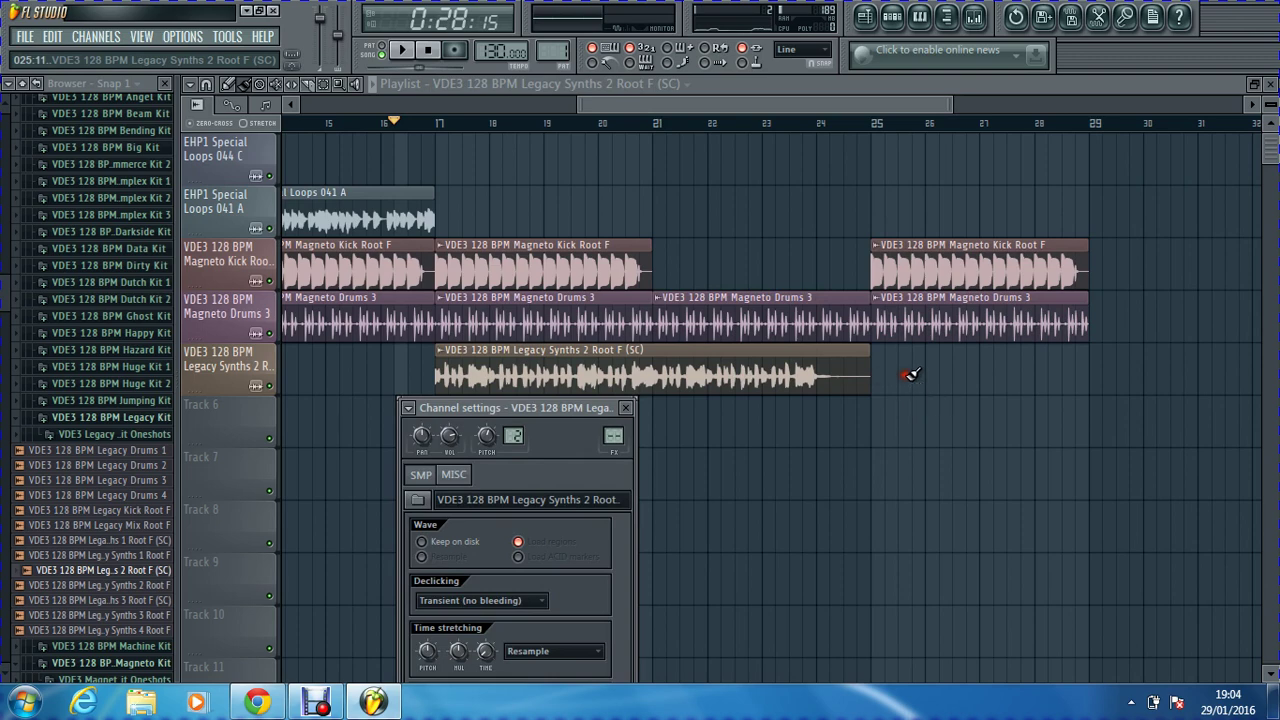
click(625, 408)
click(877, 374)
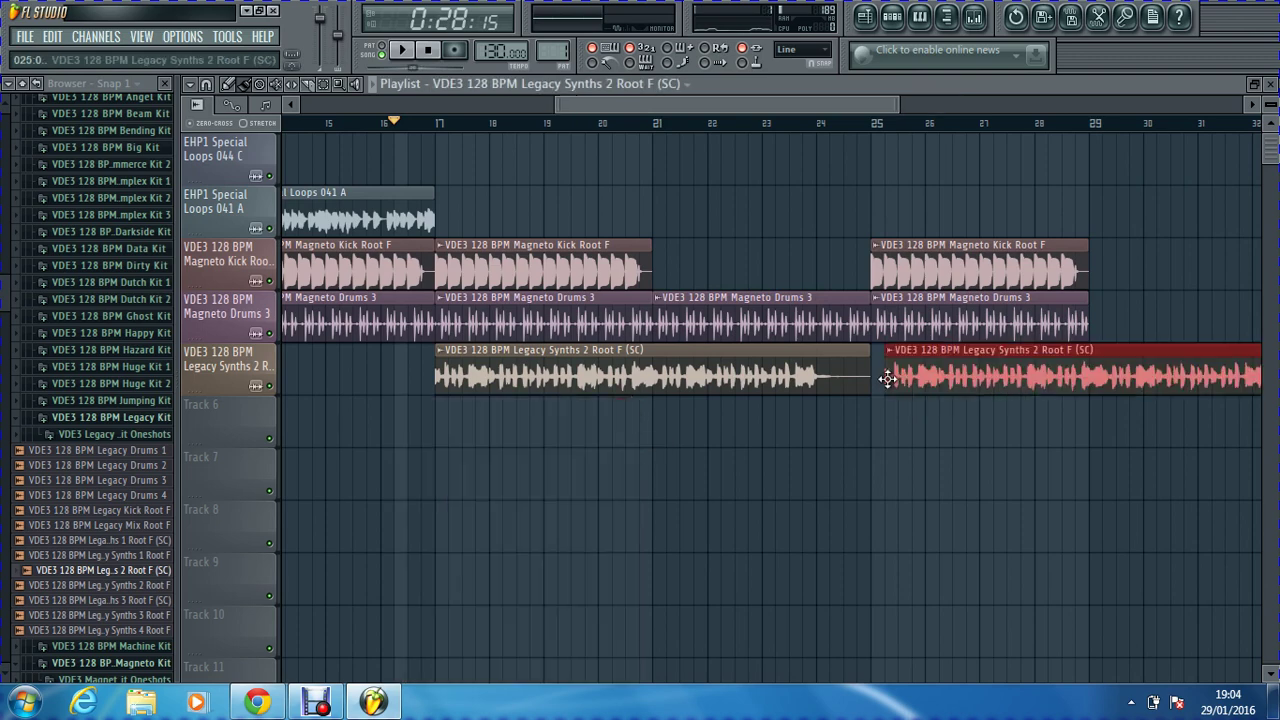
Step: Add one more copy each of the Magneto Kick Root F and Magneto Drums 3 clips at bar 29
drag(736, 106, 429, 134)
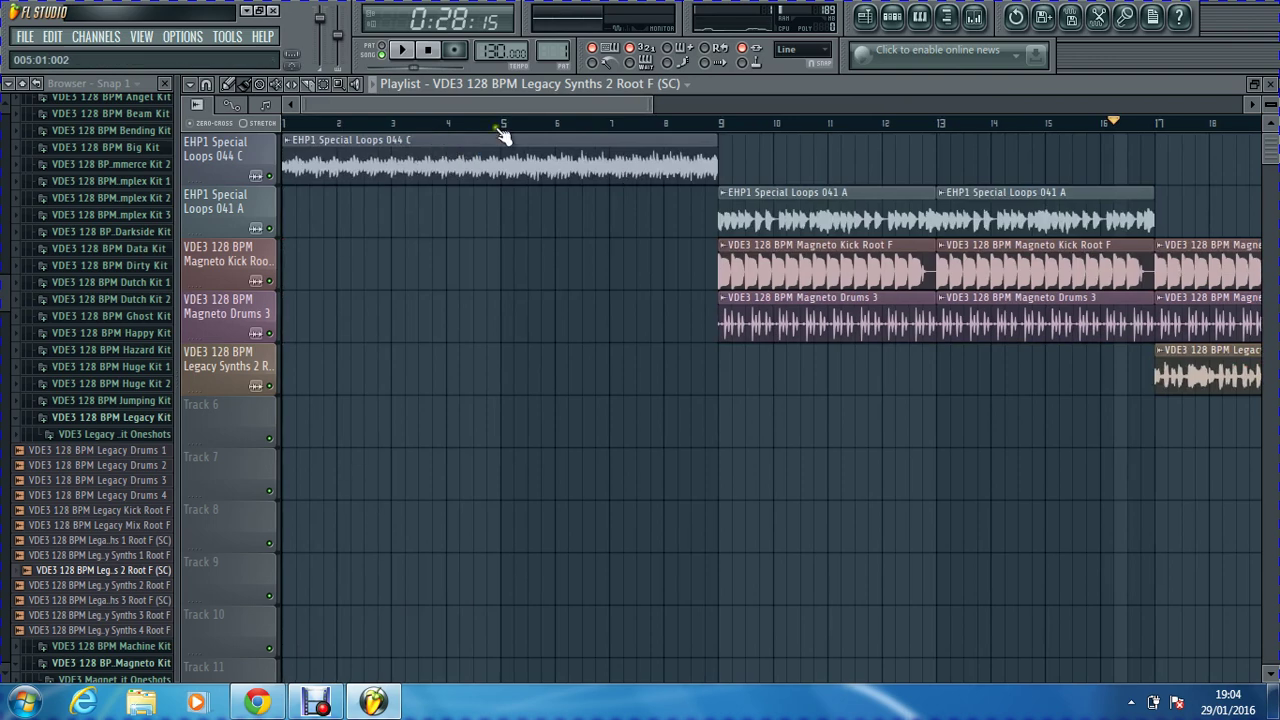
drag(530, 104, 857, 251)
click(860, 258)
click(916, 268)
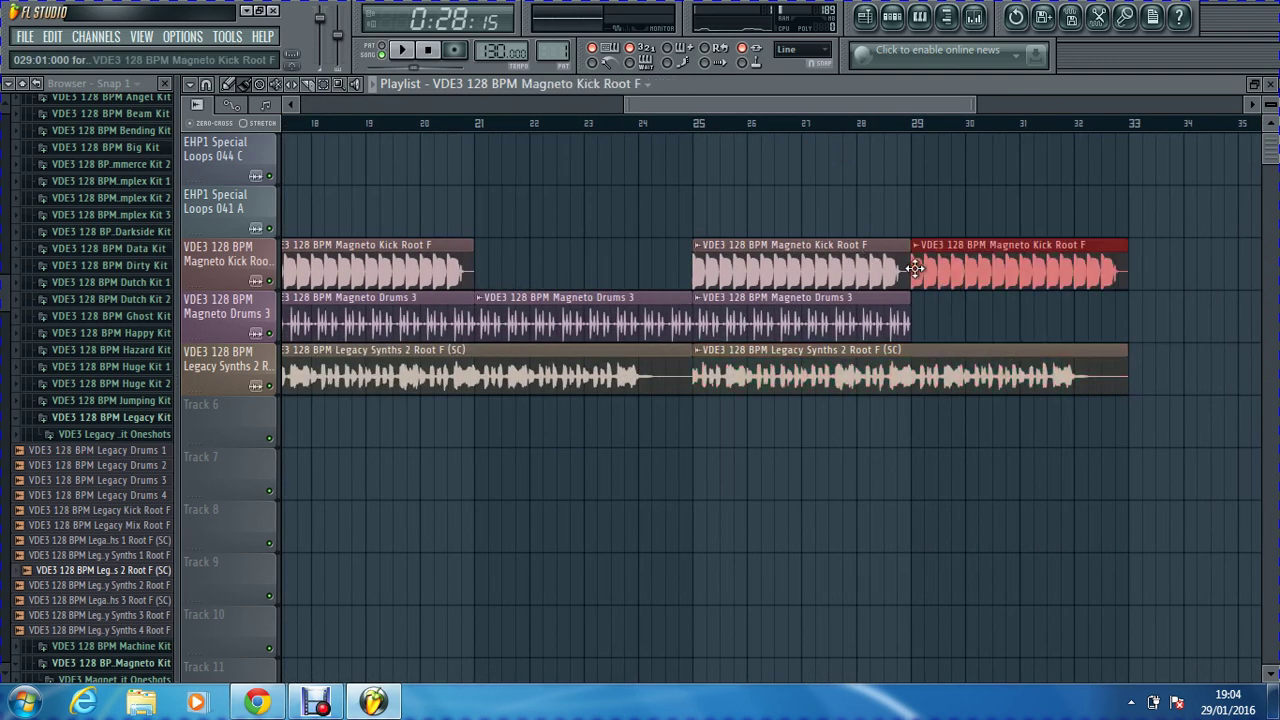
click(868, 305)
click(922, 327)
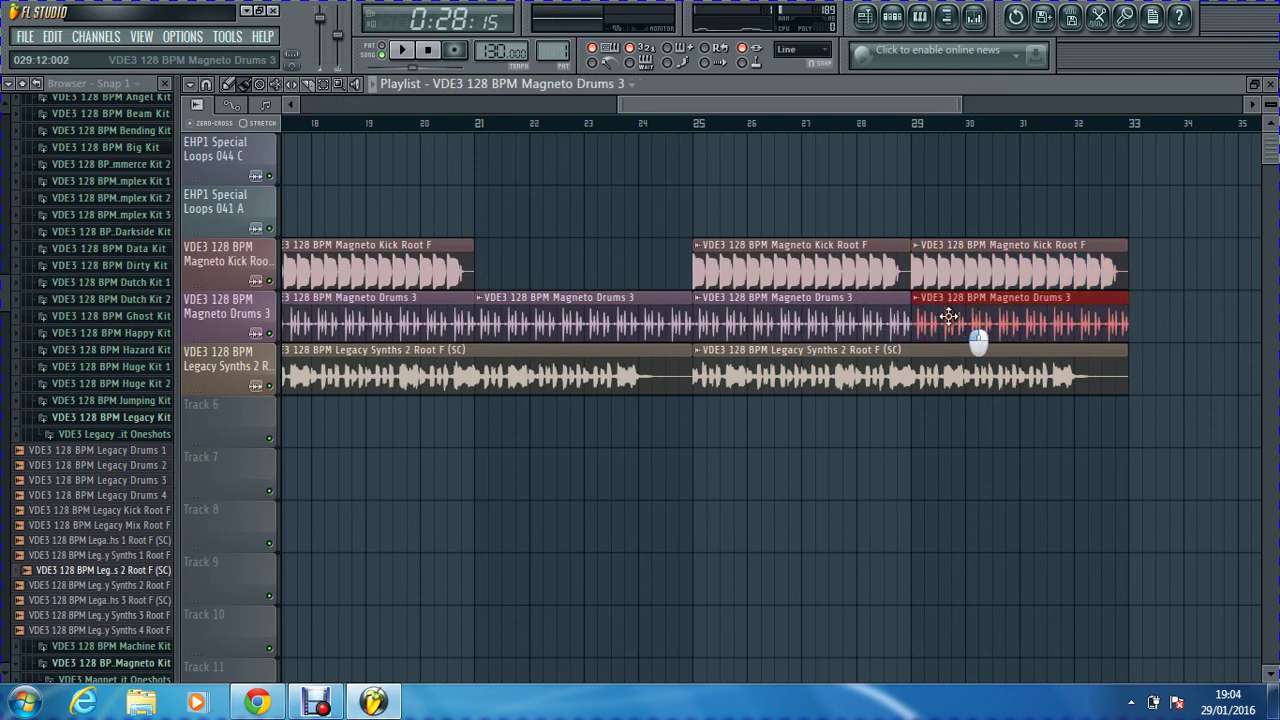
Step: Play the section from bar 16 past bar 25 and stop playback
key(space)
drag(814, 103, 654, 125)
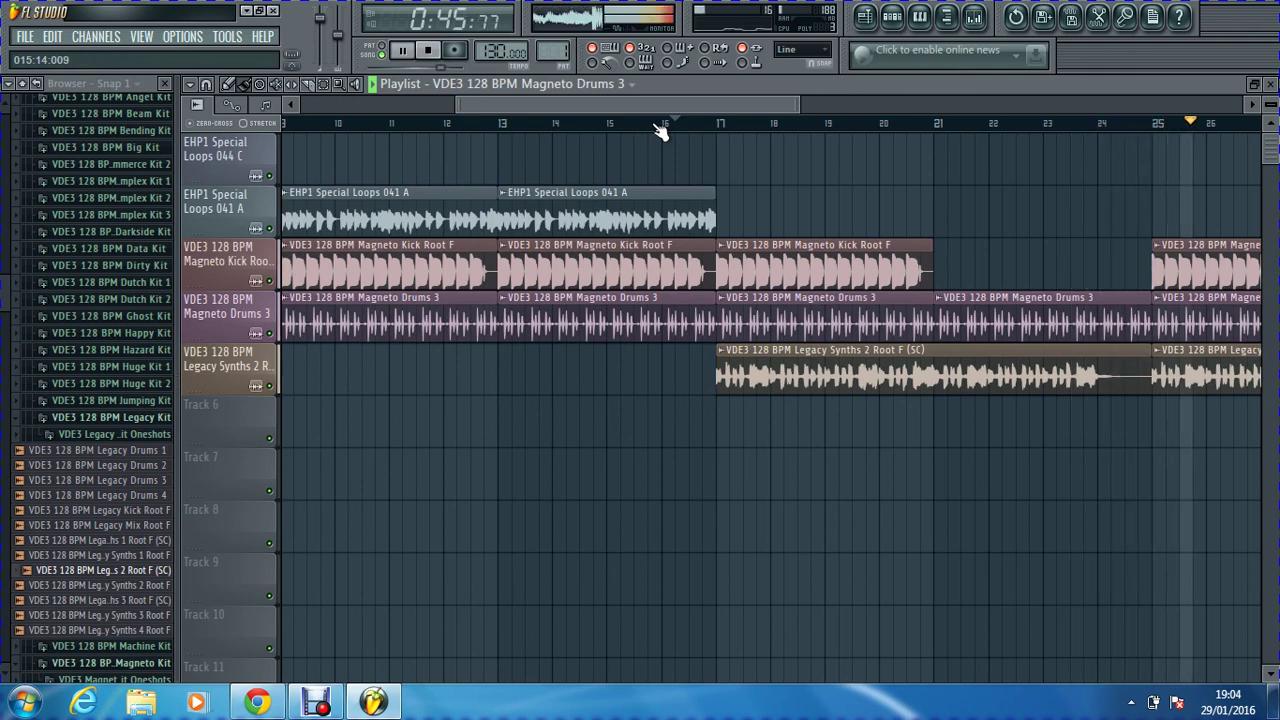
key(space)
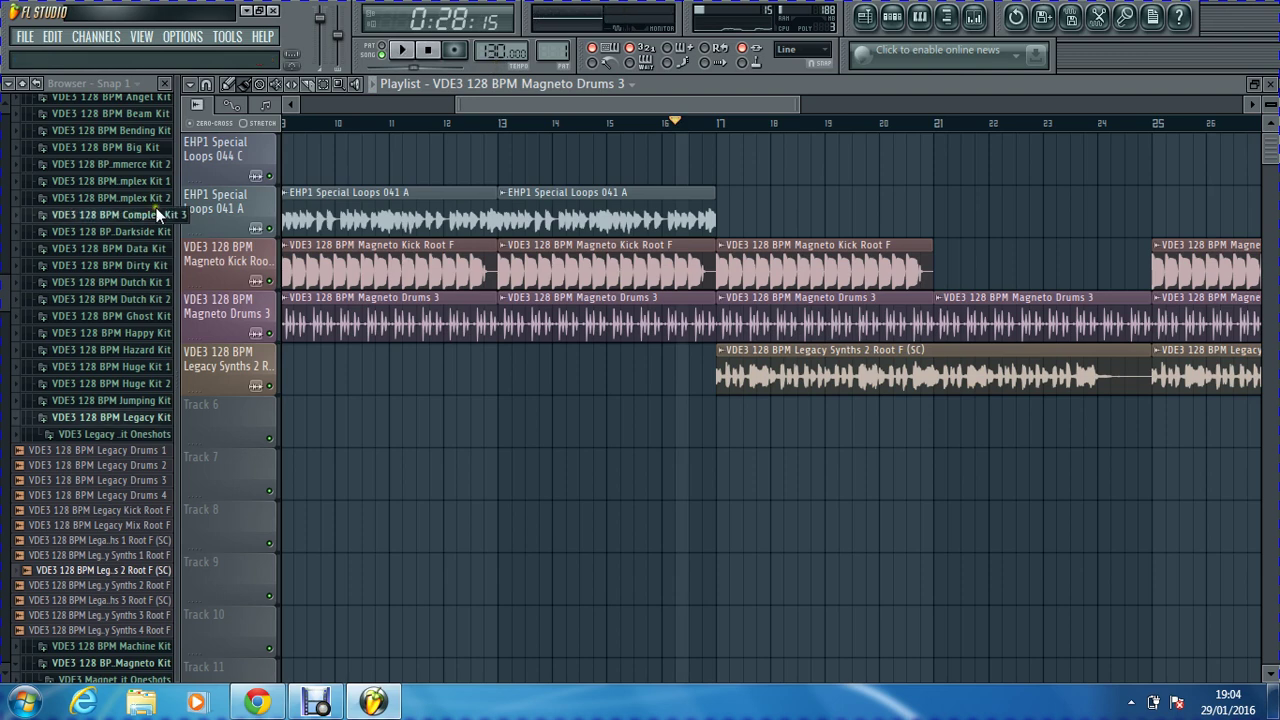
Step: Collapse the browser folders and open the Synth Leads folder inside ele 2, Complextro.Anthems, Acid.Wav
click(22, 84)
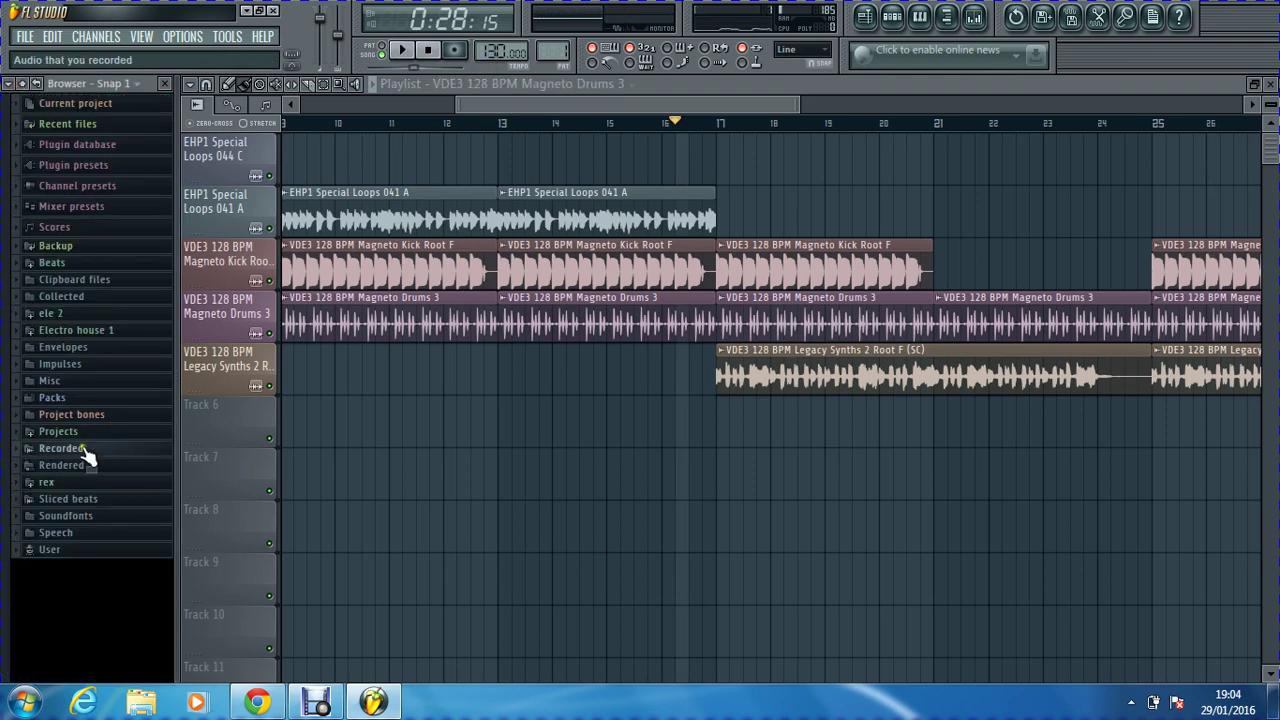
click(58, 314)
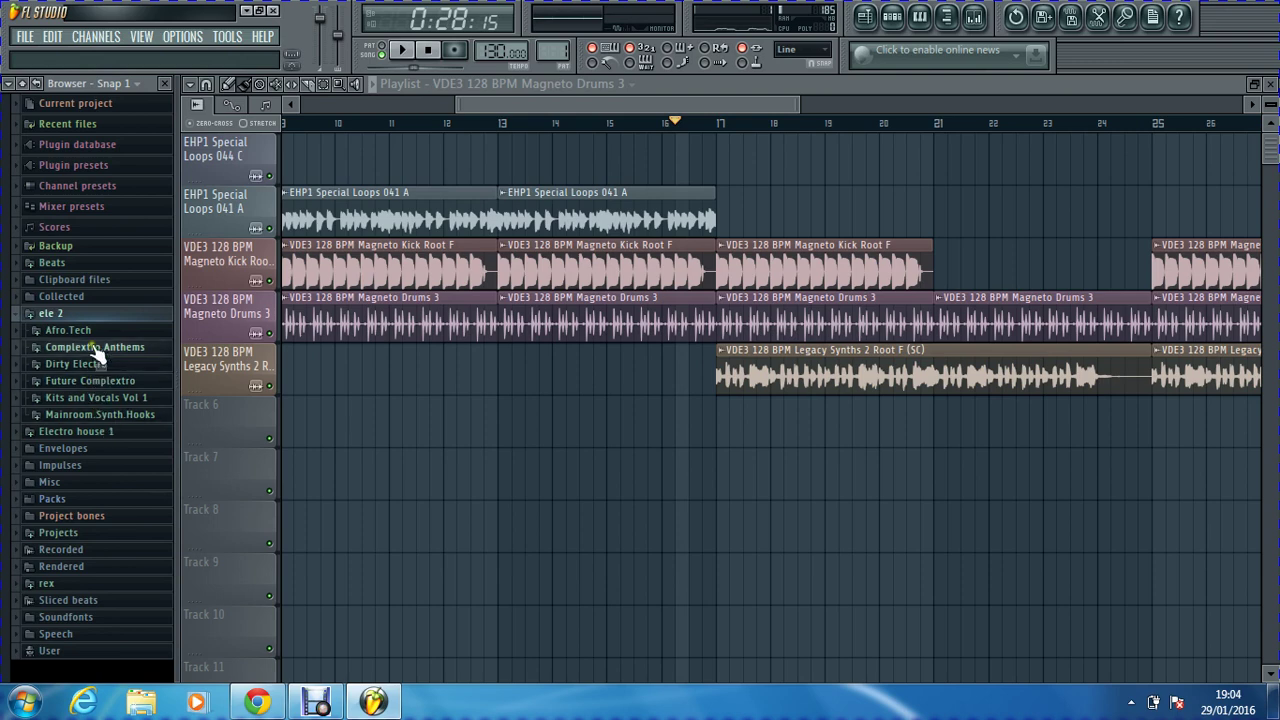
click(95, 347)
click(96, 348)
click(88, 333)
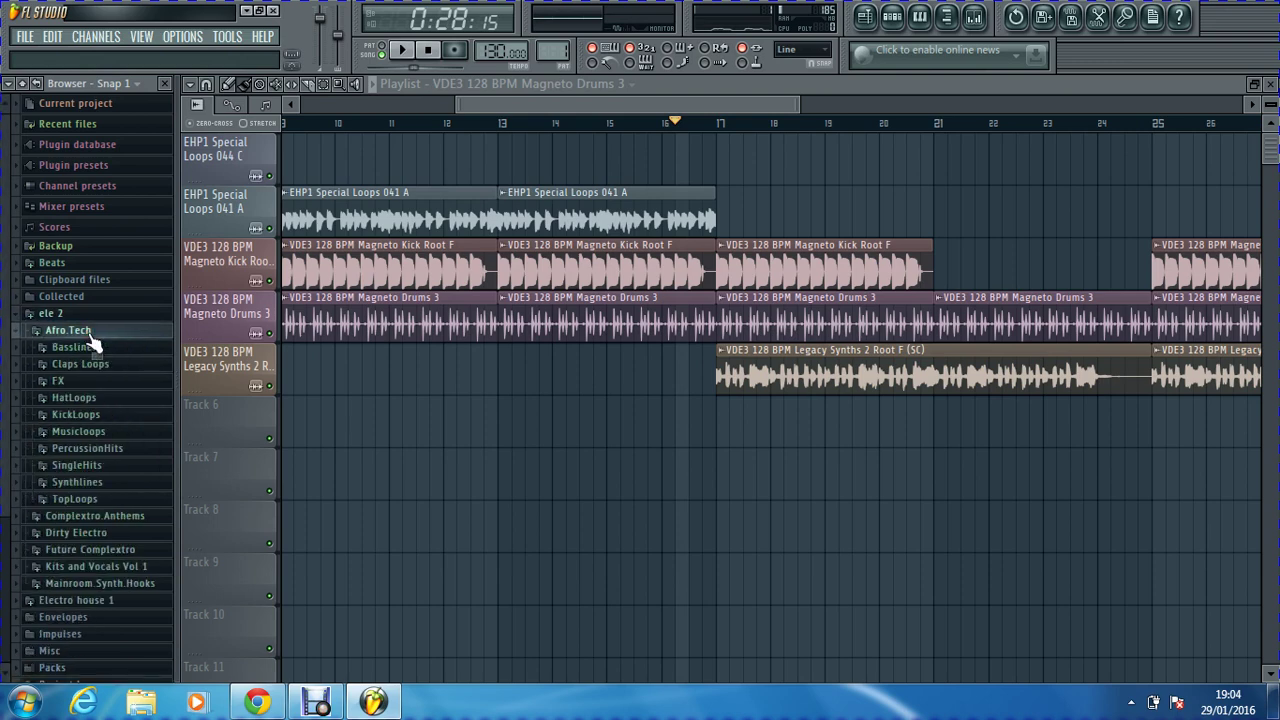
click(88, 332)
click(95, 348)
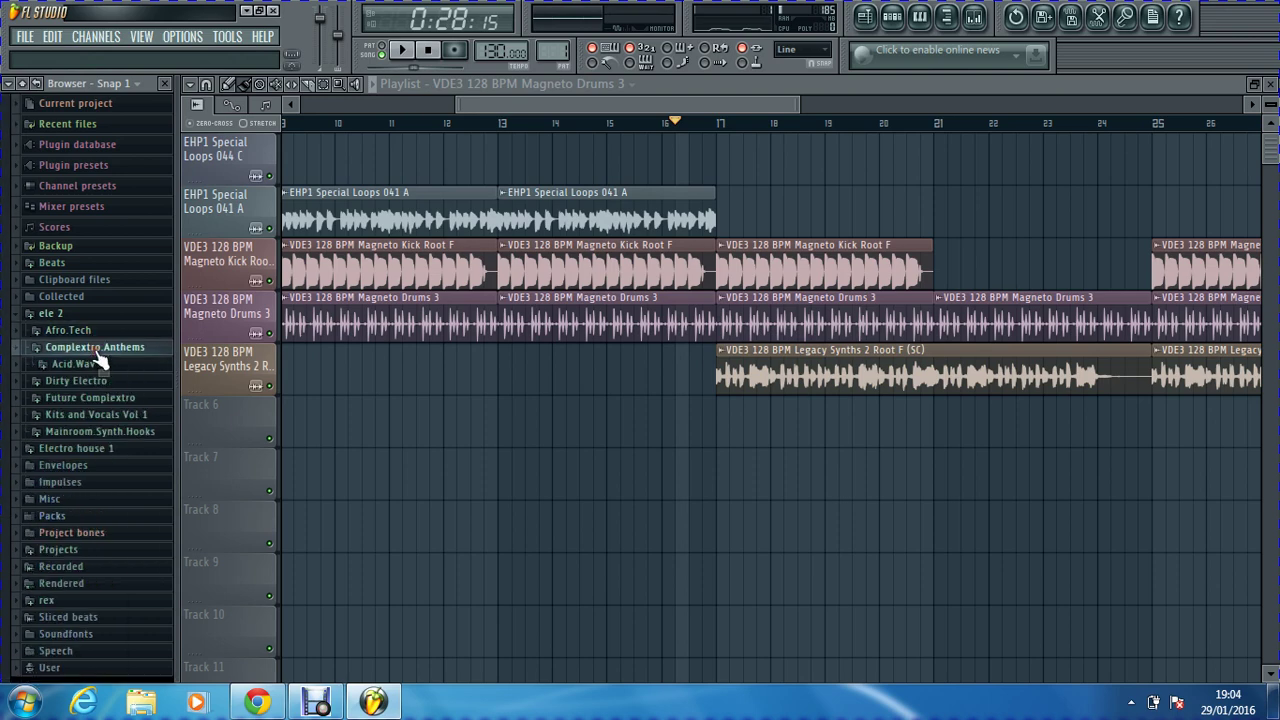
click(85, 364)
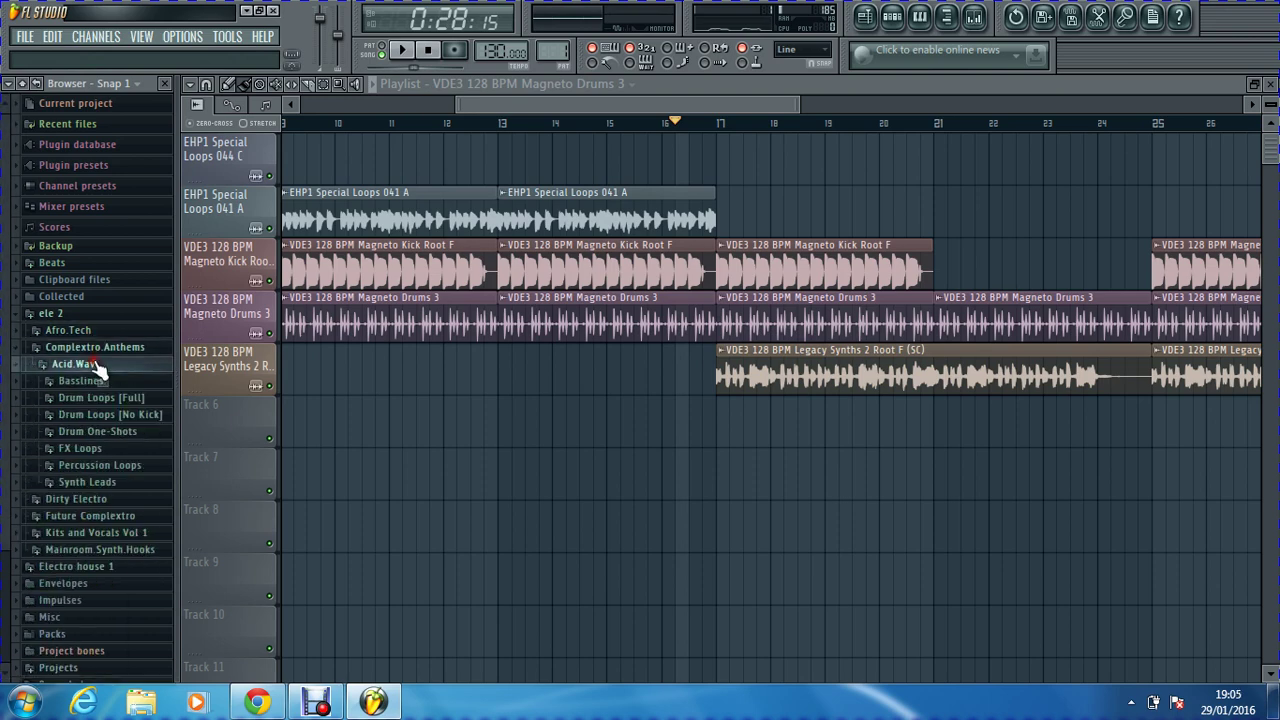
click(106, 483)
Step: Preview the DistortedMovingLine and HighpassChords synth loops and place Bpm128_Em_HighpassChords_Synth on Track 6 at bar 1
click(100, 507)
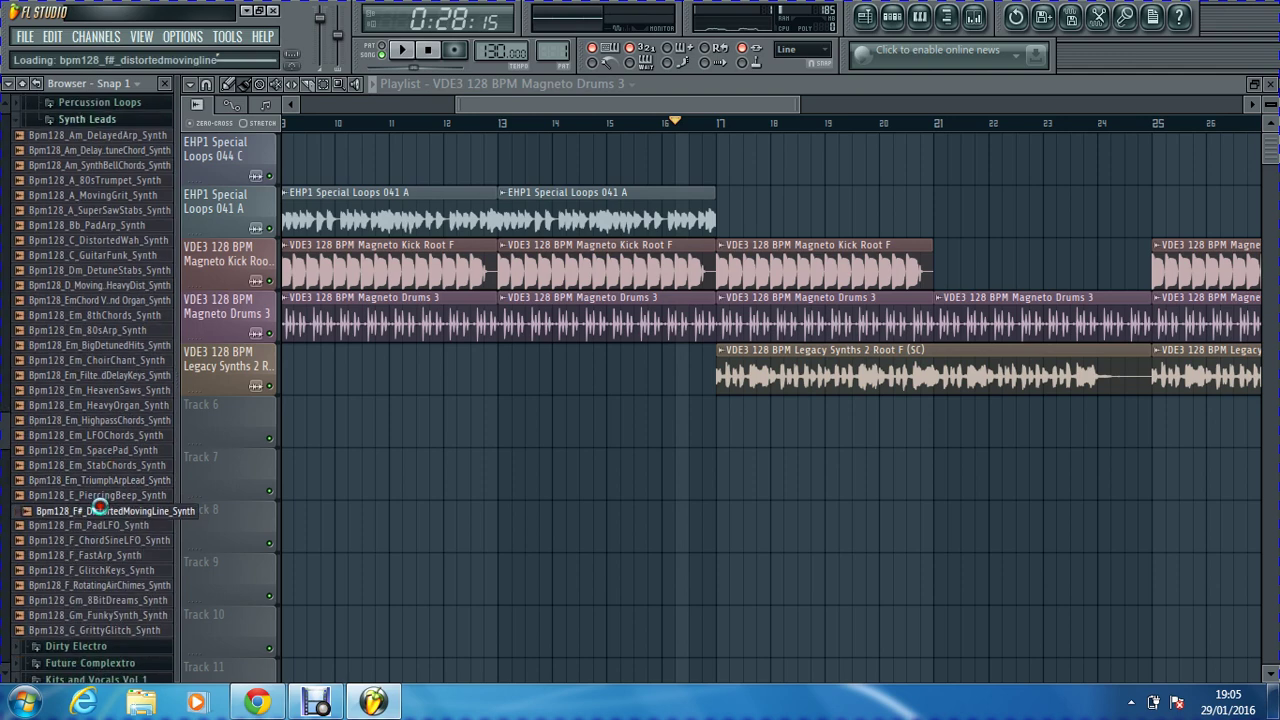
click(99, 417)
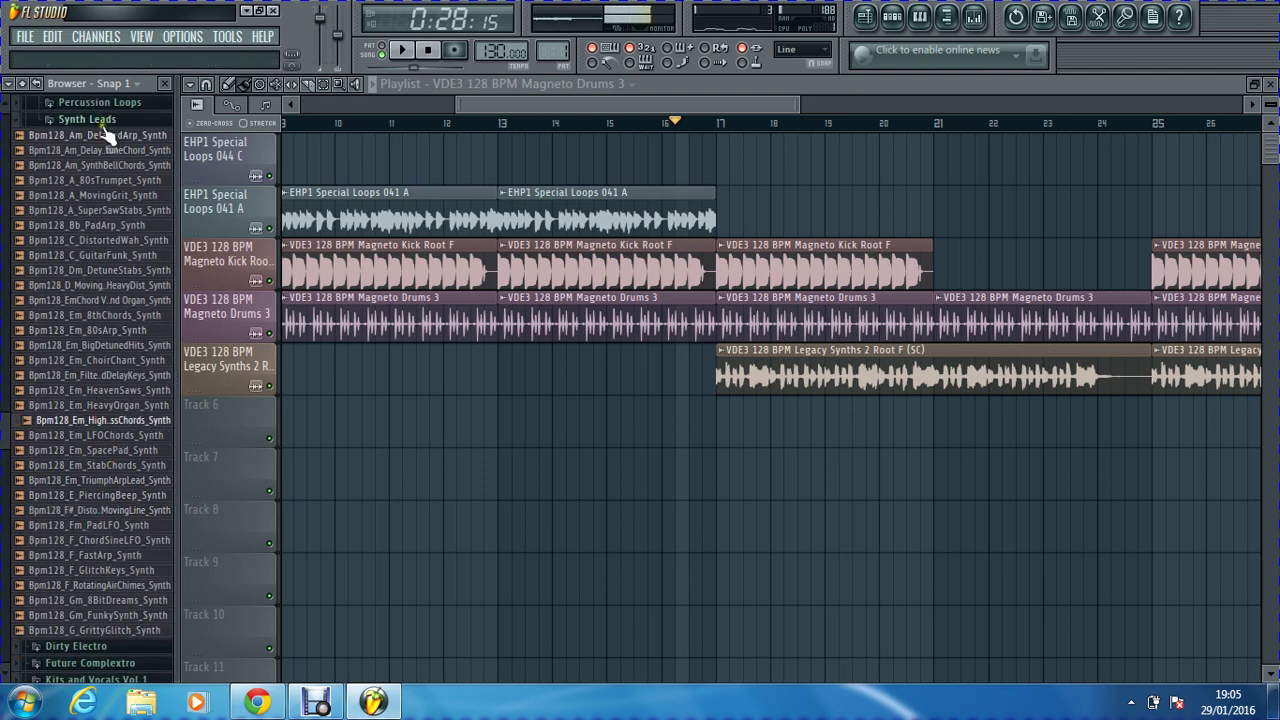
drag(118, 420, 215, 420)
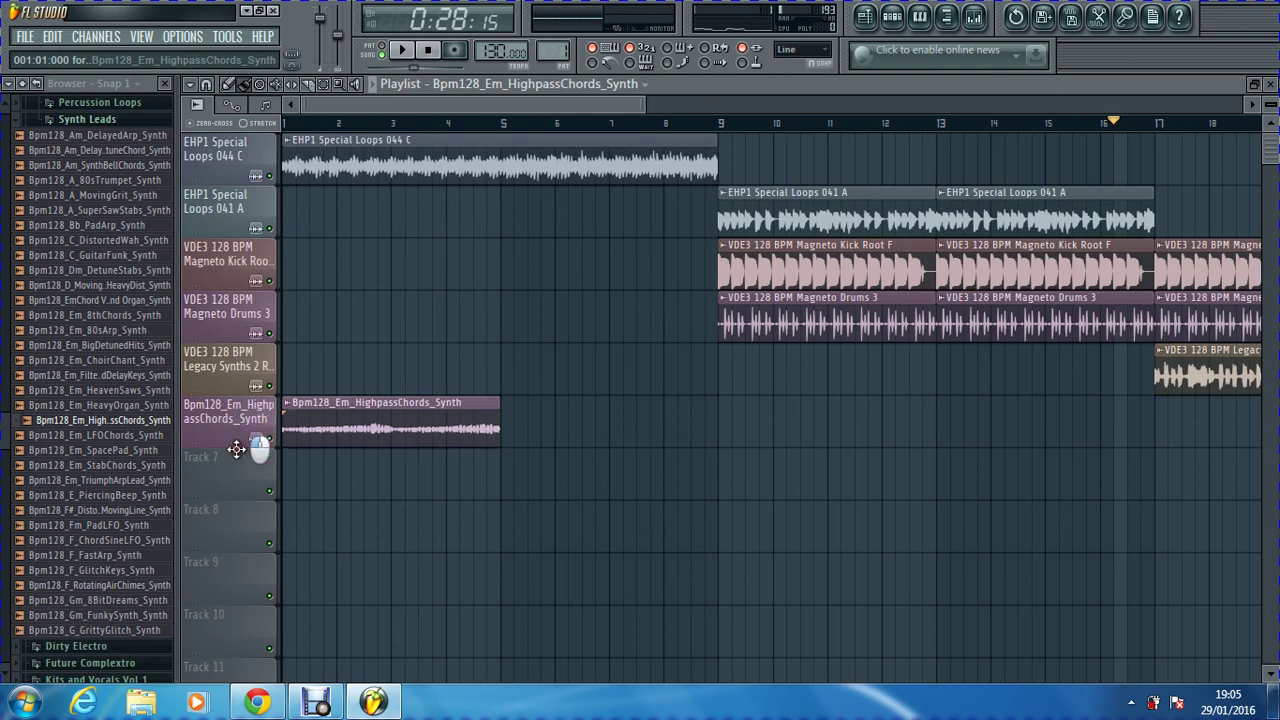
Step: Restart playback from the beginning and add copies of the HighpassChords clip at bars 5, 9 and 13
click(428, 55)
key(space)
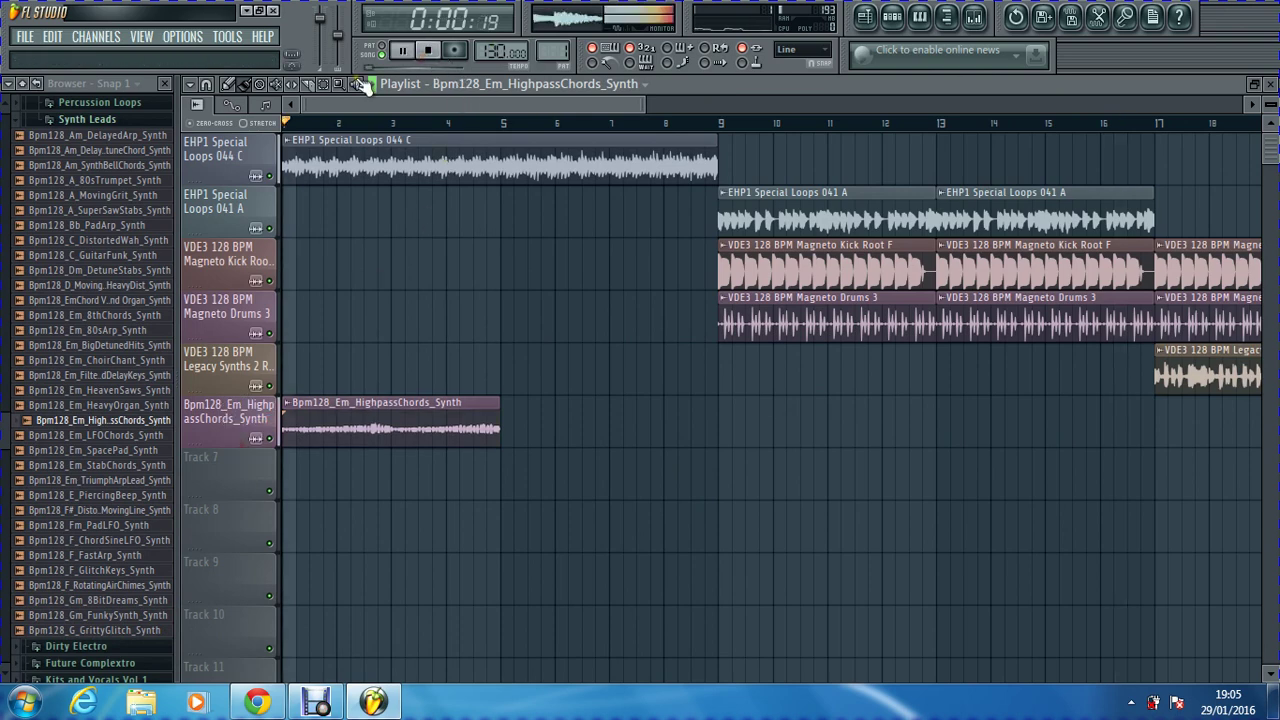
click(535, 432)
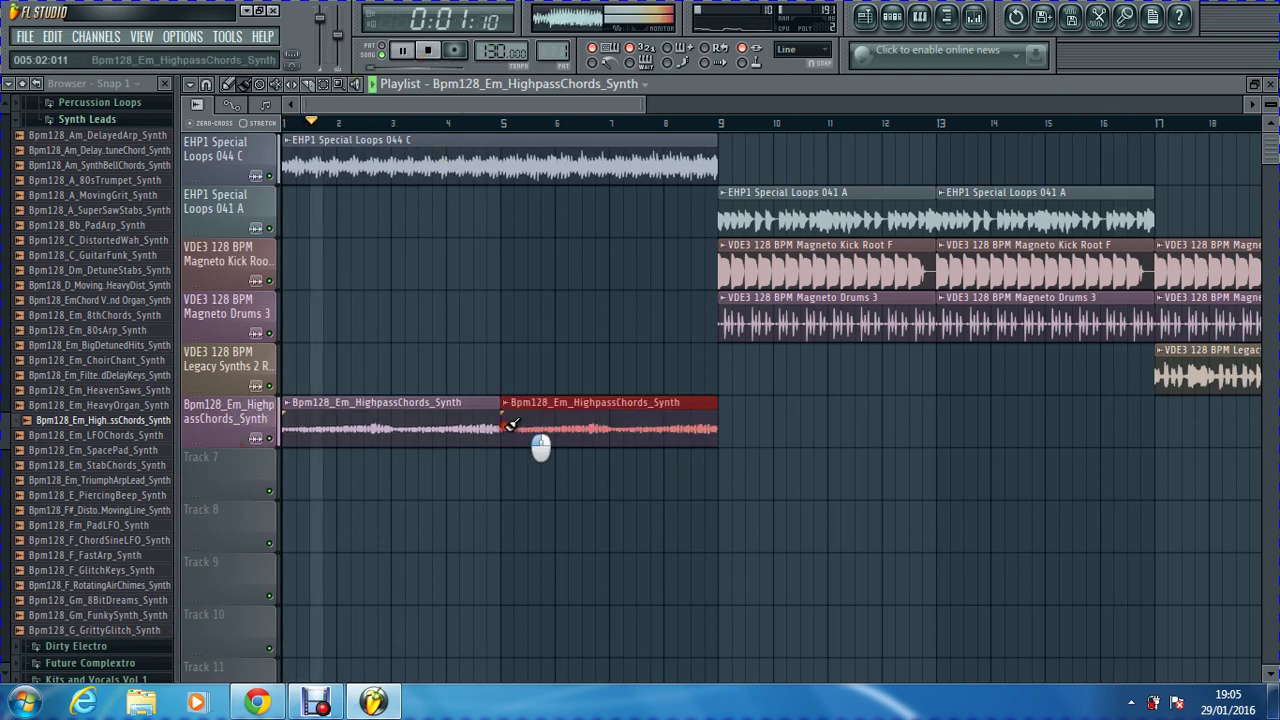
click(722, 428)
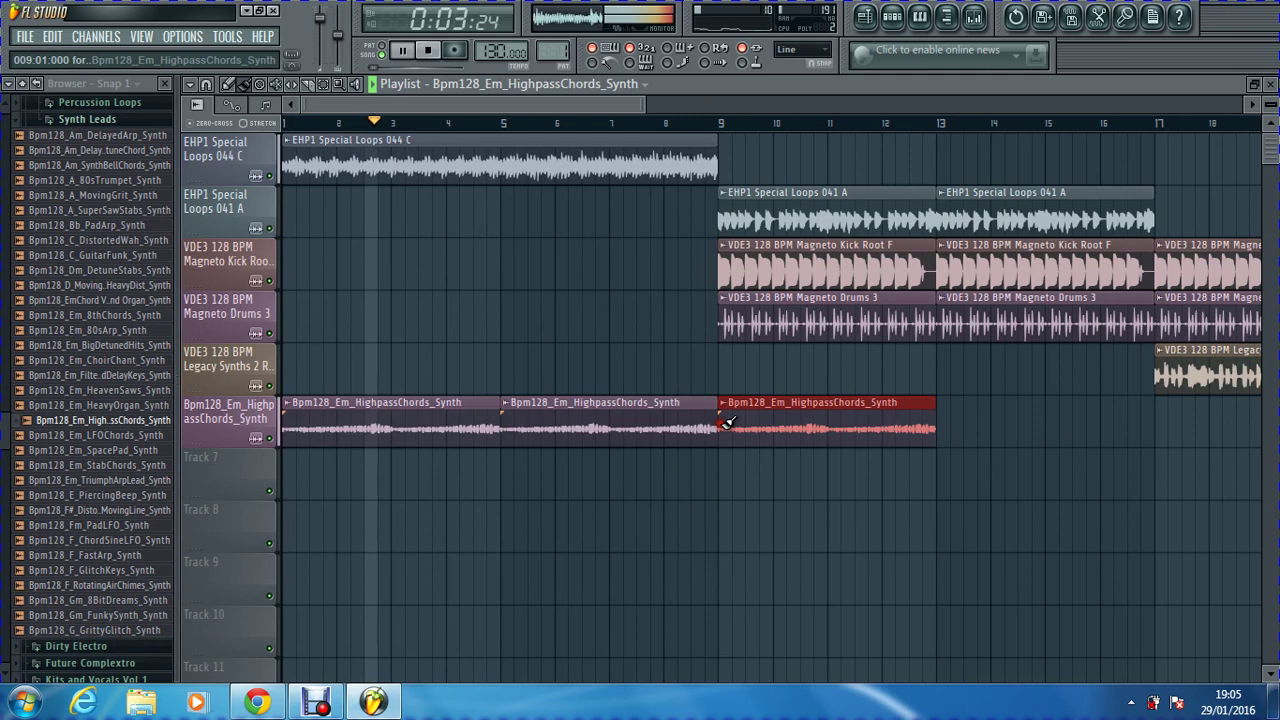
click(940, 420)
Step: Add HighpassChords copies at bars 17 and 21, and trim the start of the bar 21 copy to bar 24
drag(519, 104, 778, 170)
click(434, 423)
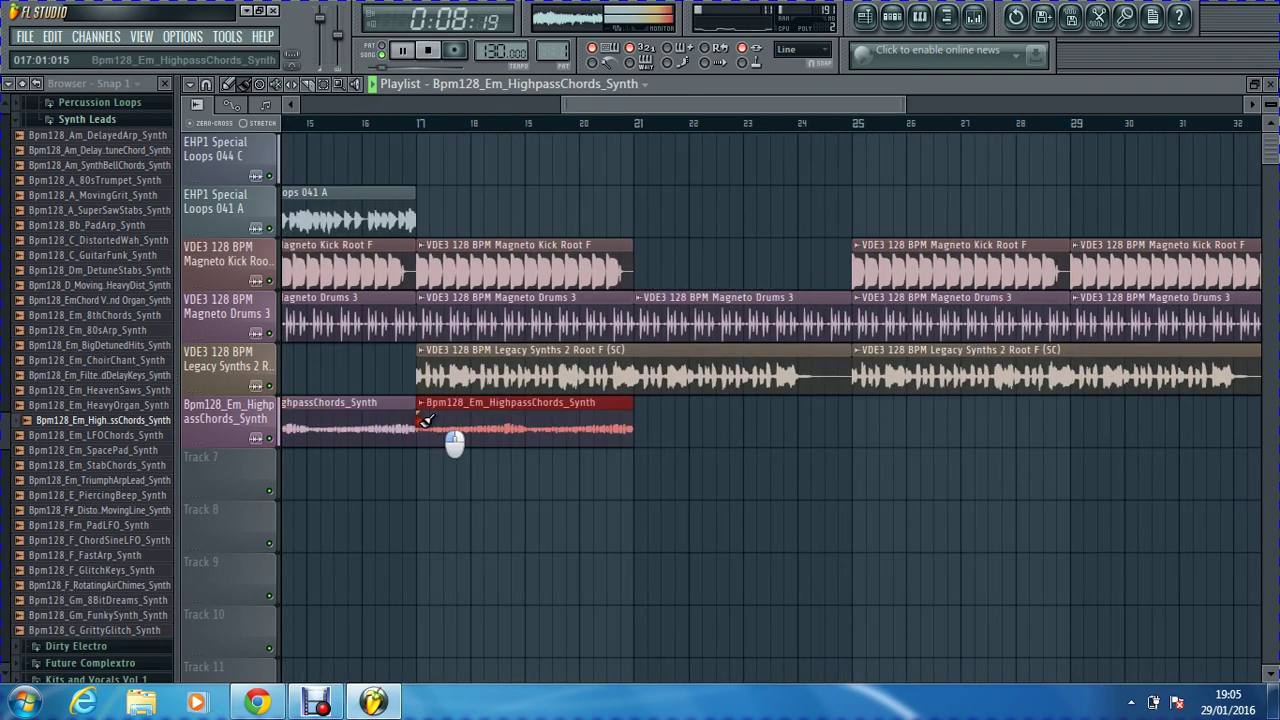
click(647, 426)
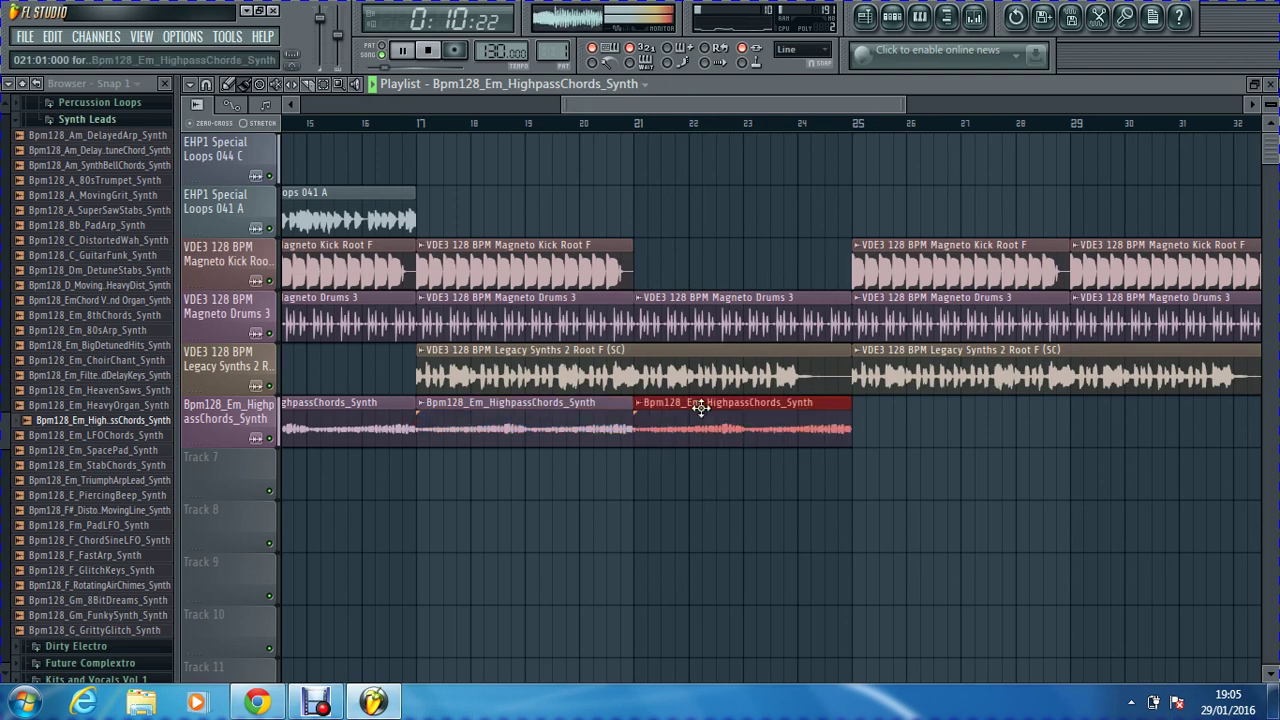
drag(637, 420, 798, 413)
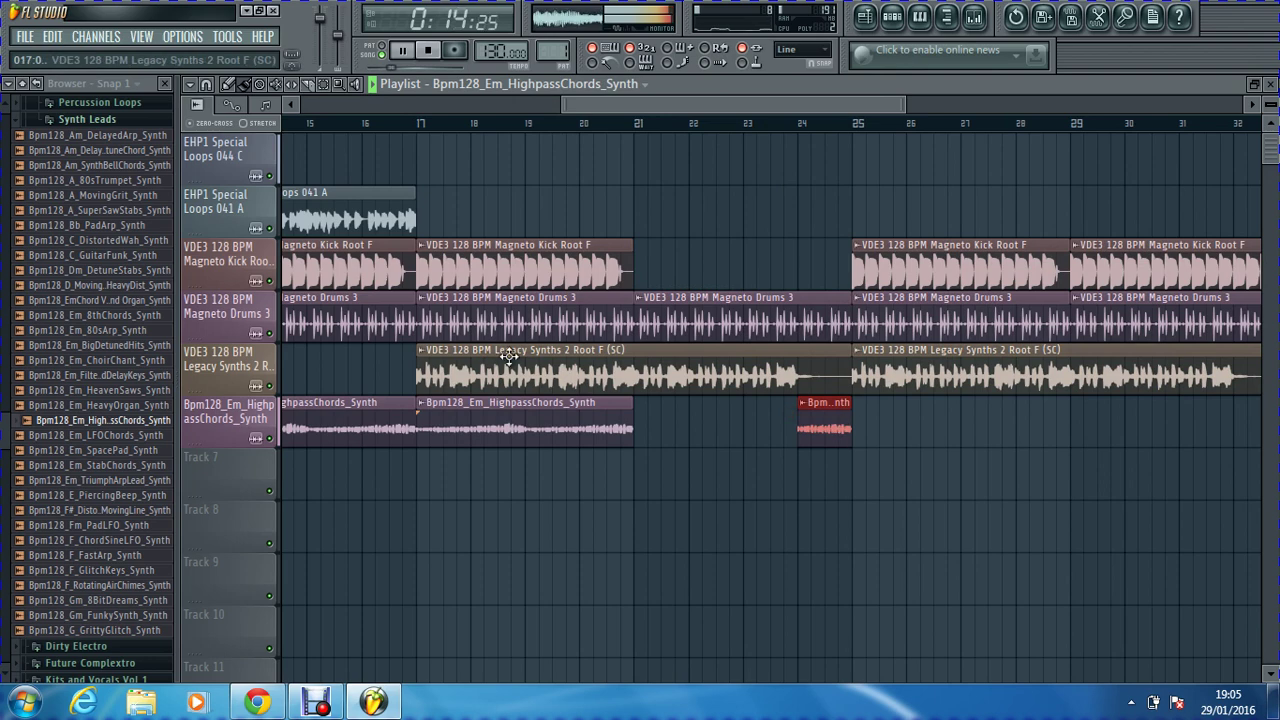
Step: Delete the HighpassChords copies at bars 9, 13 and 17, and add full-length copies at bars 25 and 29
click(862, 416)
drag(711, 103, 811, 206)
right_click(530, 416)
right_click(634, 428)
right_click(850, 416)
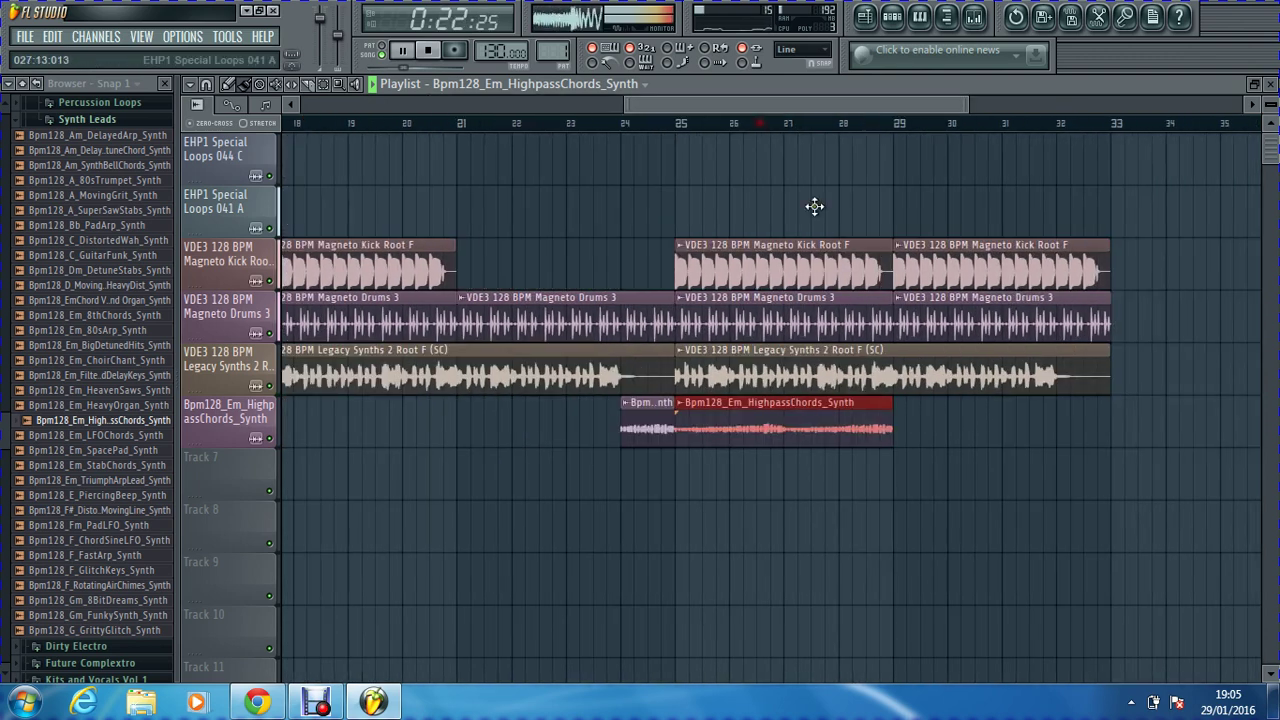
click(903, 422)
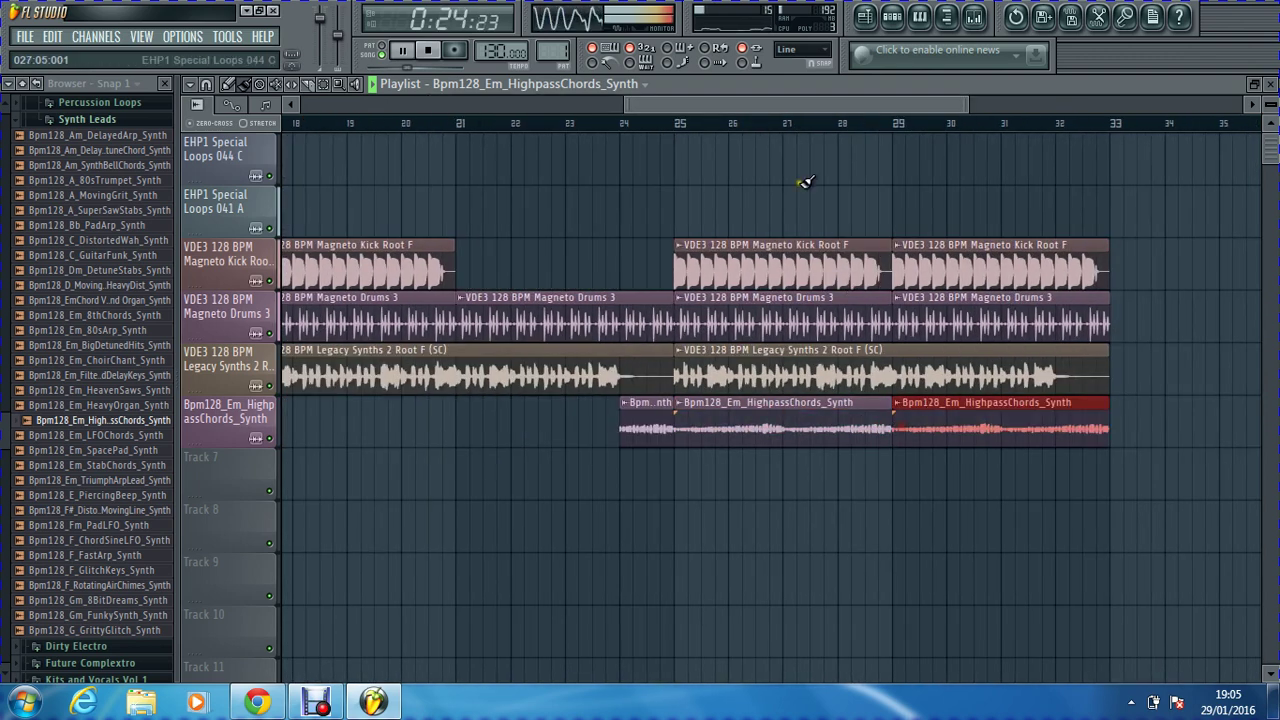
Step: Listen to the arrangement from bar 17 onward and delete the Legacy Synths 2 Root F (SC) clip at bar 25
drag(754, 104, 640, 122)
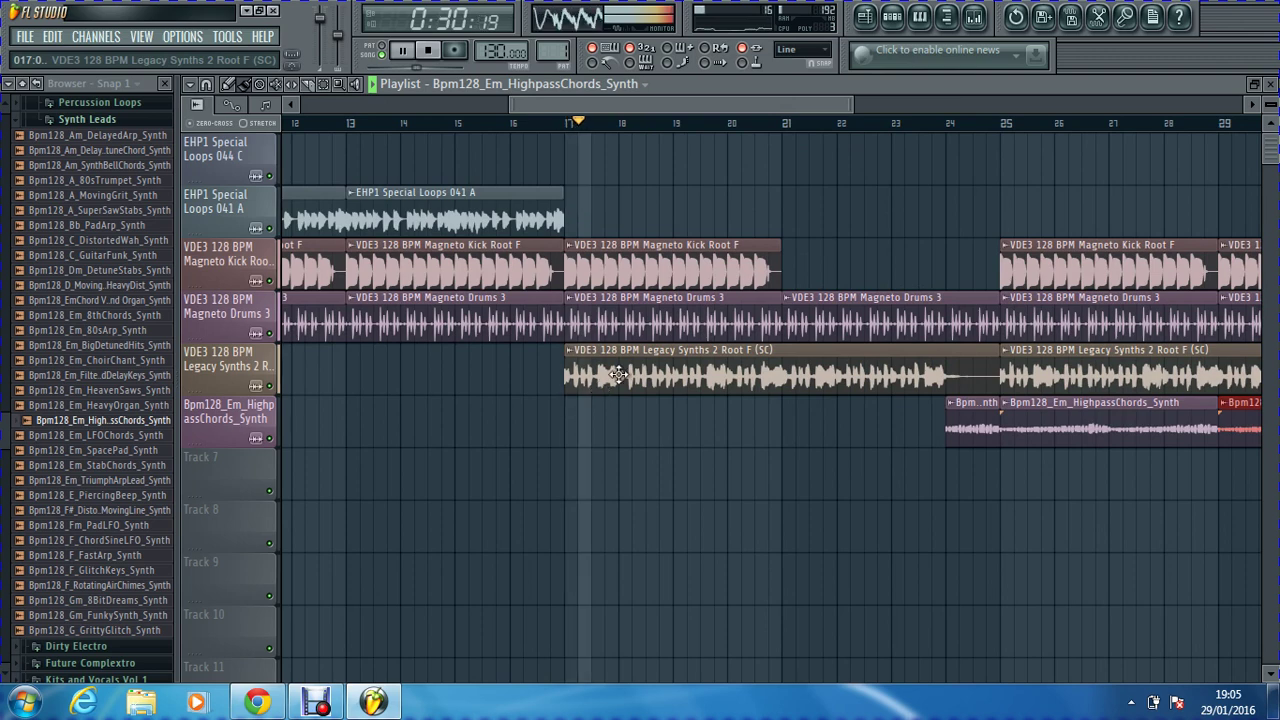
drag(663, 102, 701, 100)
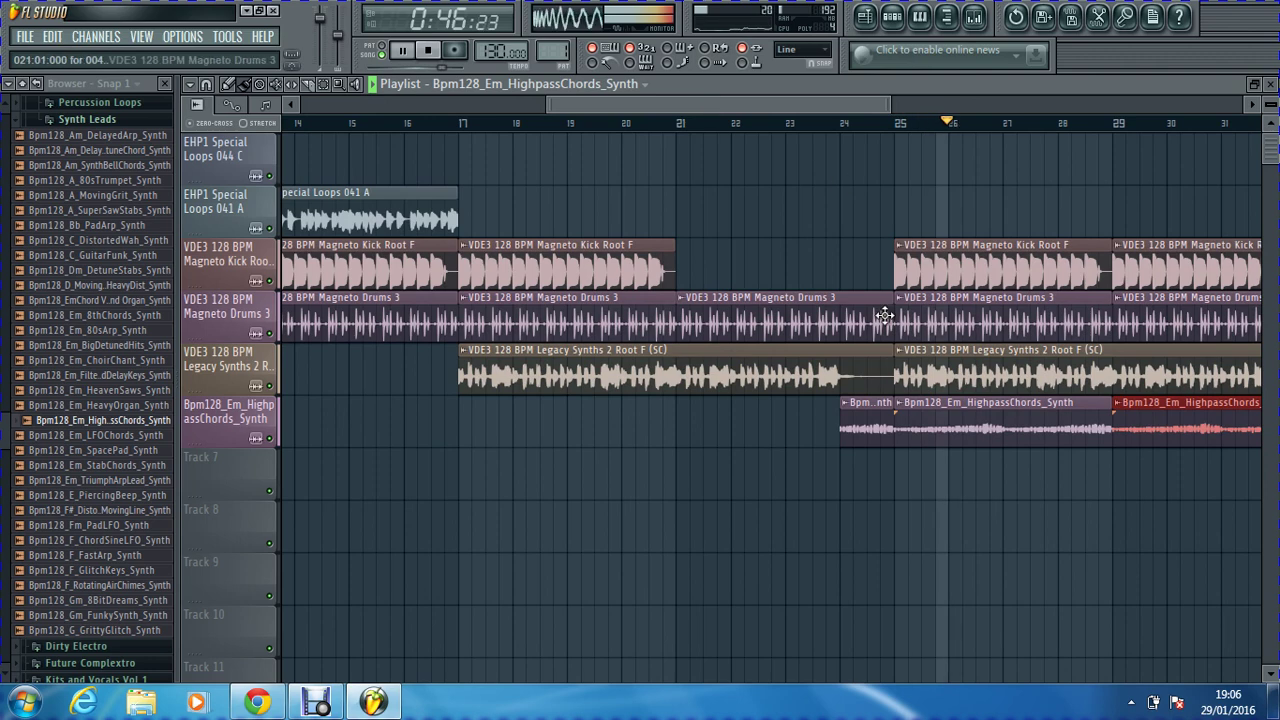
right_click(978, 378)
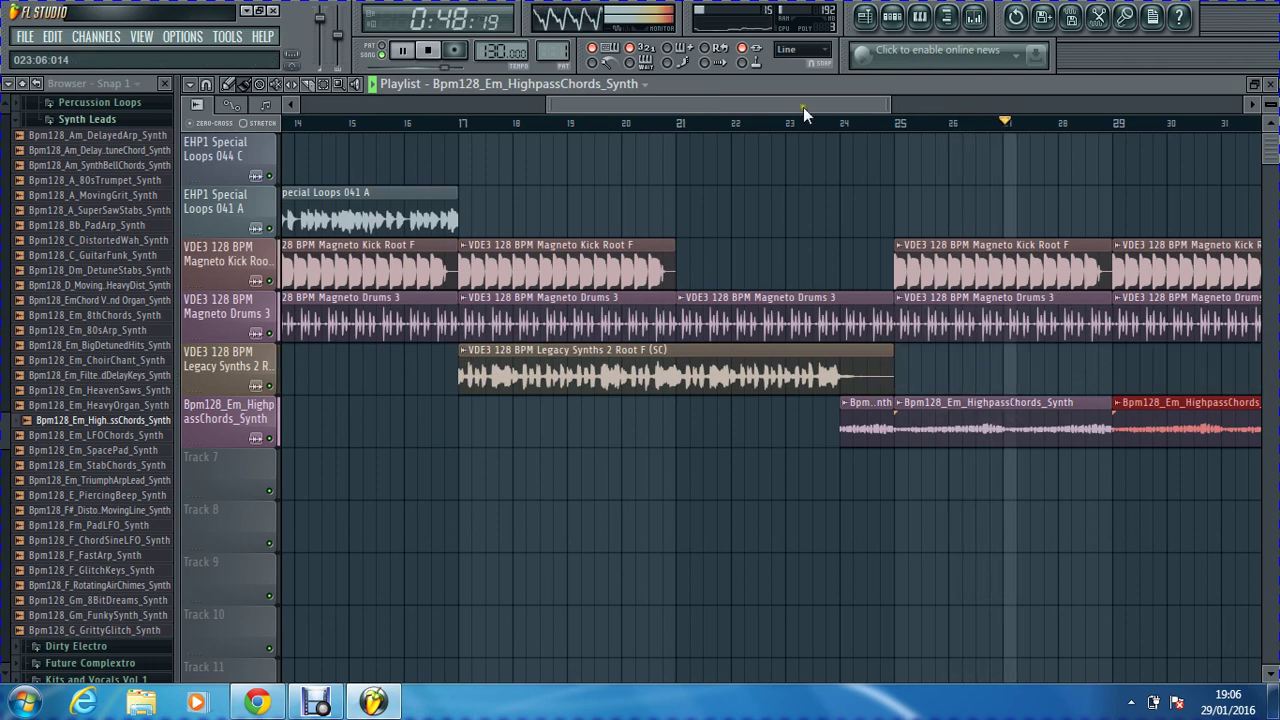
drag(803, 107, 891, 105)
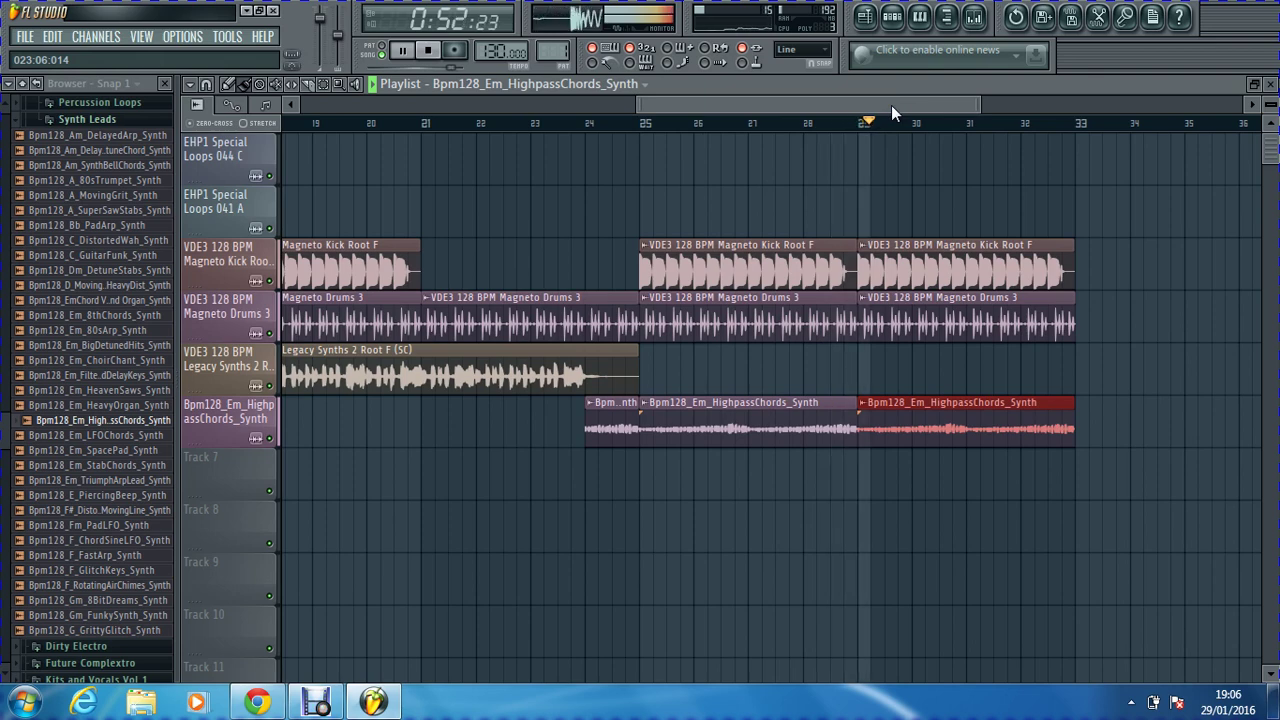
drag(890, 104, 461, 172)
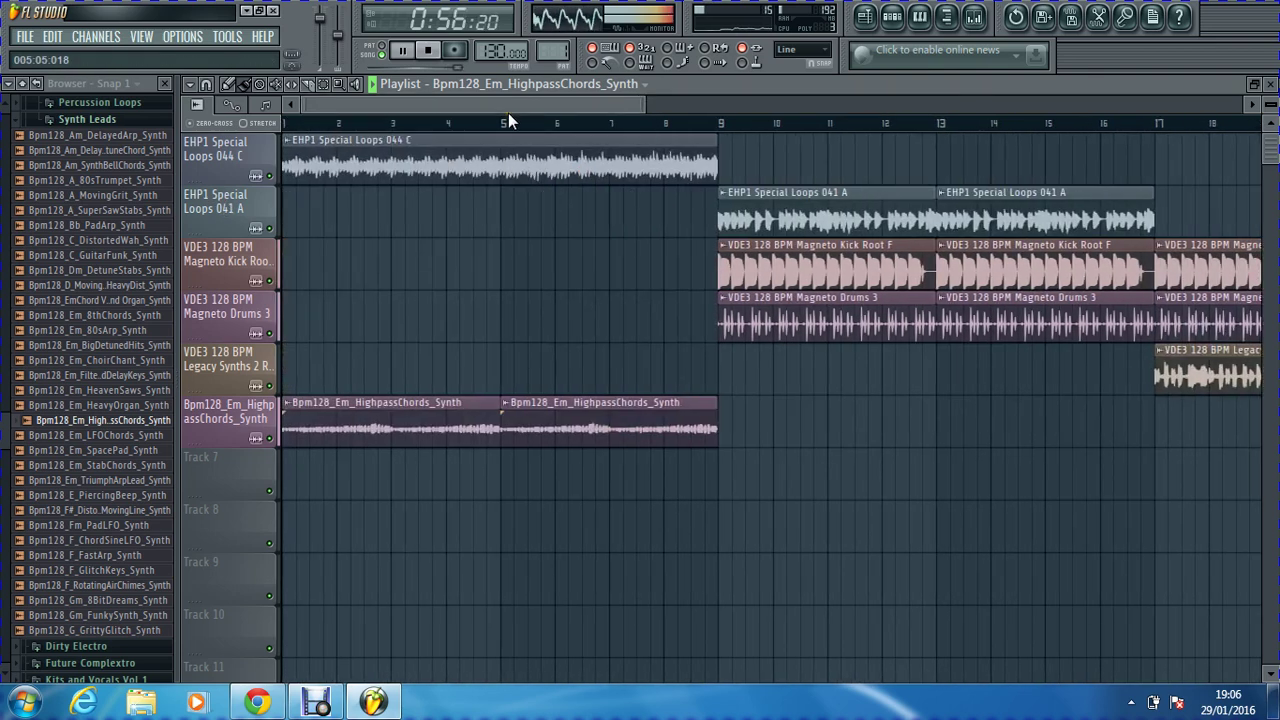
Step: Stop playback and start a new empty project
click(429, 52)
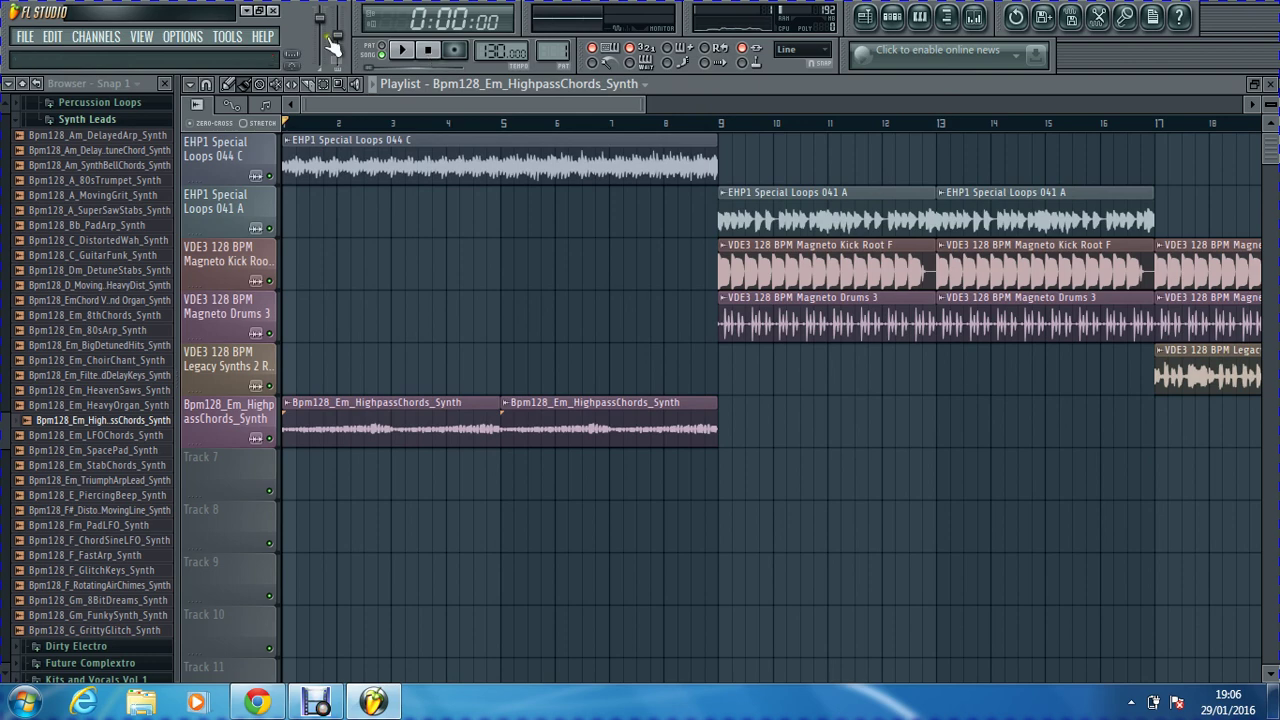
click(24, 36)
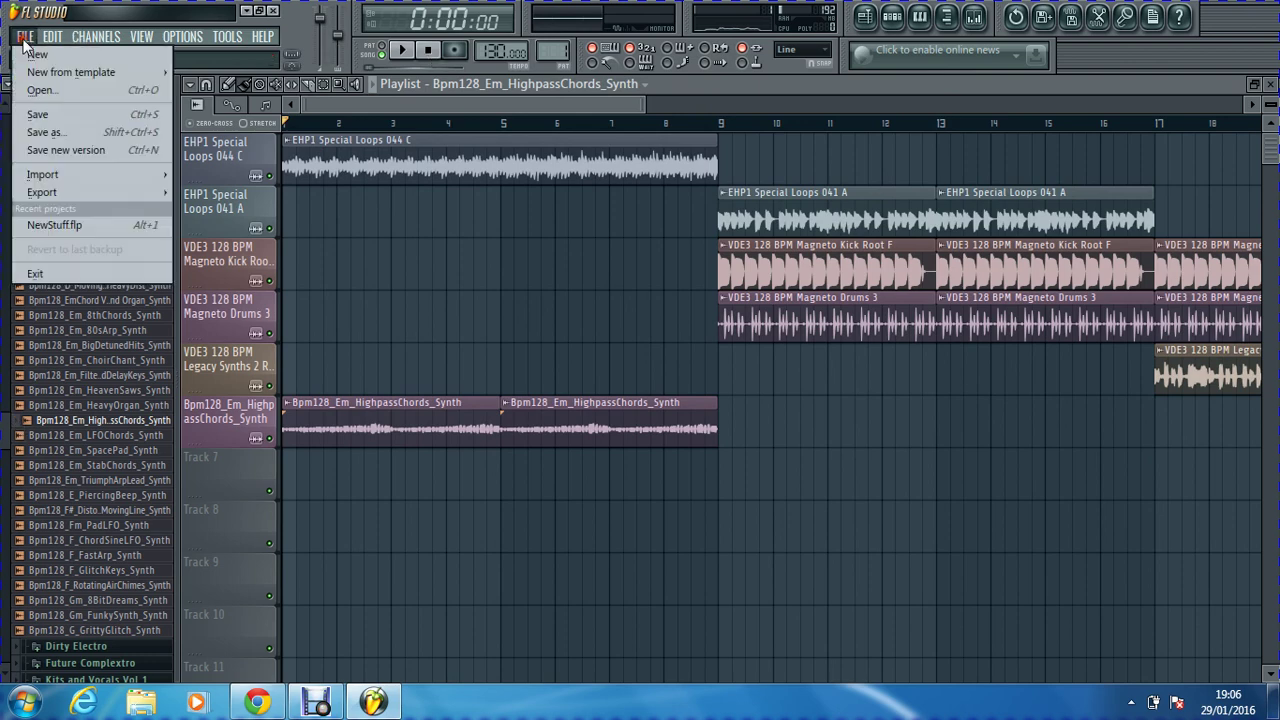
click(32, 50)
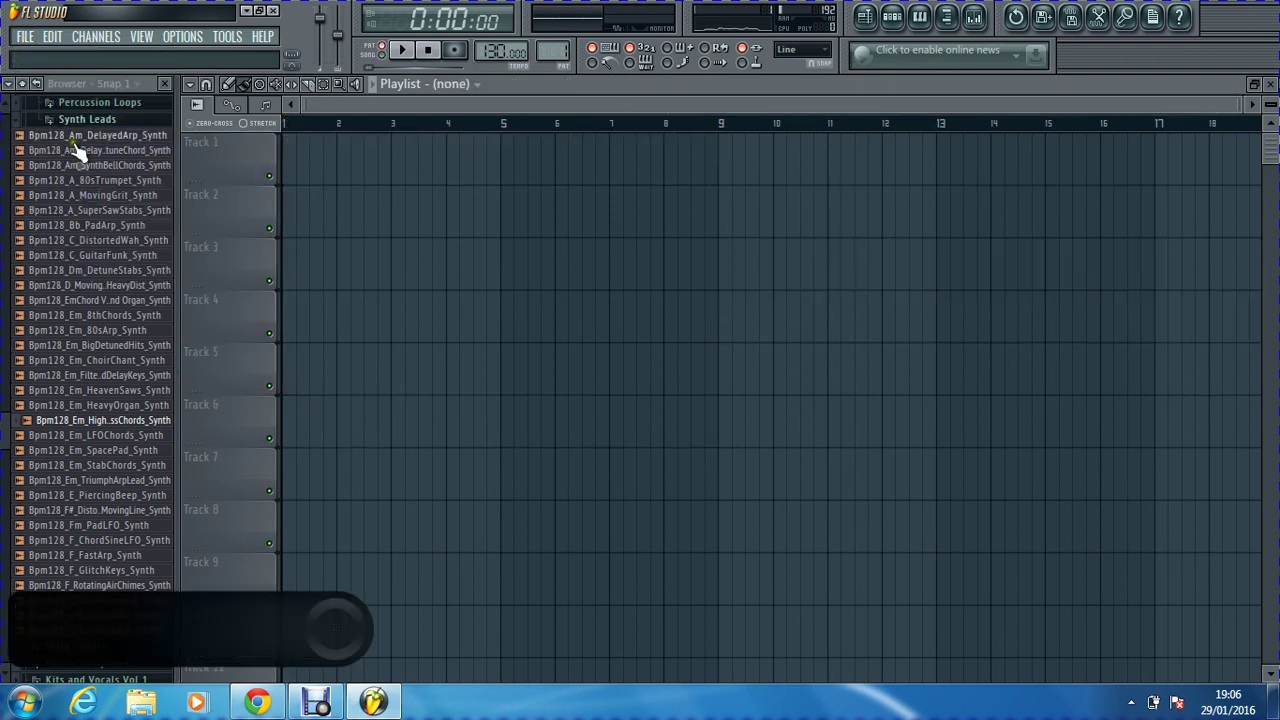
Step: Place the untitled audio file from the browser's Projects folder on track 1 at bar 1
click(22, 84)
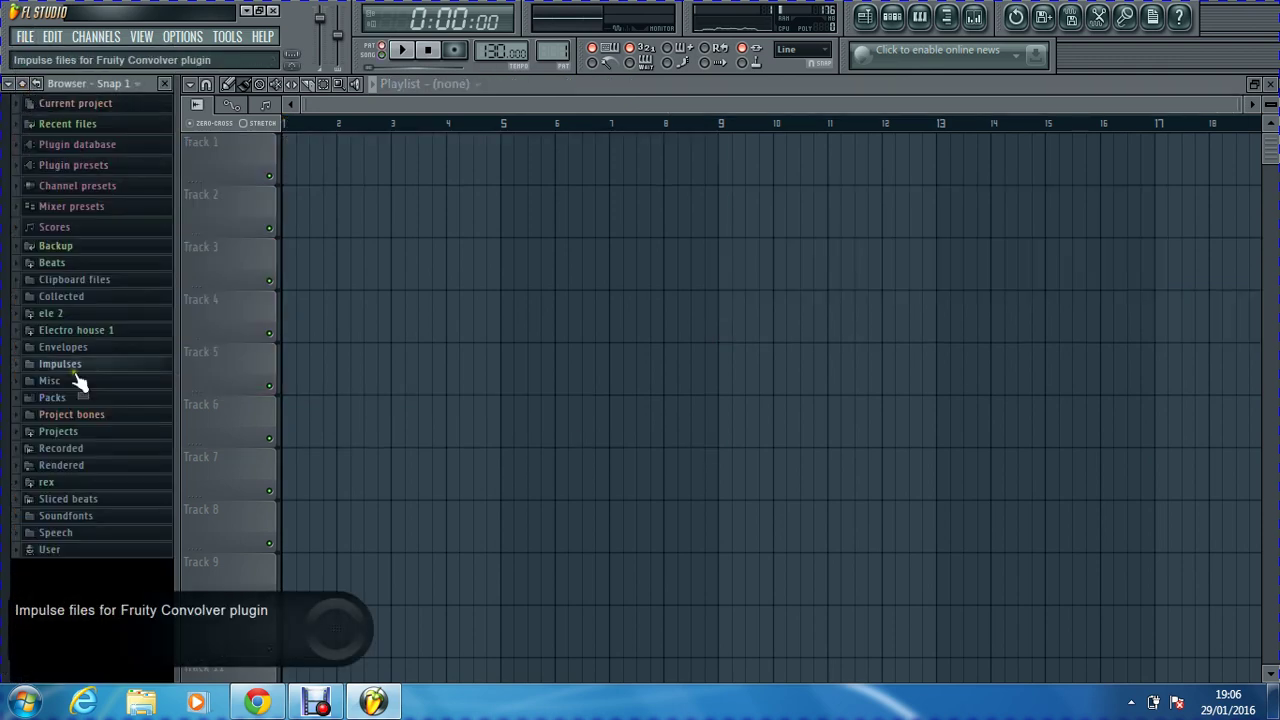
click(78, 432)
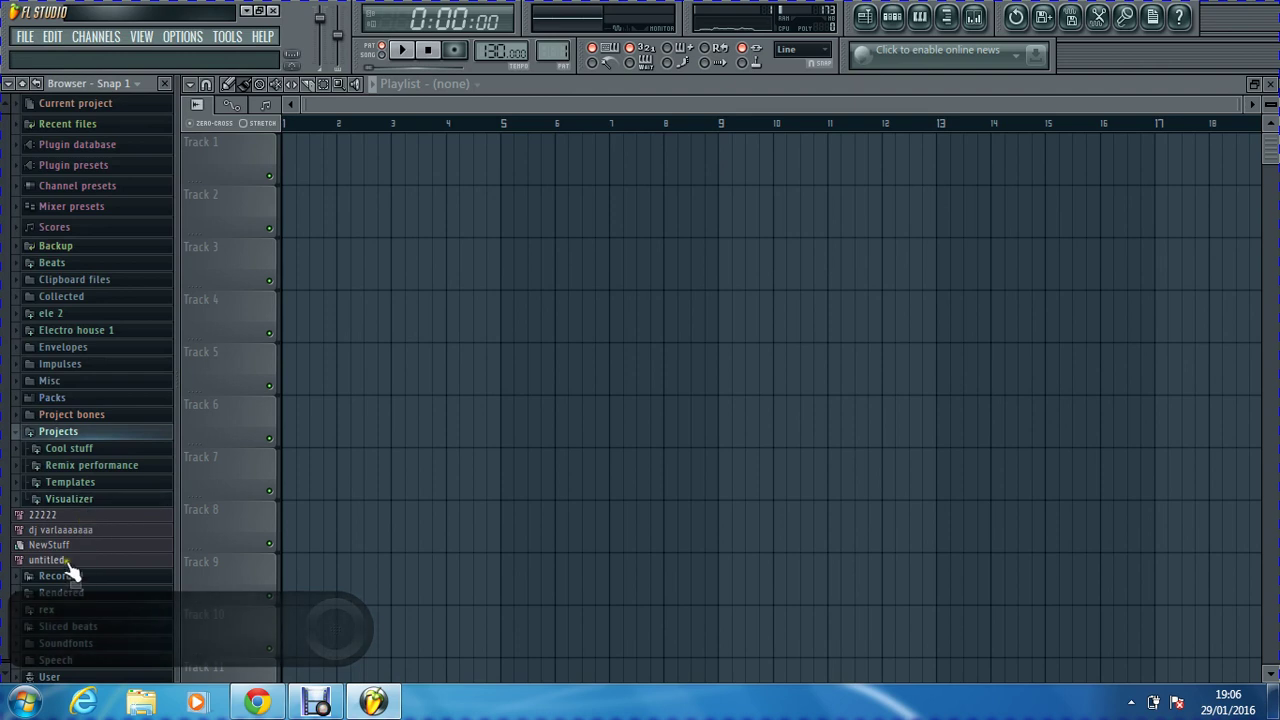
drag(45, 562, 229, 160)
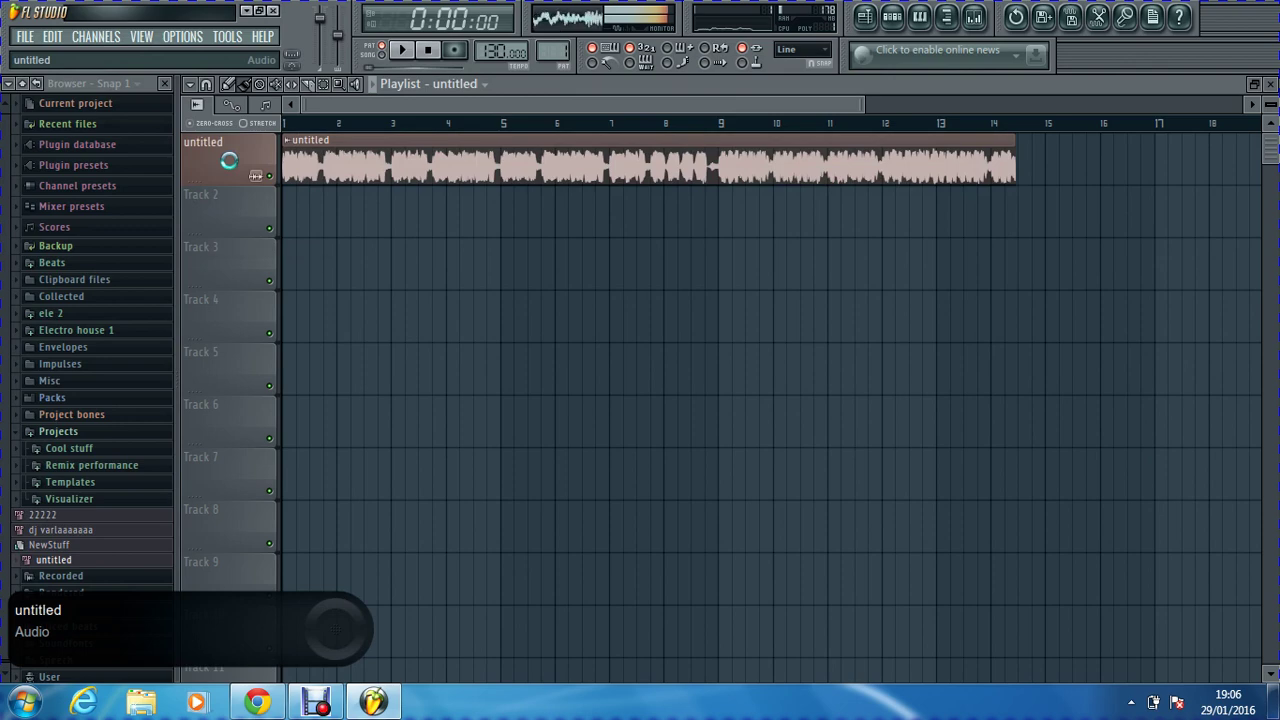
Step: Switch playback to song mode and listen to the untitled clip from the start and again from bar 8
click(382, 55)
key(space)
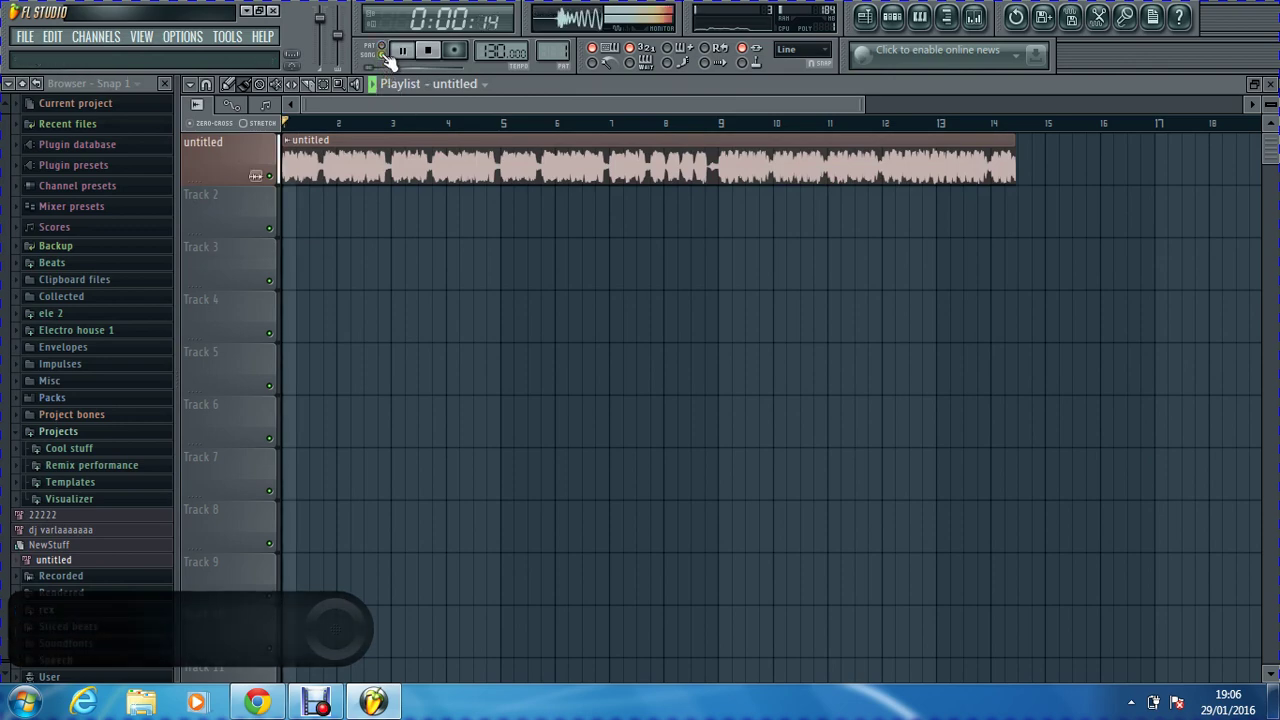
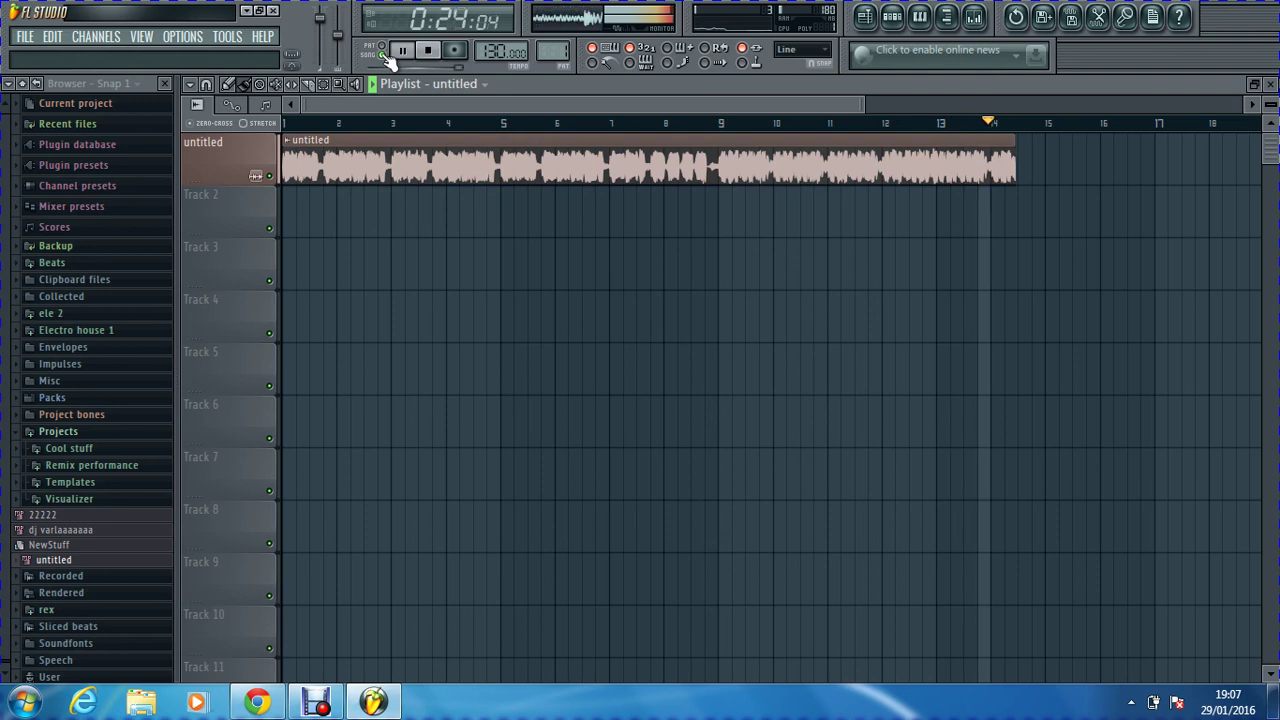
key(space)
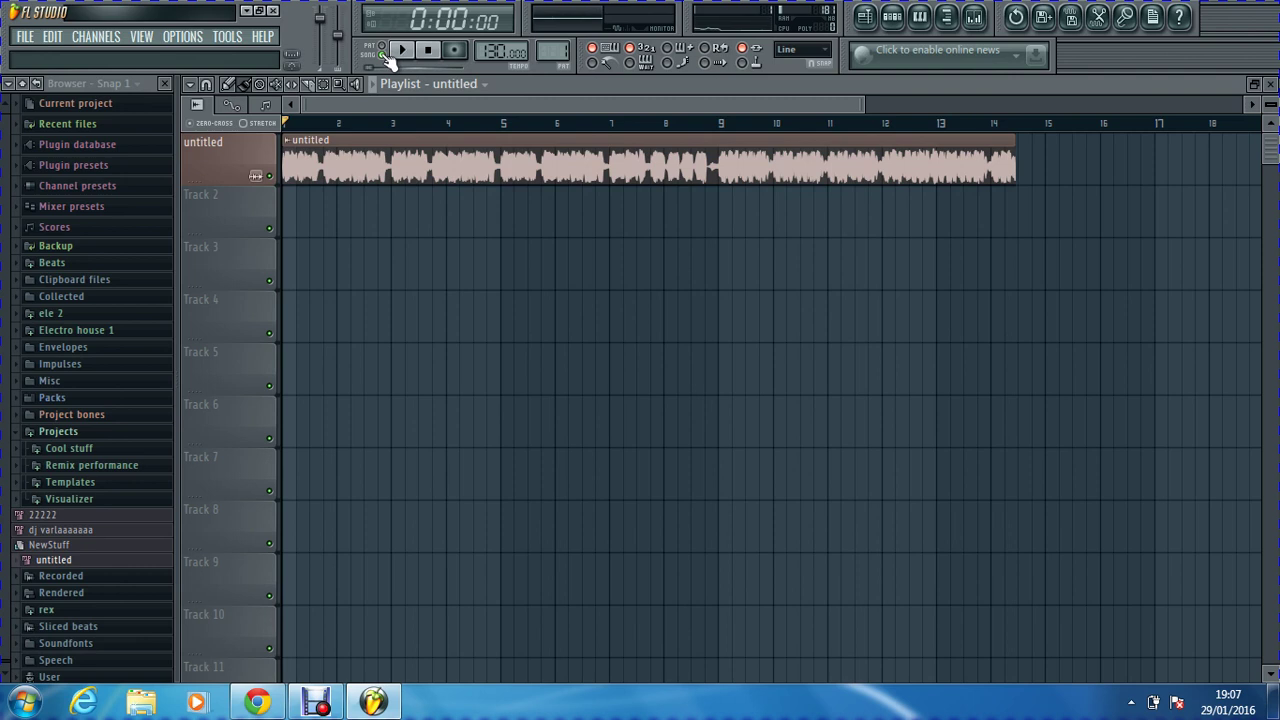
click(665, 123)
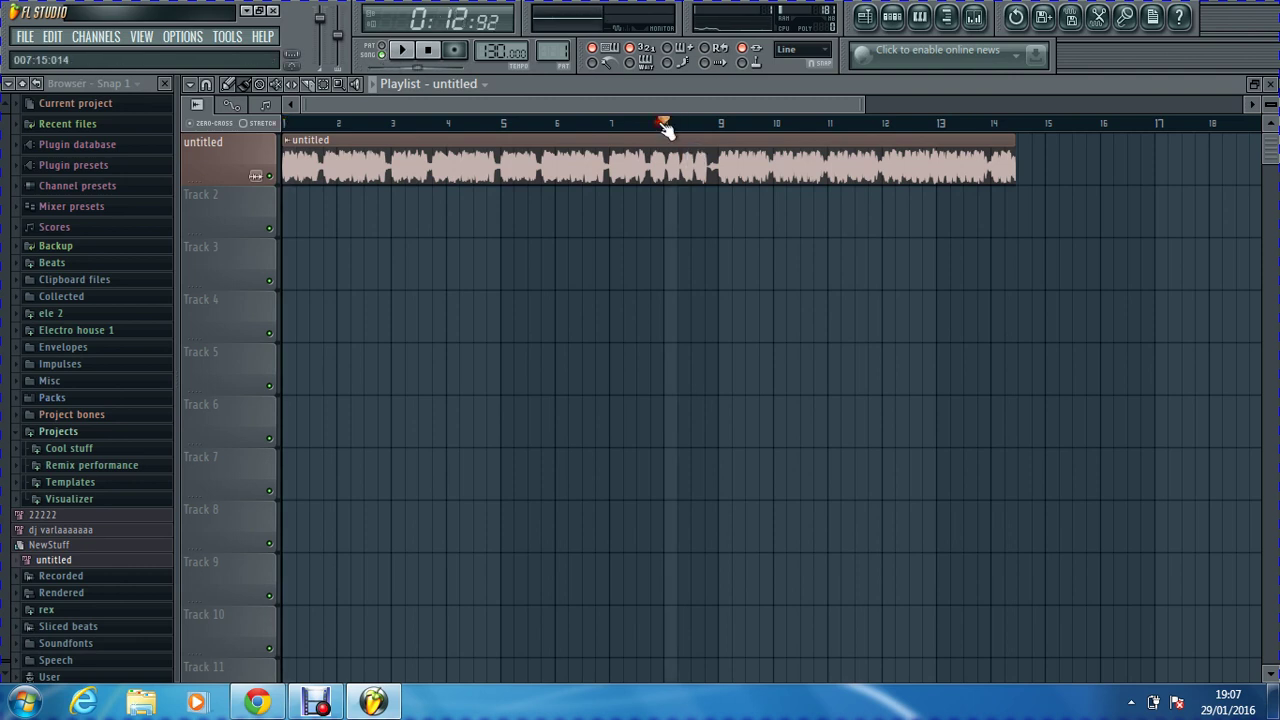
key(space)
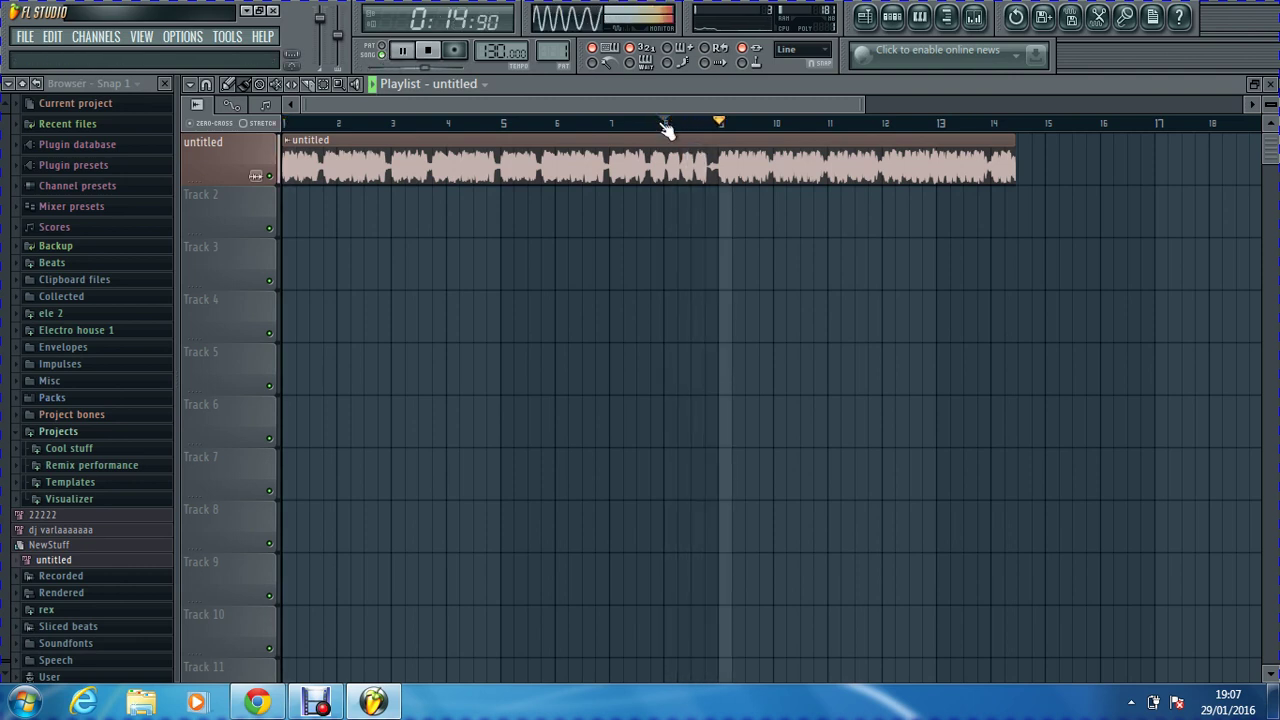
key(space)
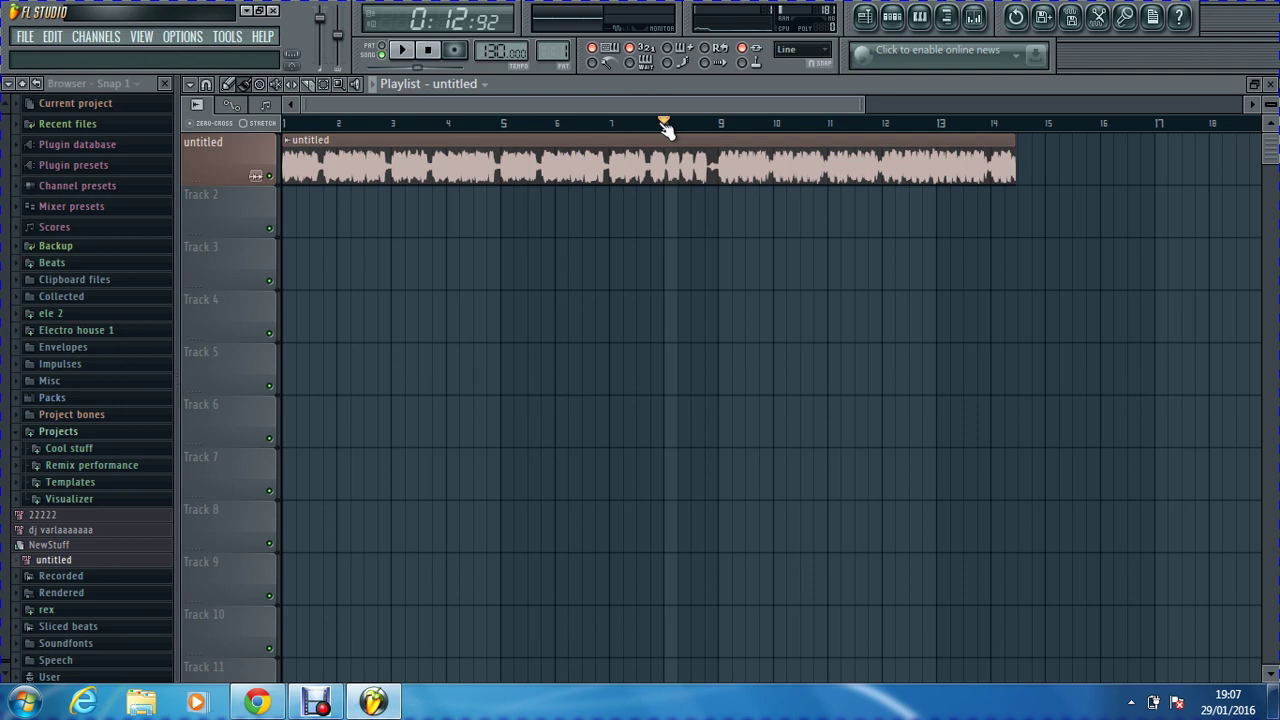
Step: Delete the untitled clip and place the alphabet_soup file from the Speech folder on track 1
right_click(615, 147)
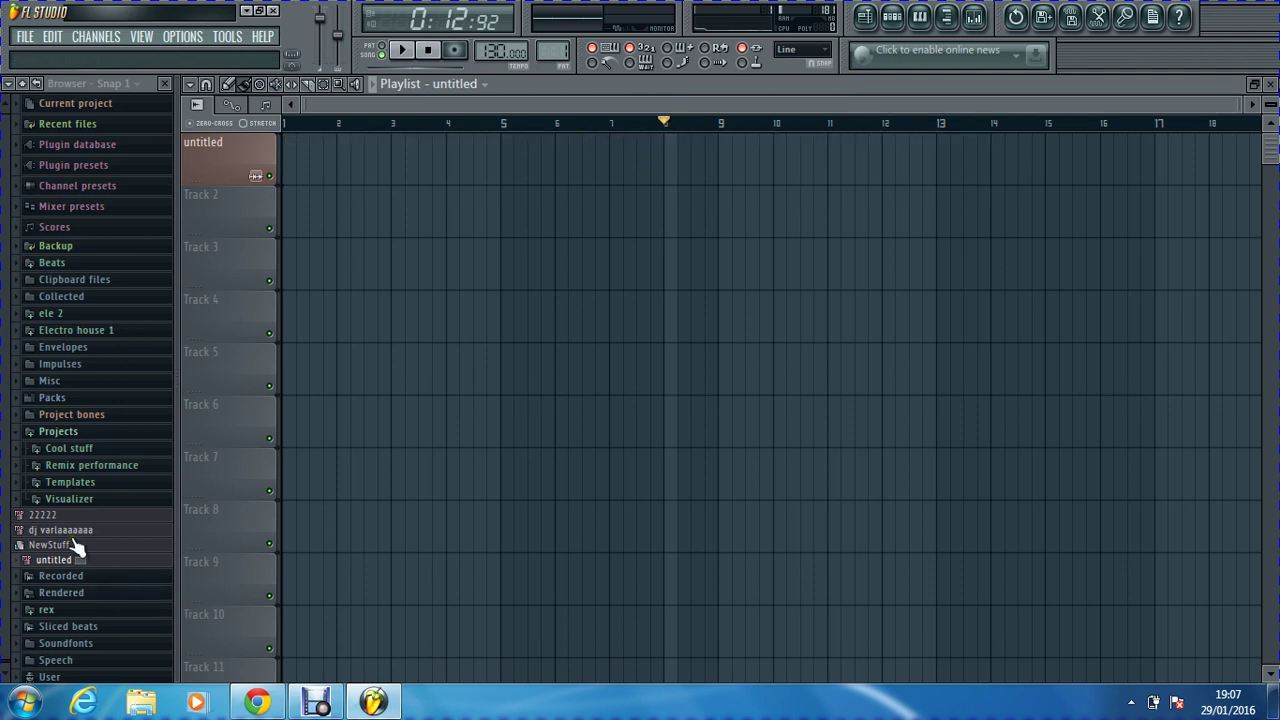
drag(3, 508, 3, 533)
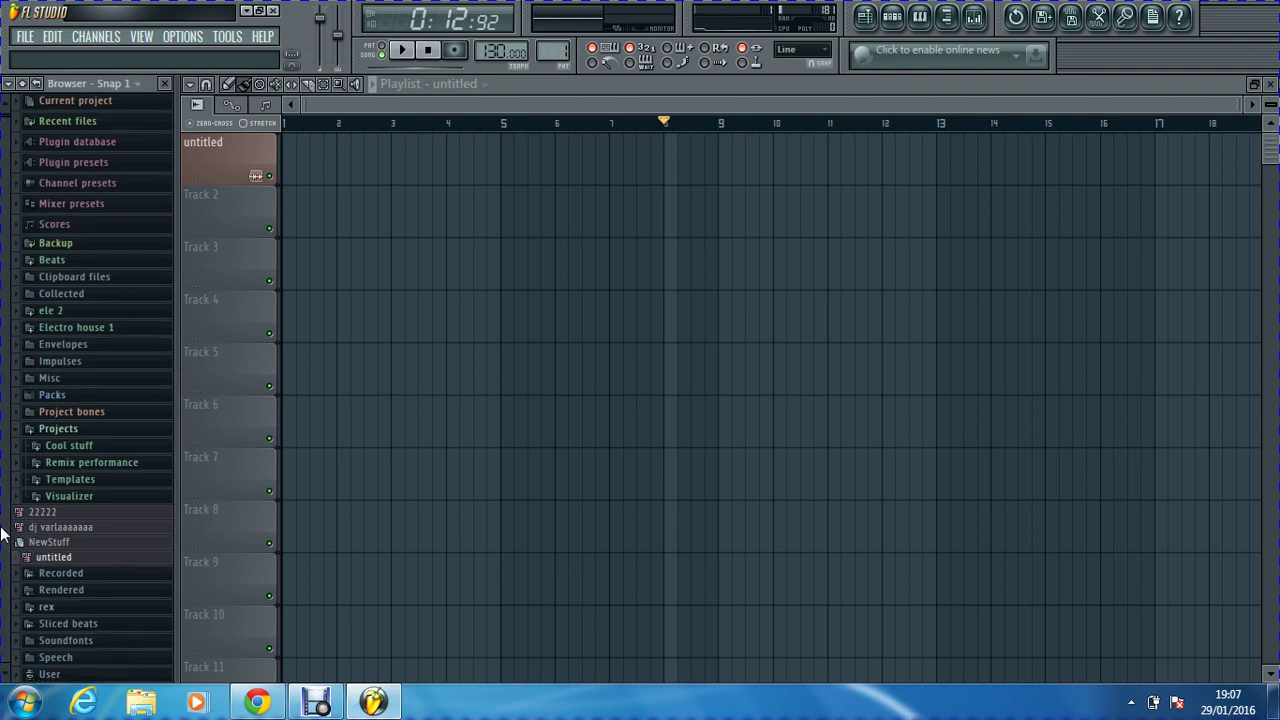
click(80, 662)
click(118, 254)
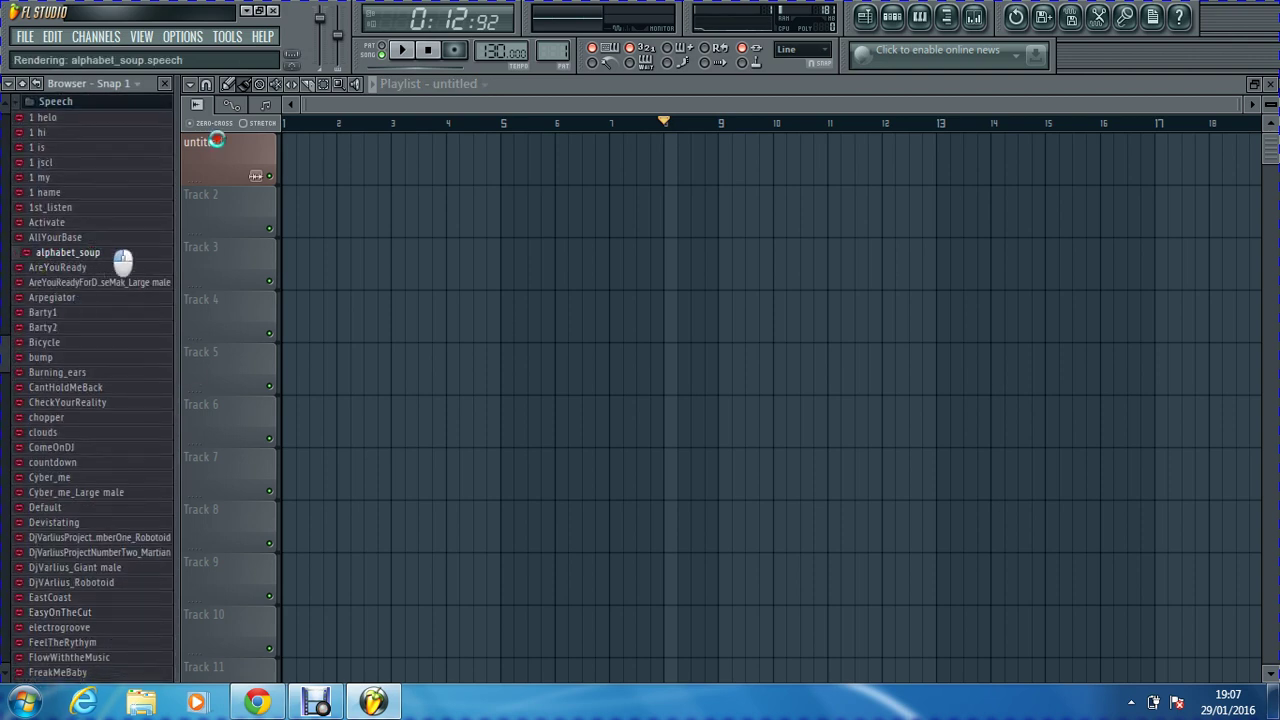
drag(217, 140, 235, 155)
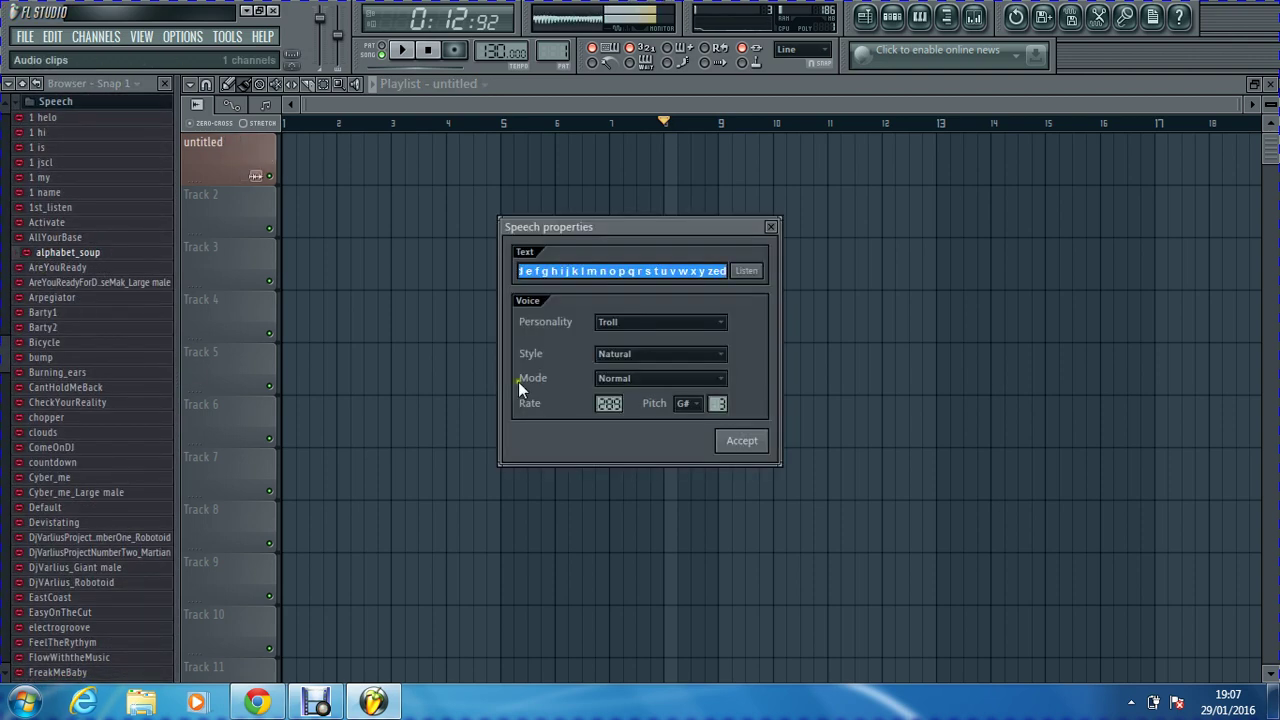
Step: Replace the speech text with "fuck of" and preview it with the Troll personality
text(fuck)
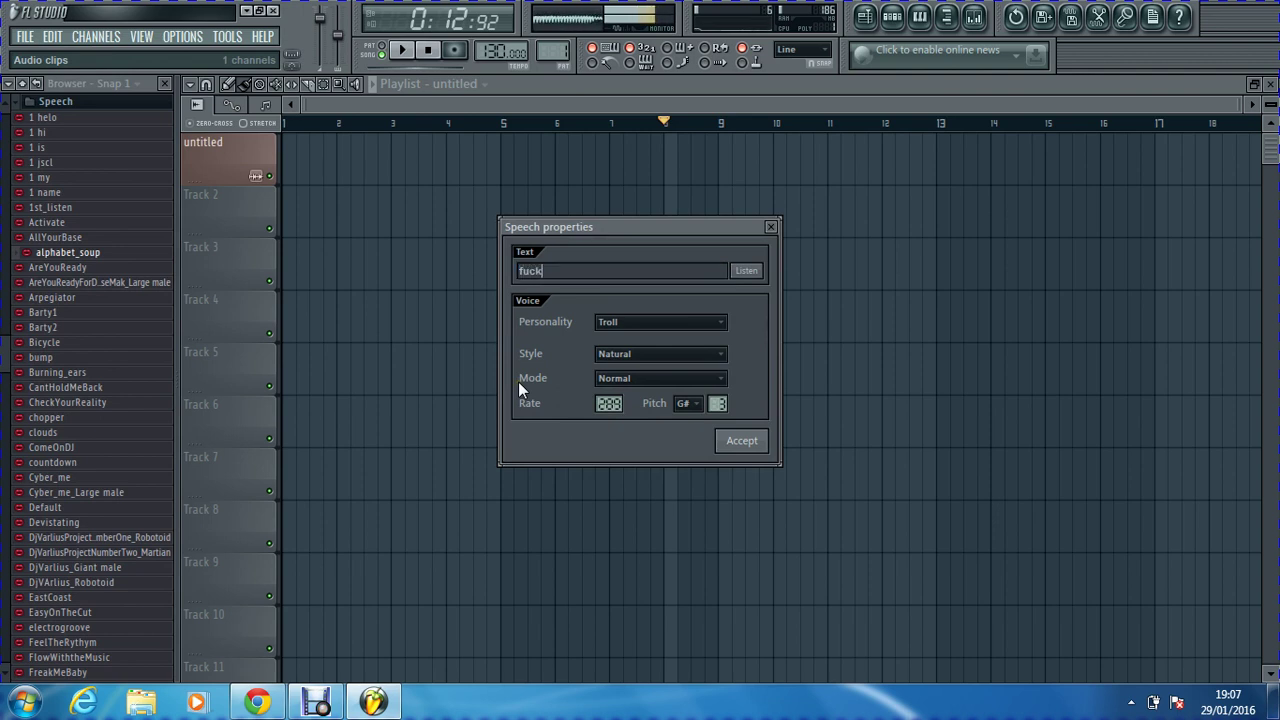
text( of)
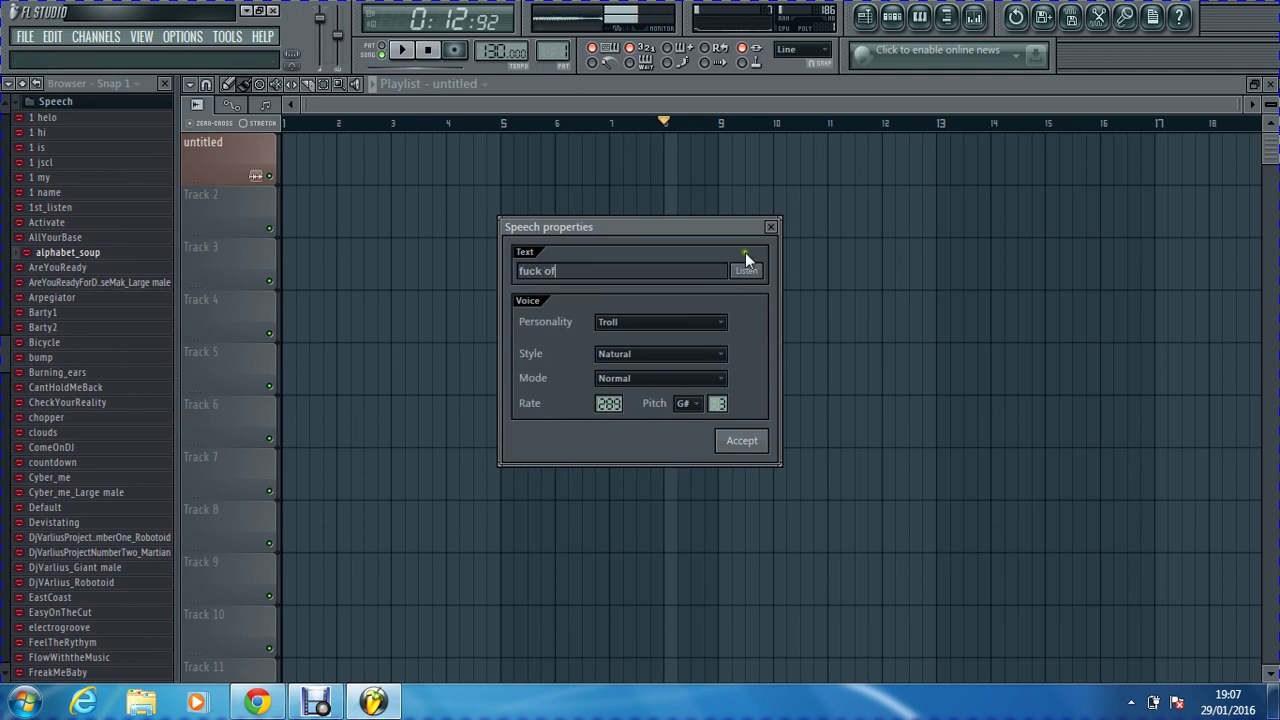
click(747, 269)
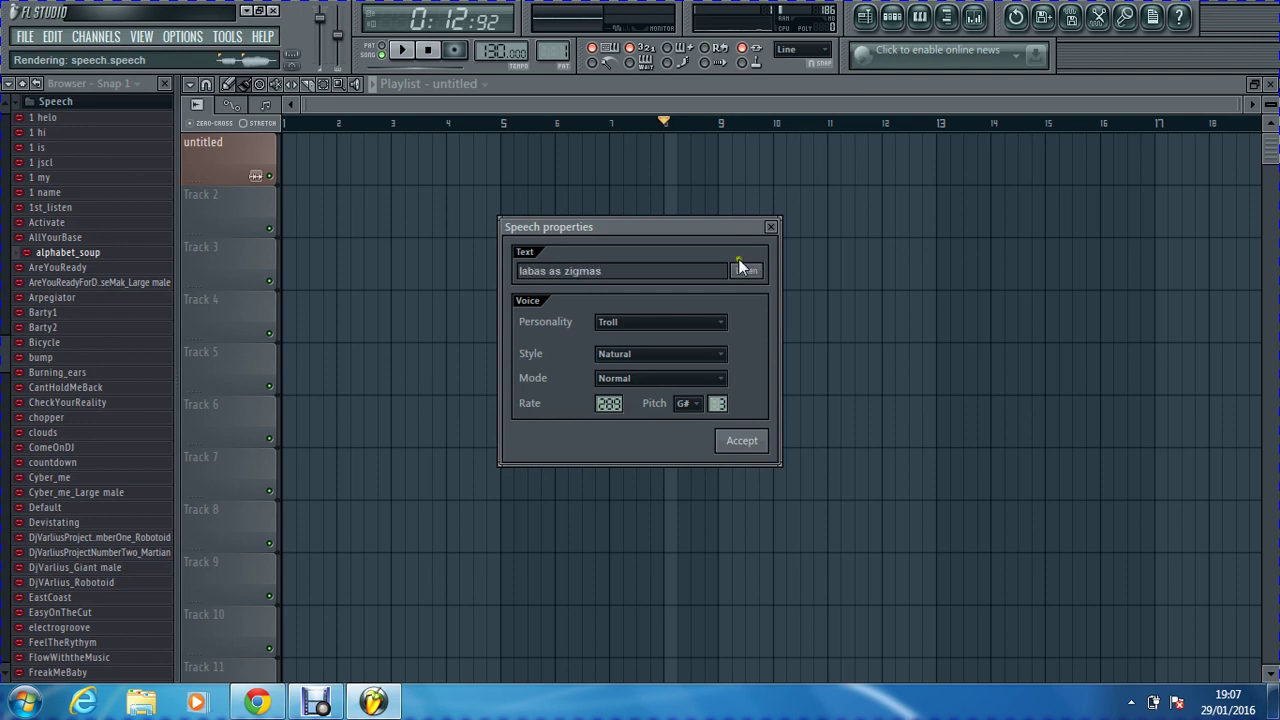
Step: Preview a short greeting phrase as speech text, try the Fly personality and another voice, and close the speech properties without accepting
click(748, 273)
click(705, 322)
click(649, 453)
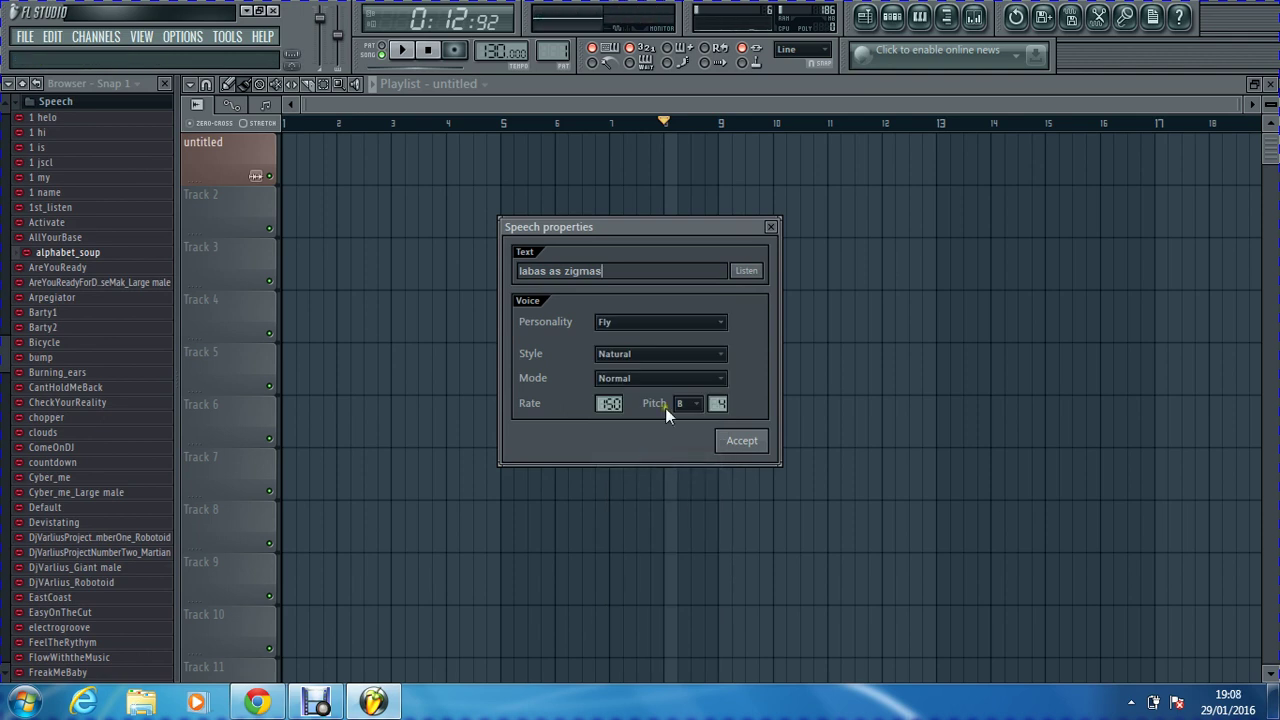
click(692, 323)
click(644, 566)
click(771, 226)
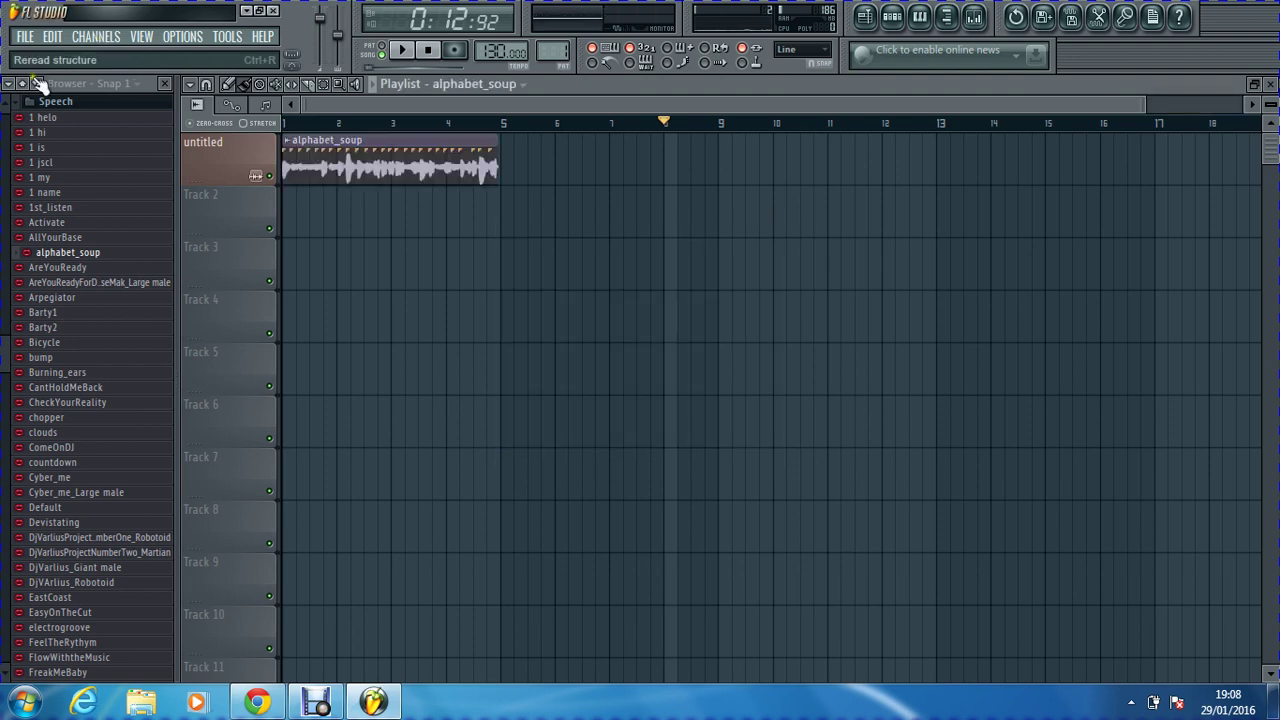
Step: Delete the alphabet_soup clip and place the 22222 audio file from the Projects folder on track 1
click(22, 84)
right_click(370, 168)
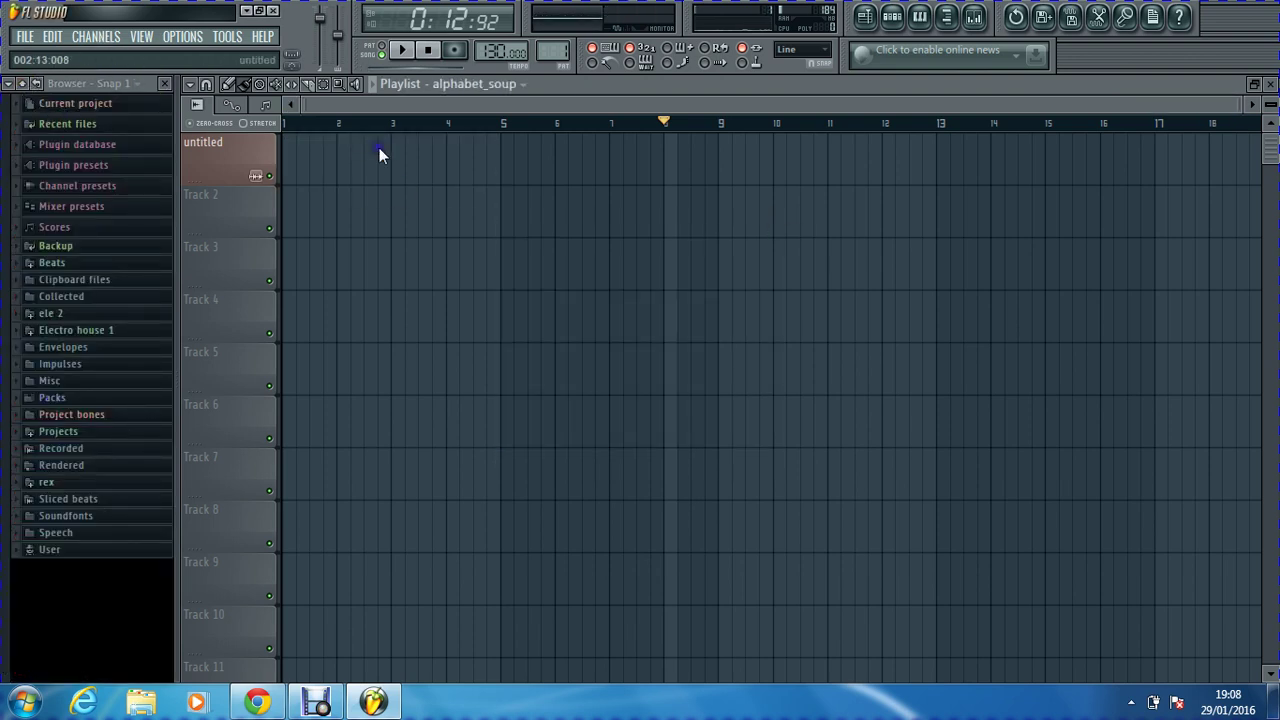
click(82, 434)
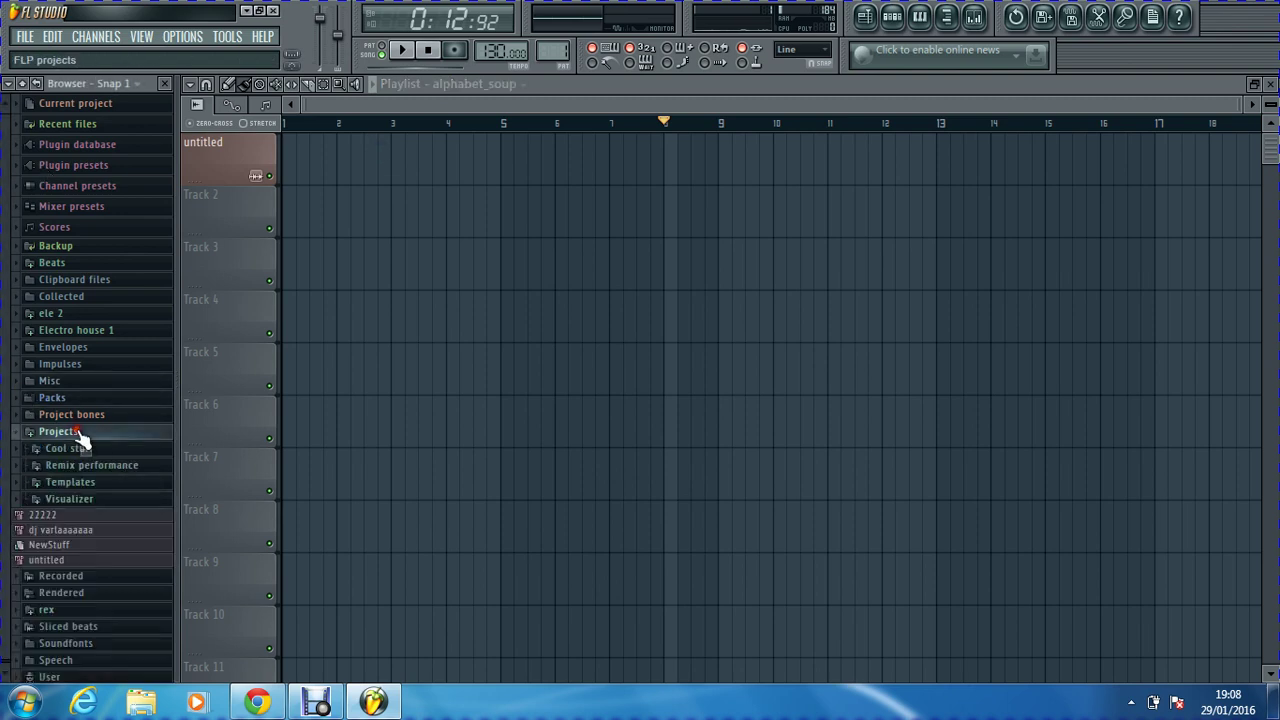
drag(60, 518, 251, 187)
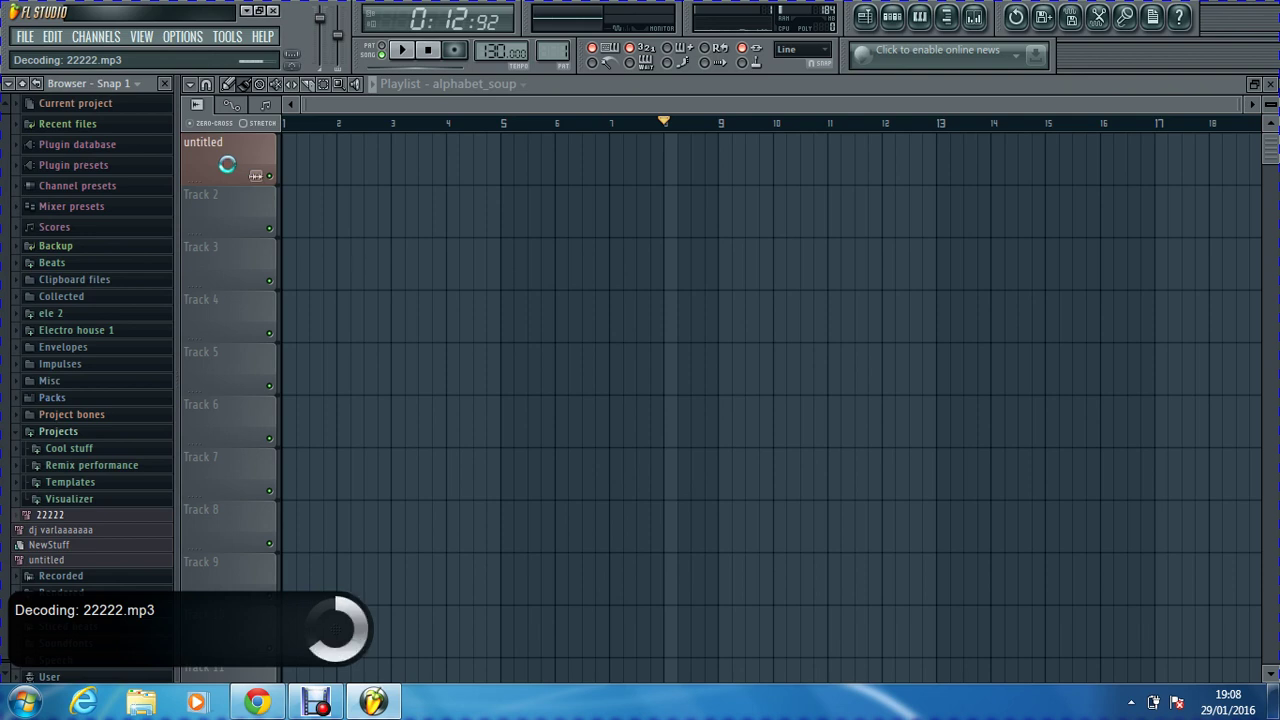
Step: Restart playback from the beginning and listen to the 22222 clip with its full length in view
key(space)
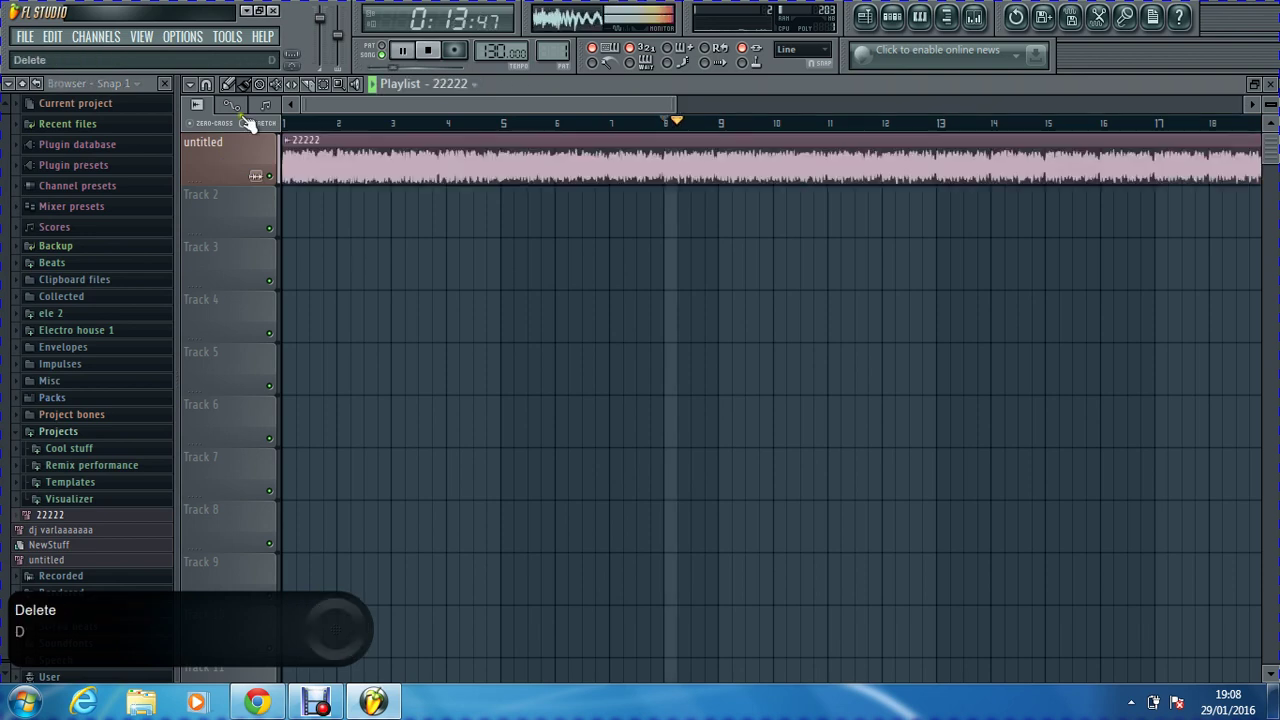
click(434, 50)
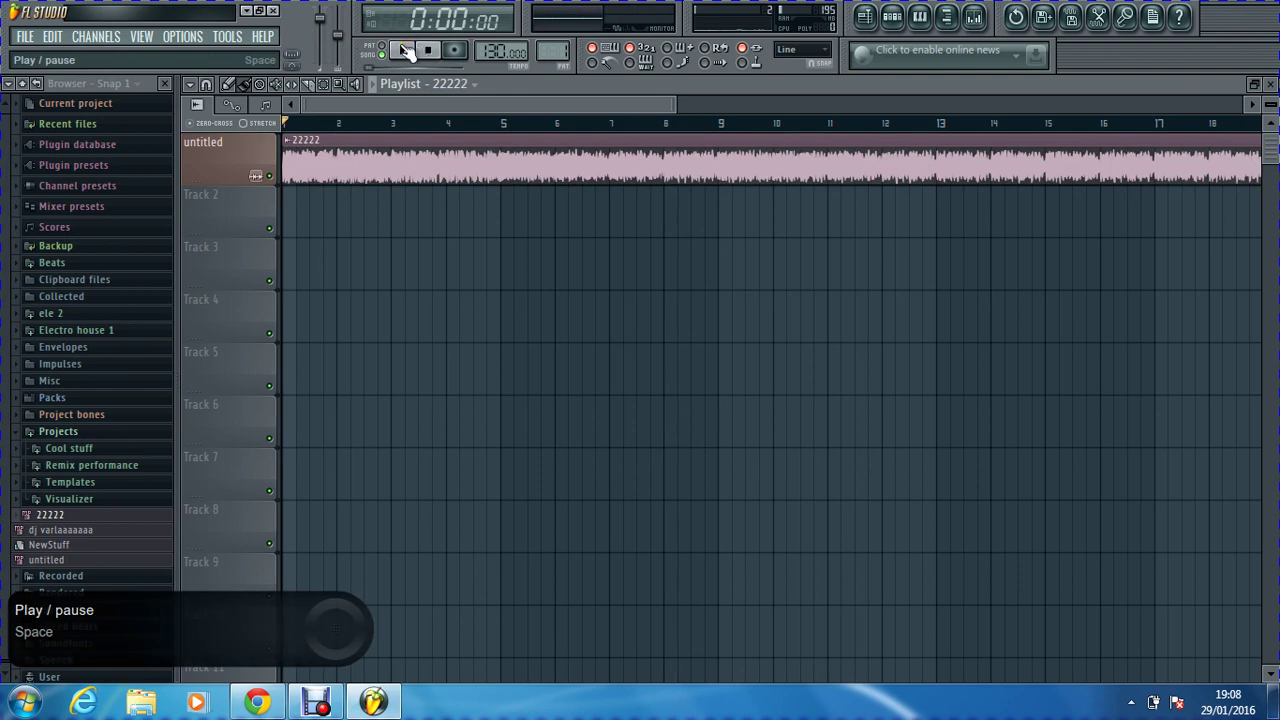
click(405, 51)
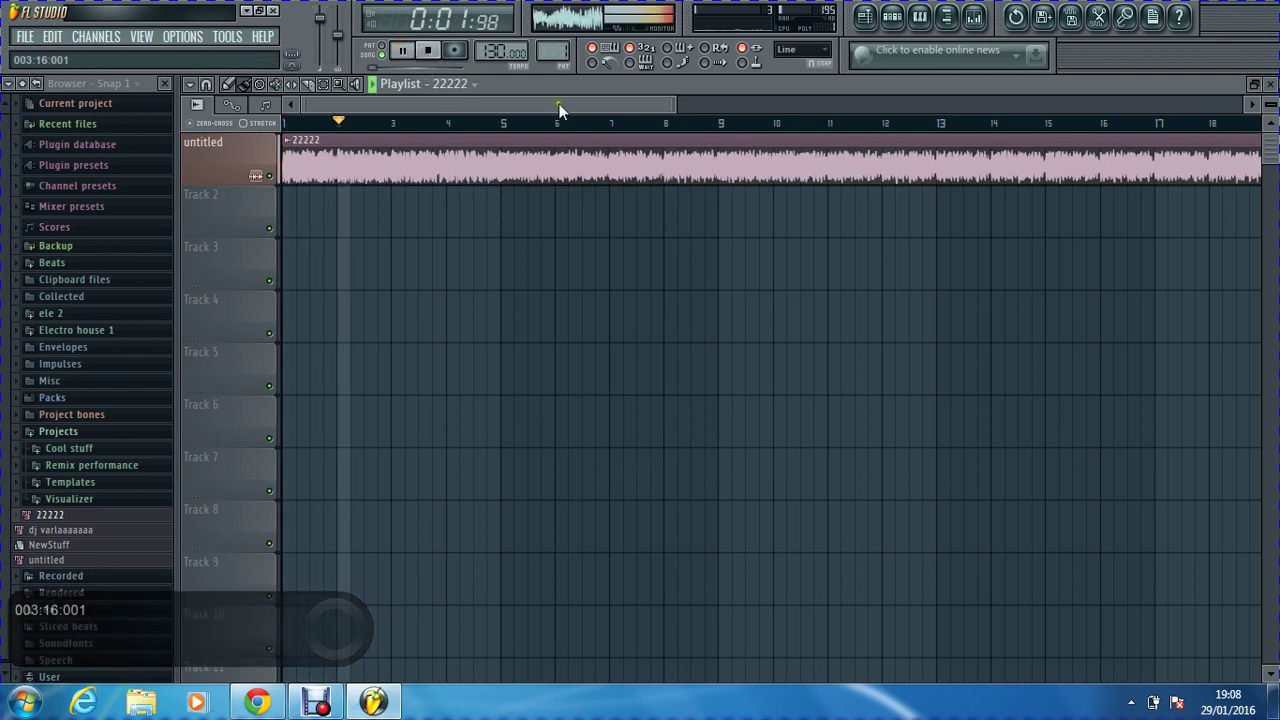
drag(673, 104, 1098, 68)
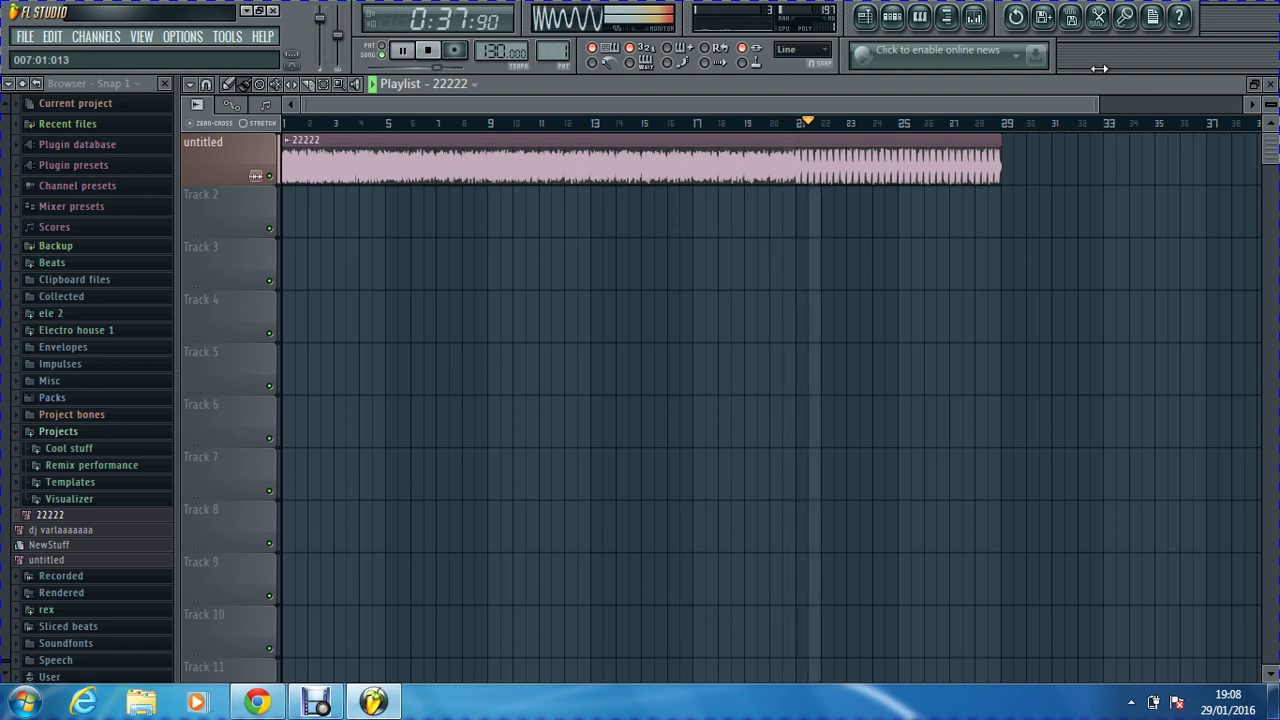
key(space)
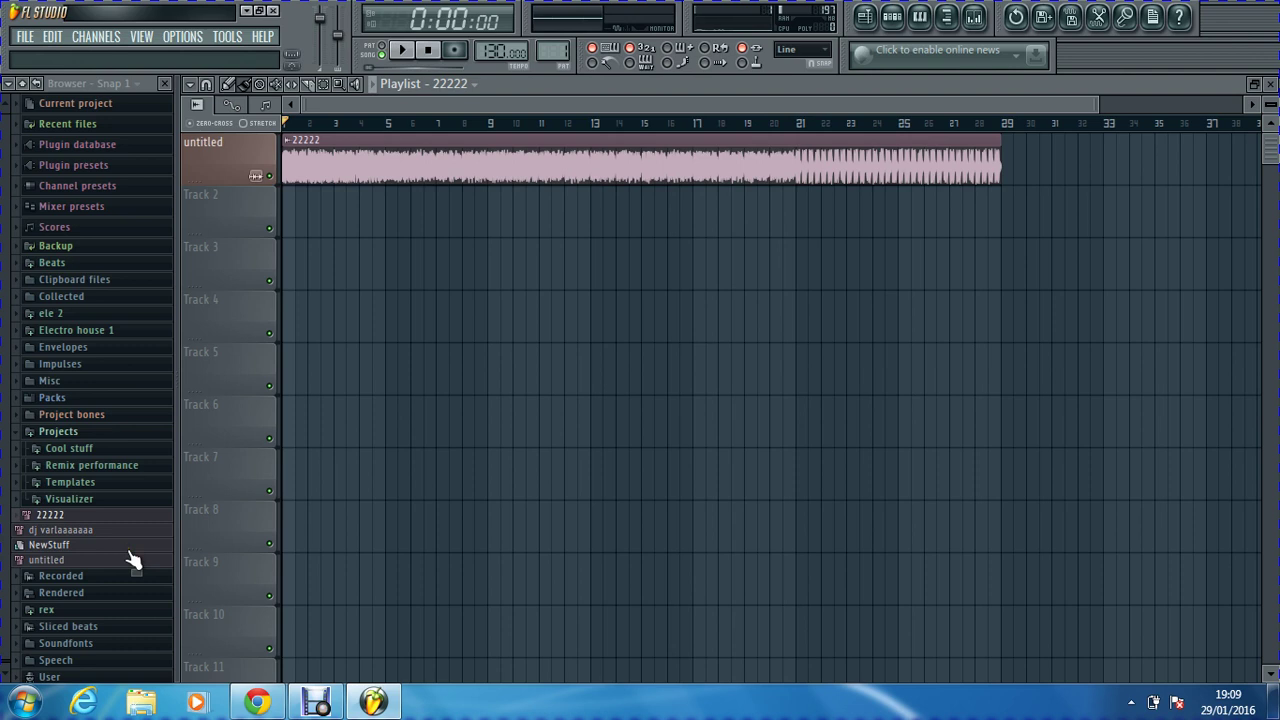
Step: Delete the 22222 clip, place the dj varlaaaaaaa audio file on track 1 and play it with its full length in view
right_click(434, 154)
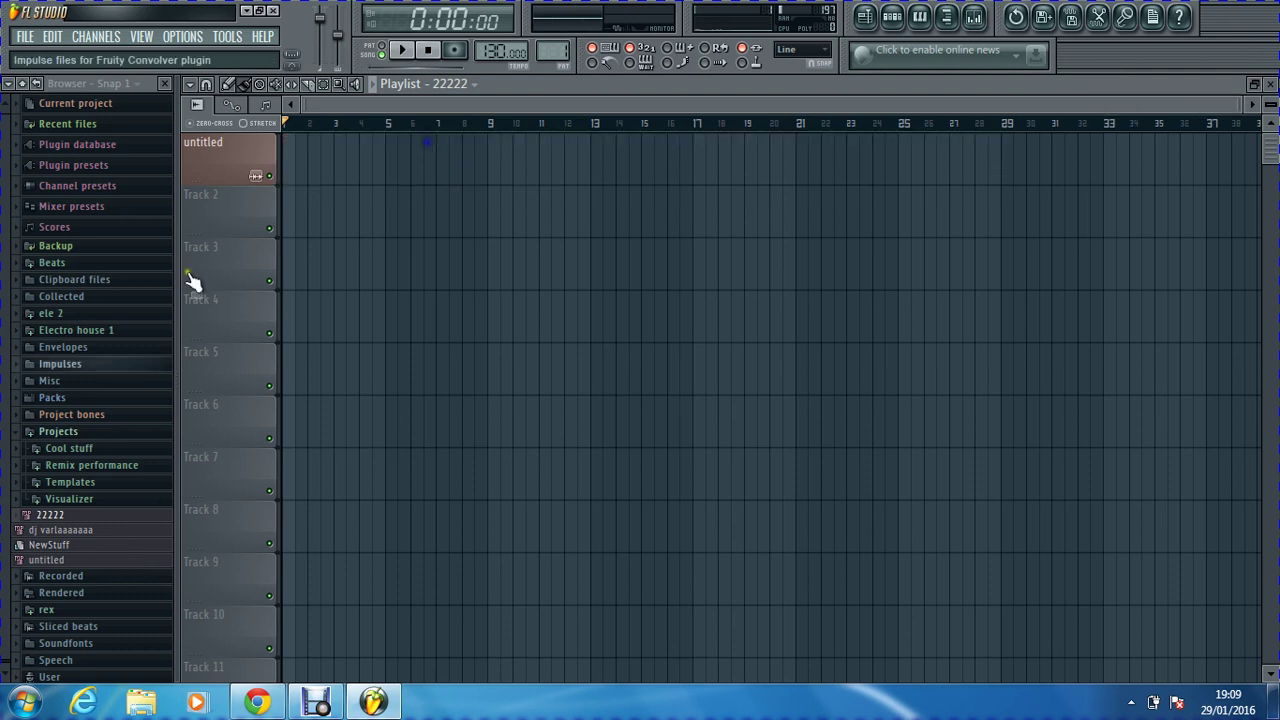
click(76, 533)
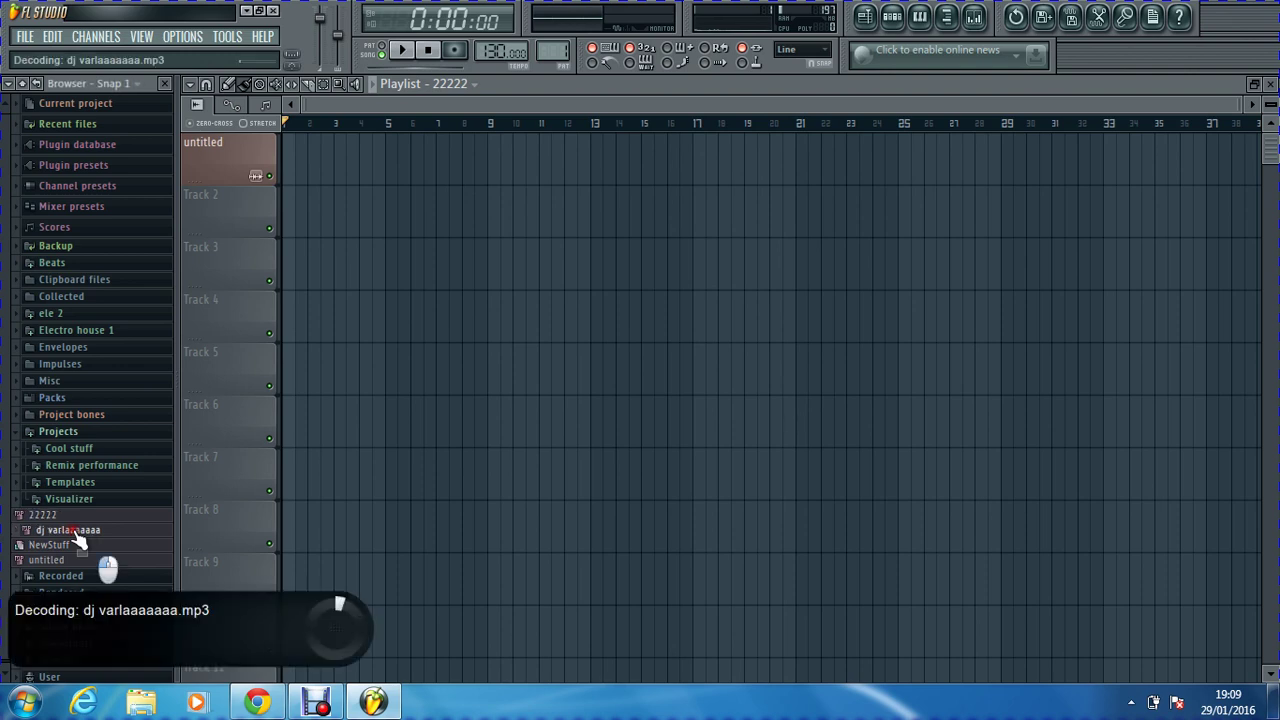
drag(78, 540, 234, 156)
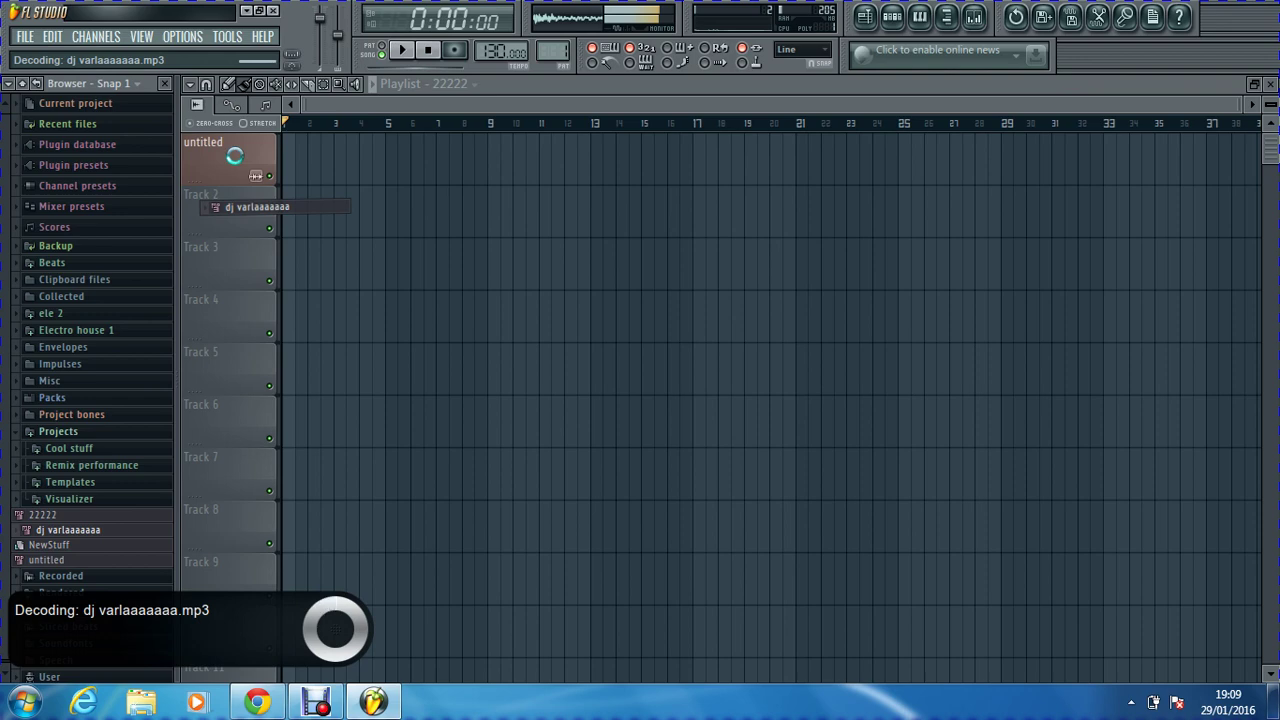
key(space)
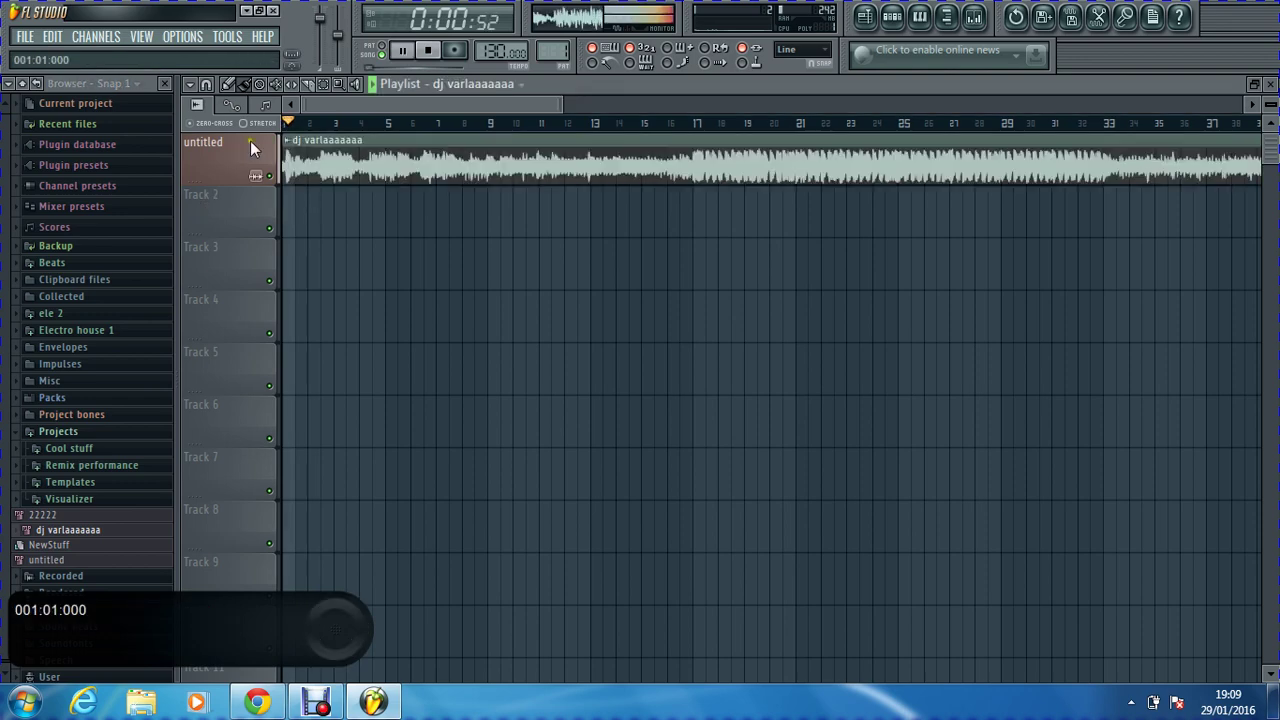
drag(560, 104, 1270, 107)
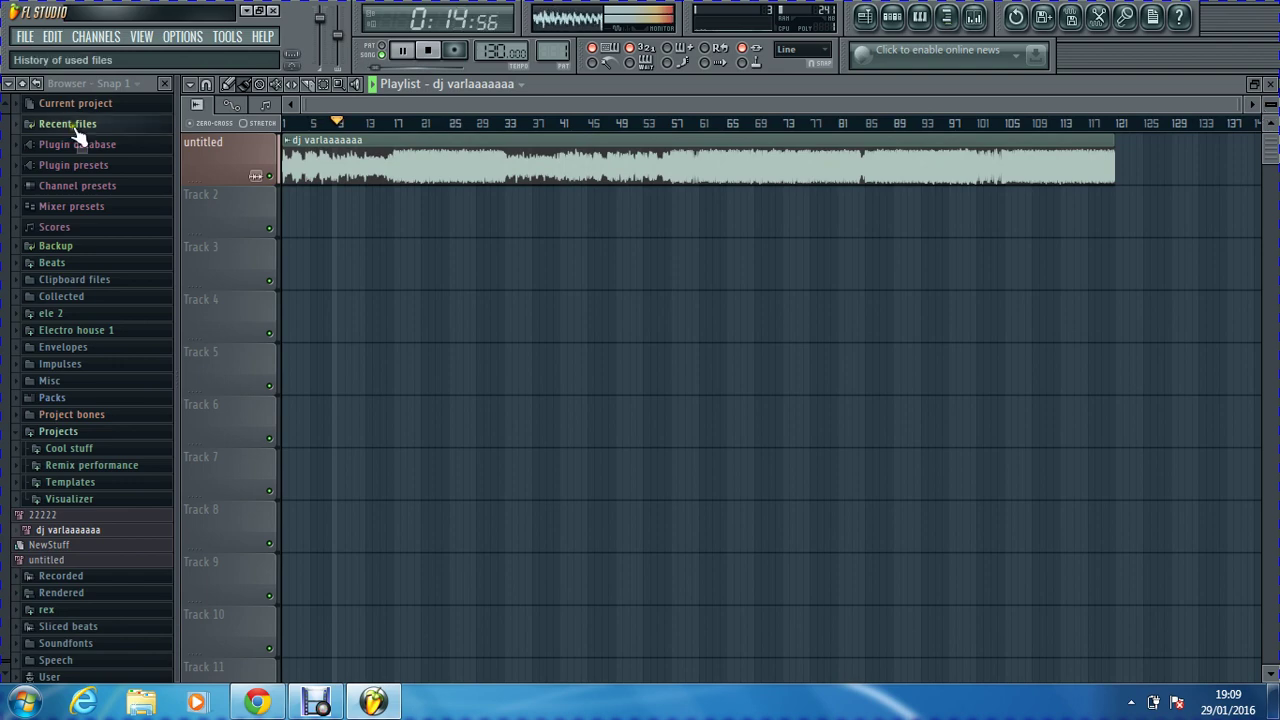
Step: Open the mixer, look through the effect plugins available for slot 1 of the Master track, and leave without choosing one
click(985, 17)
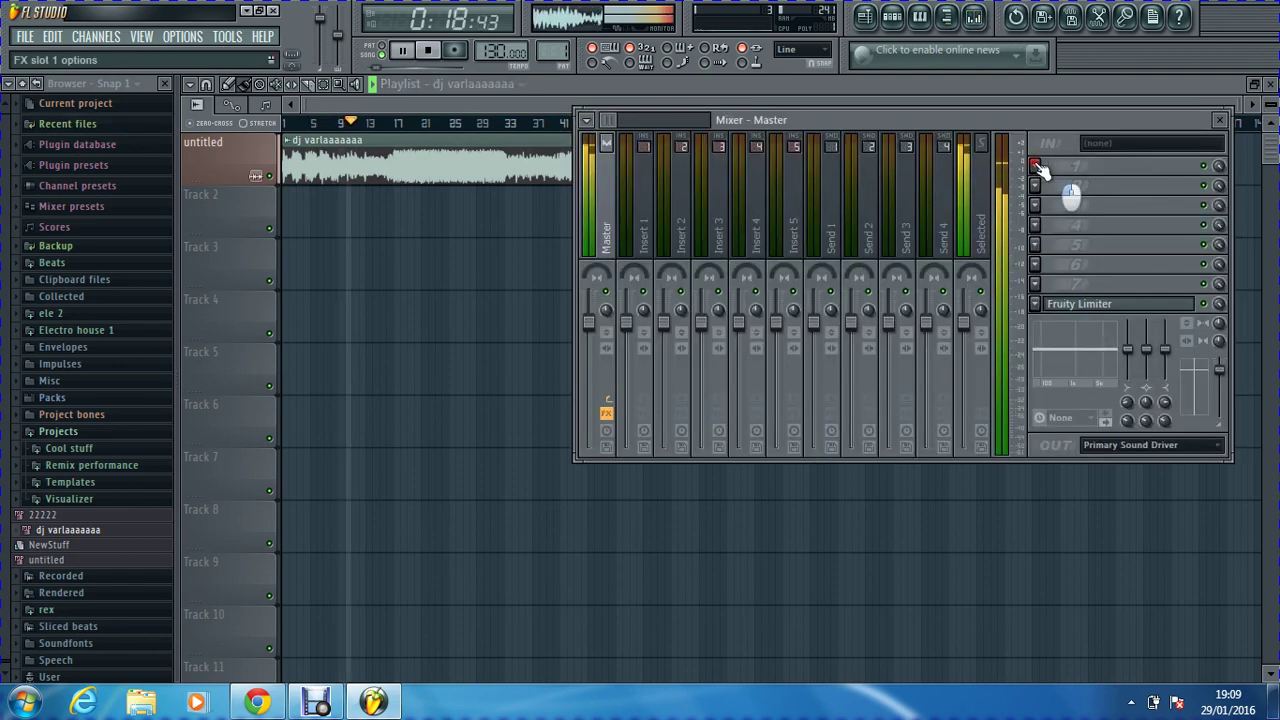
click(1035, 165)
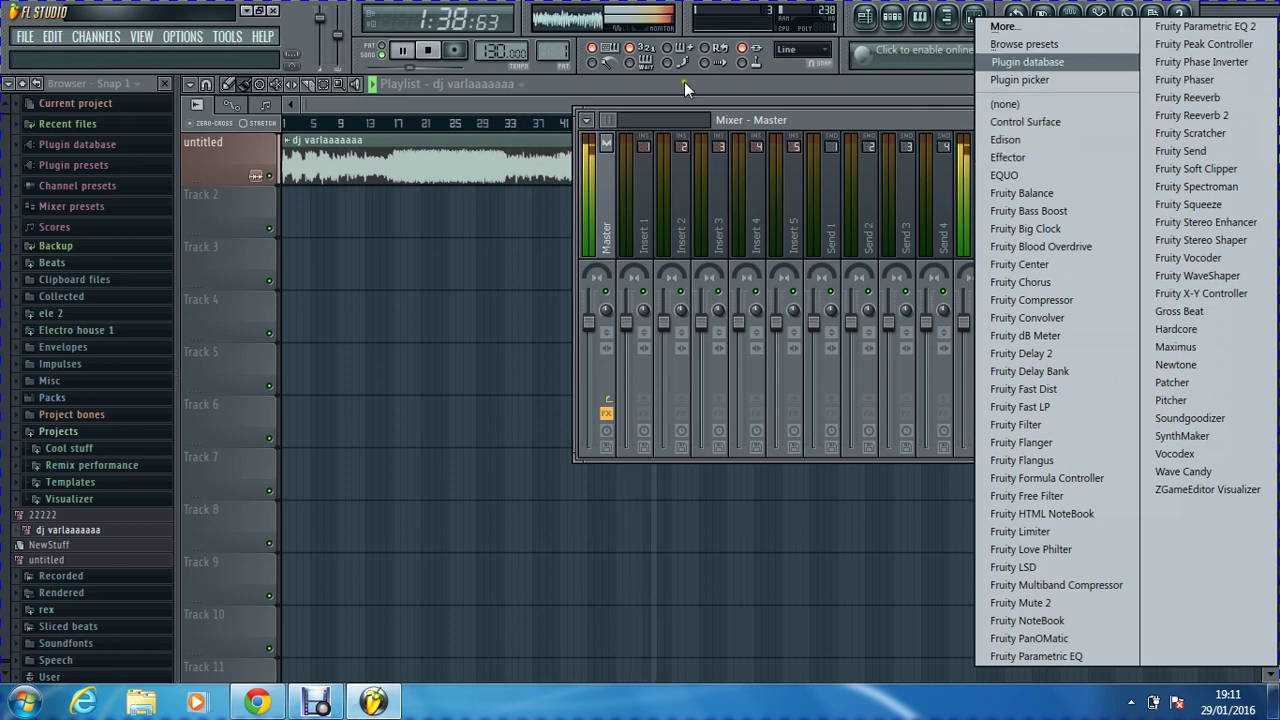
click(526, 102)
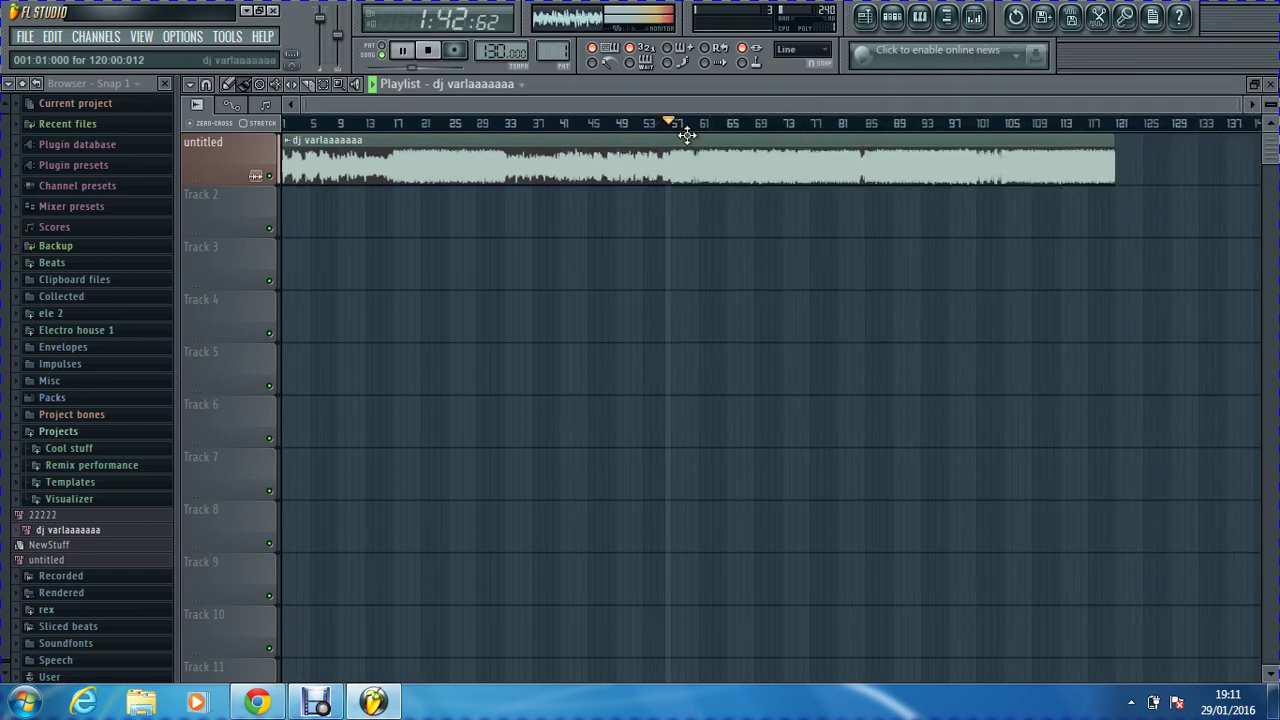
Step: Audition sections of the dj varlaaaaaaa clip by jumping playback forward in stages from about bar 67 to bar 110, and pause it
click(751, 121)
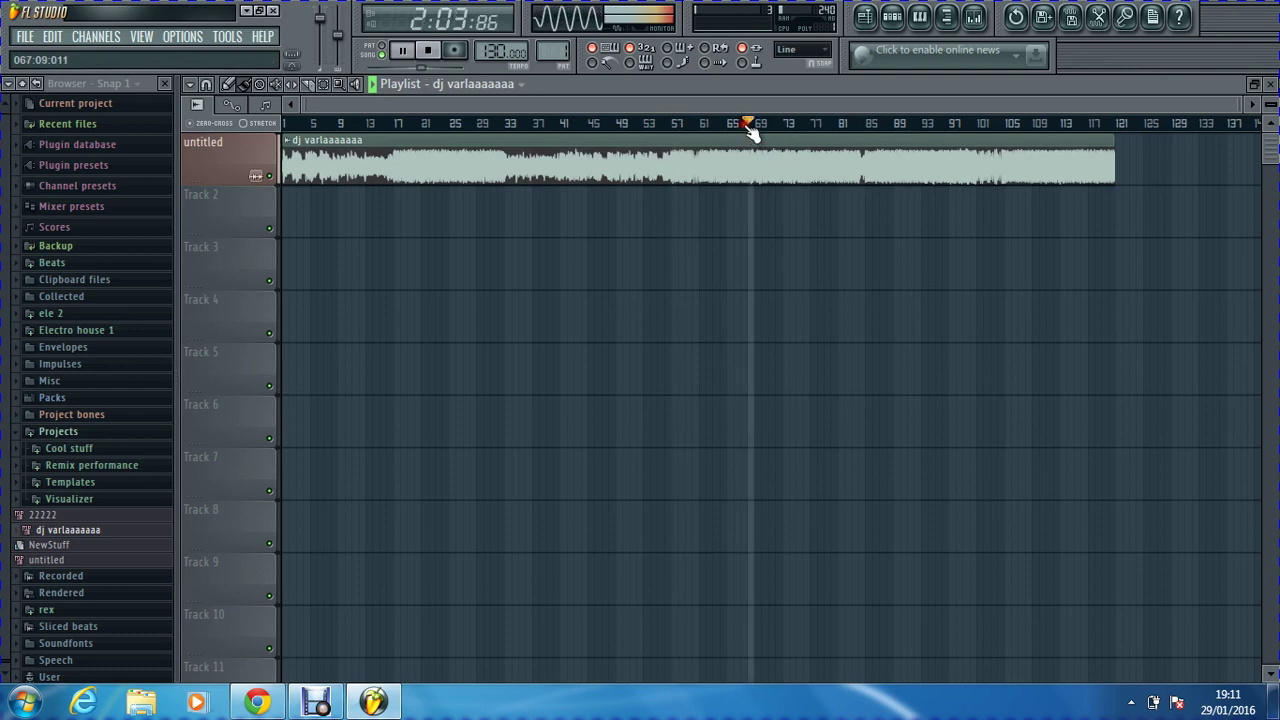
click(786, 121)
click(827, 122)
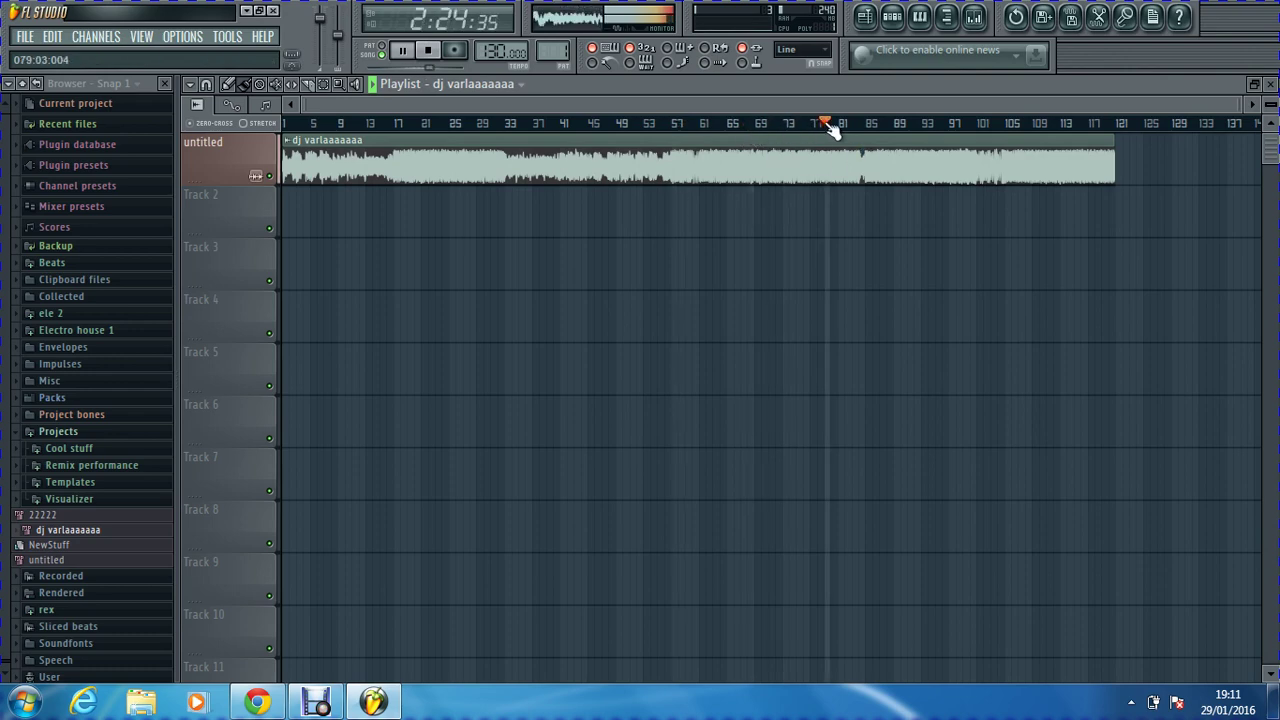
click(846, 121)
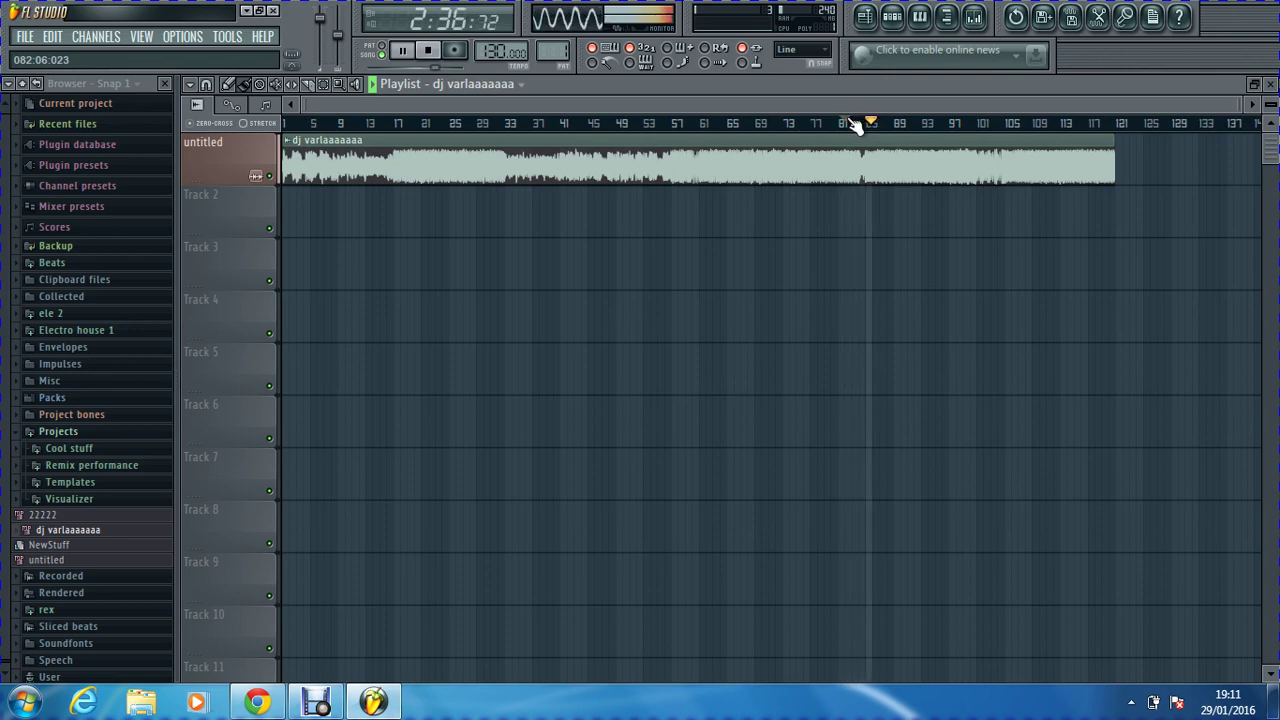
click(943, 123)
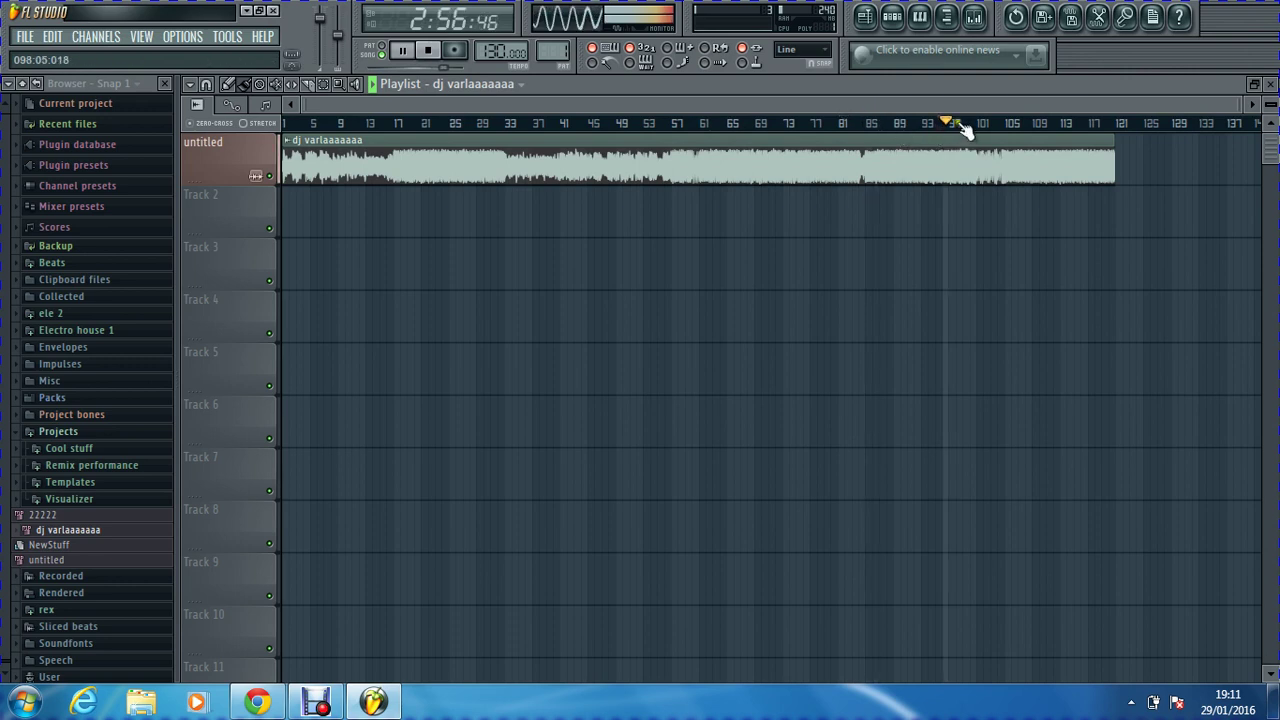
click(965, 123)
click(987, 123)
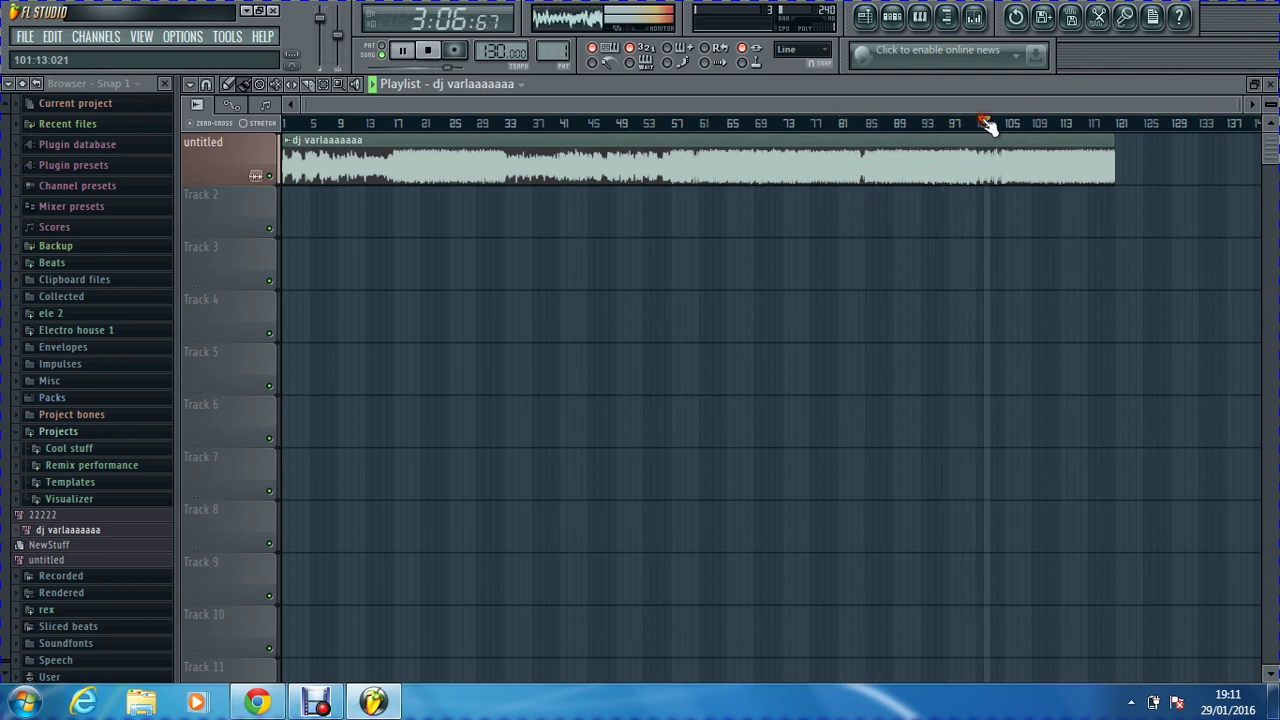
click(1008, 123)
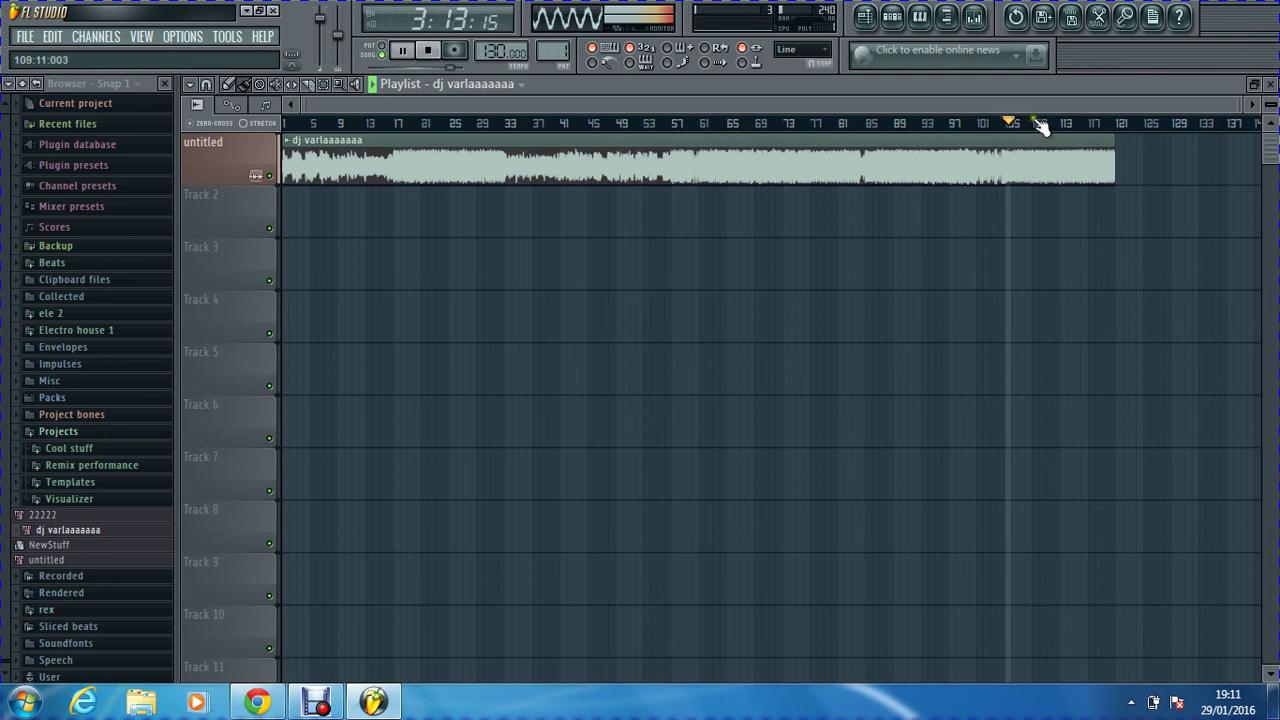
click(1042, 123)
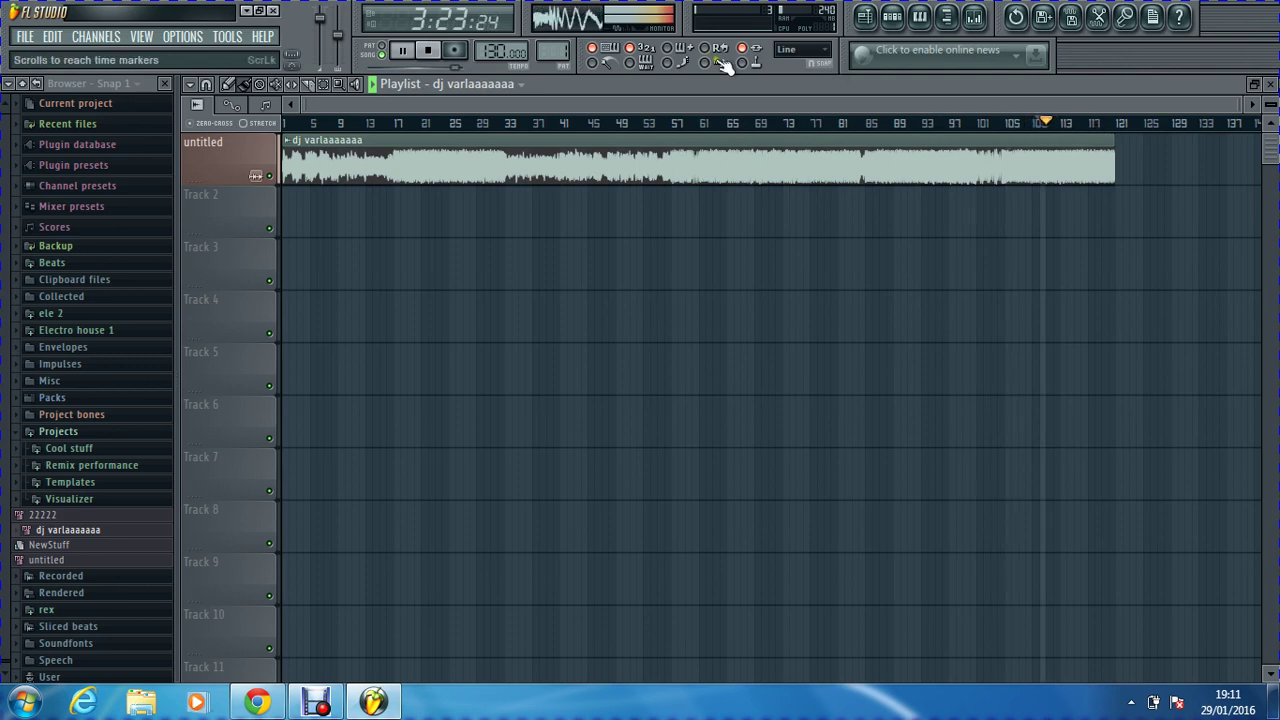
key(space)
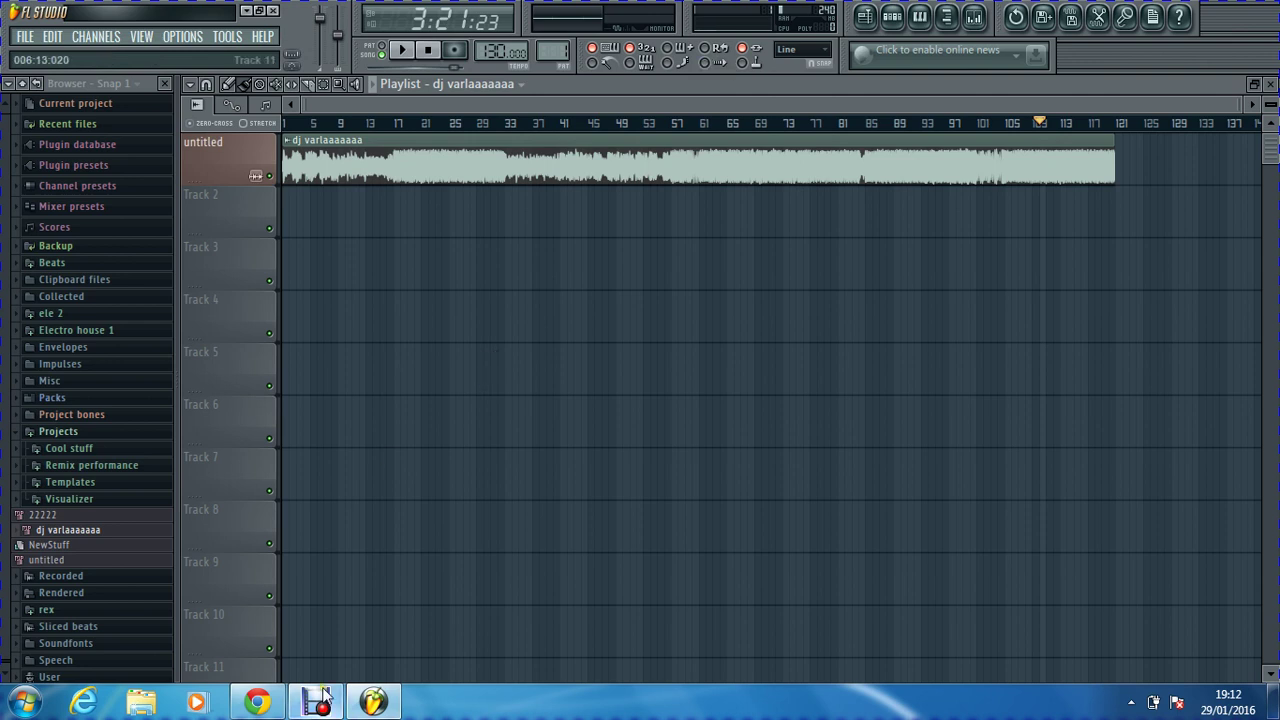
mouse_move(320, 700)
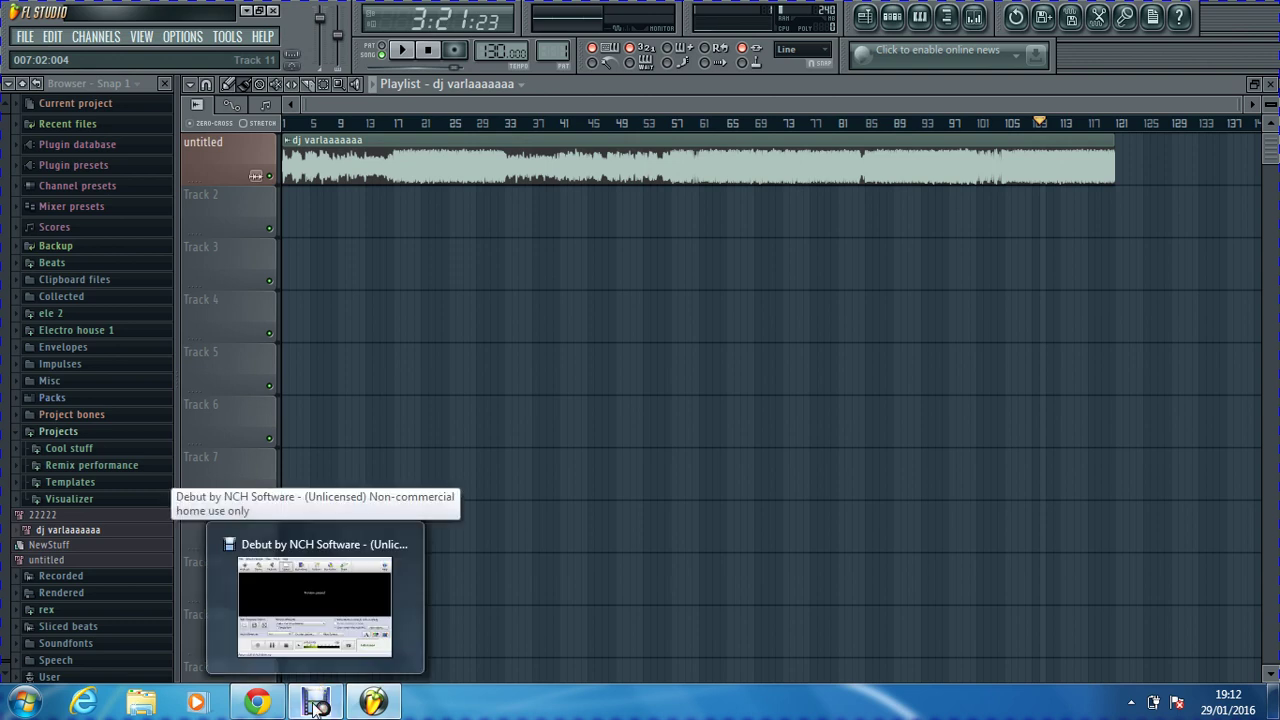
click(315, 706)
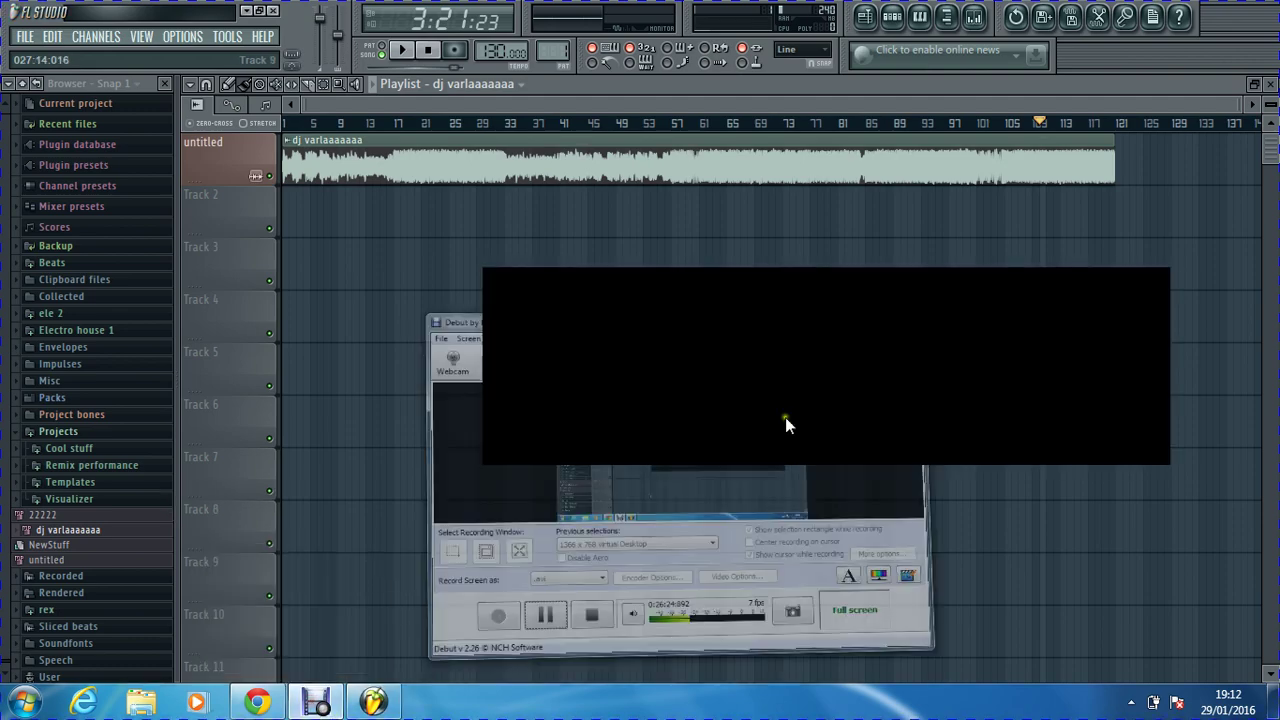